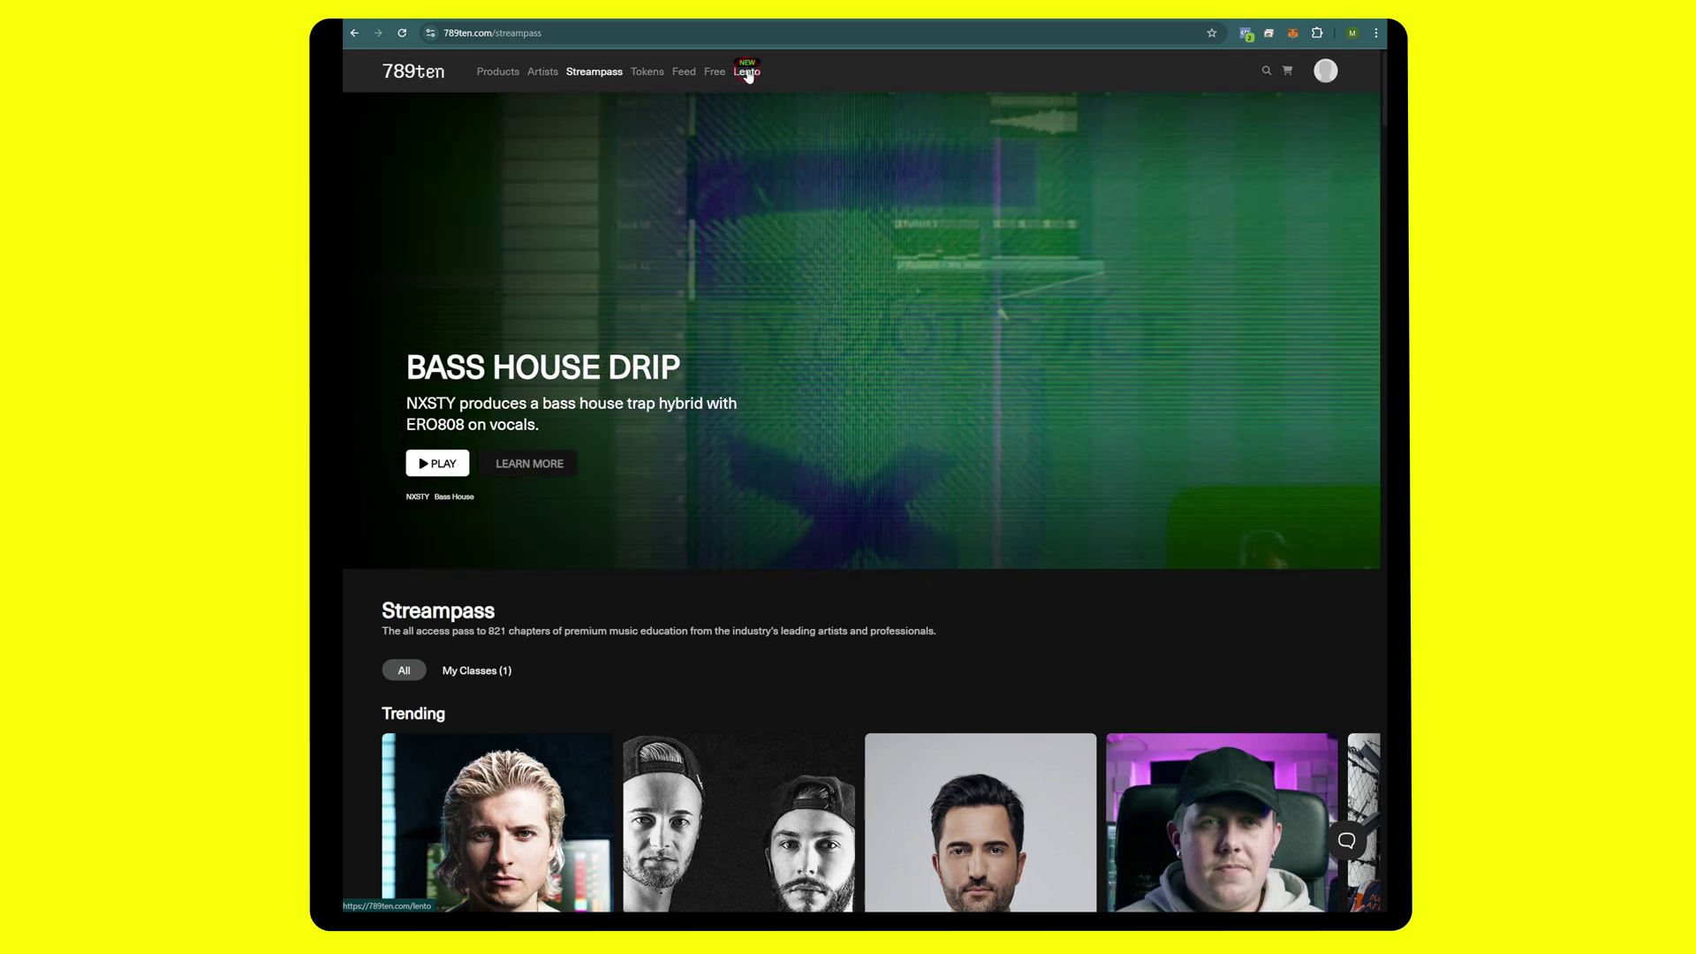
- Open the Lento page on the 789ten site and enter the website editor for the claimed website
left_click(747, 73)
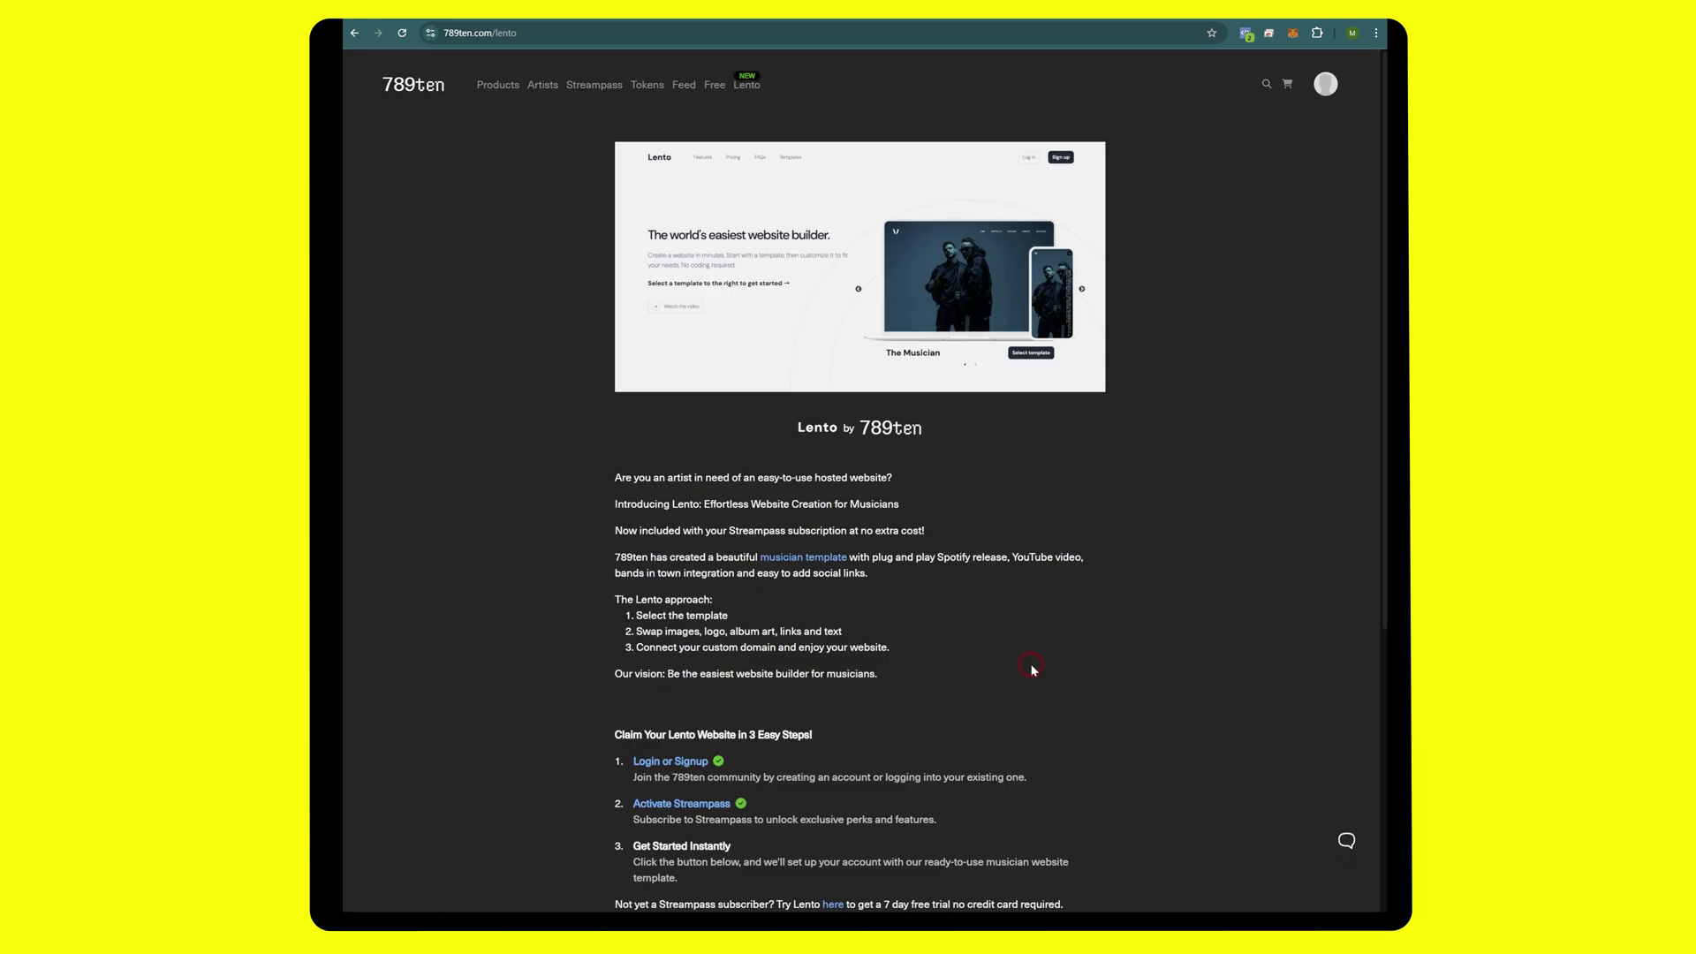
scroll(1032, 669, "down", 2)
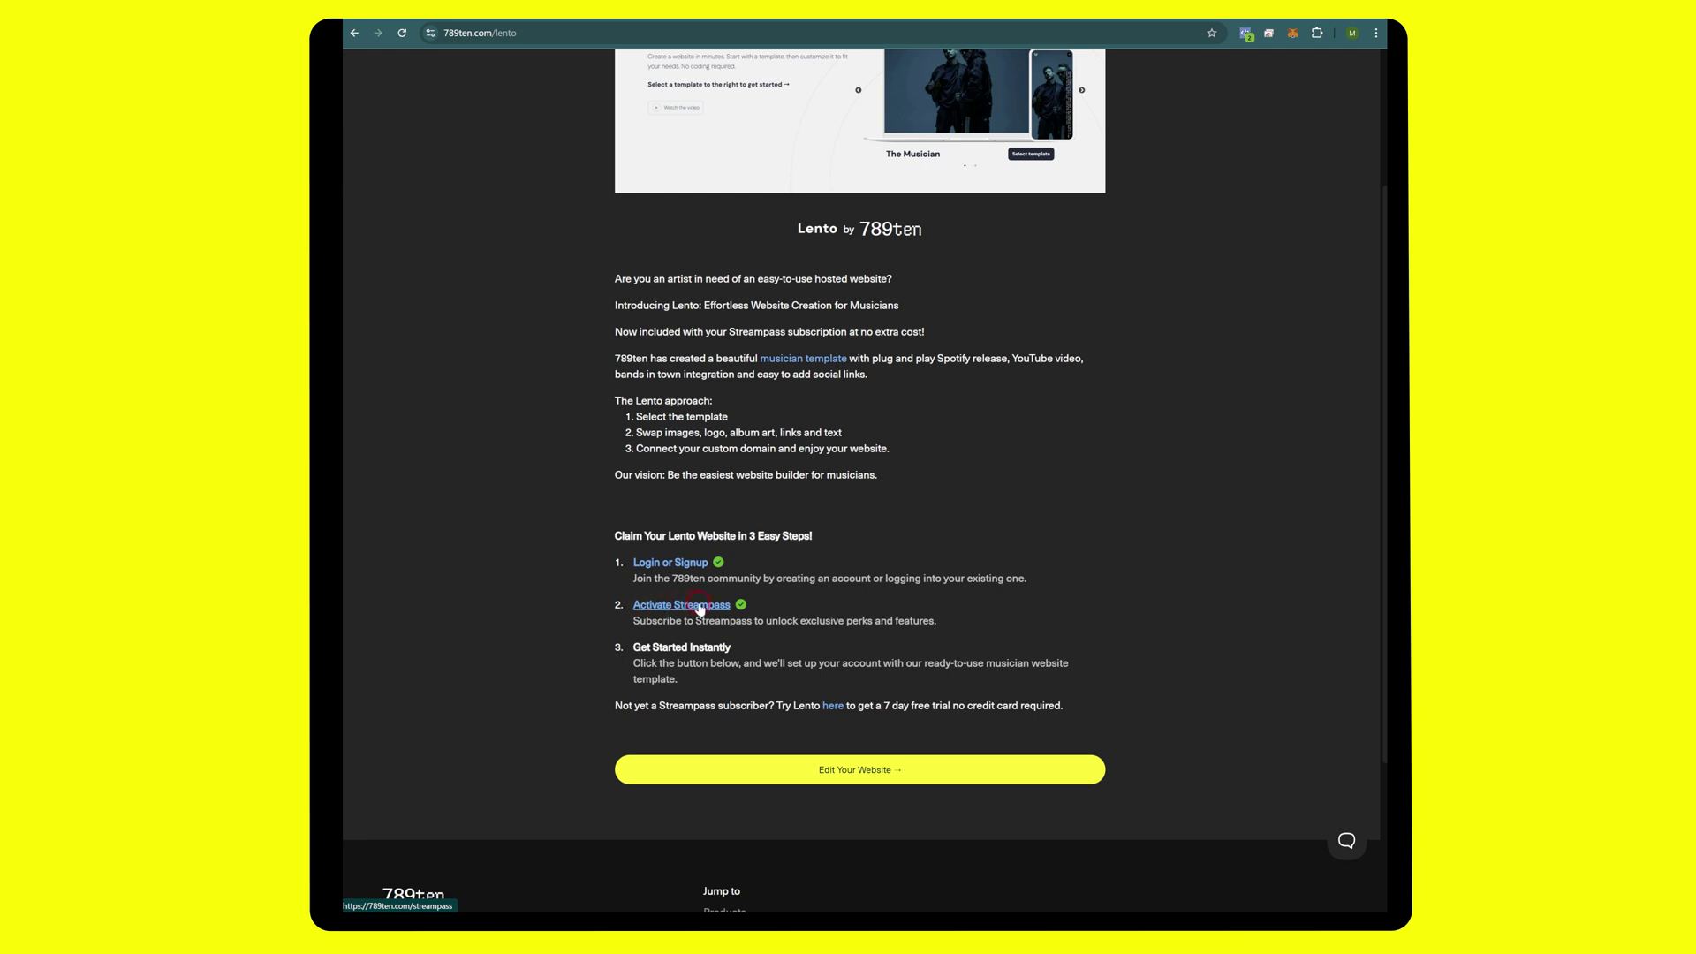
scroll(795, 619, "down", 2)
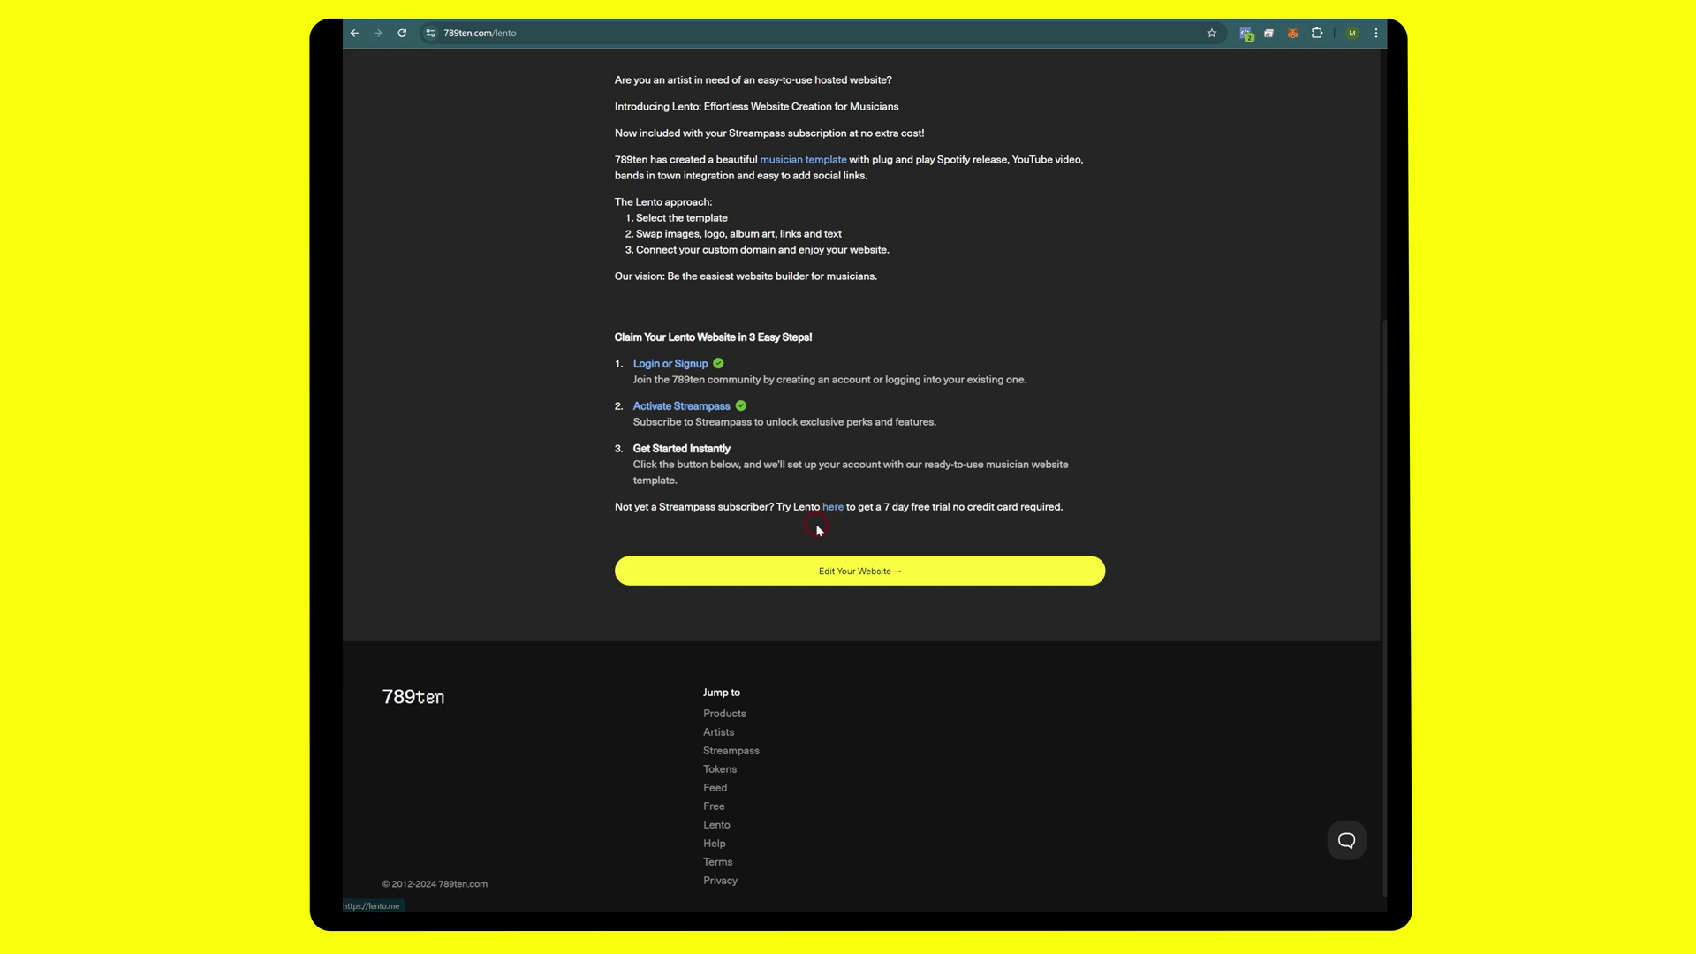
left_click(830, 571)
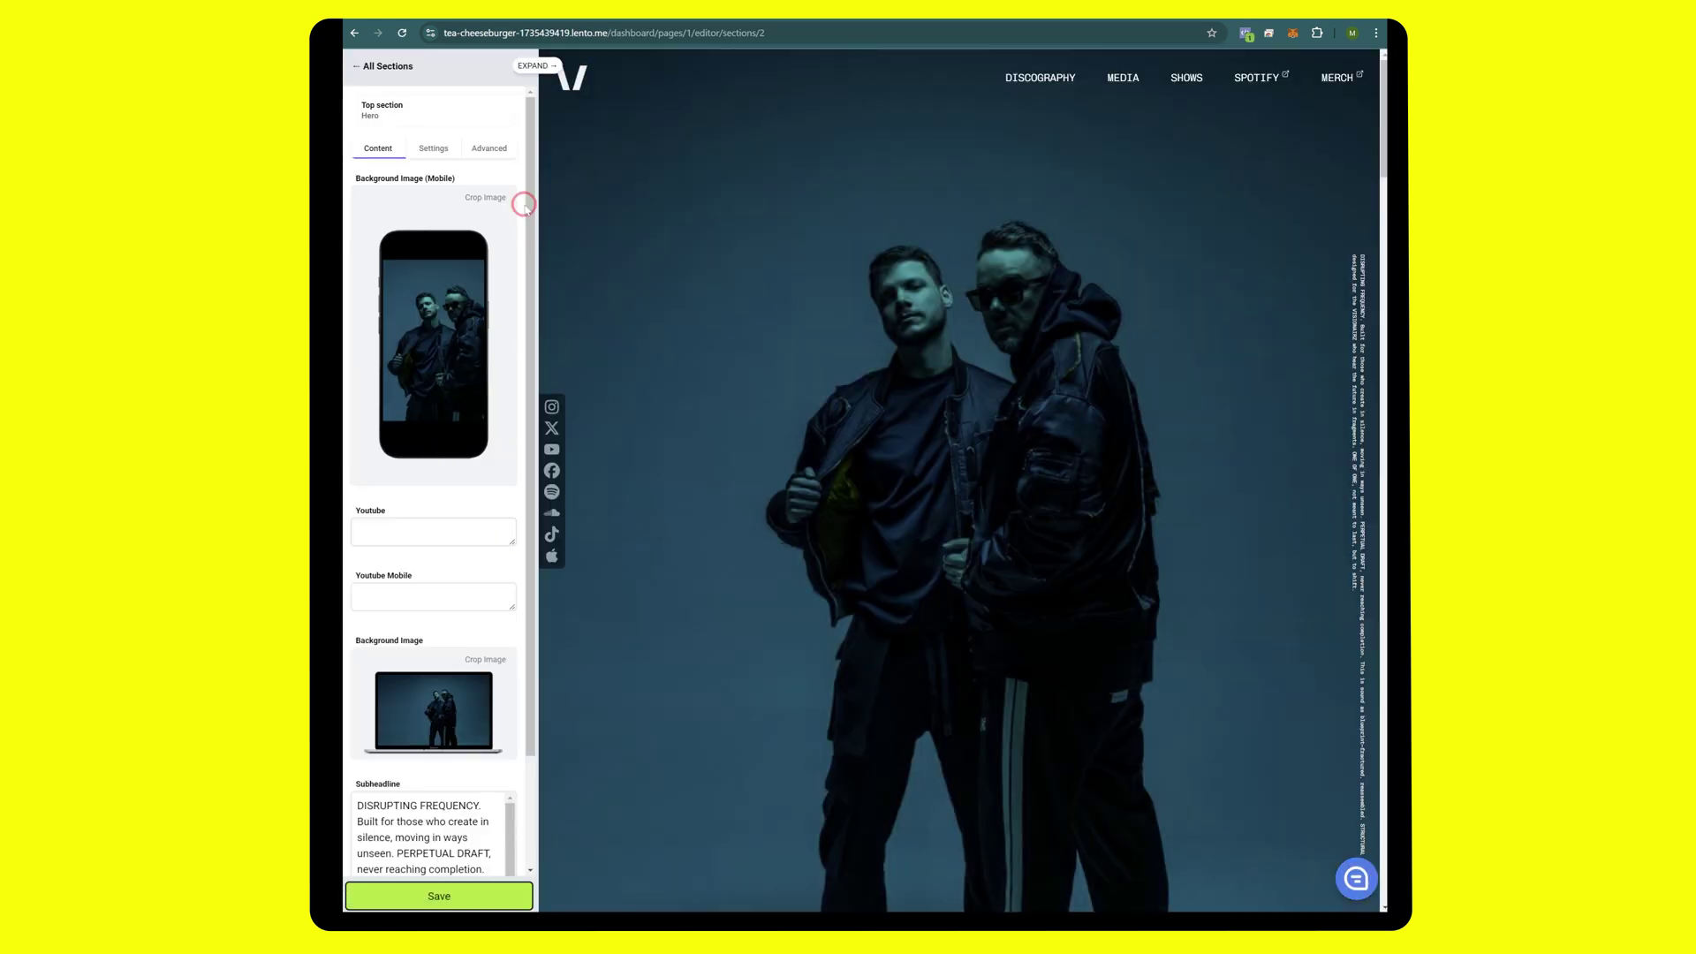
- Upload DSC01468 (1) from the Photo folder as the top section's desktop background image, trimming its crop very slightly
left_click(433, 705)
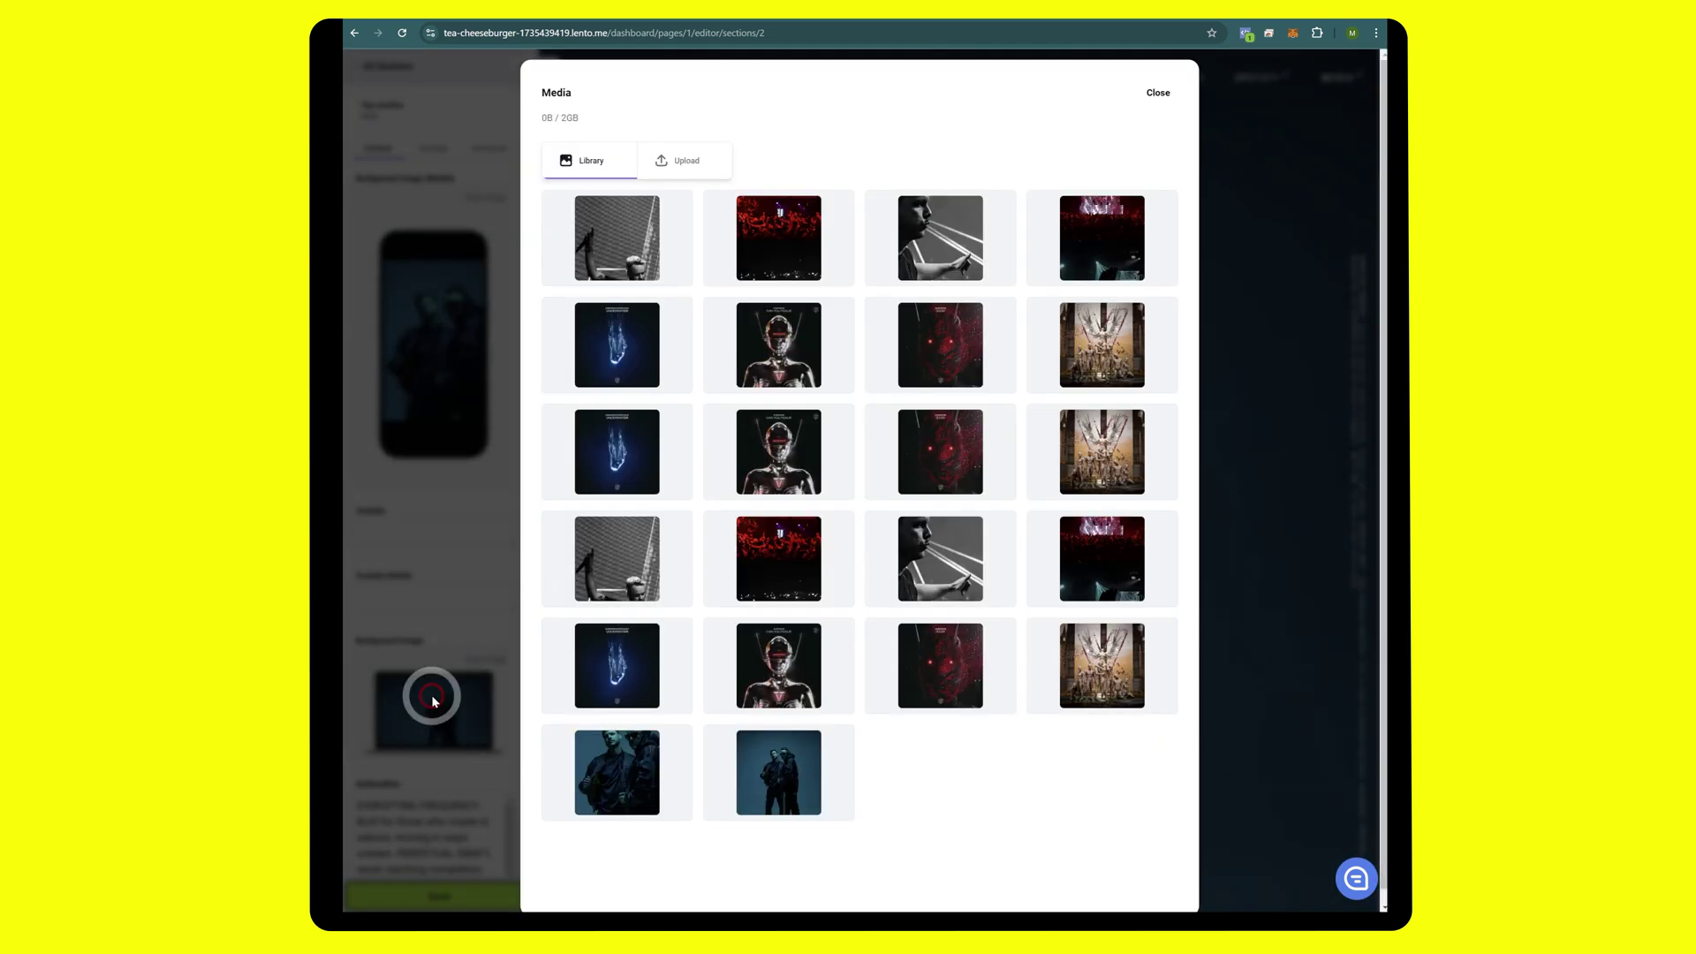
left_click(685, 156)
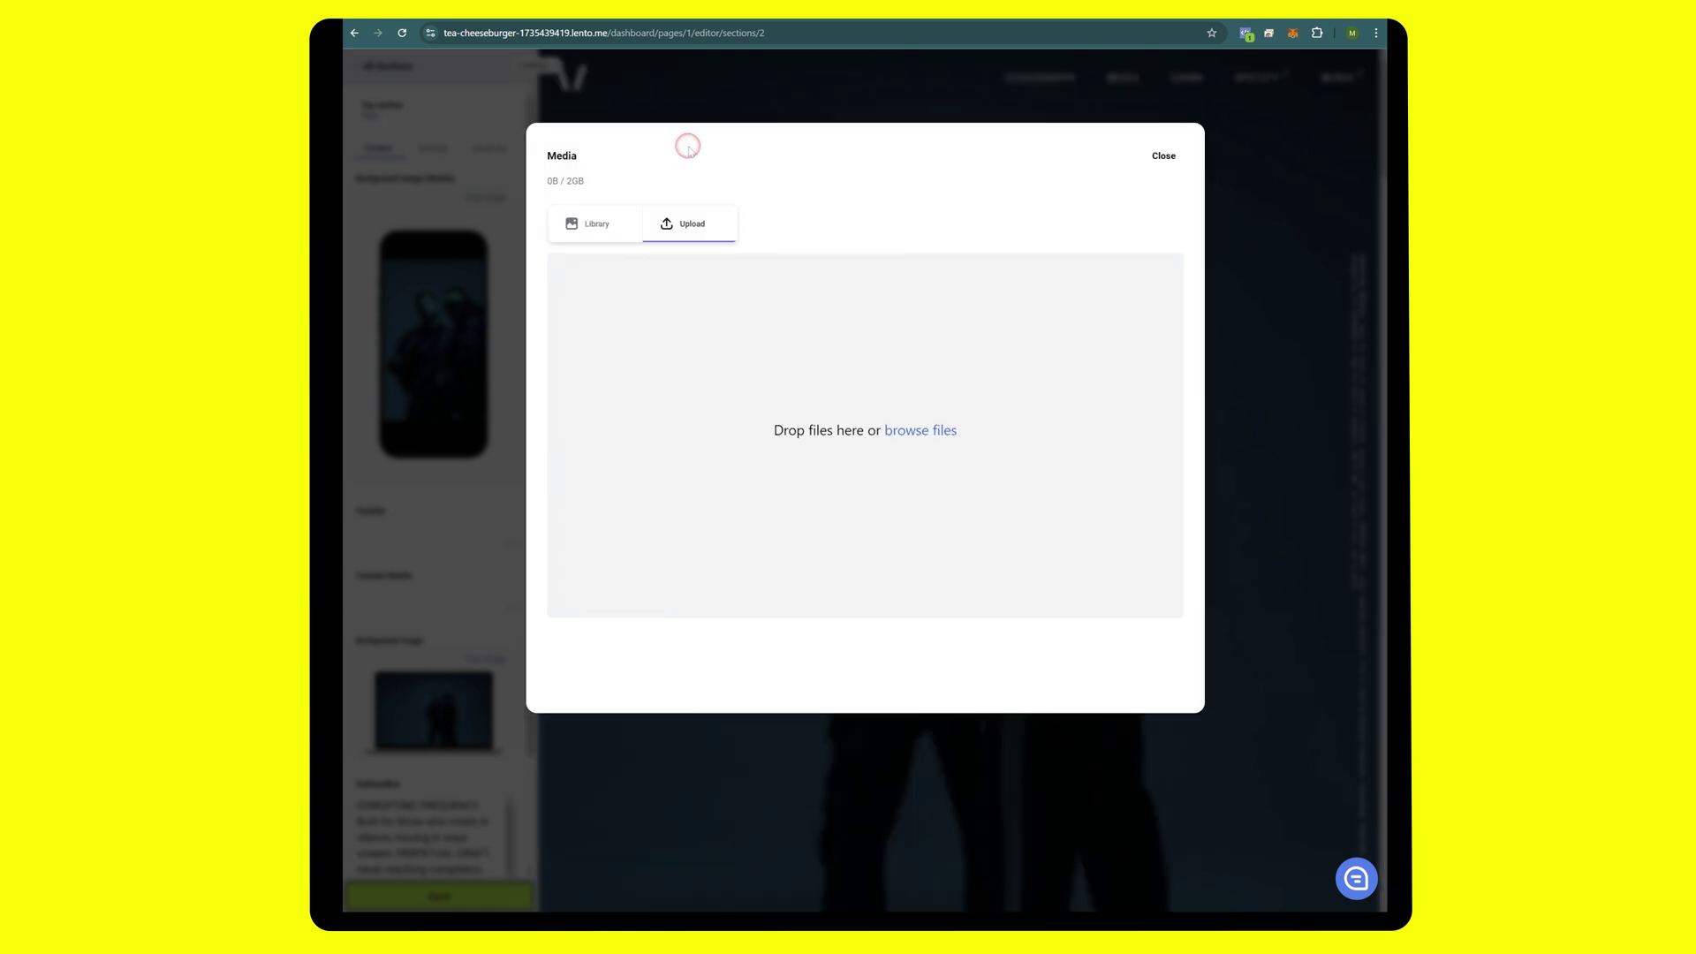
left_click(901, 430)
left_click(572, 94)
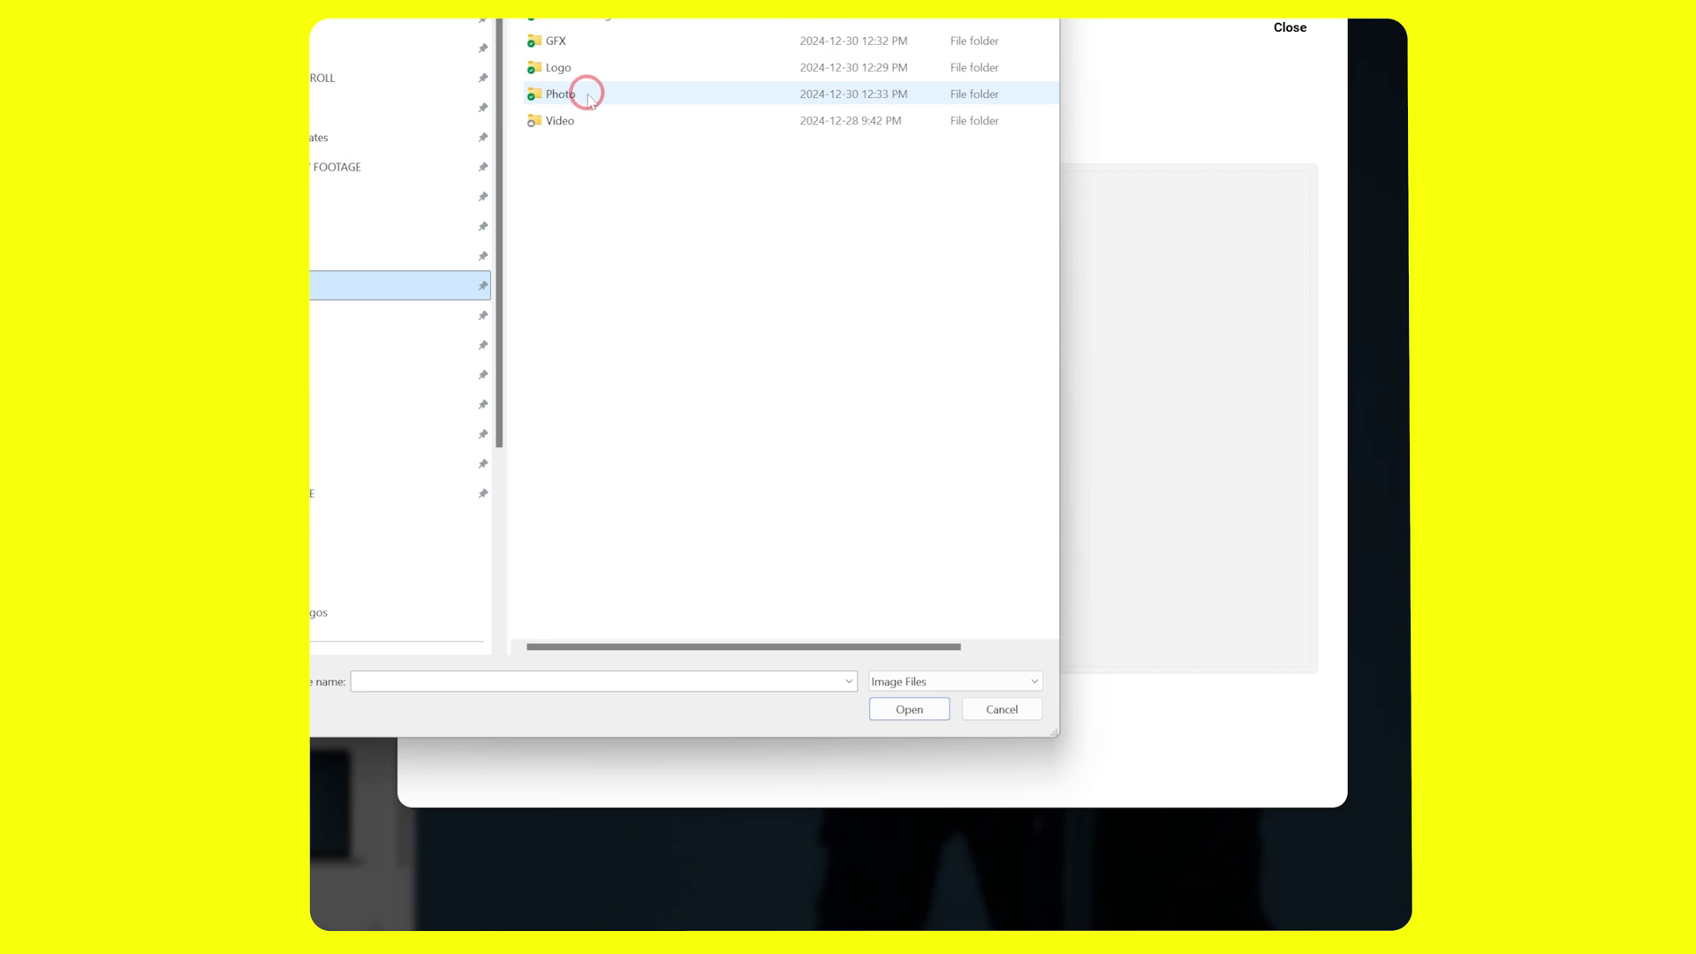
double_click(589, 95)
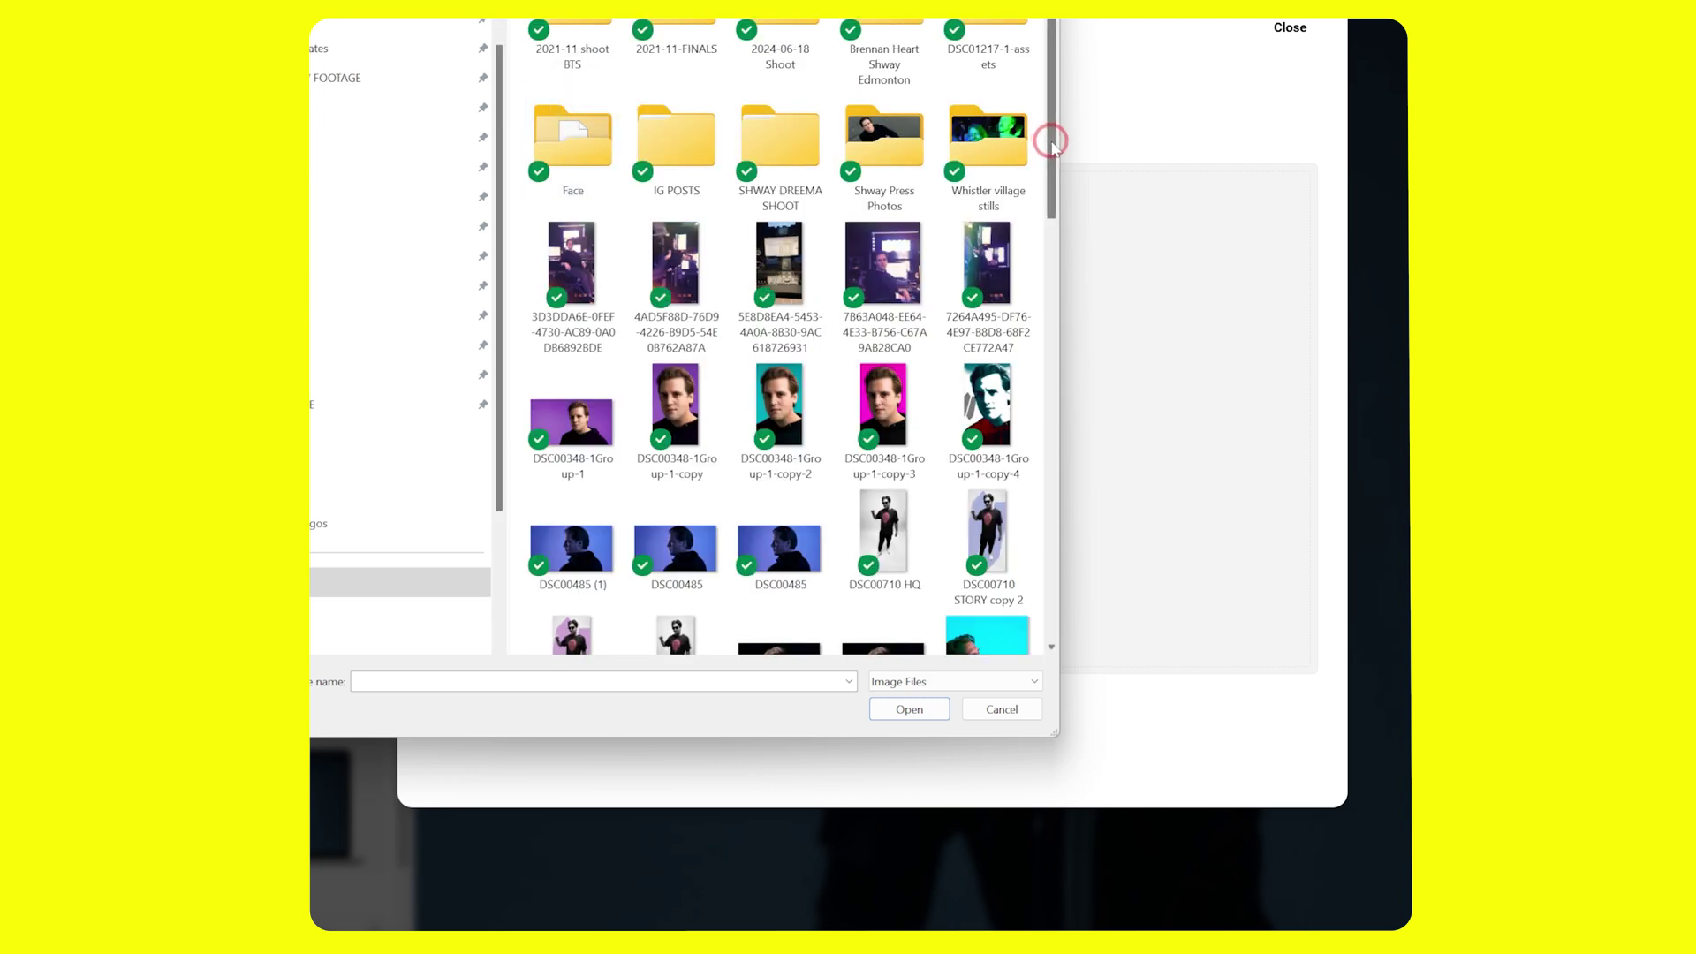
left_click_drag(1051, 140, 1052, 318)
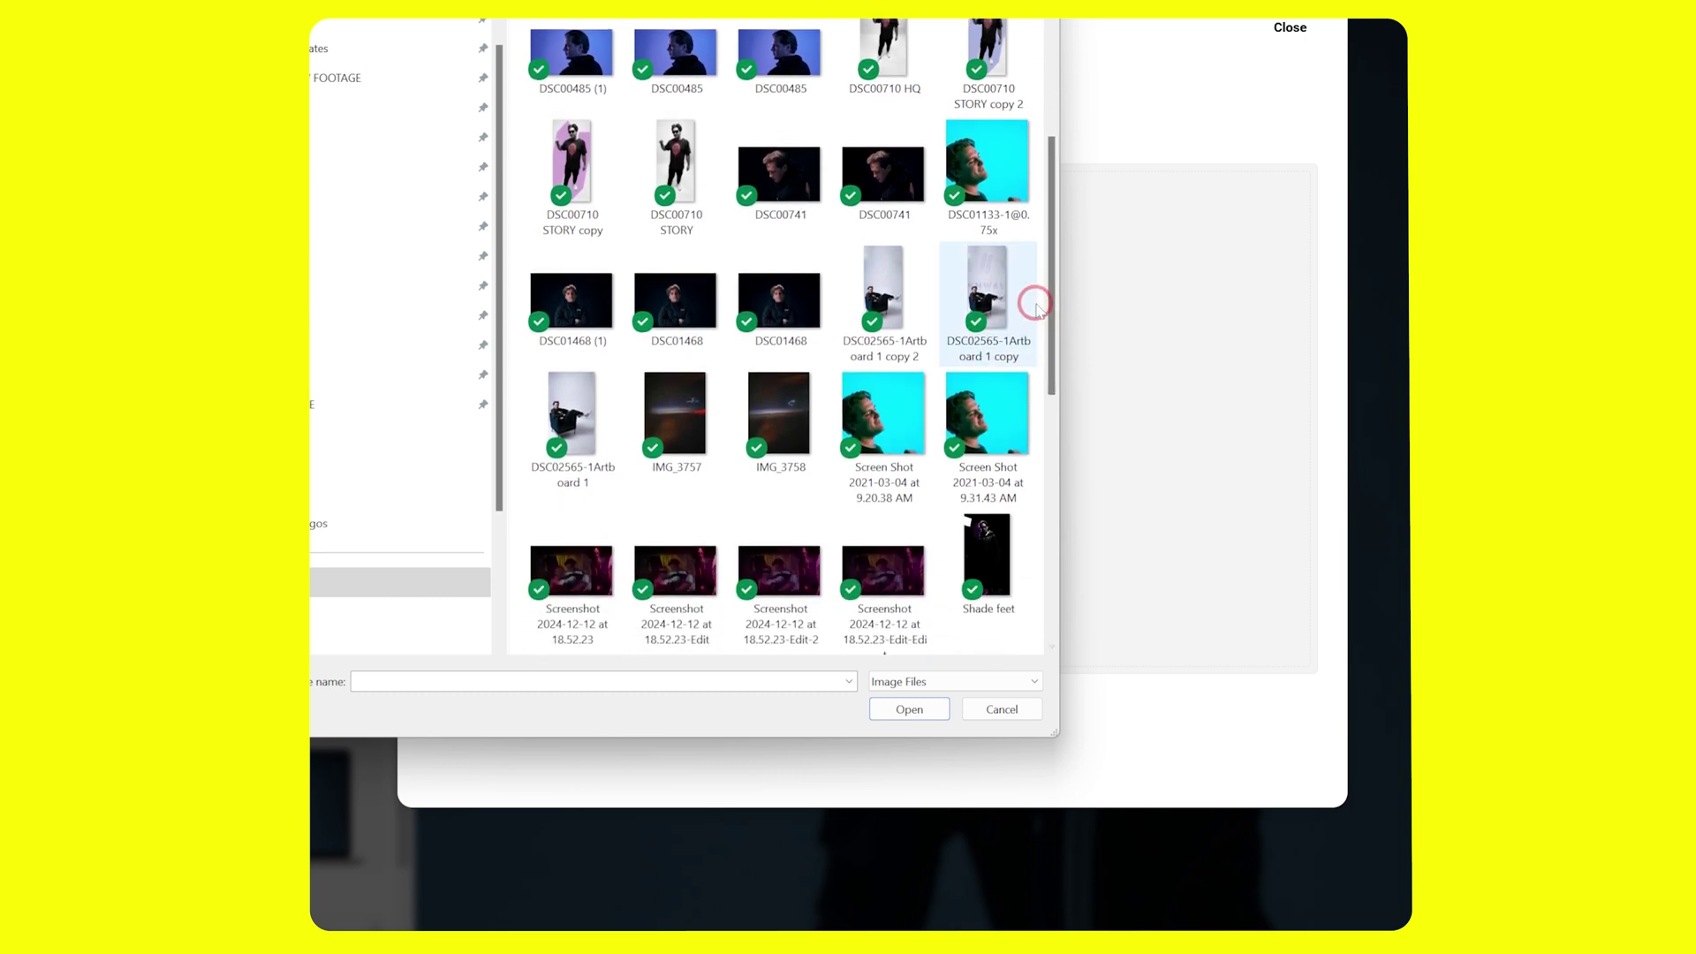
left_click(578, 303)
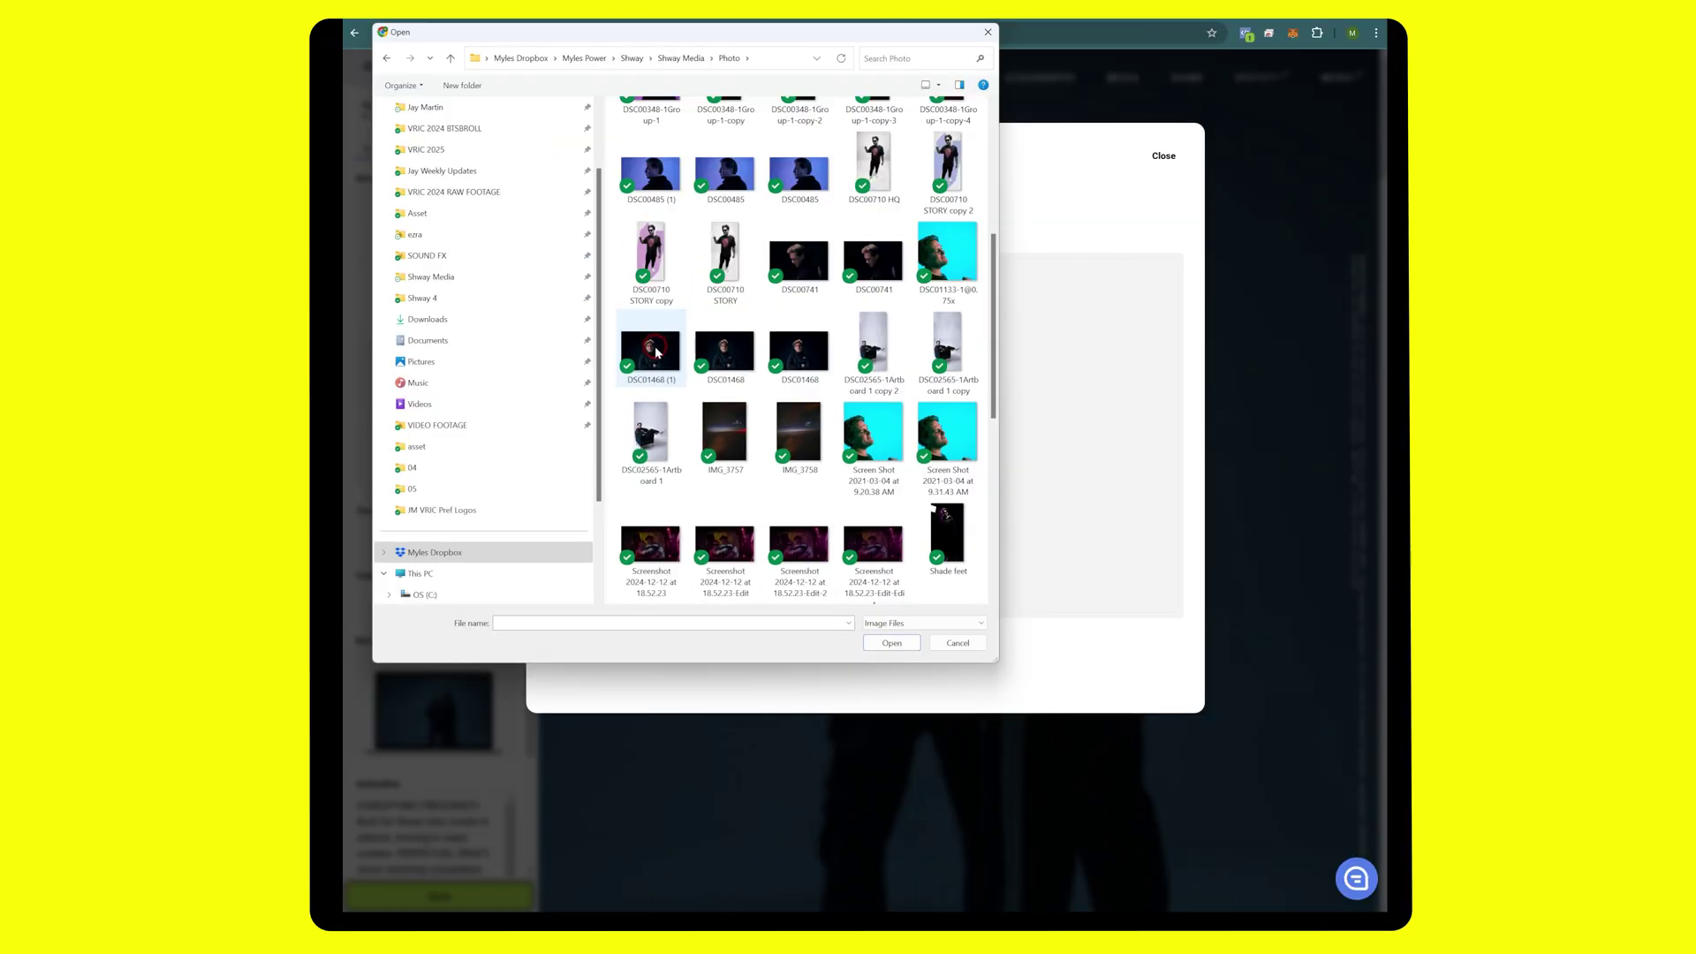
double_click(655, 353)
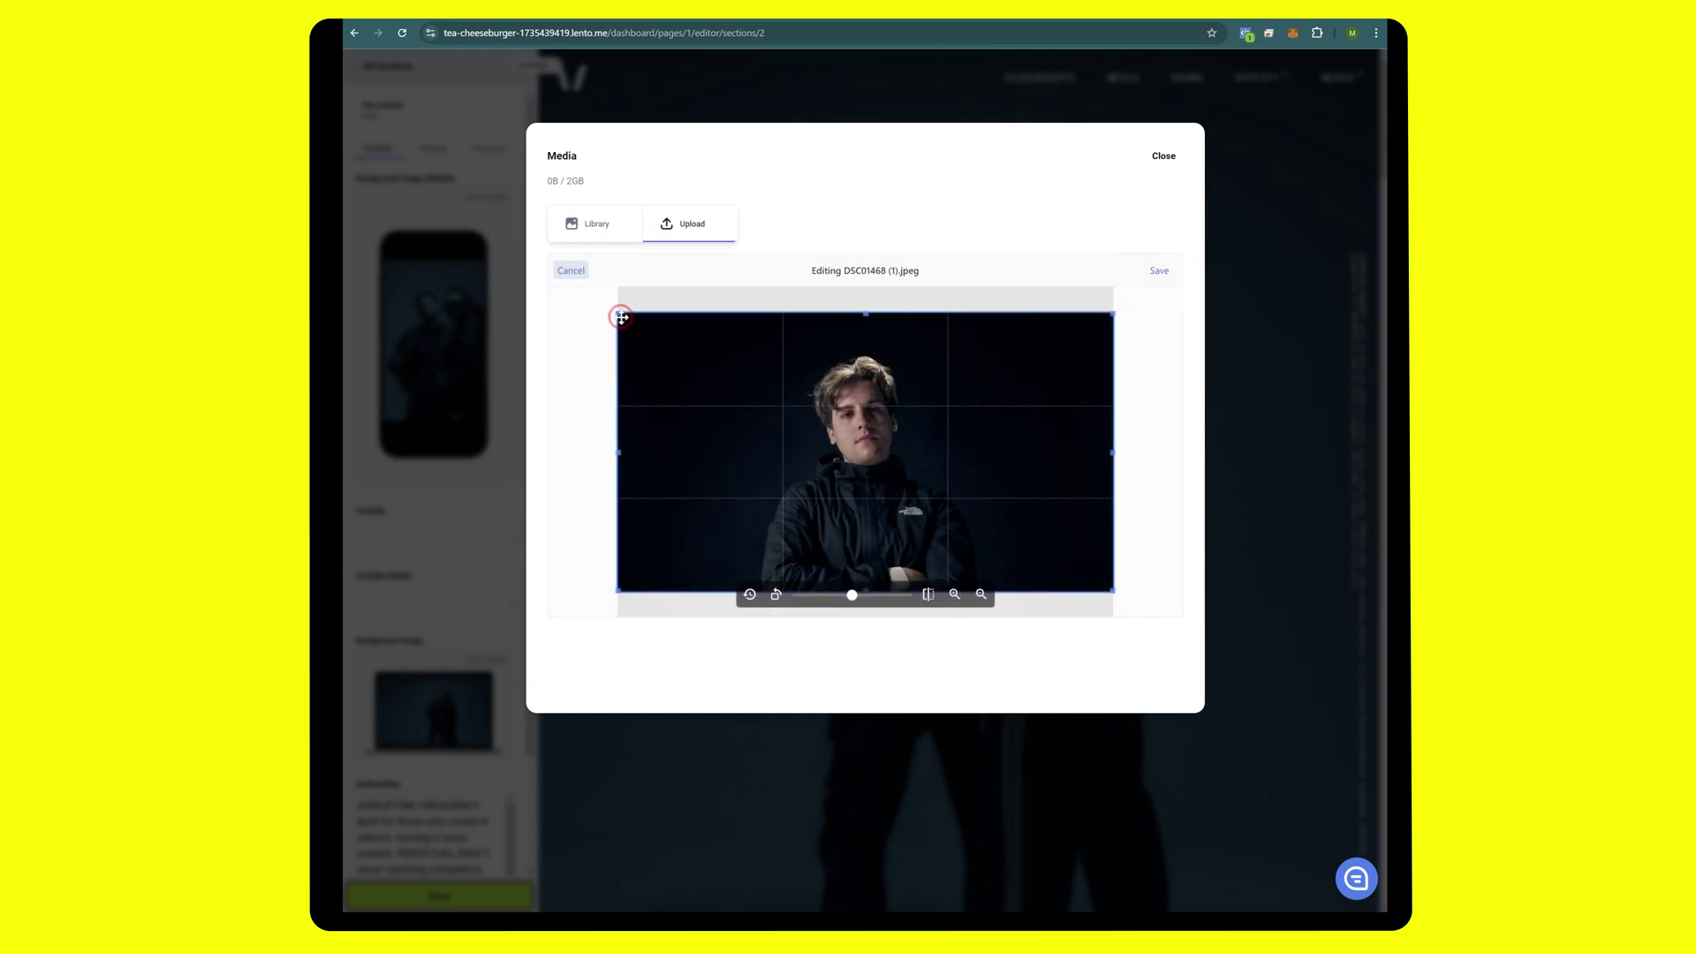
left_click_drag(617, 312, 620, 316)
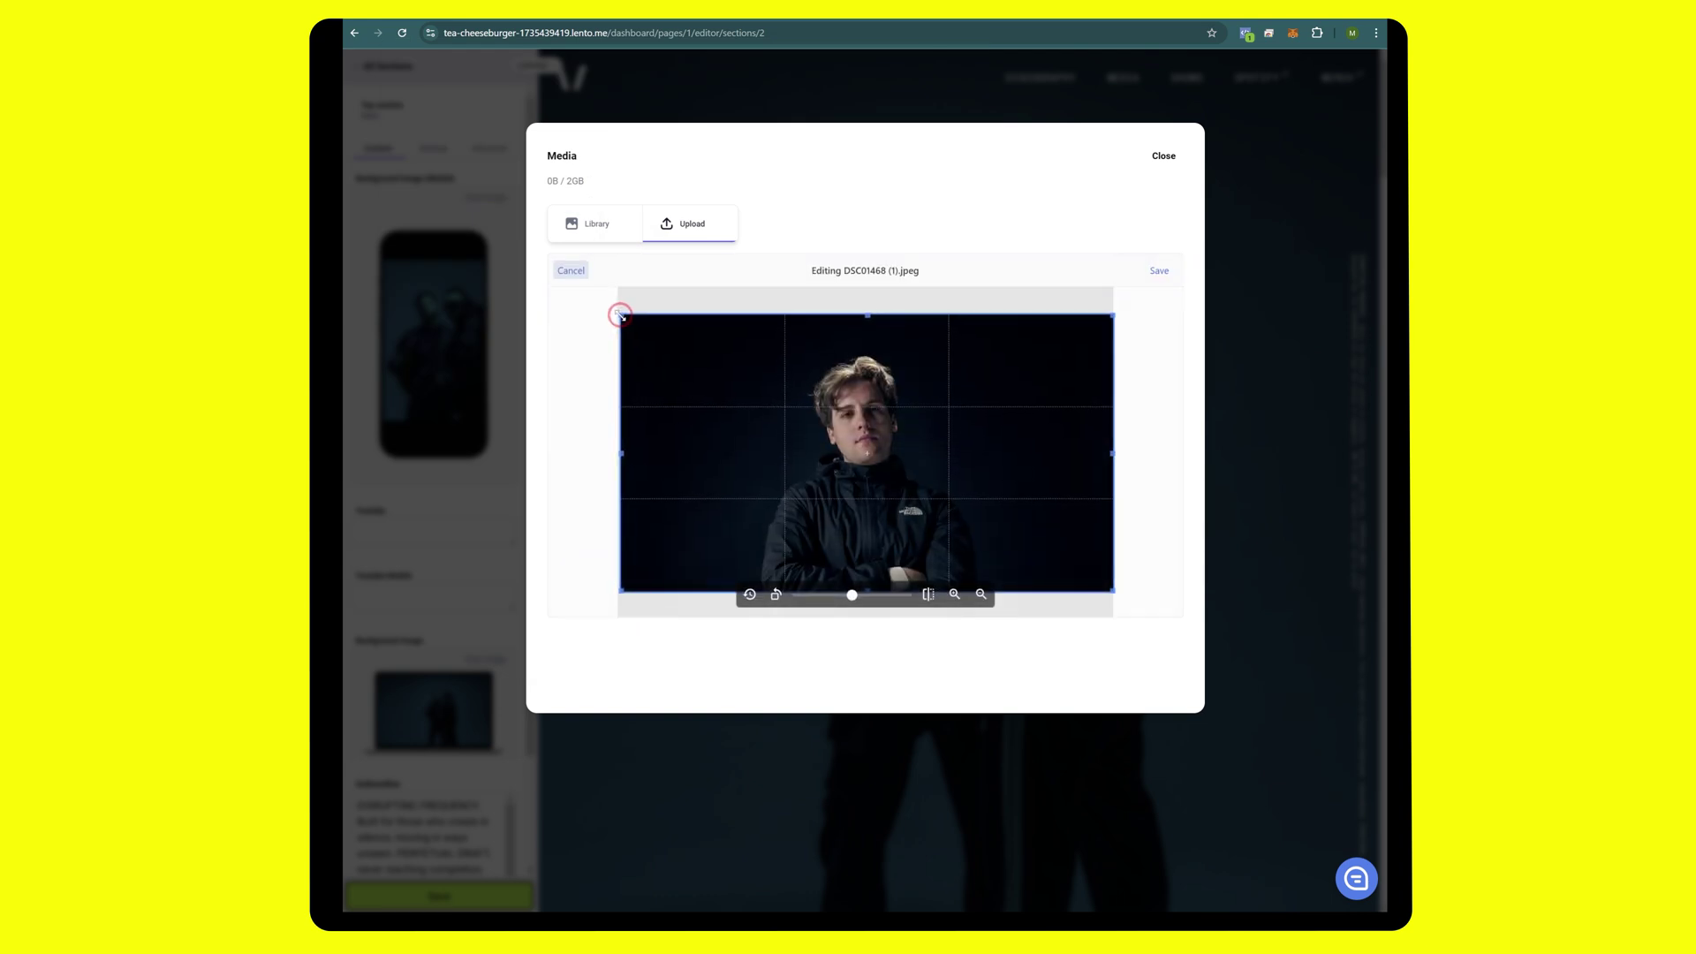
left_click(1158, 270)
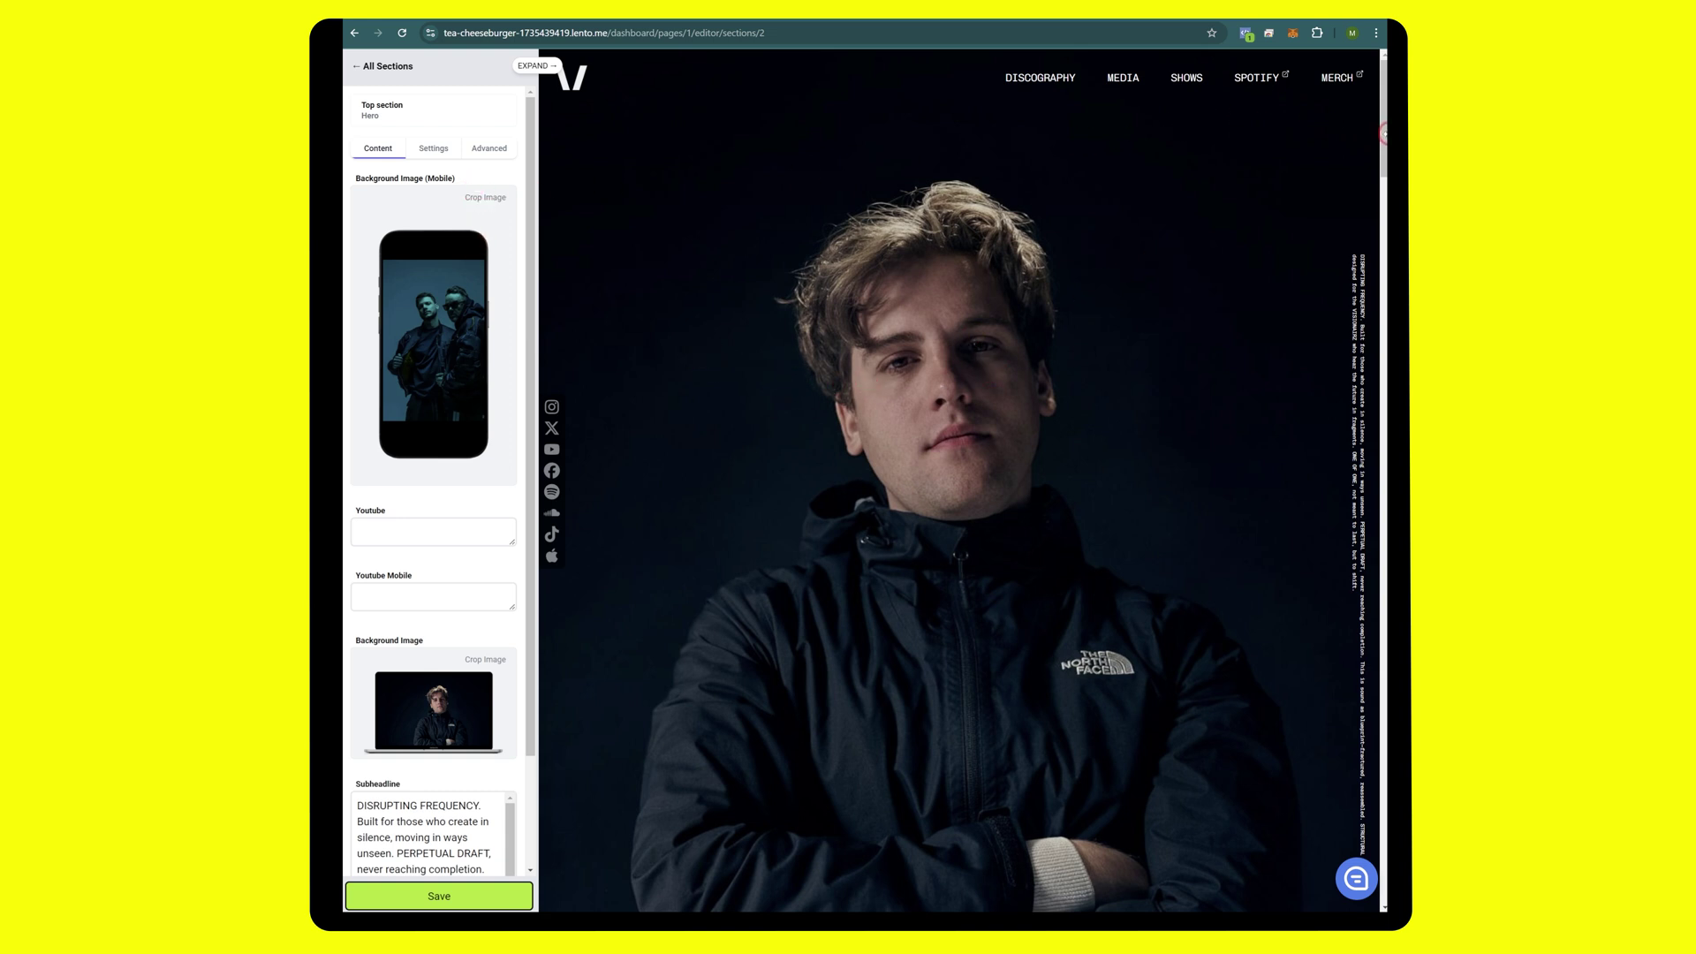
- Preview the page at phone width, restore the full width, and set the mobile background to the uploaded portrait from the media library
left_click_drag(1383, 128, 669, 209)
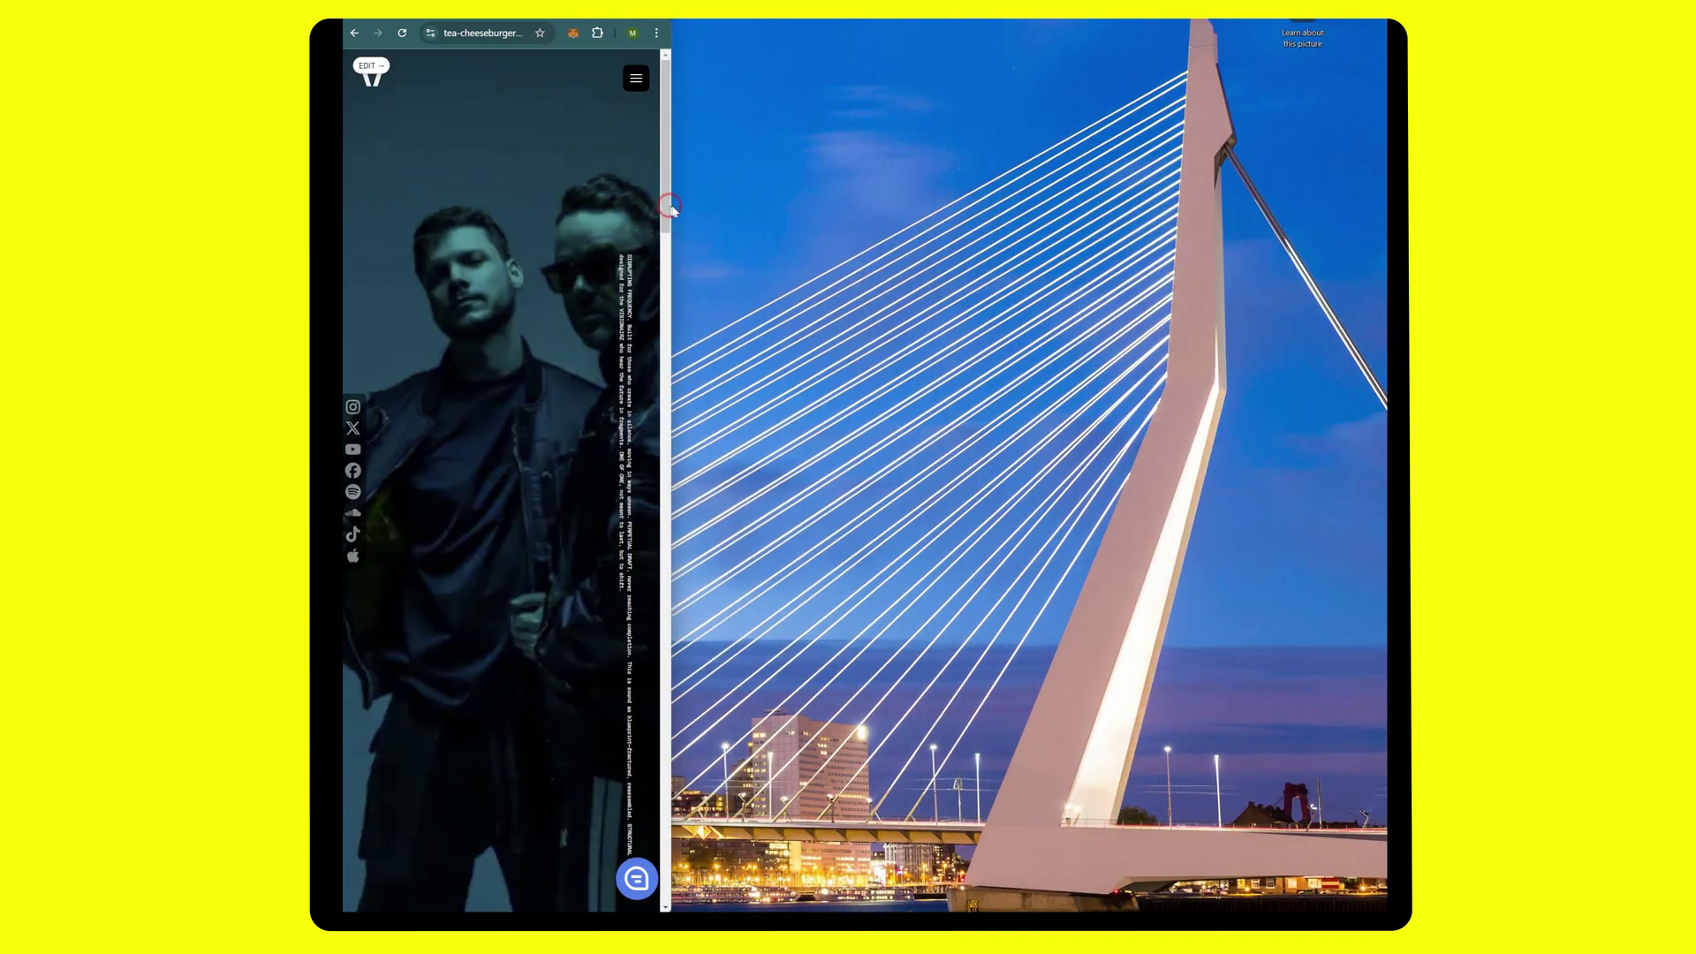
left_click_drag(670, 212, 1378, 219)
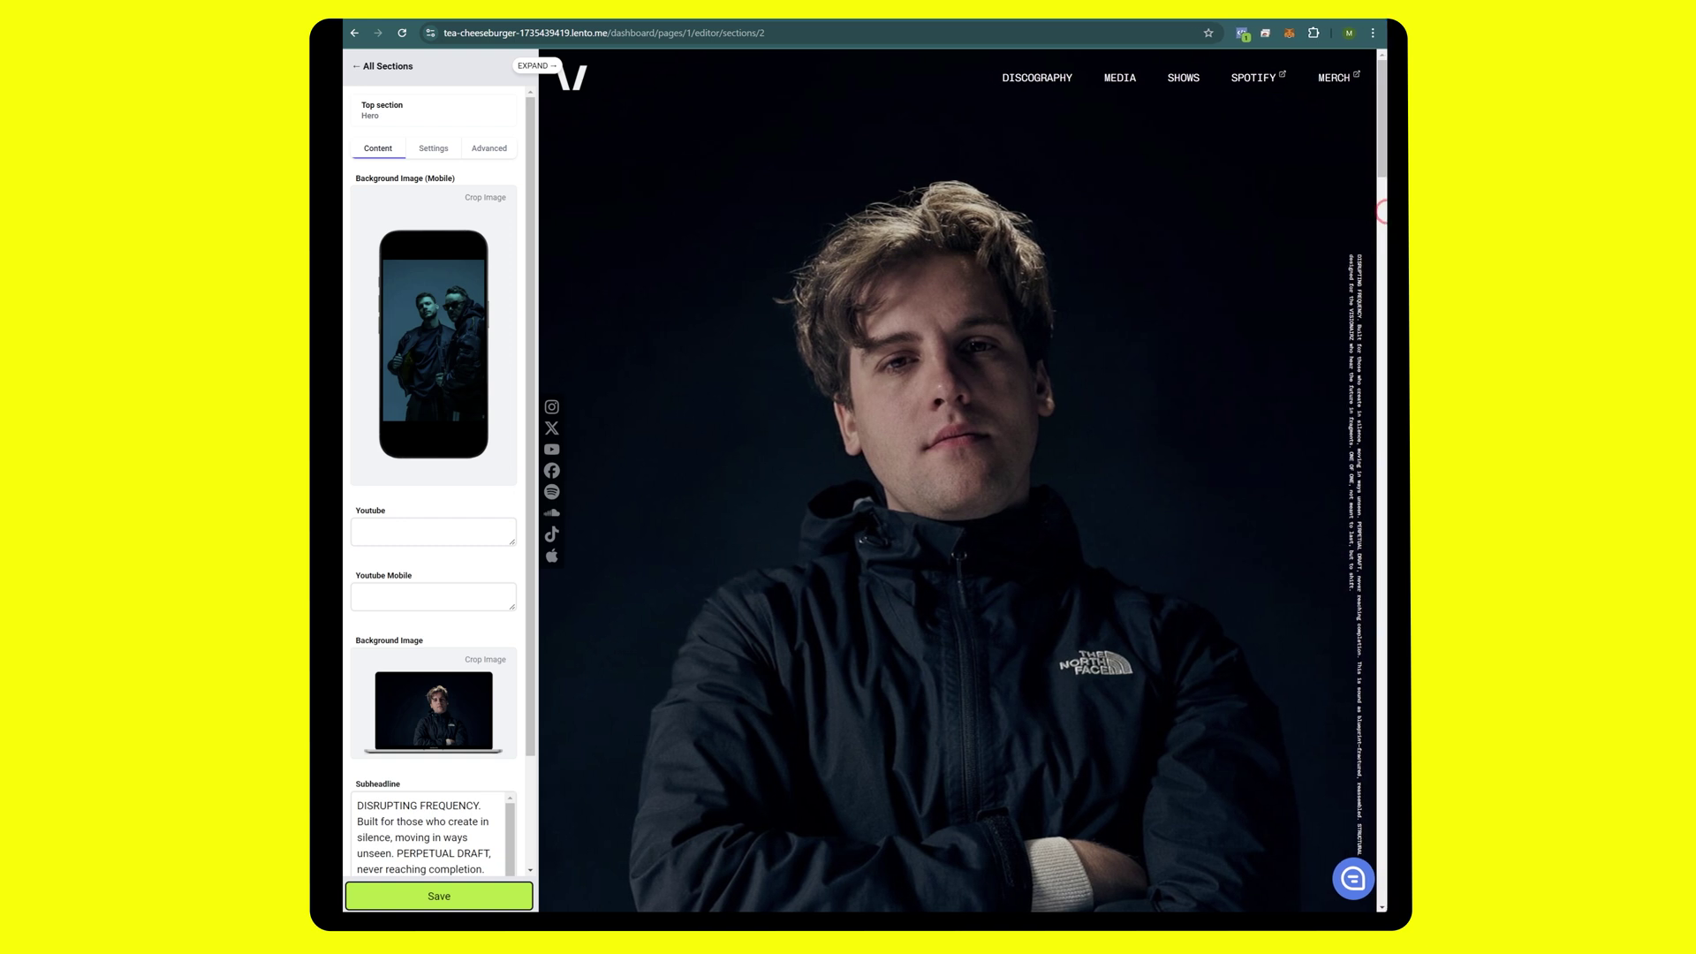
left_click(405, 356)
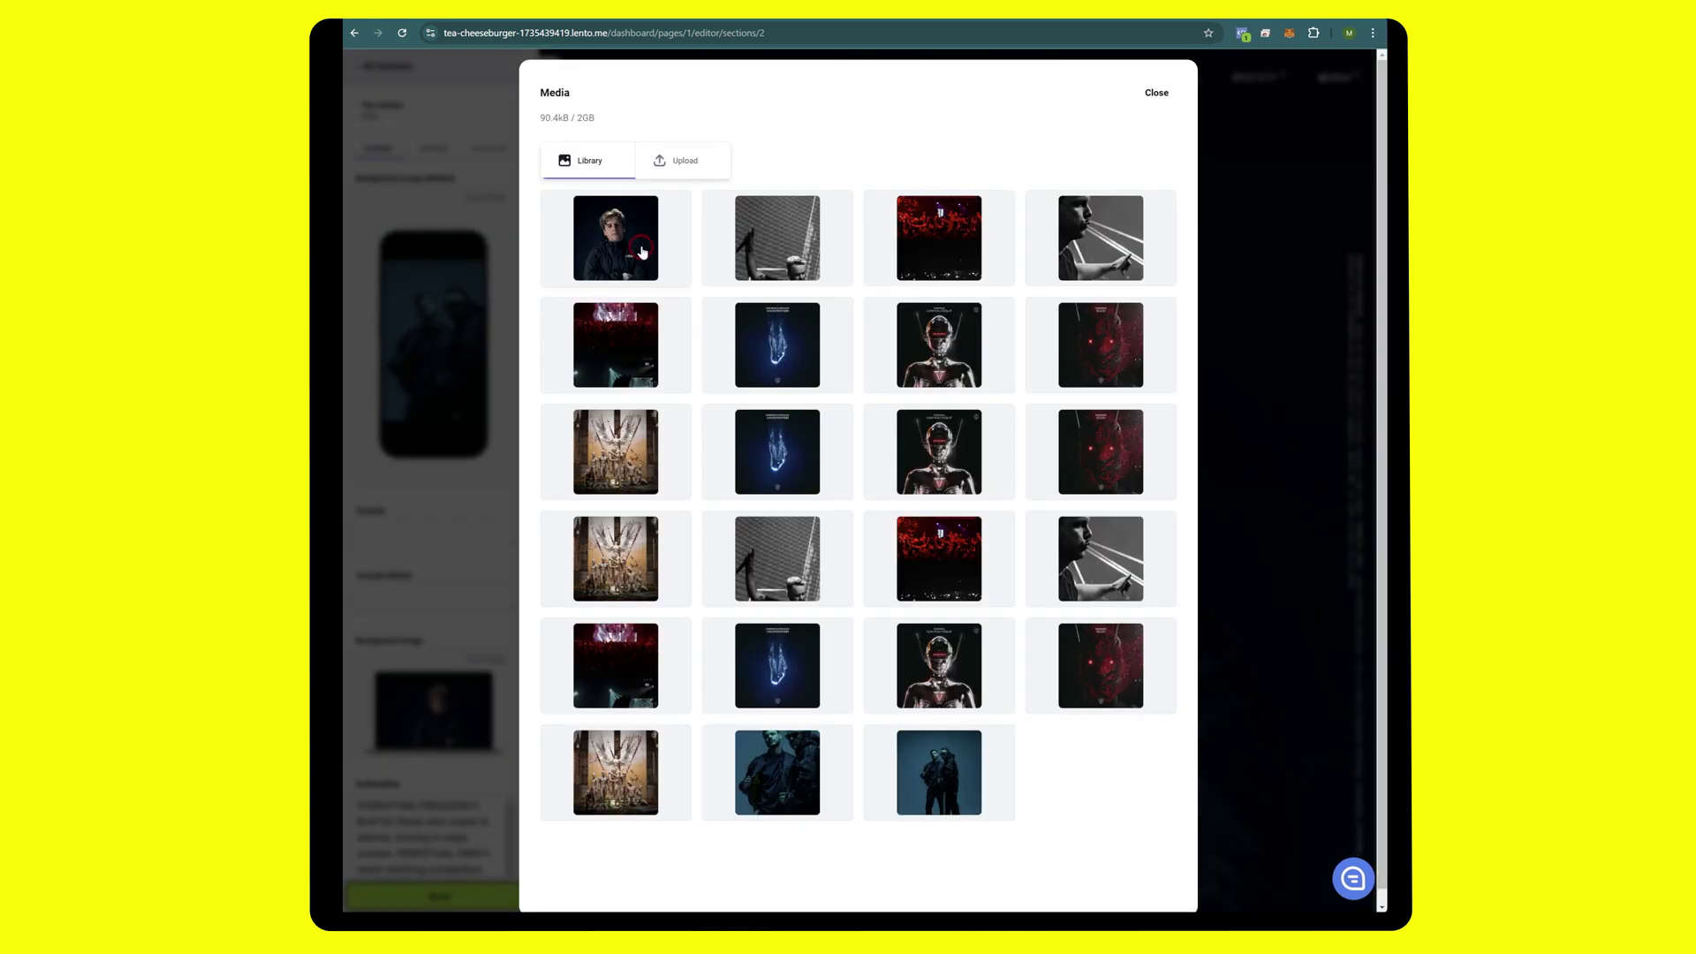
left_click(616, 237)
left_click(906, 857)
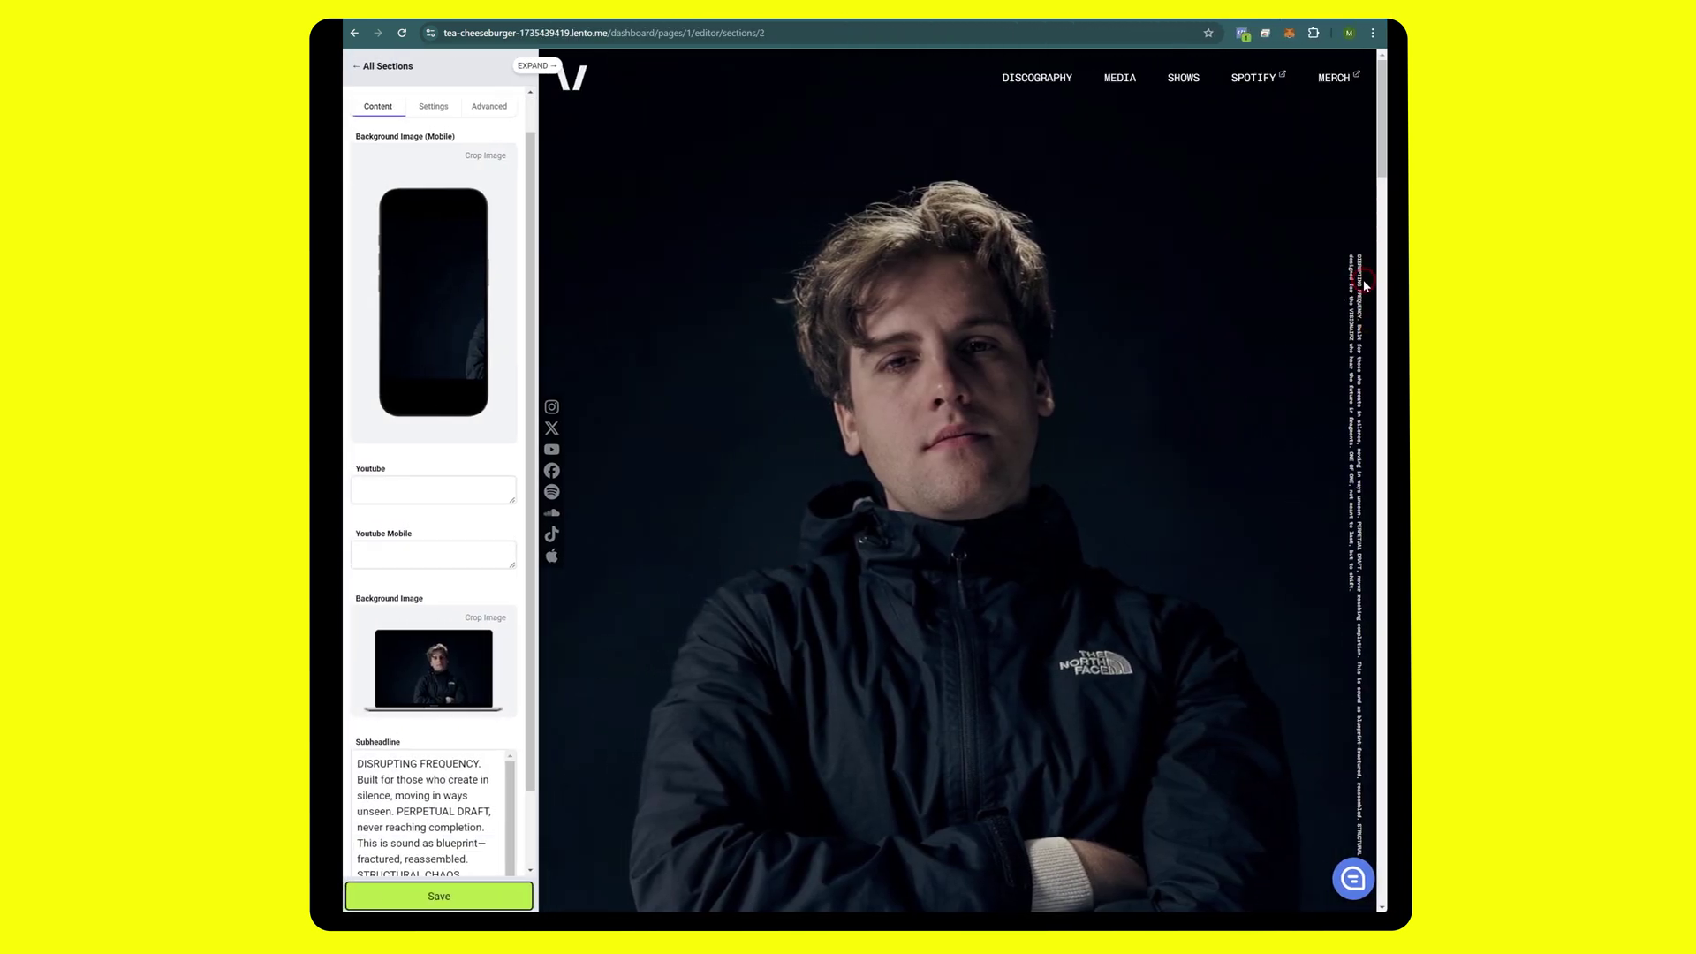
- Delete all of the top section's subheadline text
left_click(421, 760)
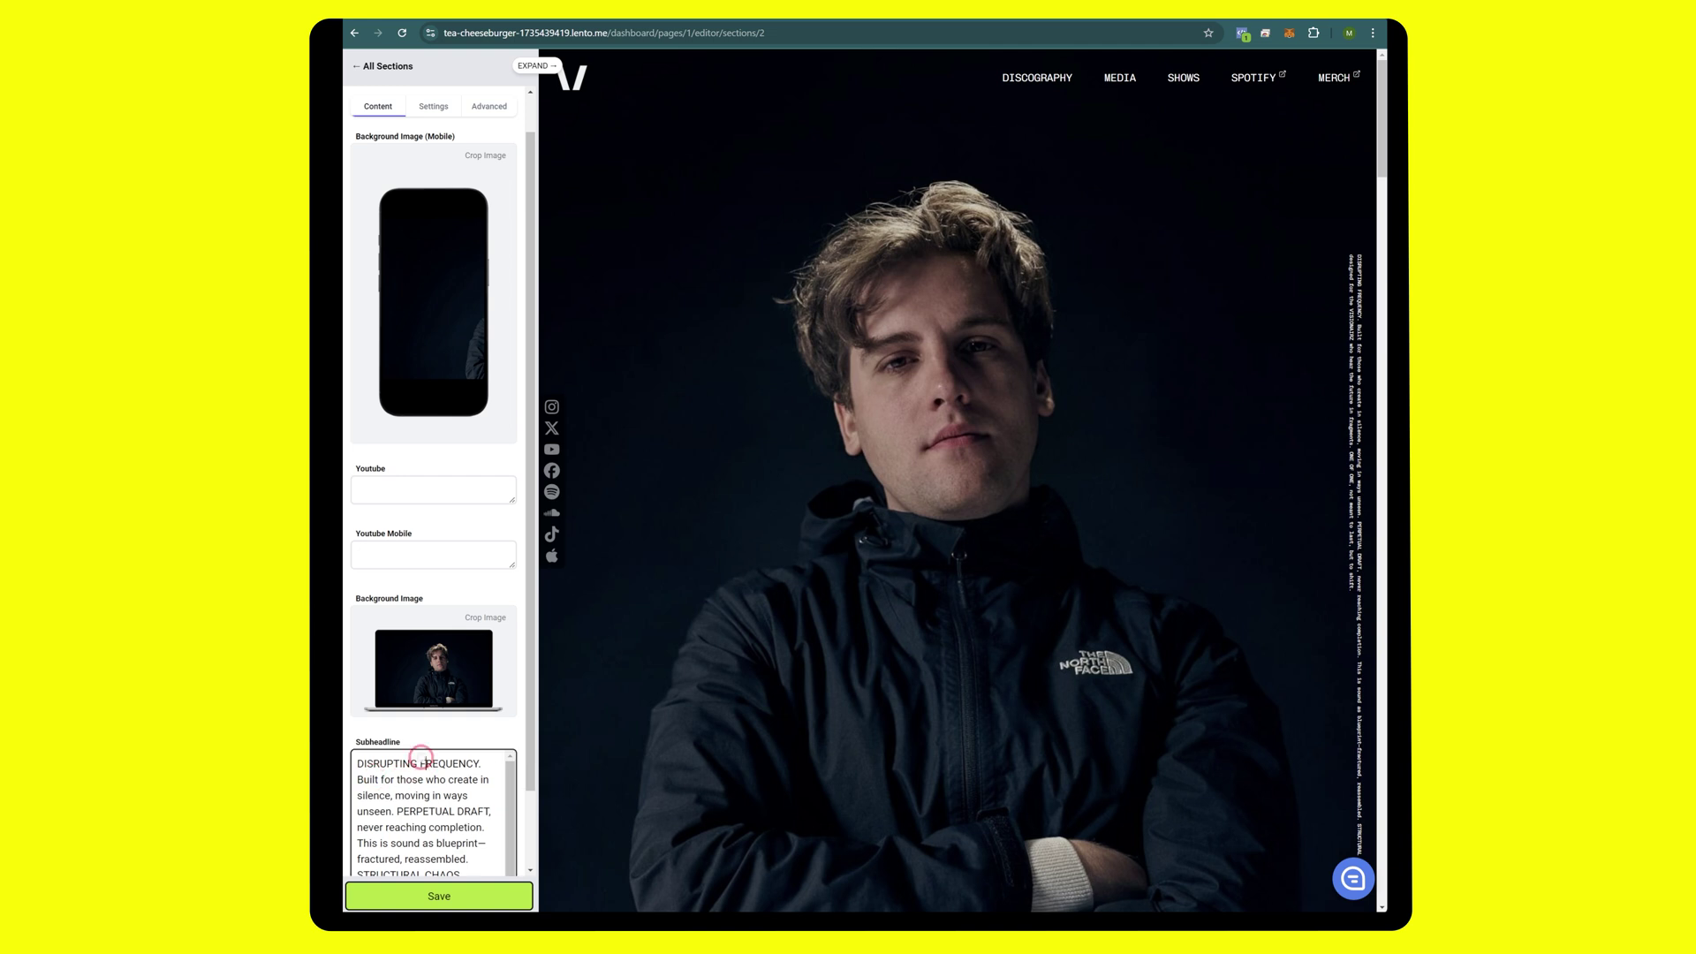
key("ctrl+a")
key("BackSpace")
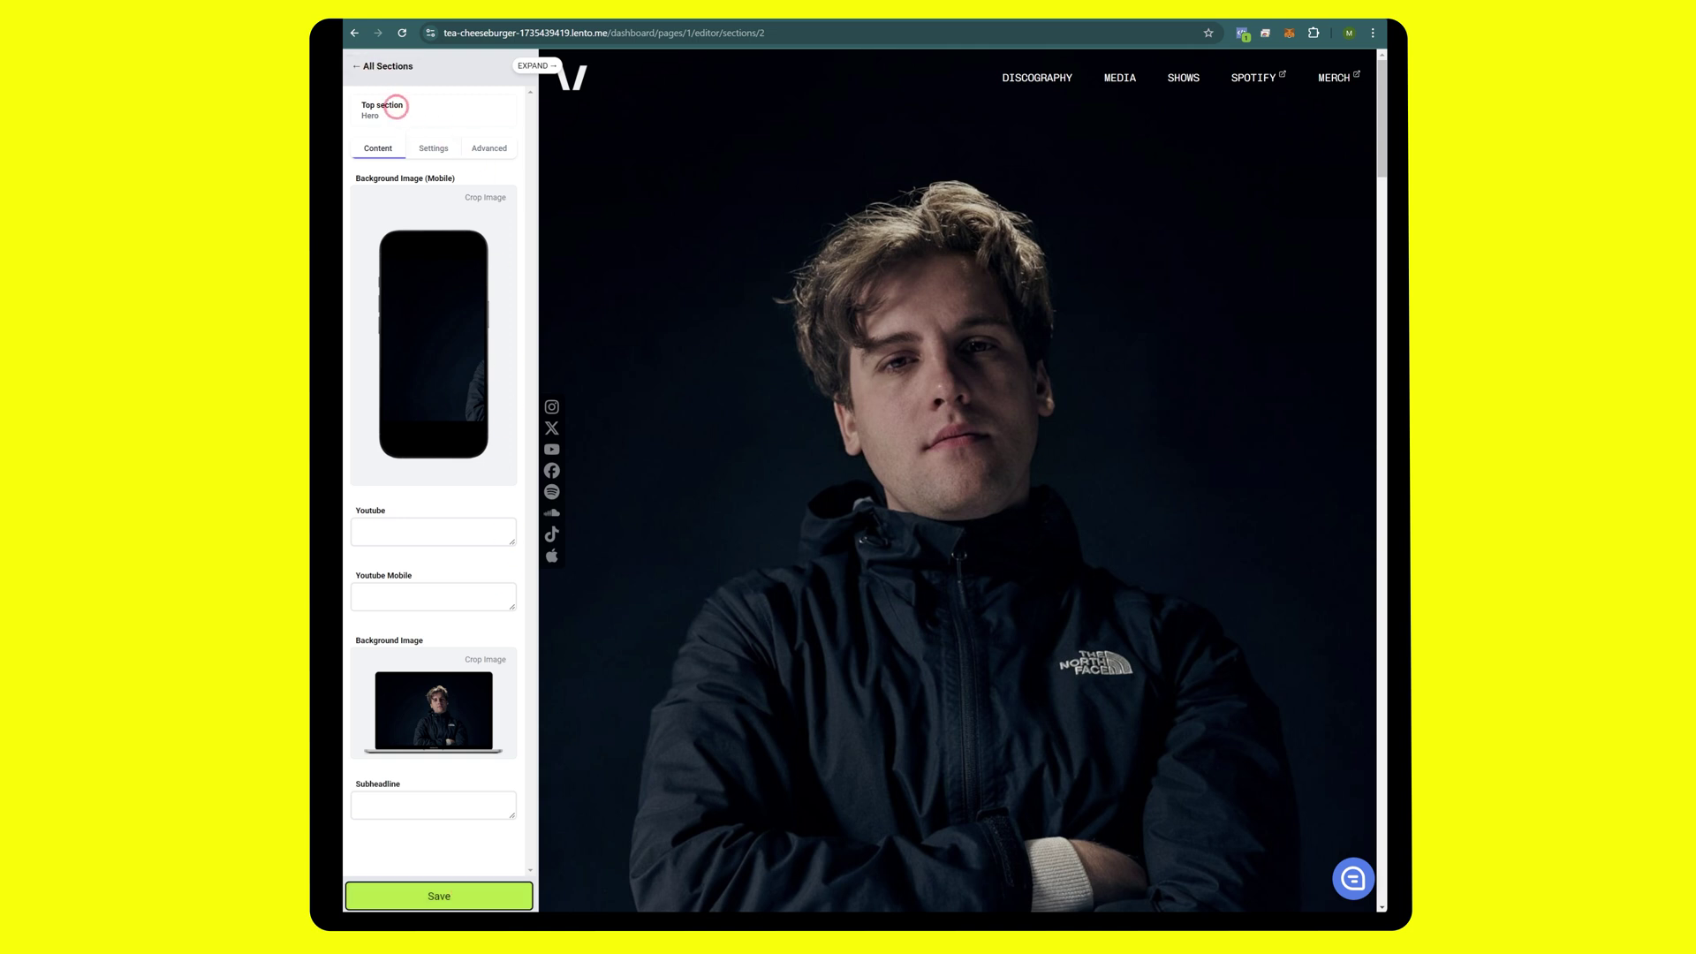
- In the site-wide settings, choose the white SHWAY-Logotype-+-Icon-01.png from the Logo folder as the new logo upload
left_click(389, 69)
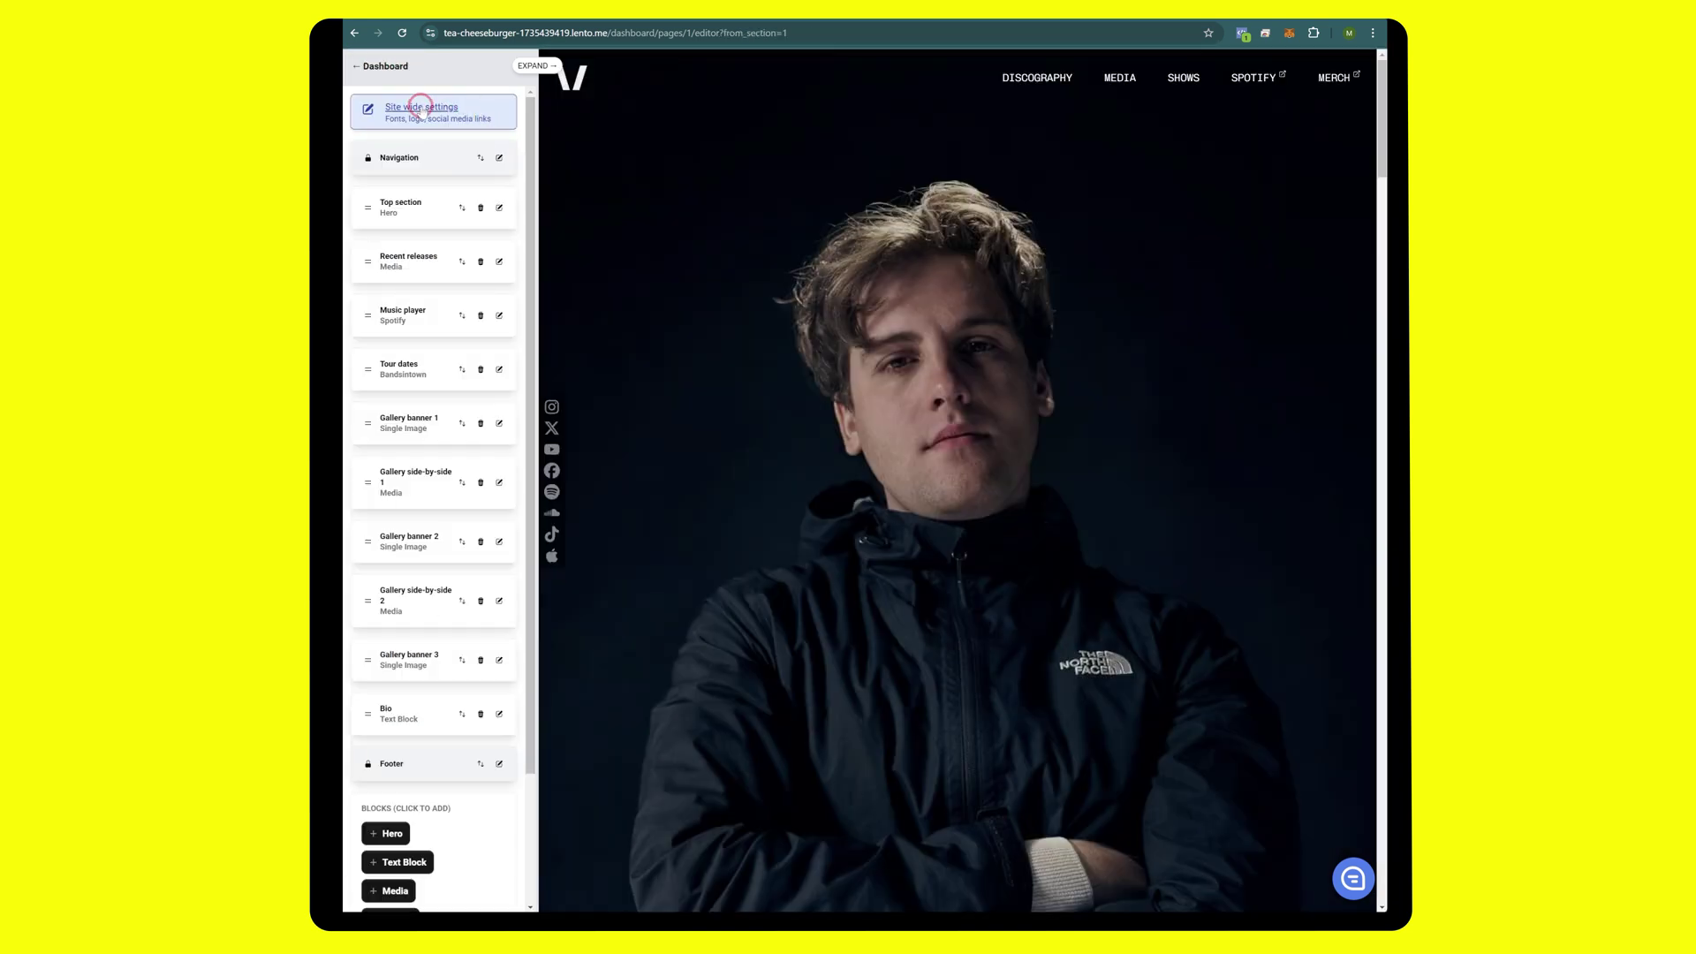
left_click(421, 106)
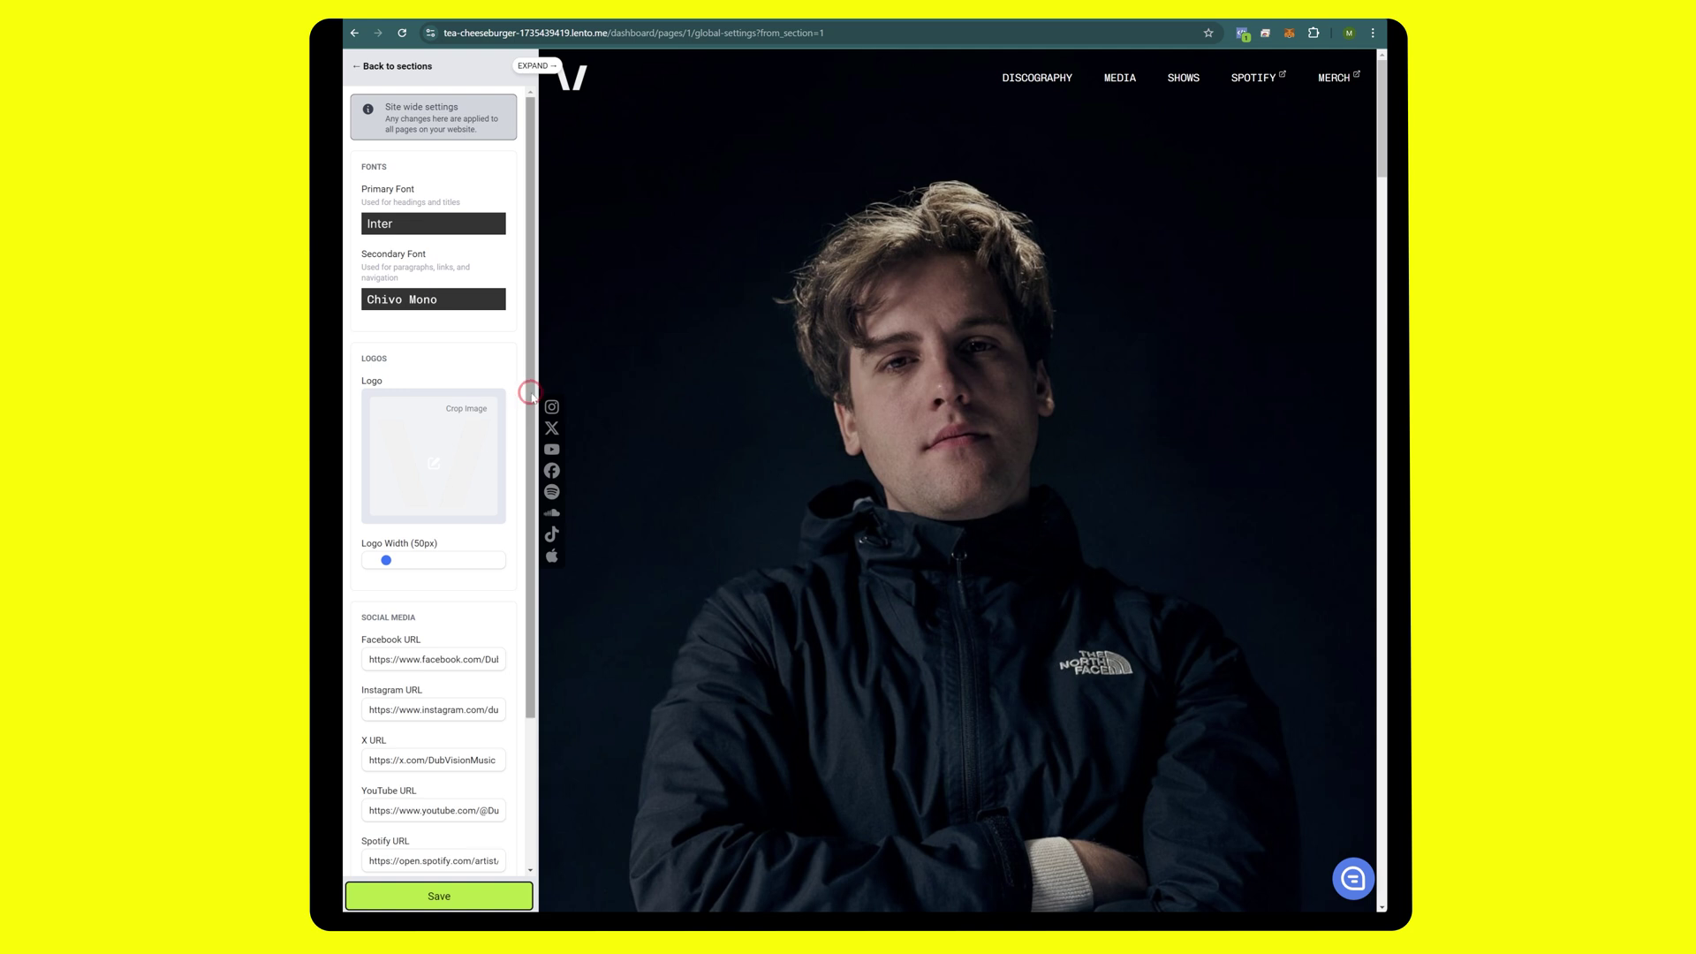
left_click_drag(530, 389, 525, 490)
scroll(527, 491, "down", 1)
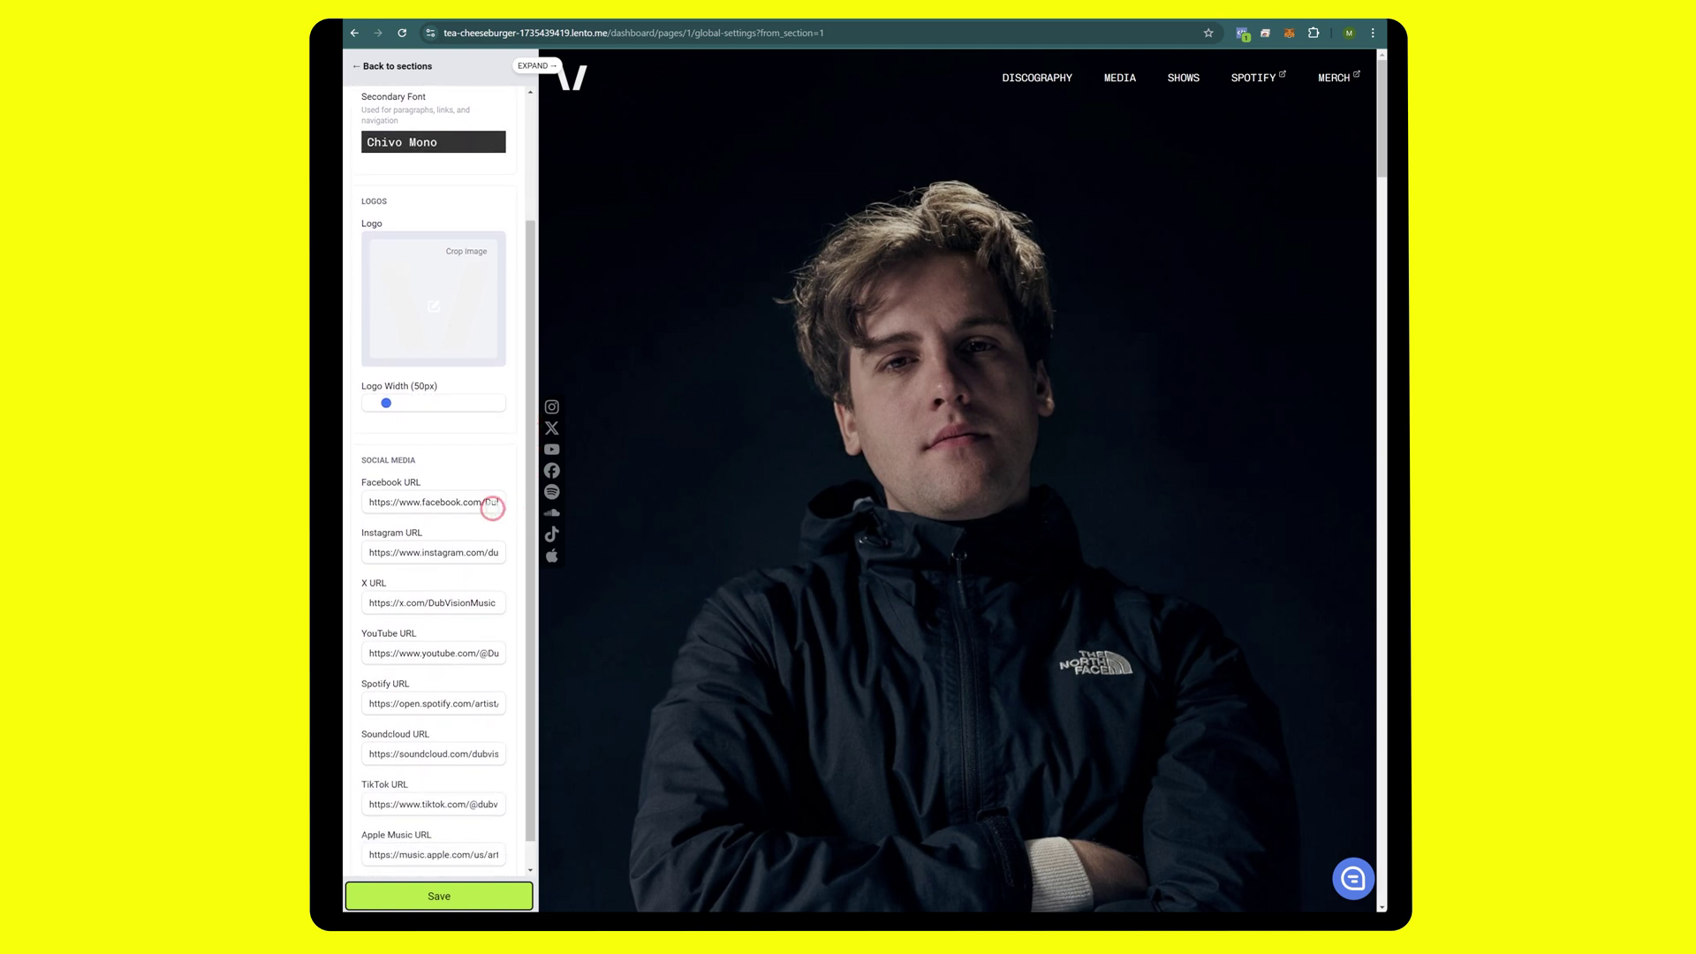
left_click(432, 305)
left_click(694, 170)
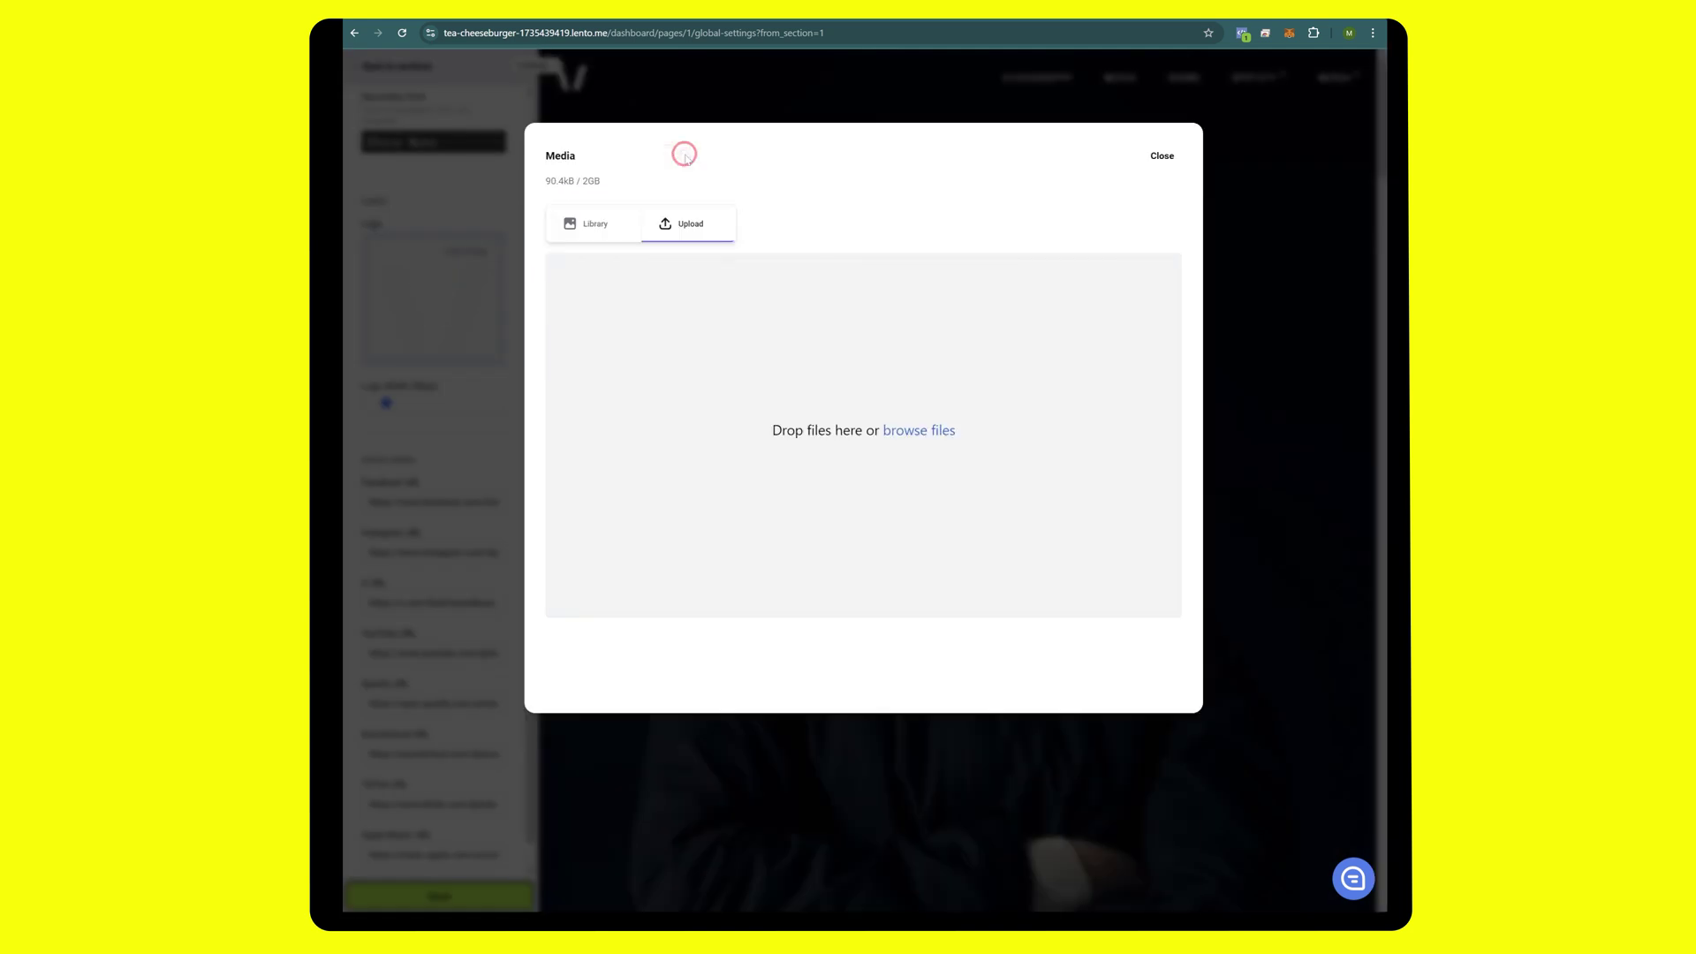
left_click(897, 429)
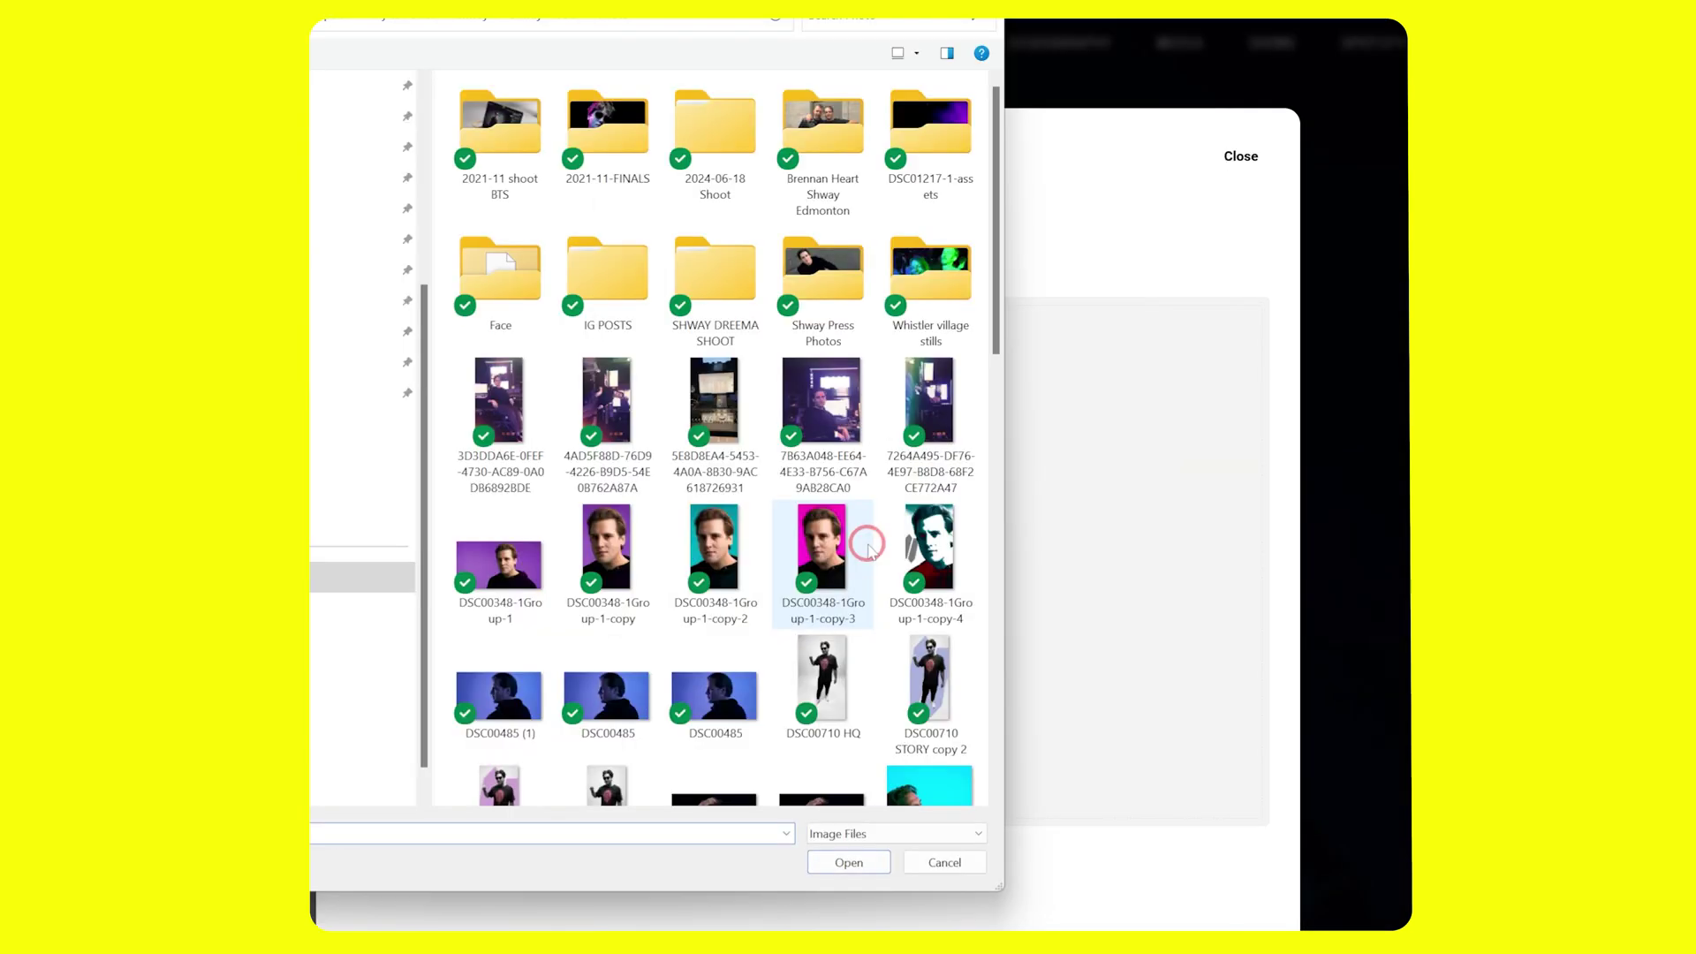
left_click(548, 16)
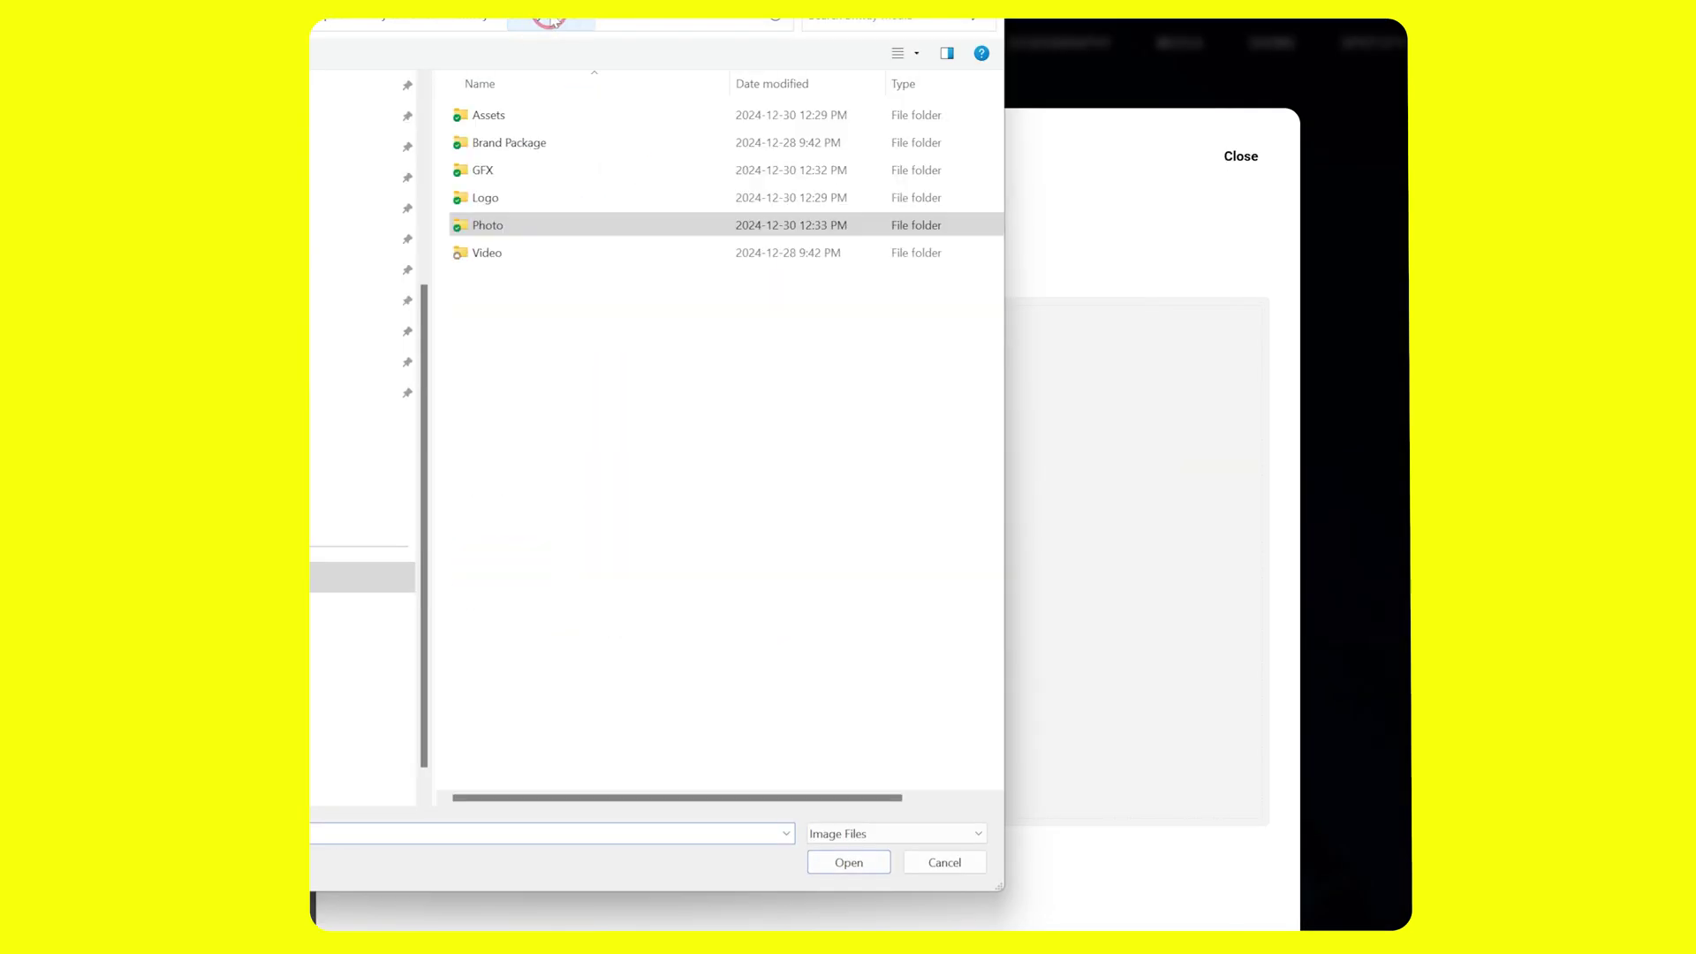
double_click(538, 166)
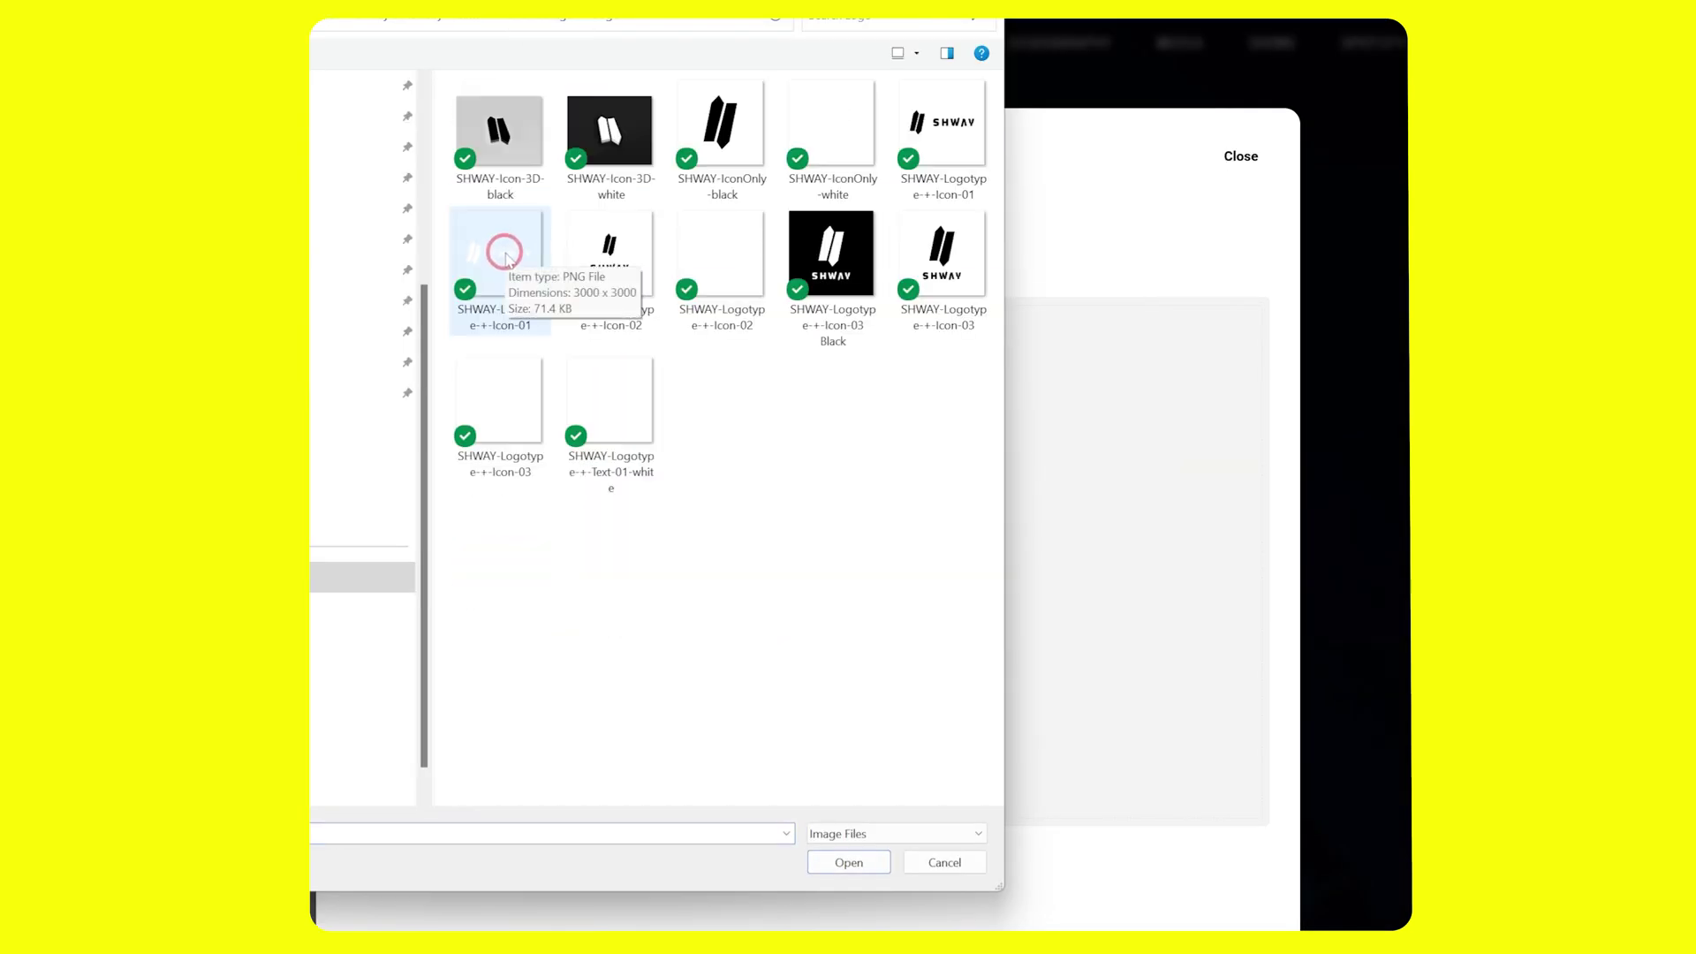
double_click(506, 256)
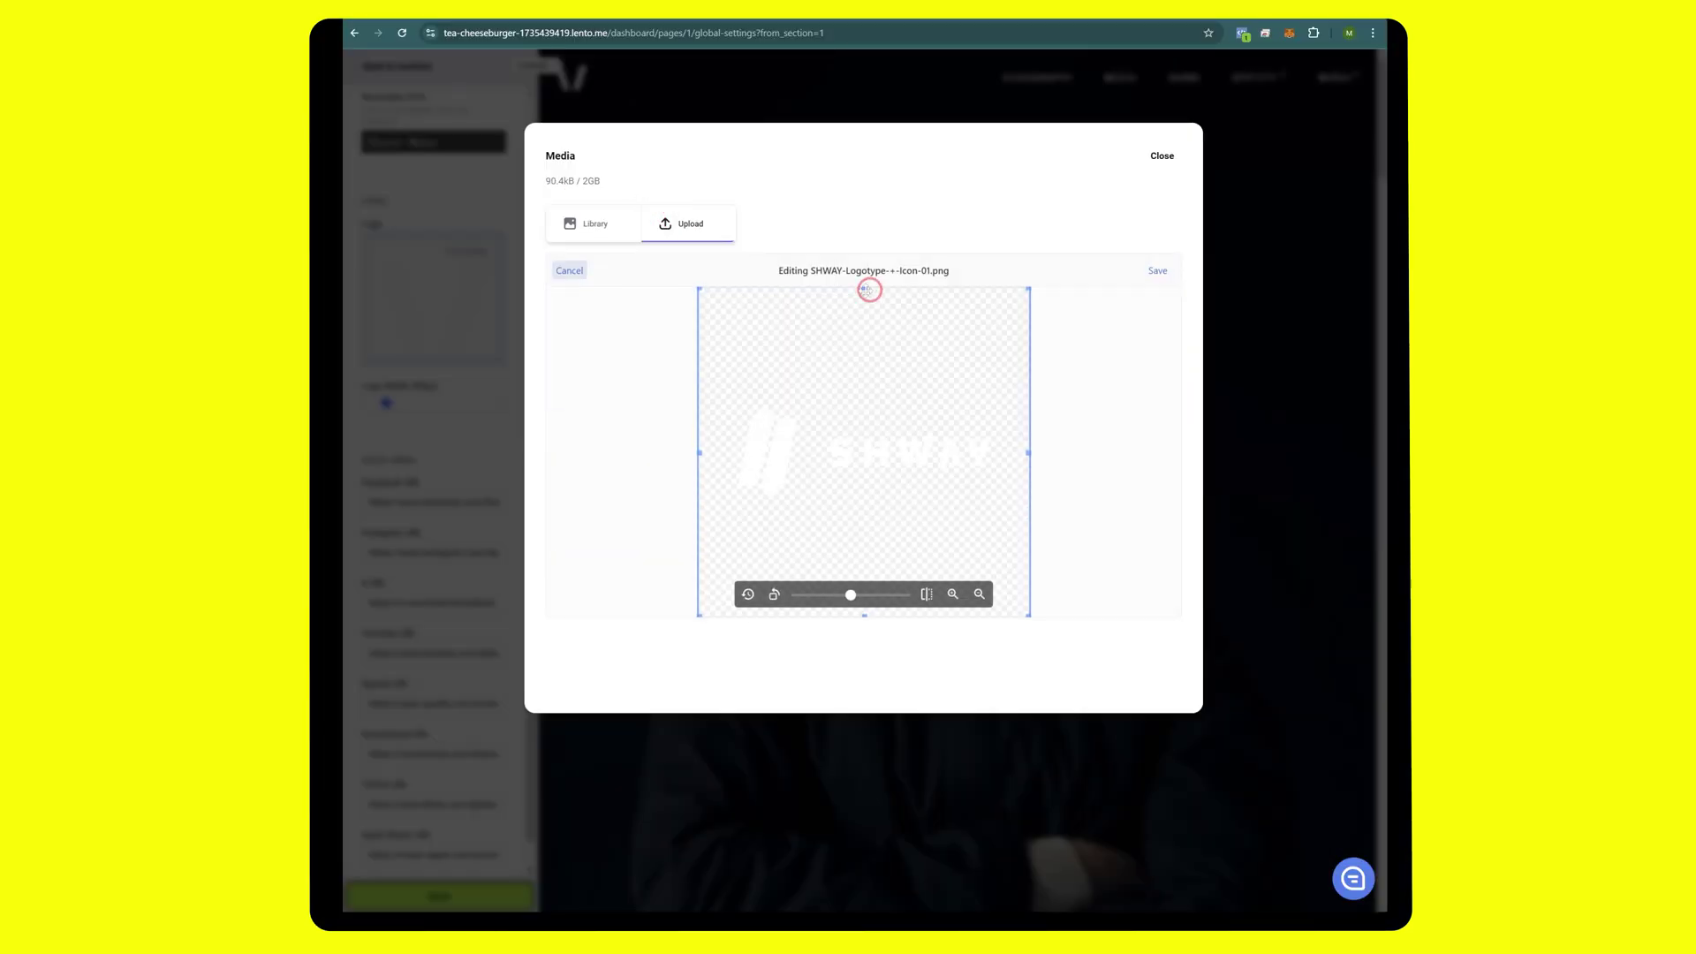
- Crop the empty space above and below the SHWAY artwork and apply the cropped image as the logo
left_click_drag(864, 288, 865, 383)
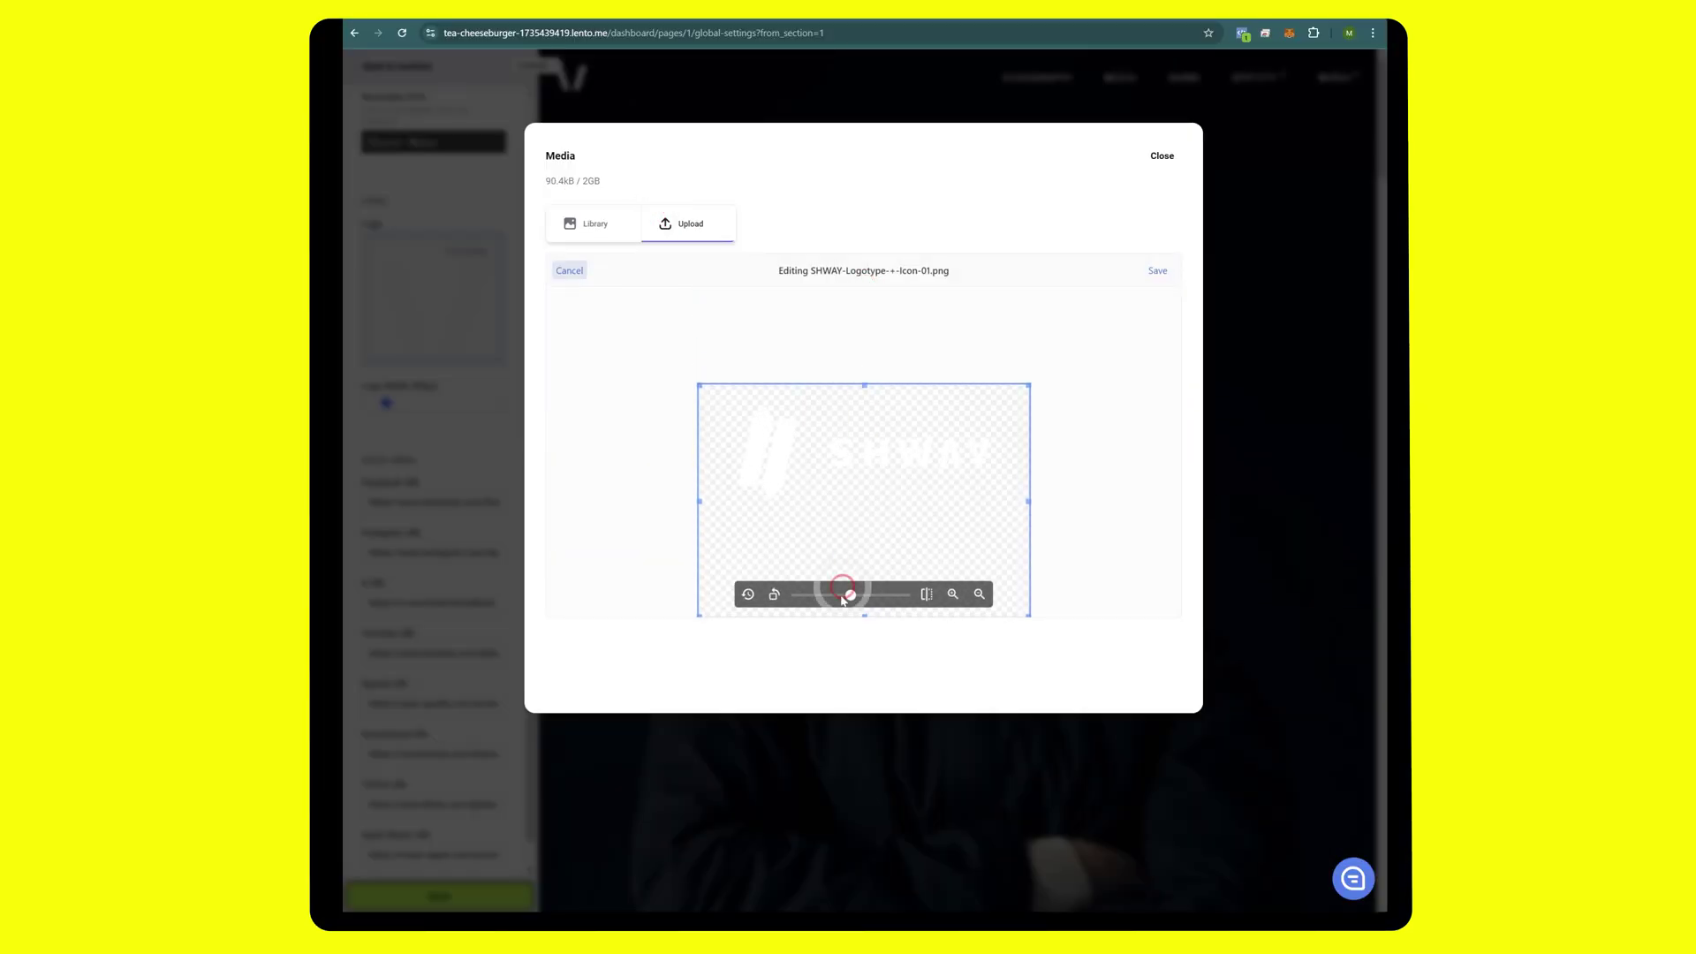
left_click_drag(863, 615, 864, 510)
left_click(1156, 268)
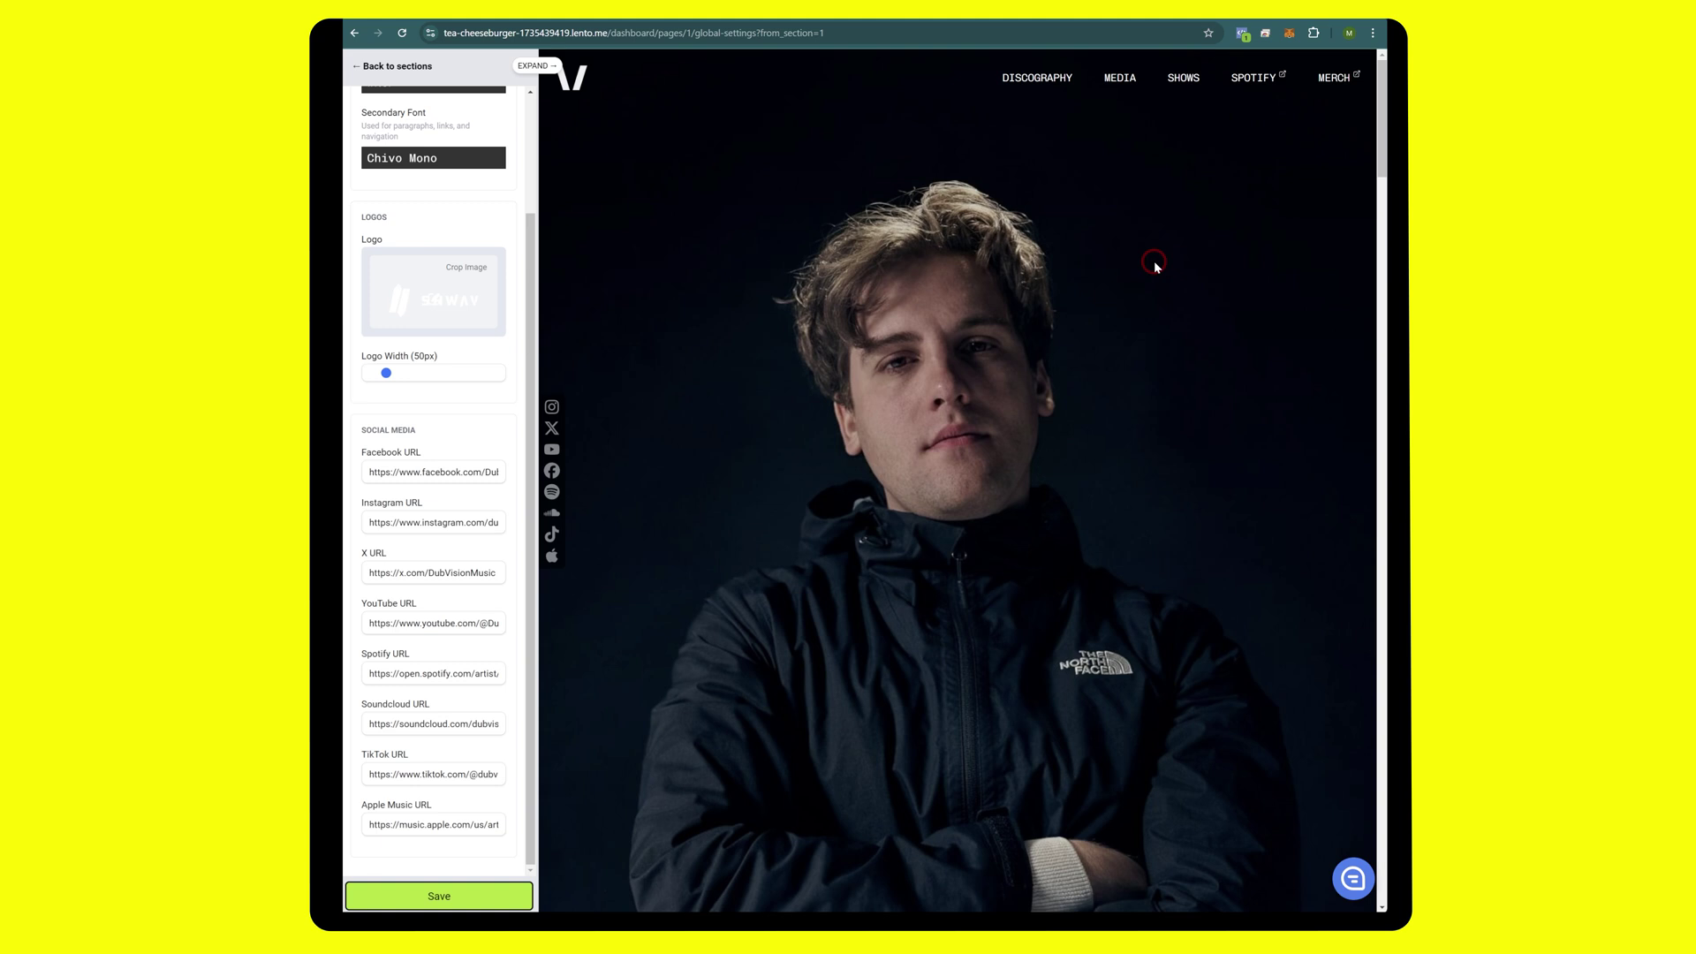
- Save the new logo, set the logo width to 234 px, and save the site-wide settings again
left_click(439, 896)
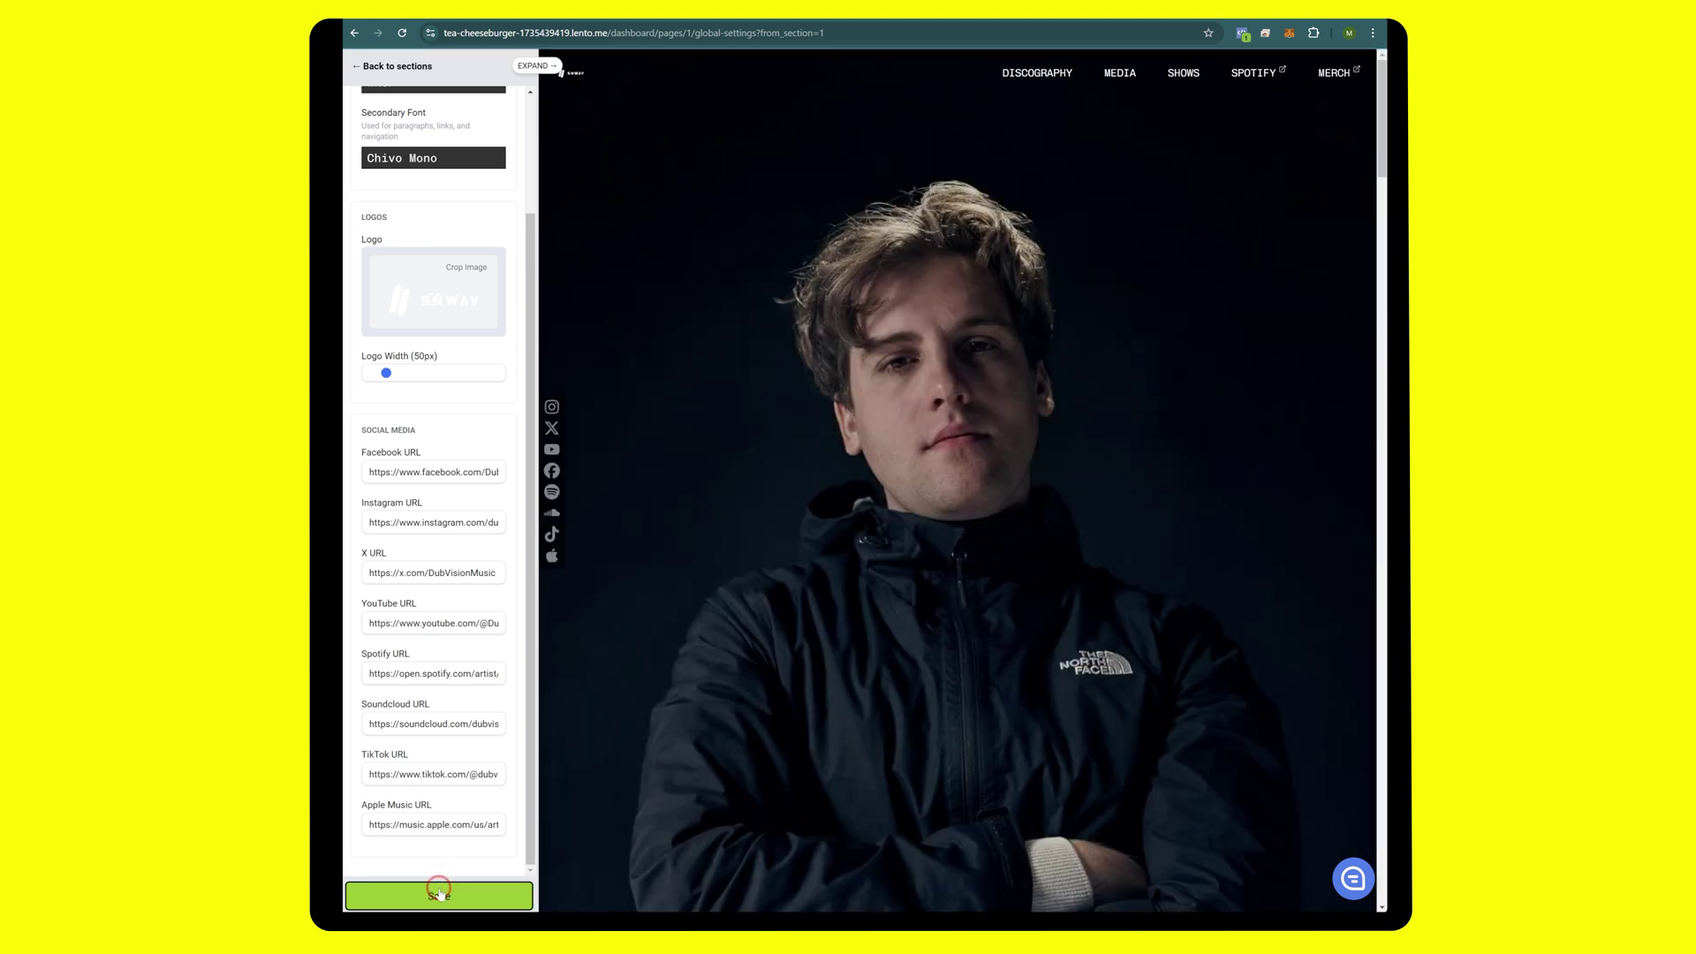
left_click_drag(386, 373, 429, 376)
left_click(449, 896)
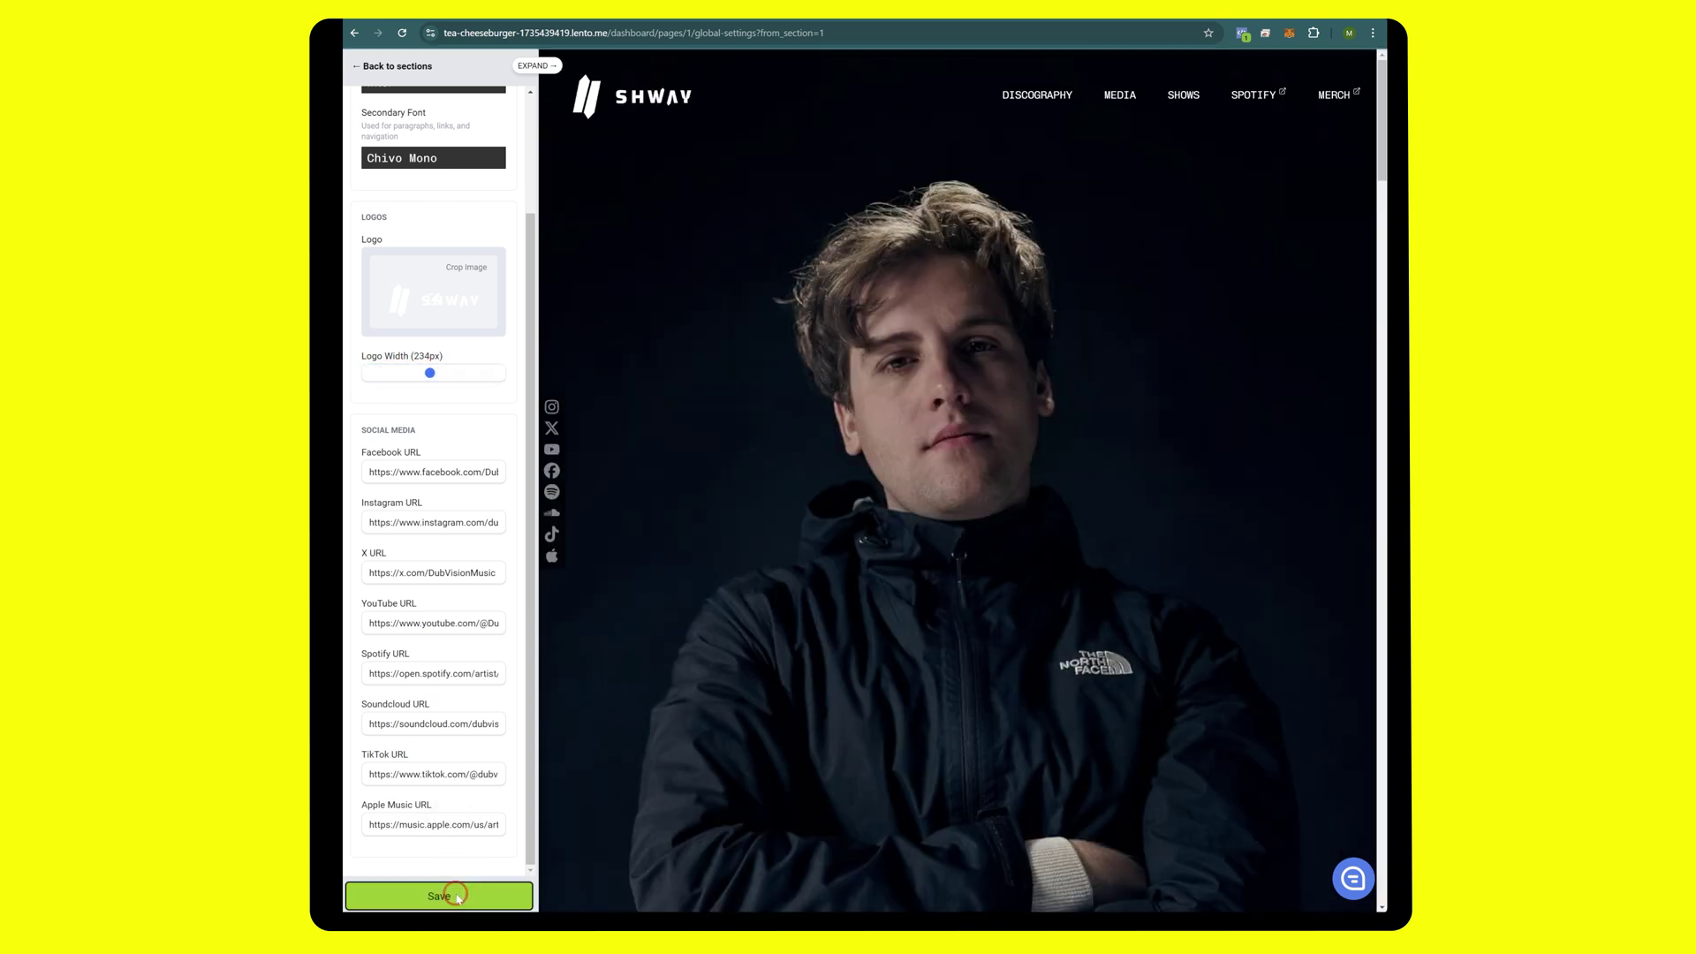
- Examine the social media links in the page preview, including those in the footer
left_click(525, 362)
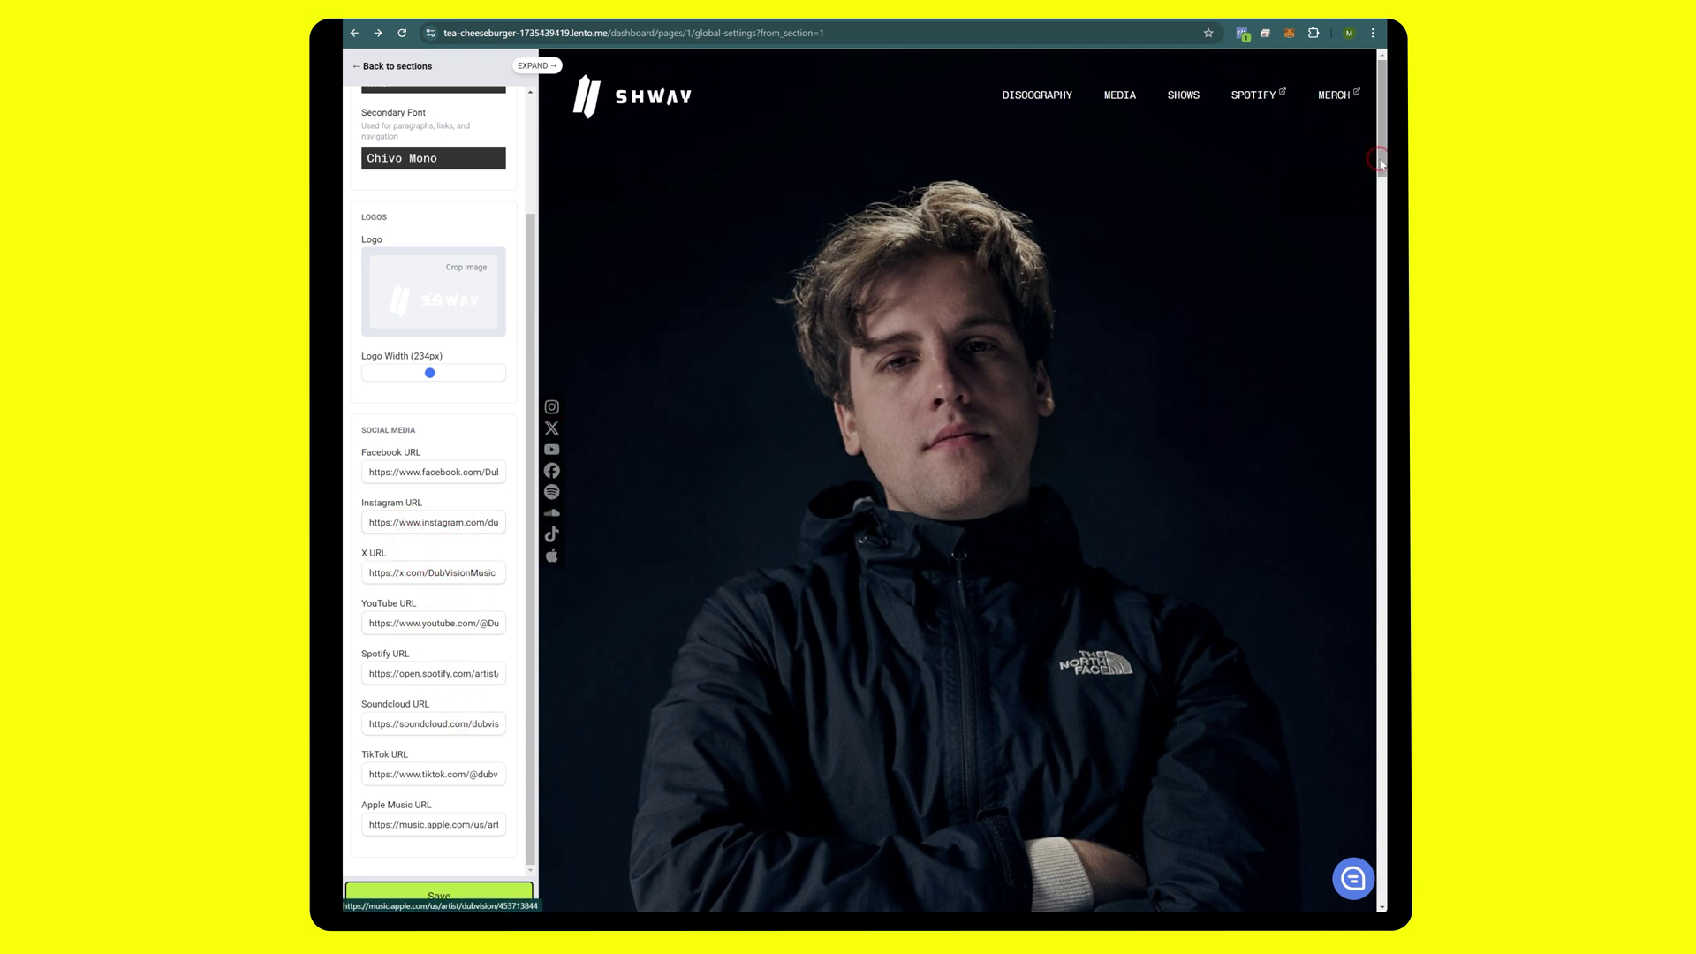
left_click_drag(1383, 164, 1361, 902)
left_click(1357, 637)
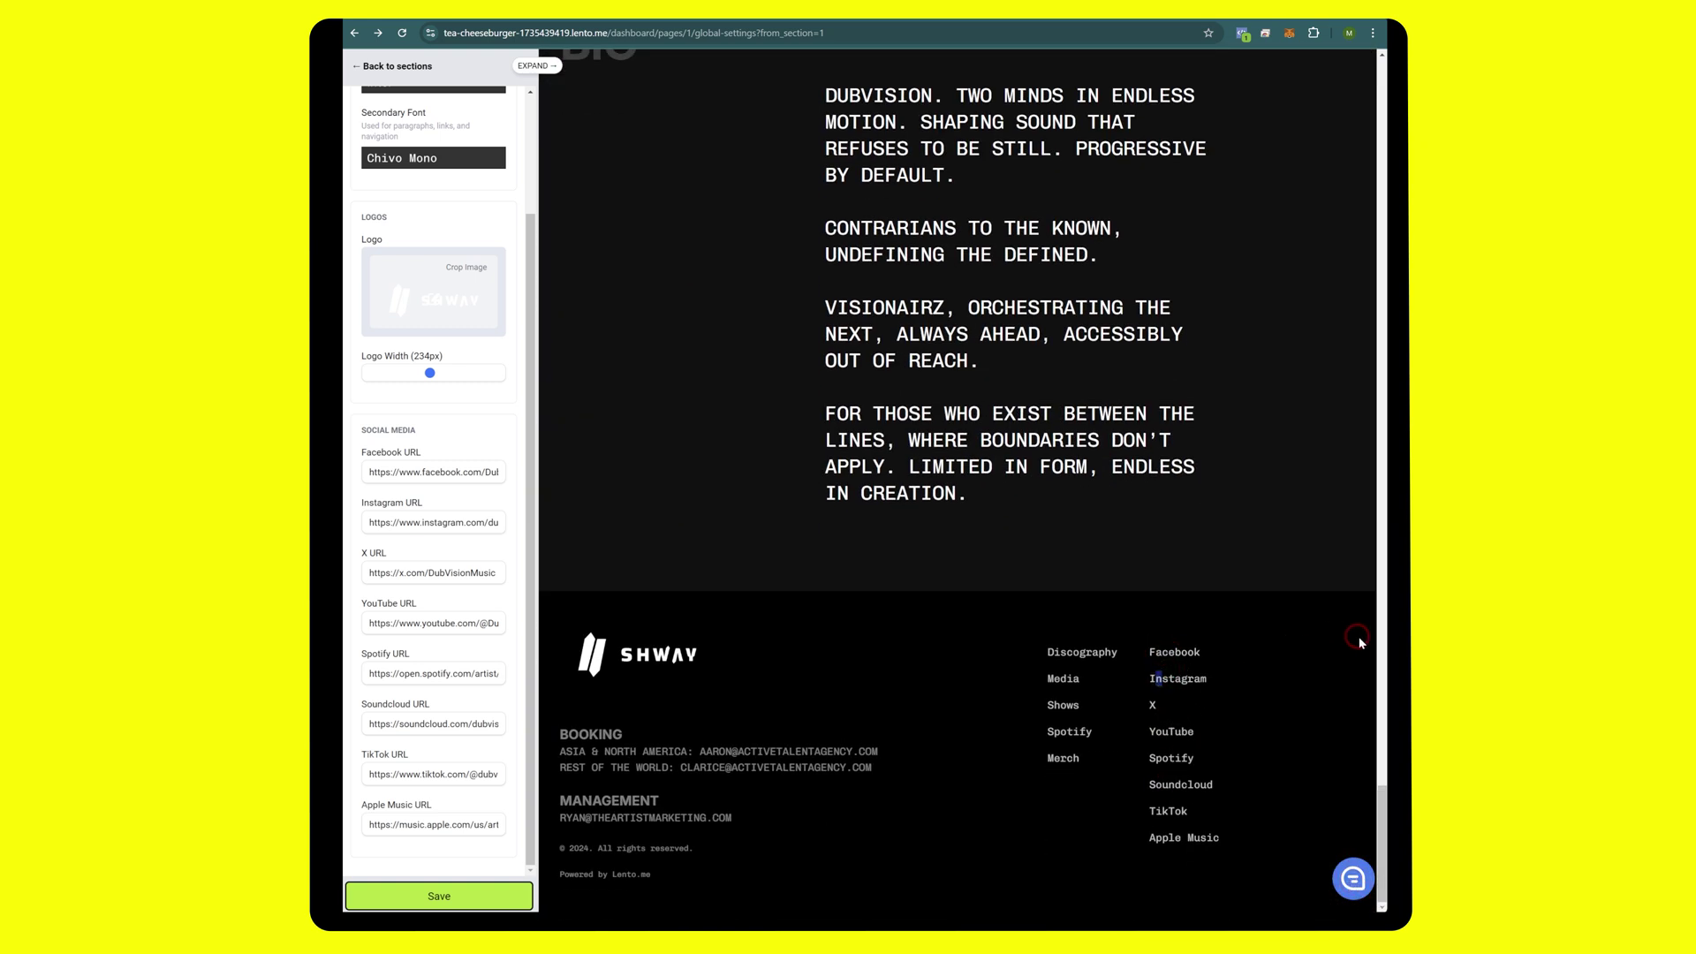
left_click_drag(1381, 789, 1381, 92)
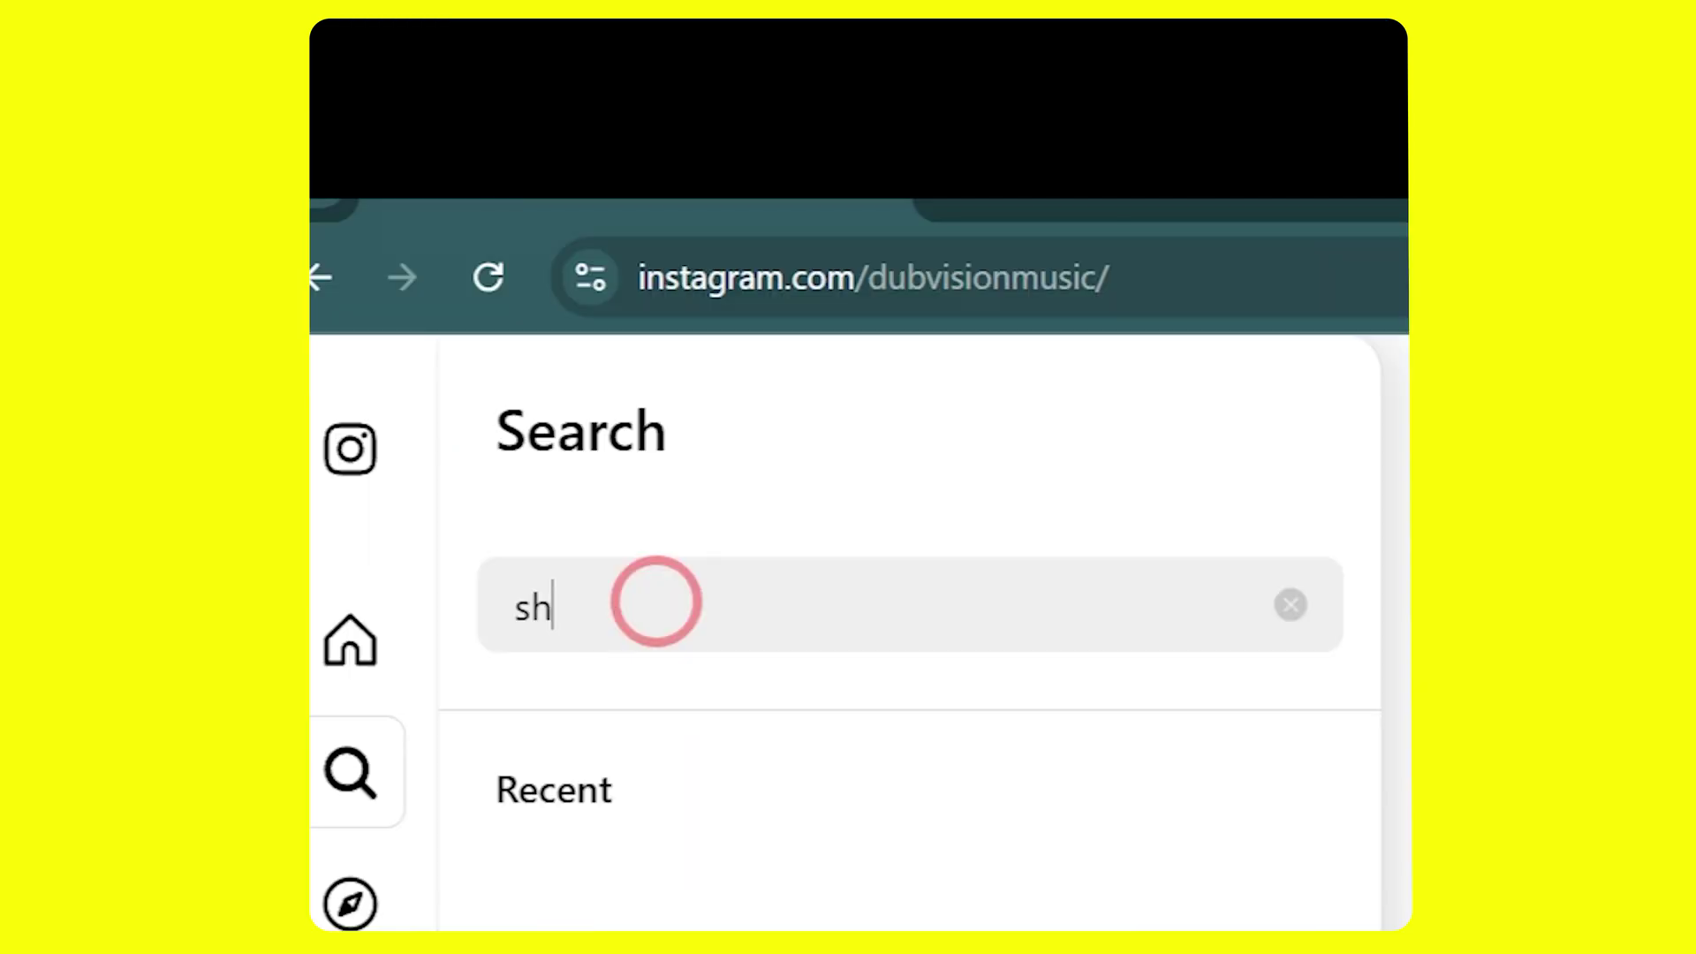
- Search Instagram for shway, copy the web address of the shway.music profile, and return to the site-wide settings
type("way")
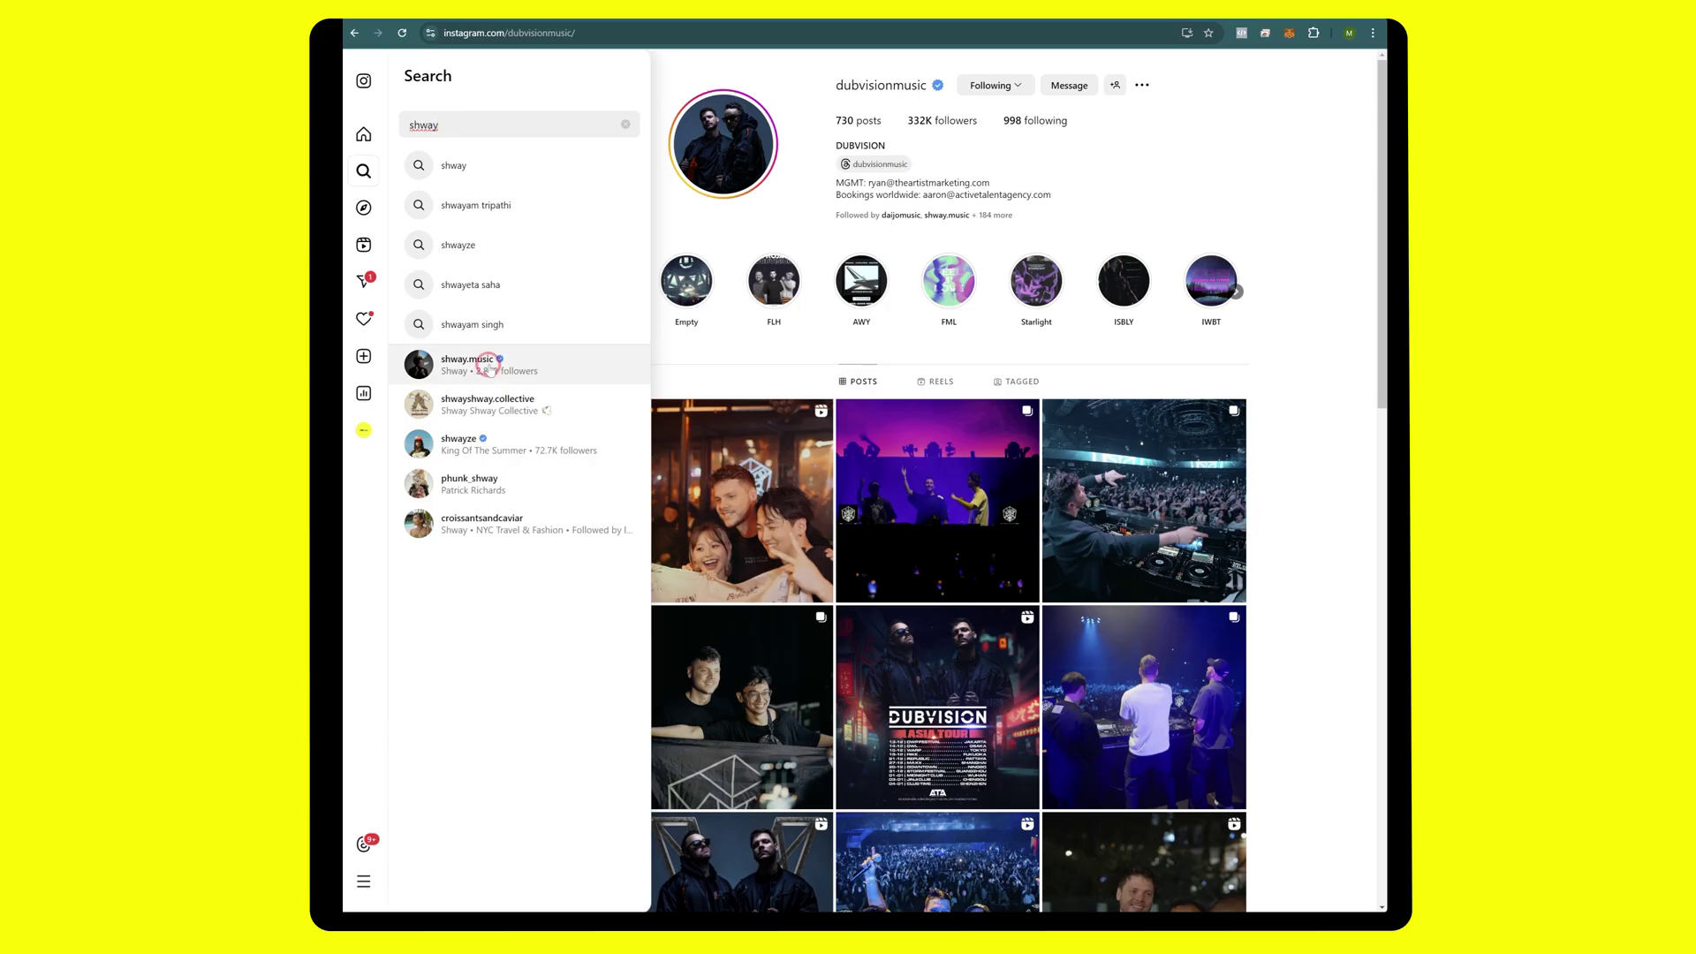
left_click(477, 362)
left_click(562, 33)
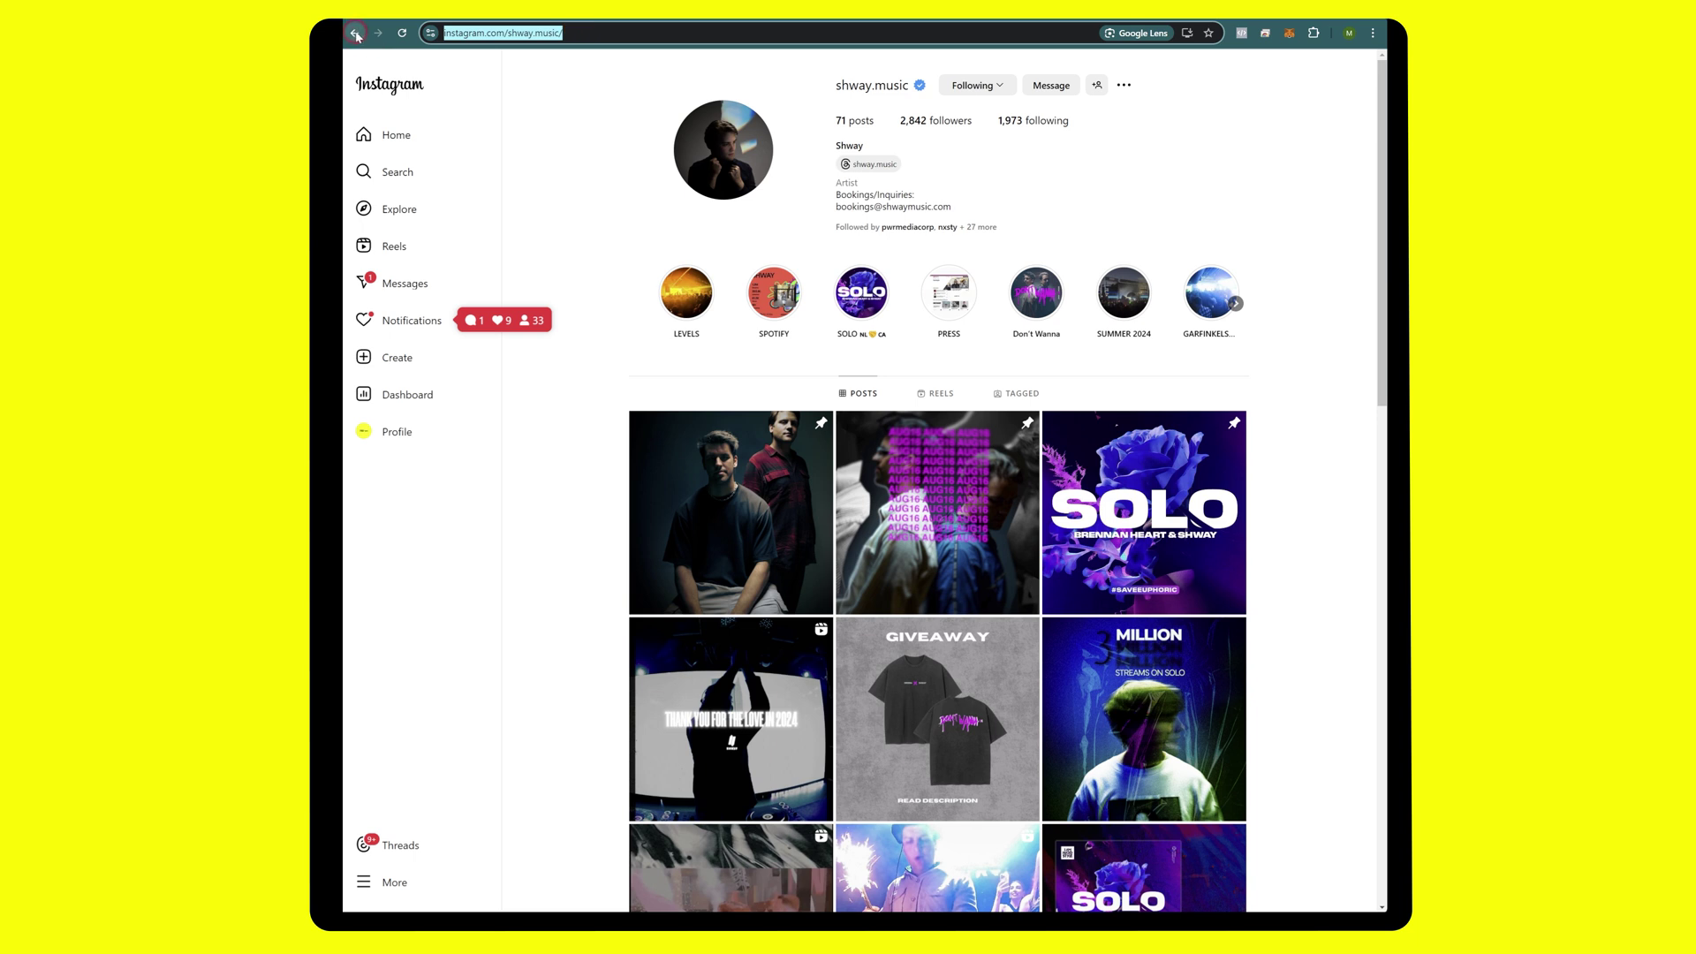
right_click(356, 35)
left_click(416, 124)
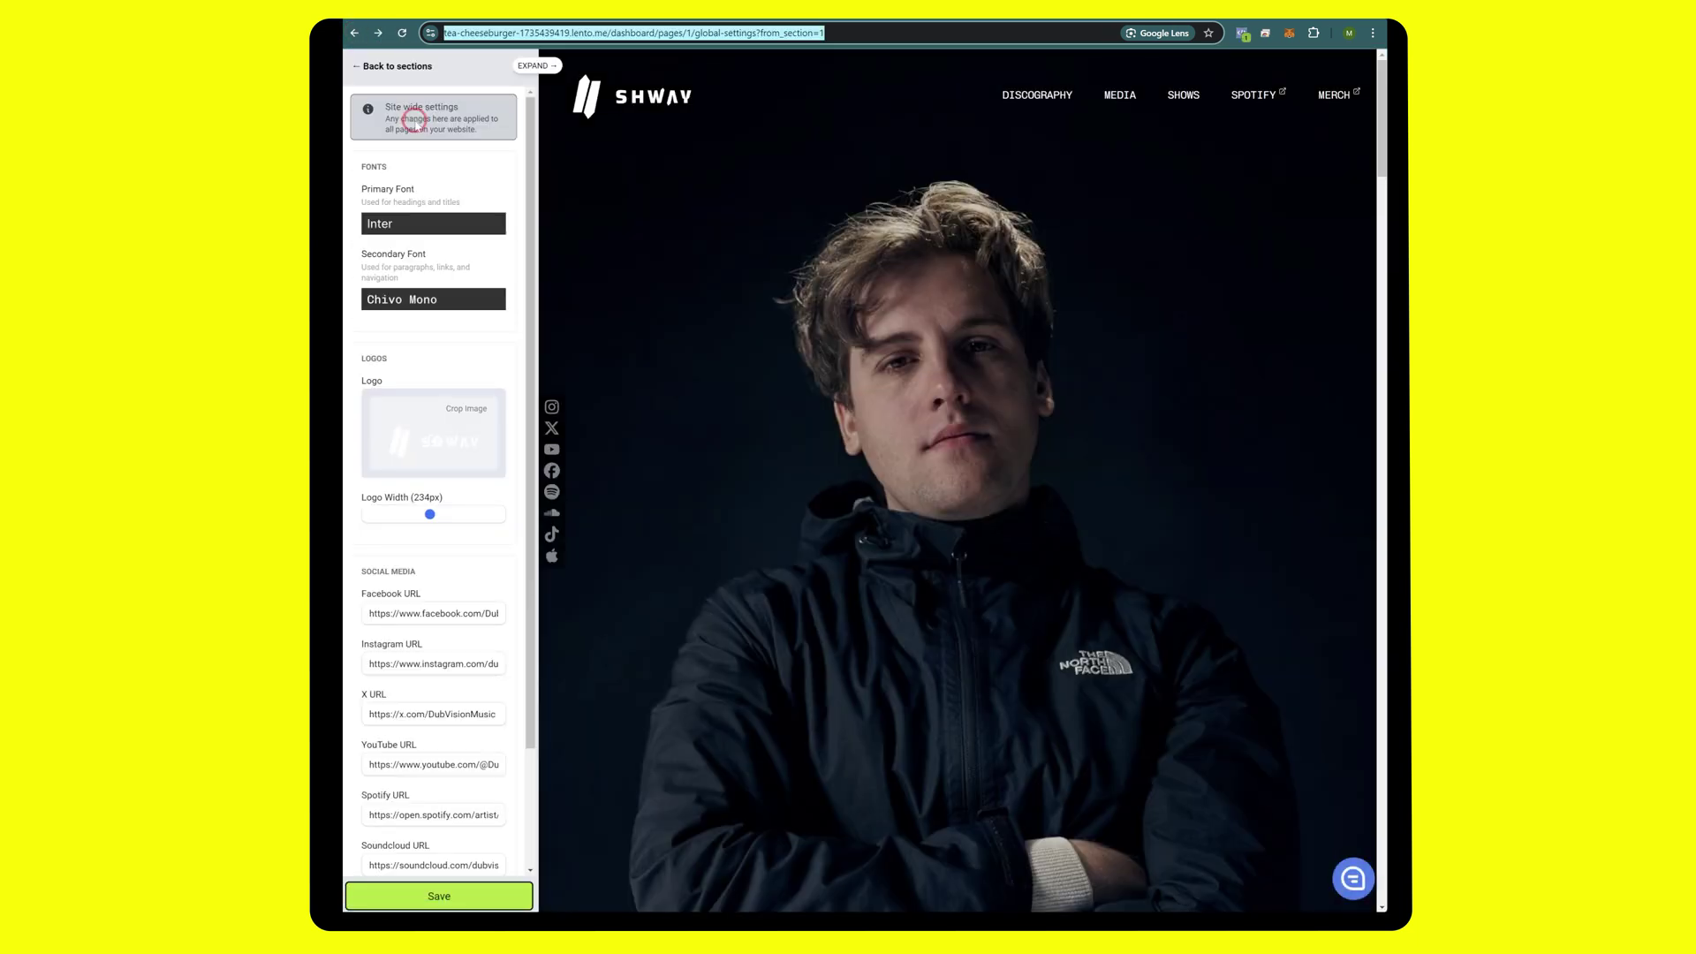
- Replace the Instagram URL with the copied shway.music profile address and save the site-wide settings
double_click(427, 663)
key("ctrl+a")
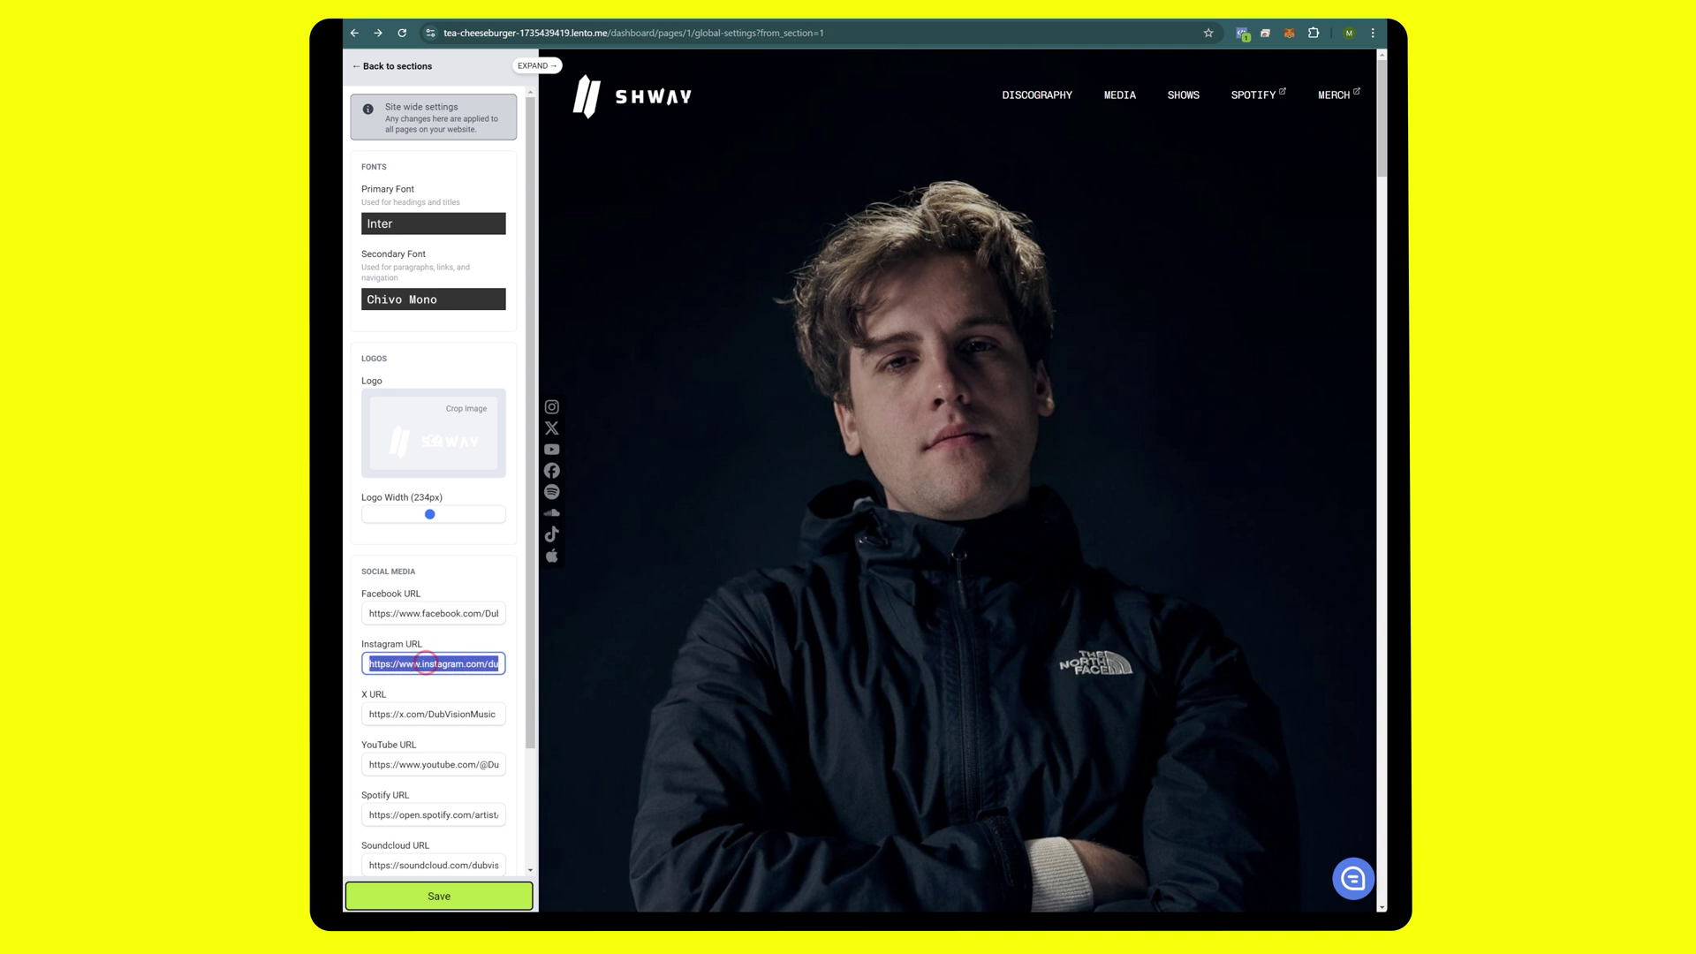
key("ctrl+v")
left_click(443, 897)
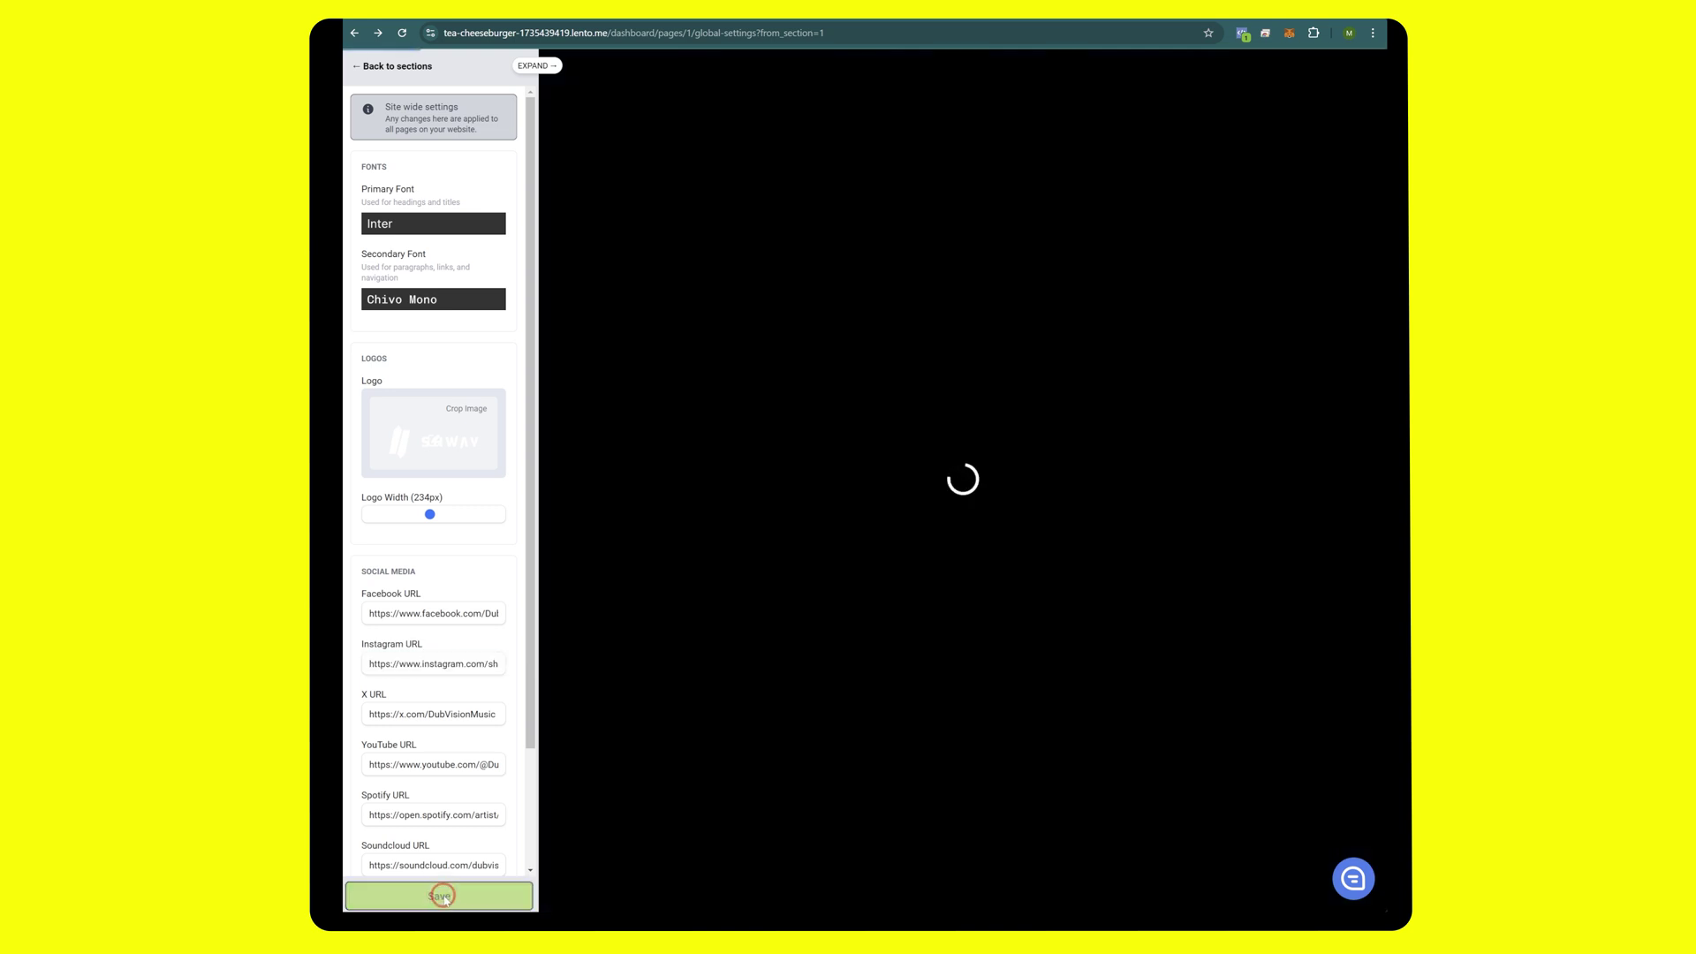
- Test the Instagram icon link and the footer's Instagram link in the page preview, returning to the site-wide settings after each
left_click(553, 404)
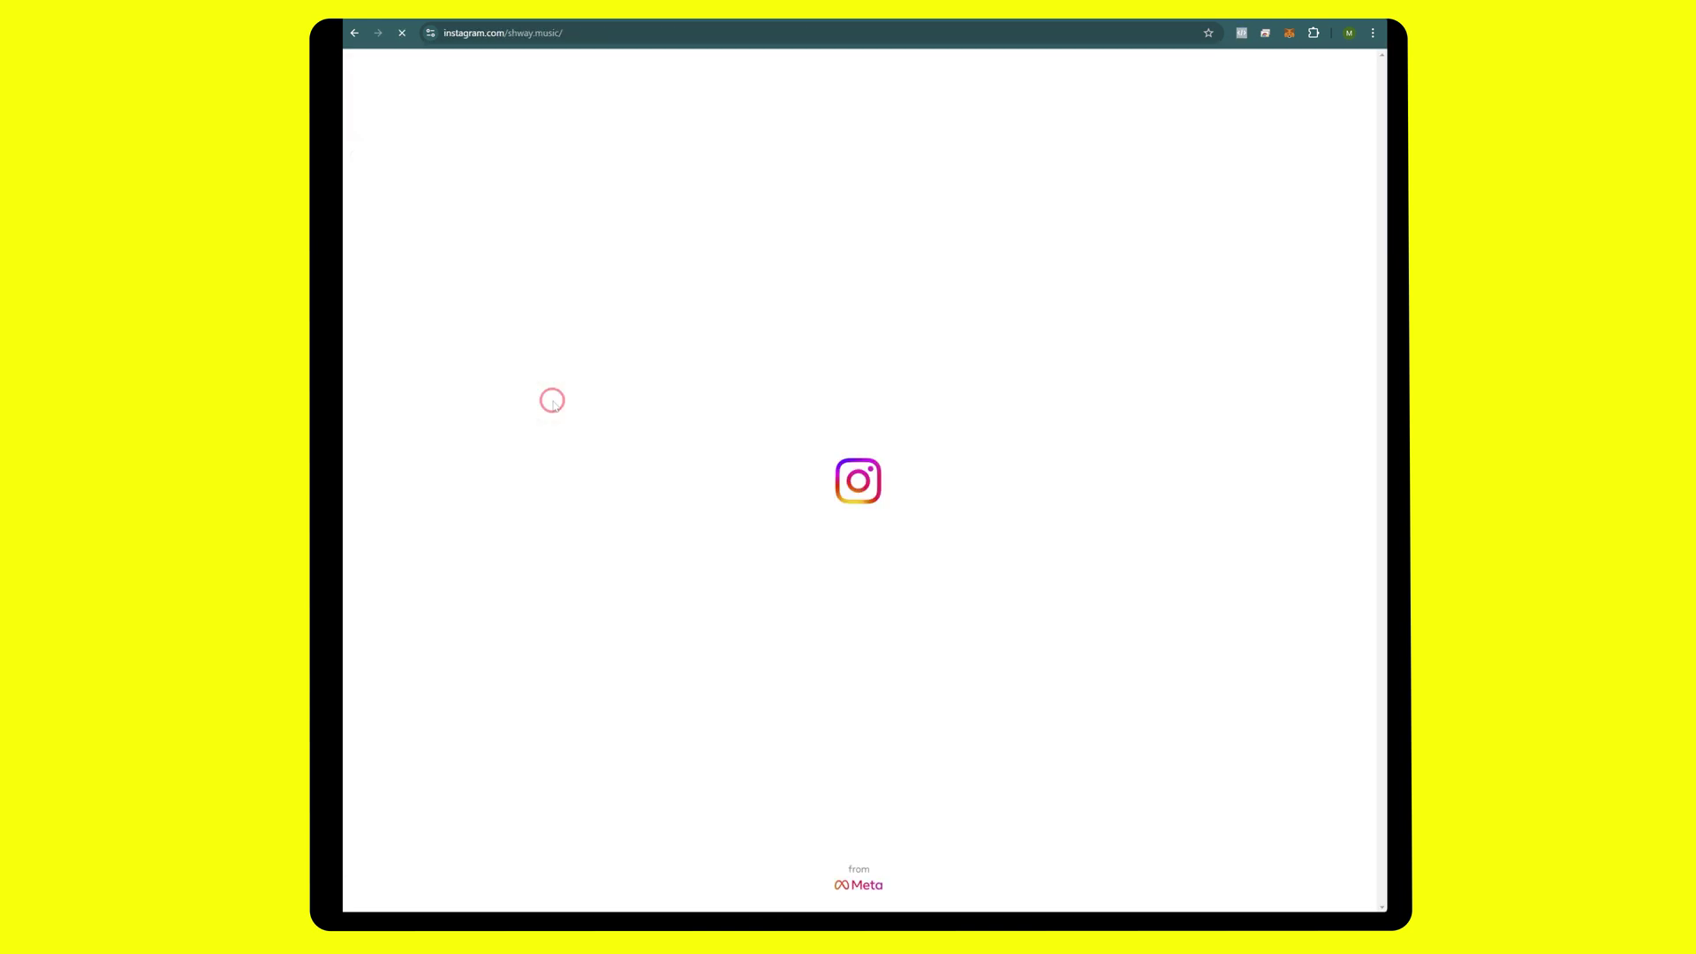
key("alt+Left")
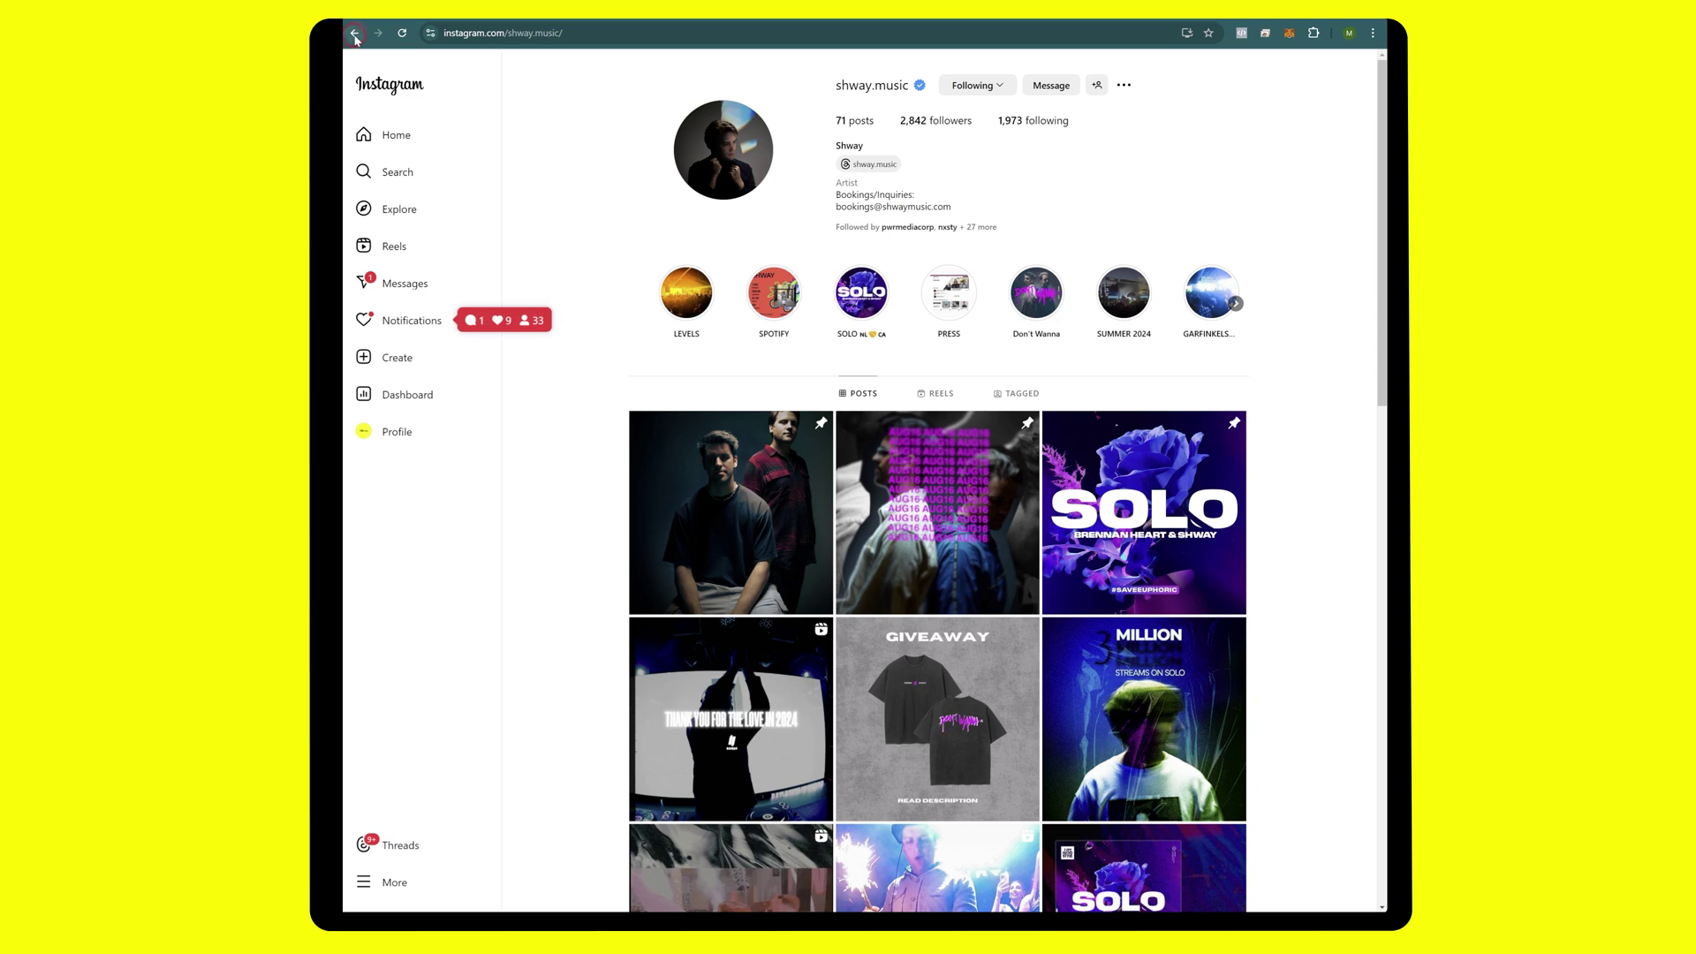
scroll(884, 724, "down", 20)
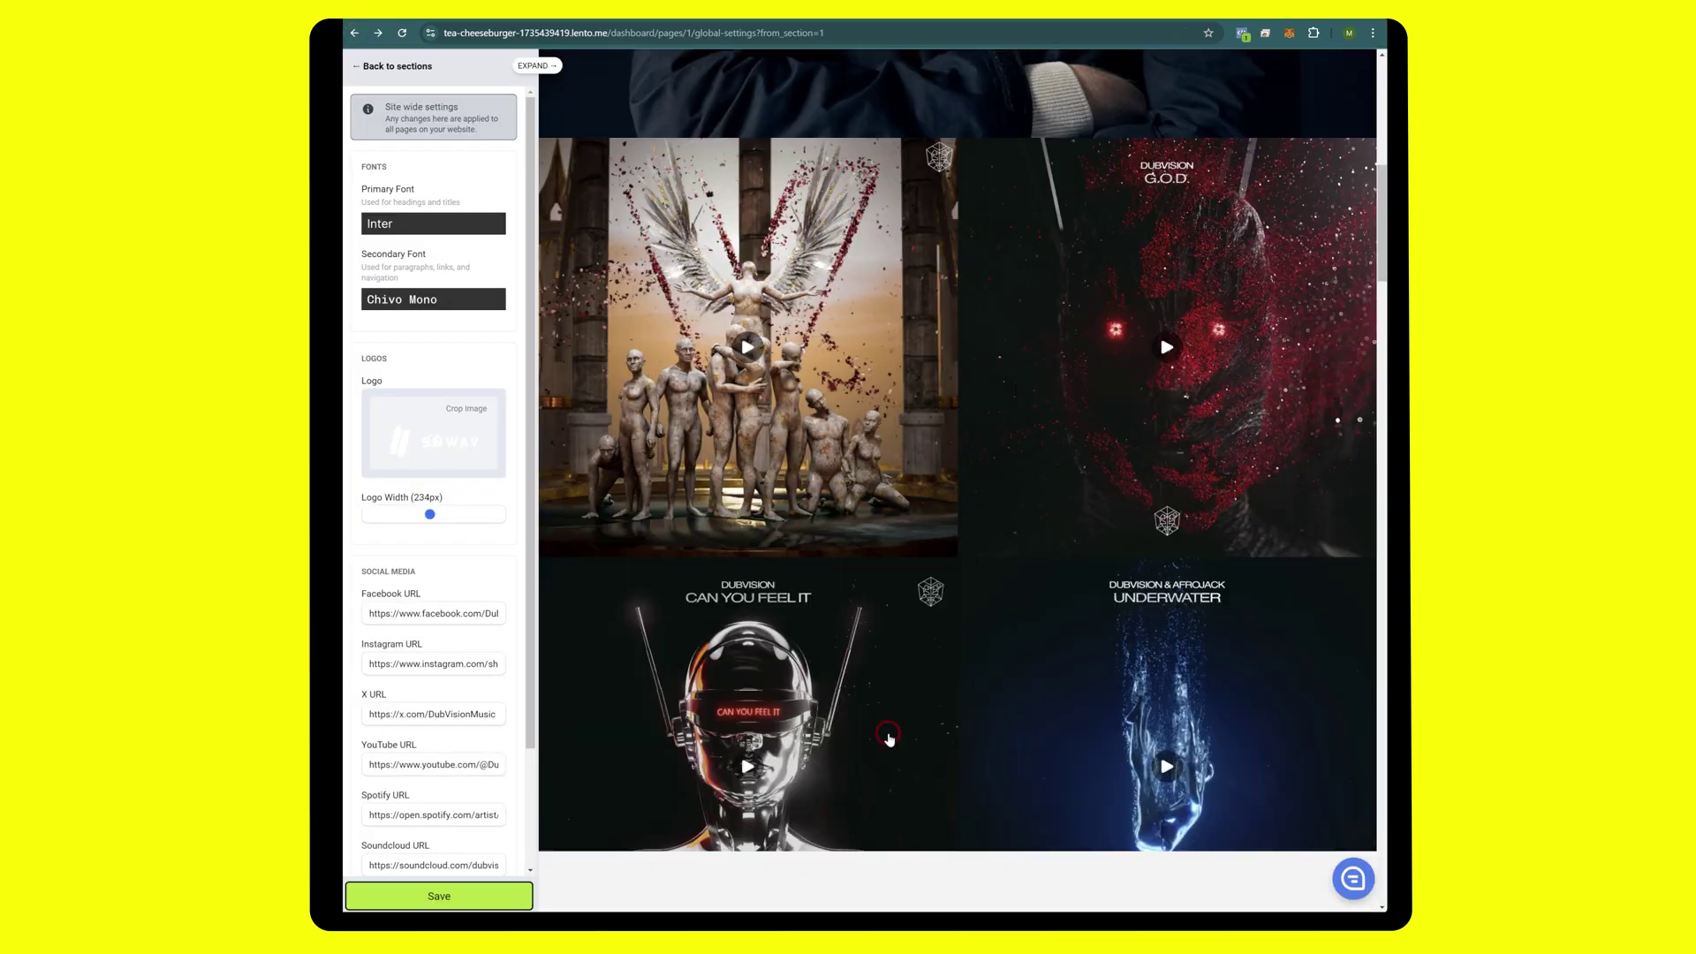
scroll(878, 760, "down", 10)
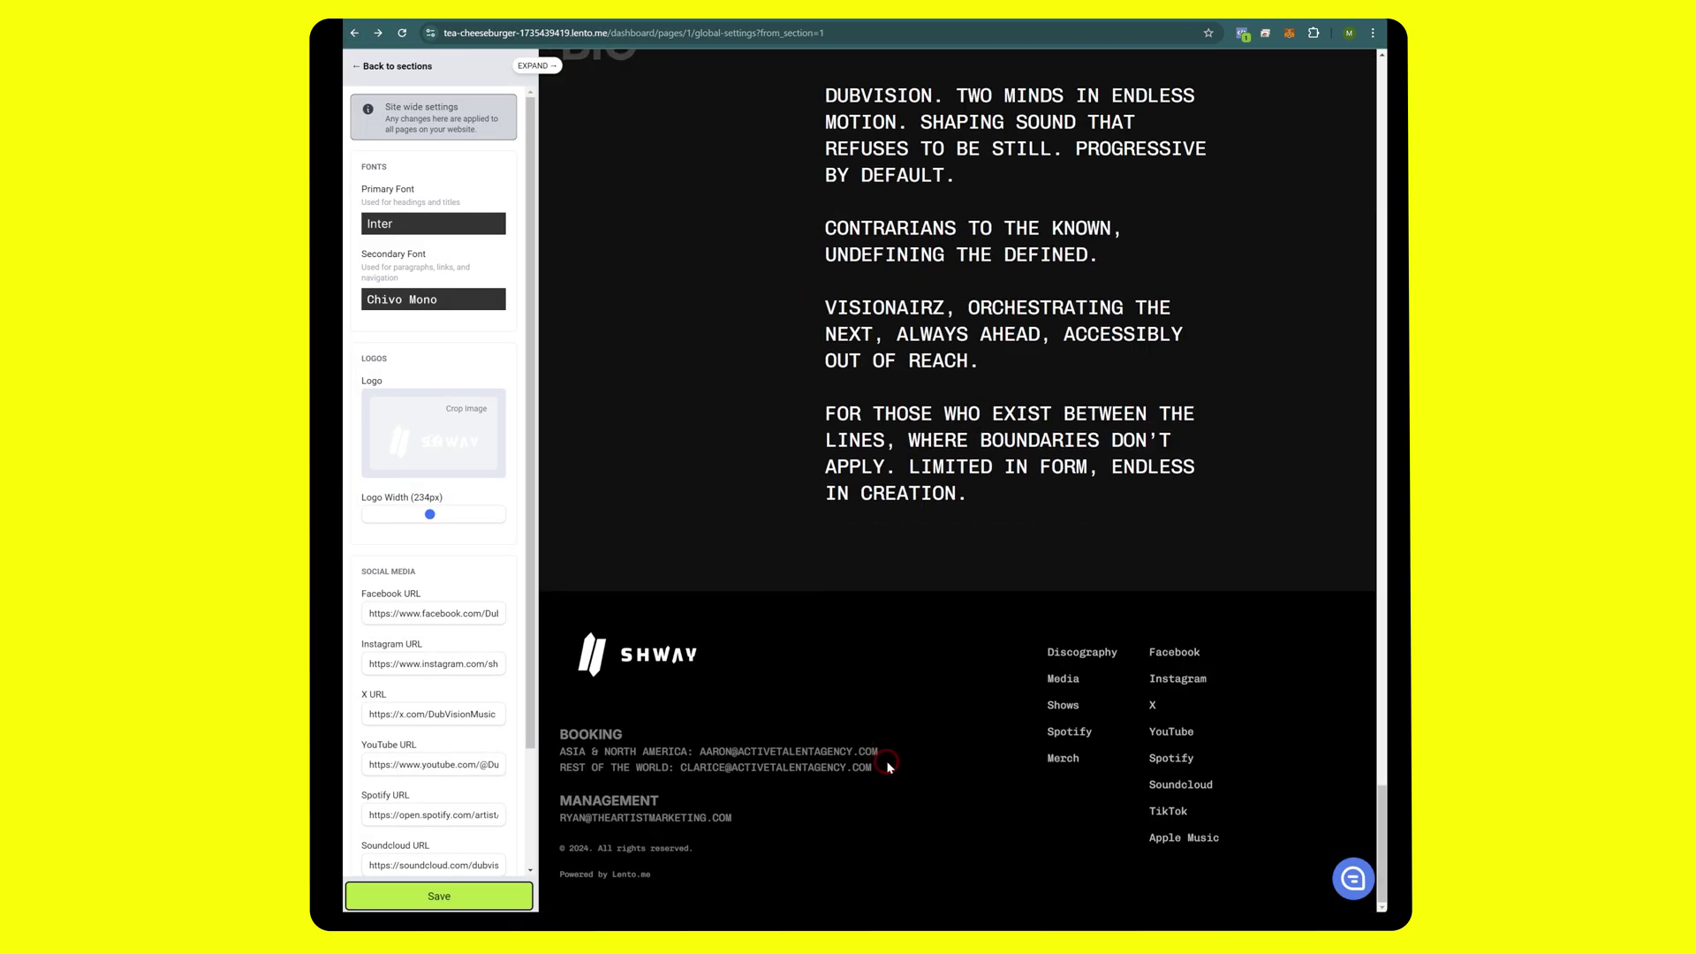
left_click(1180, 678)
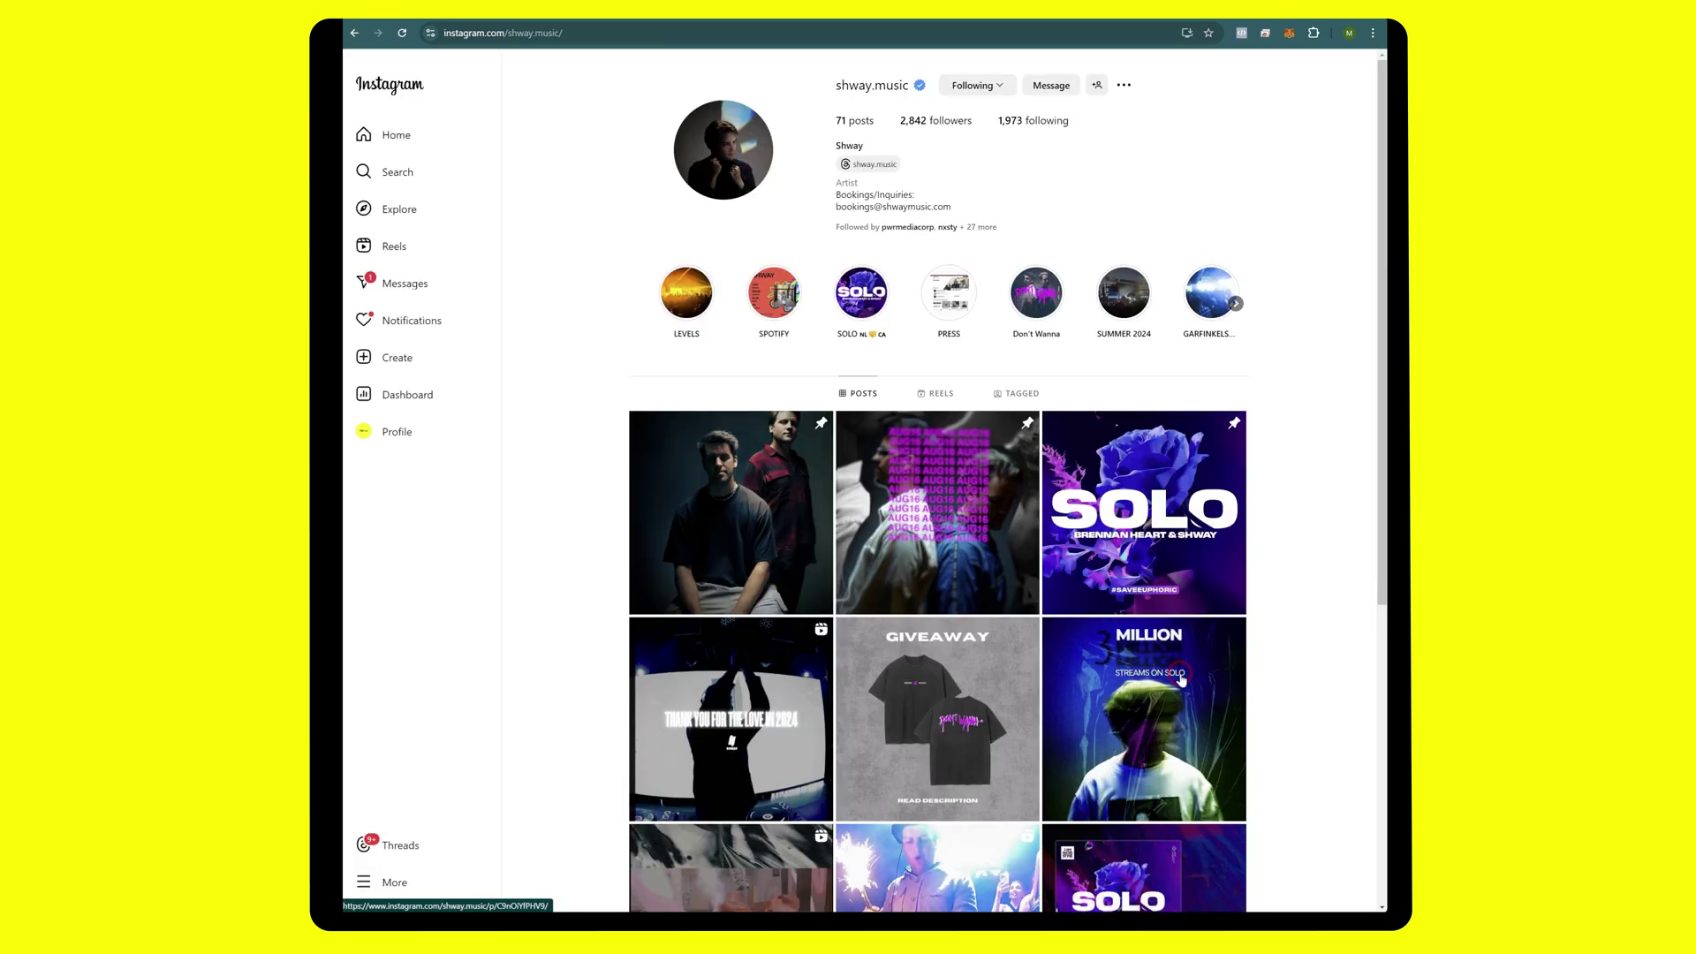
left_click(358, 32)
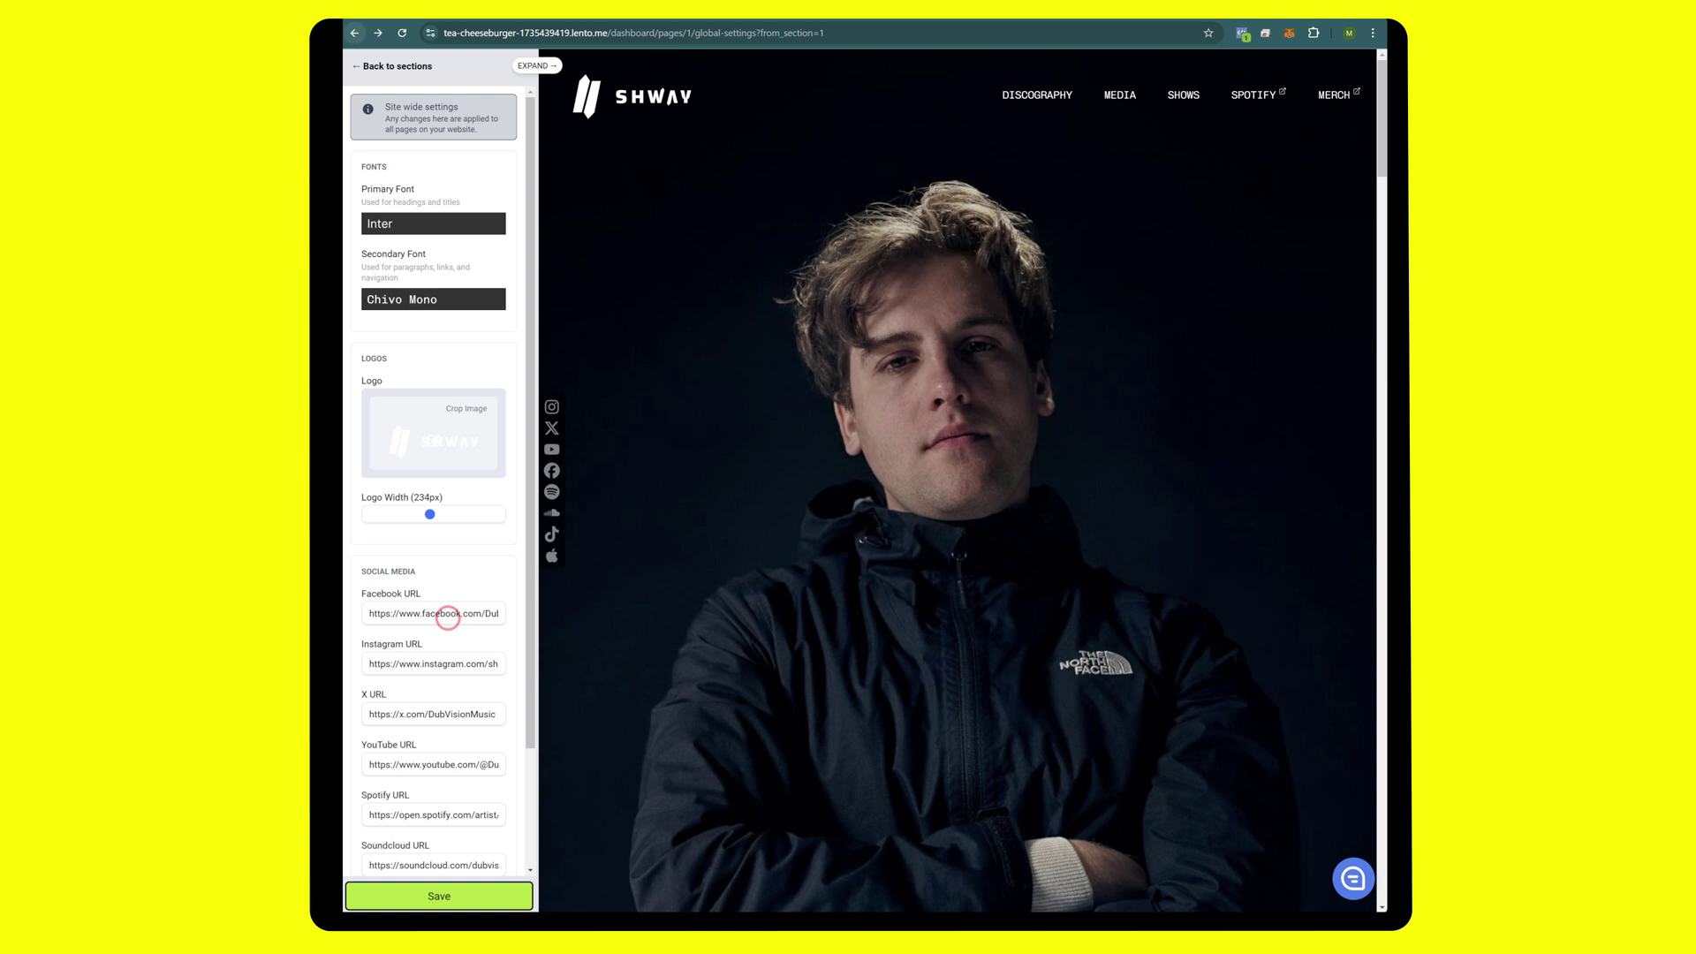
- Leave the site-wide settings for the list of page sections and bring the recent releases into the preview
left_click_drag(531, 610, 496, 527)
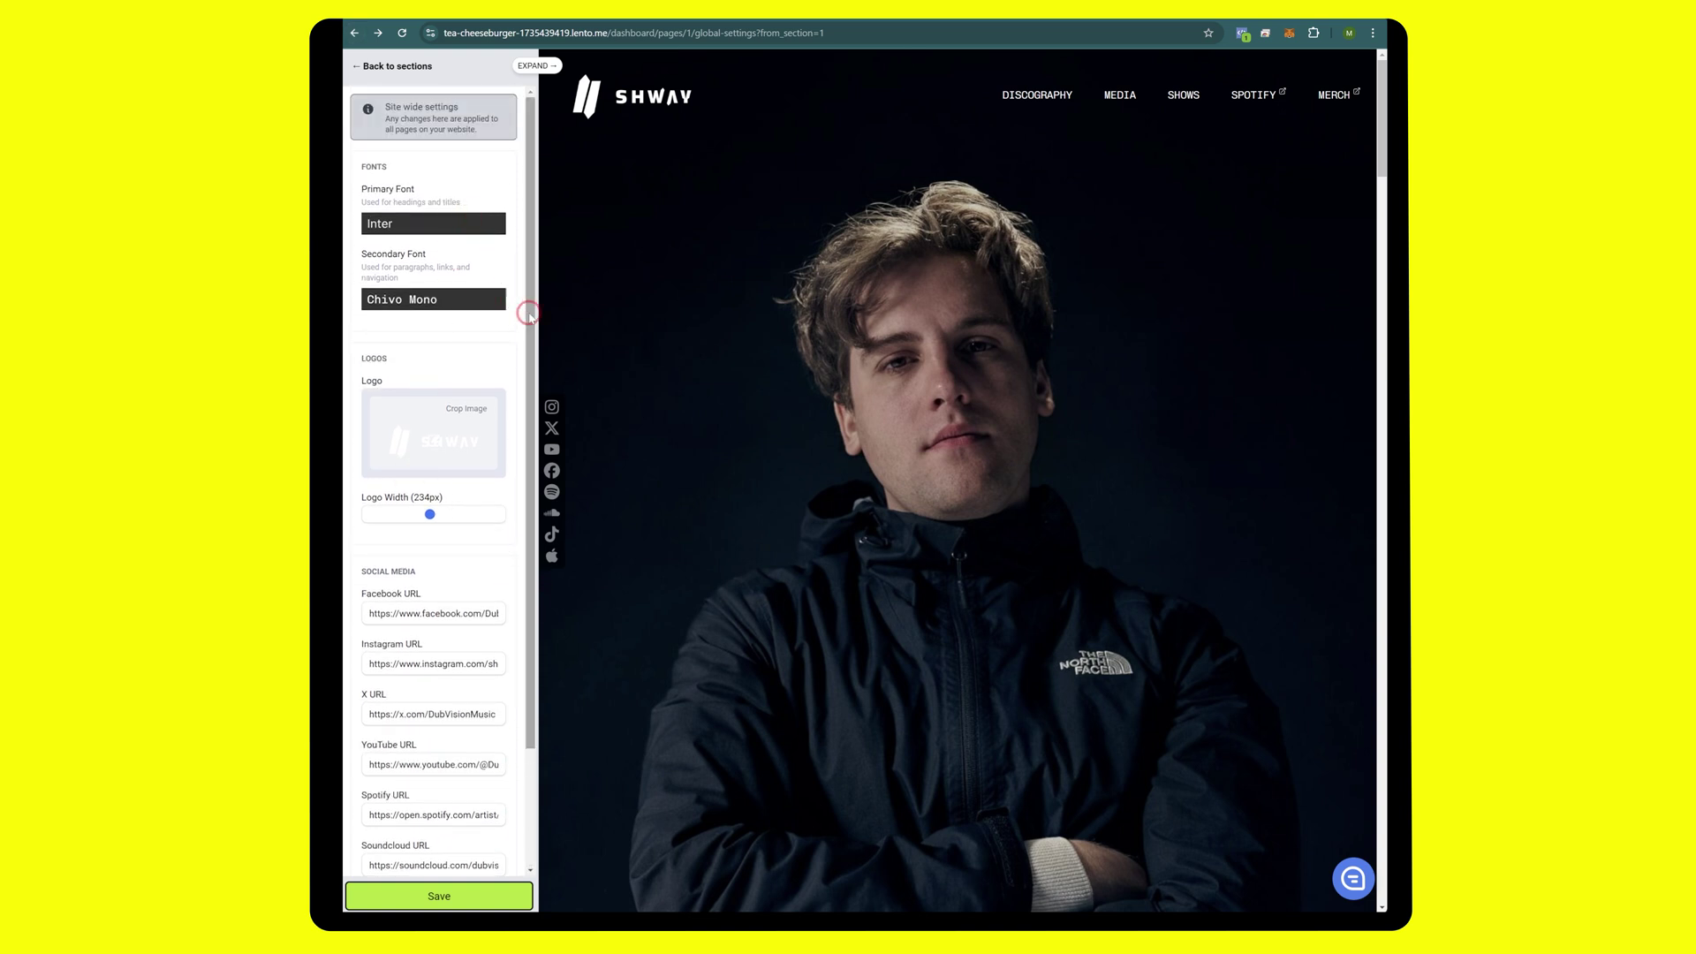
left_click(394, 71)
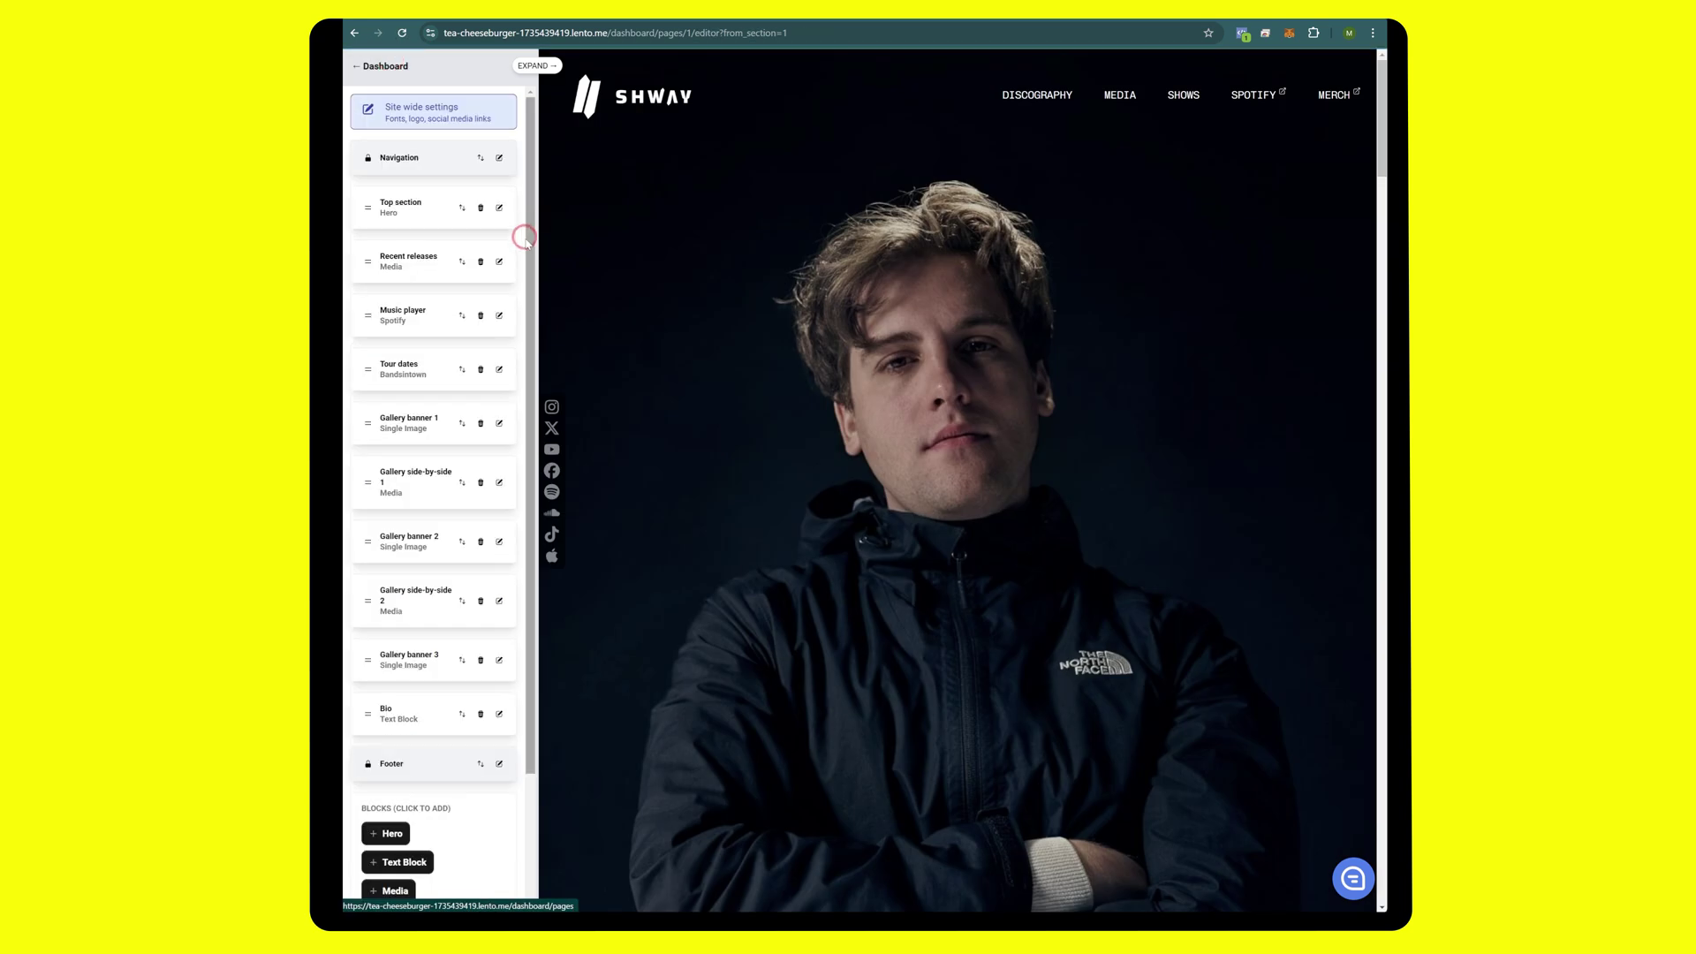
left_click_drag(1384, 141, 1371, 260)
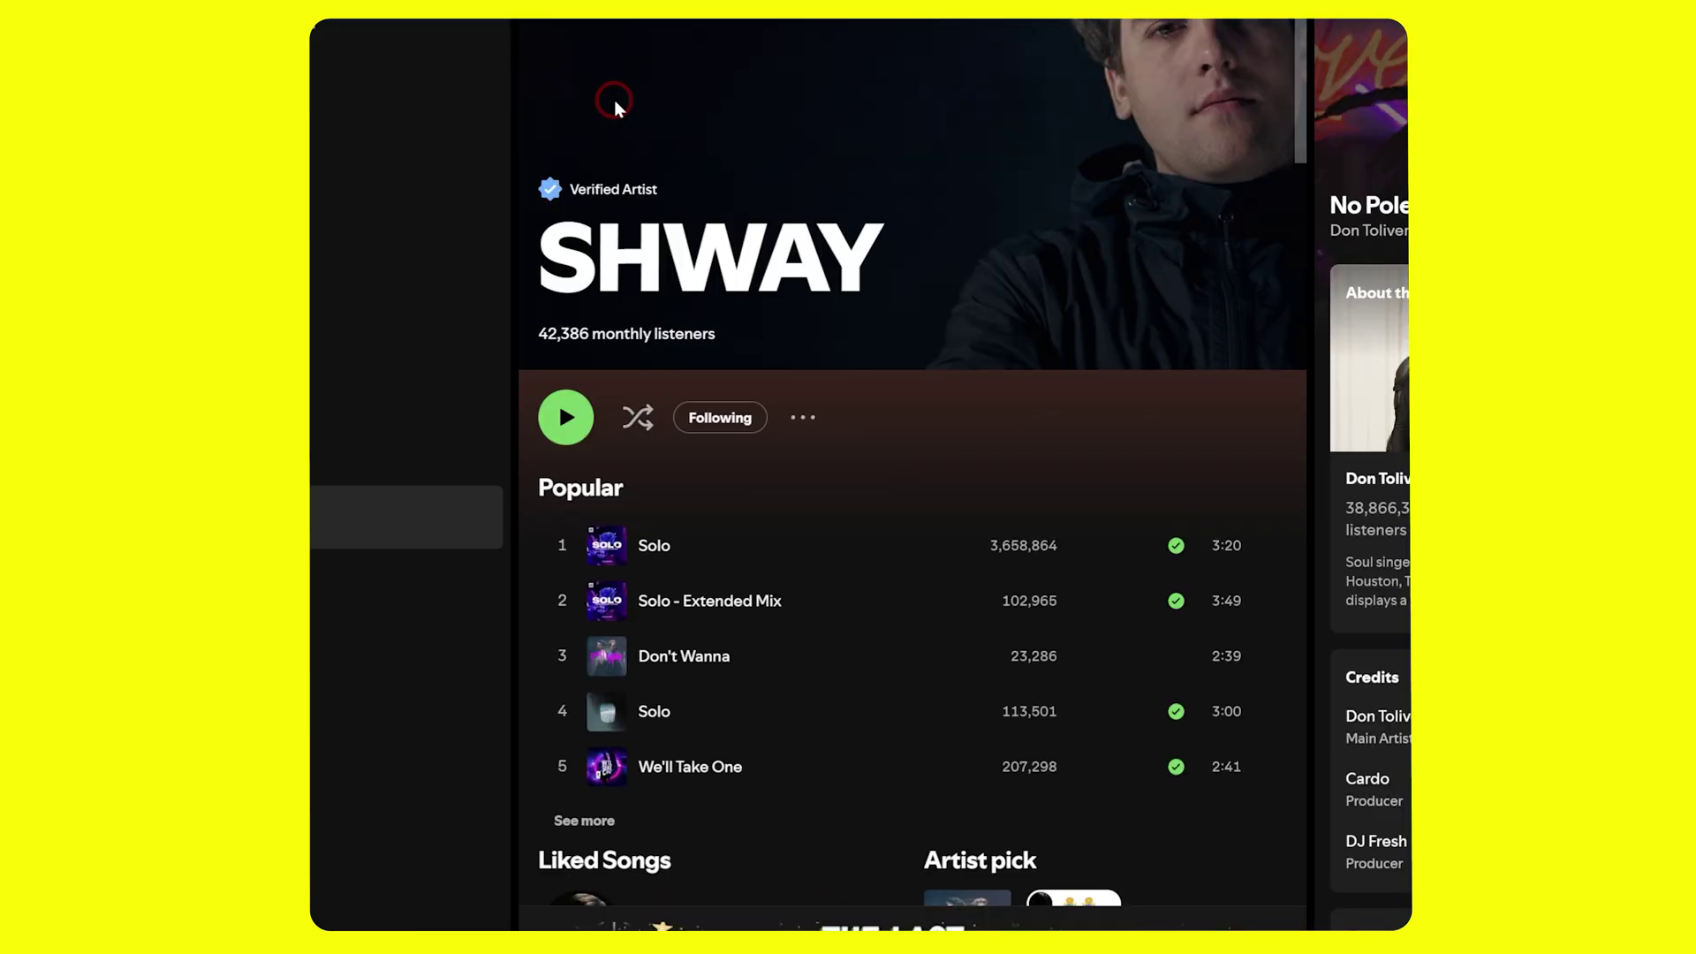
- On SHWAY's Spotify artist page, open the album of the top track Solo and capture a screenshot of its enlarged cover art
left_click(654, 548)
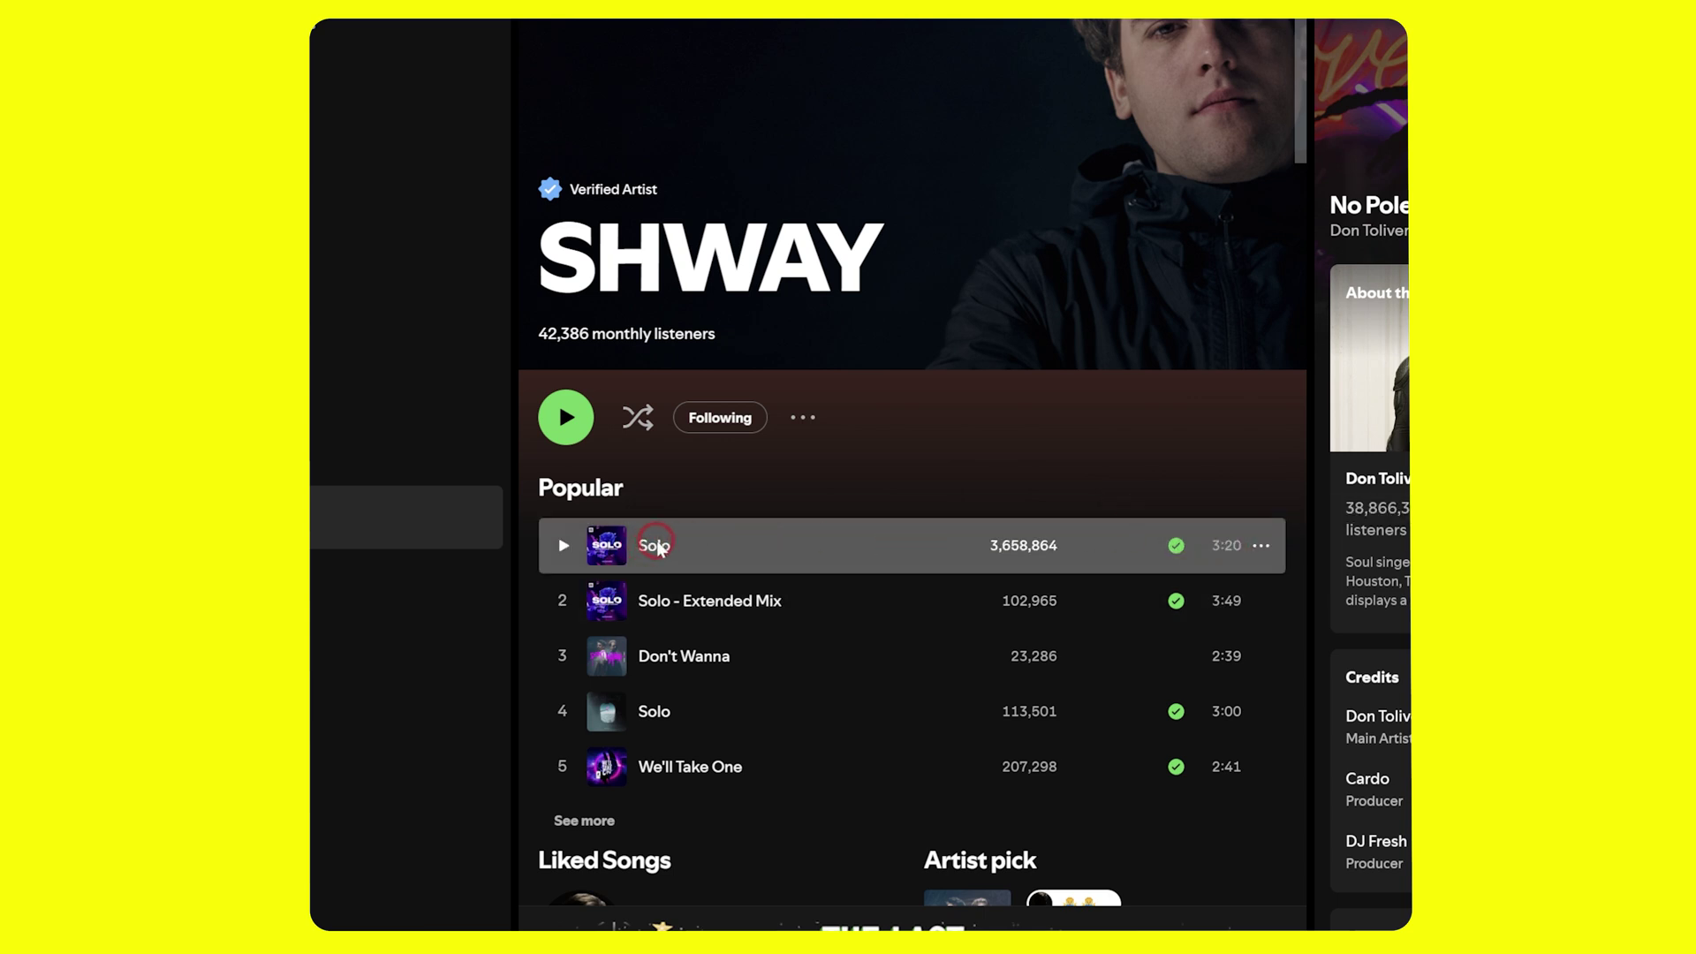
left_click(1262, 545)
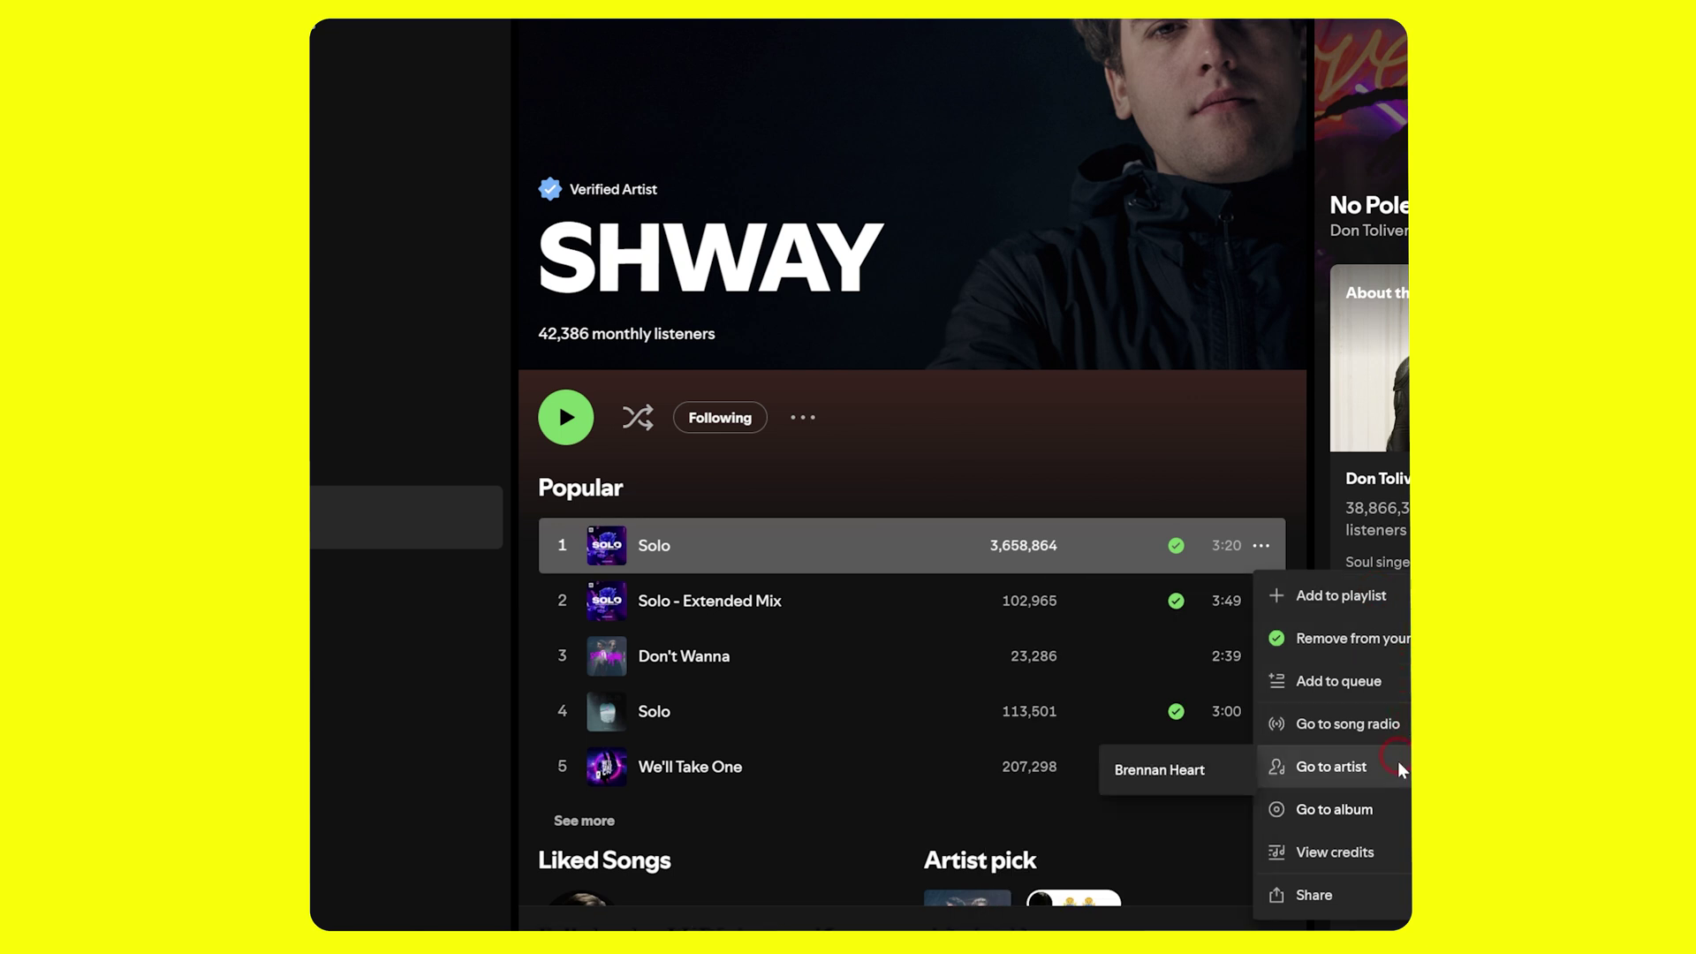
left_click(1334, 810)
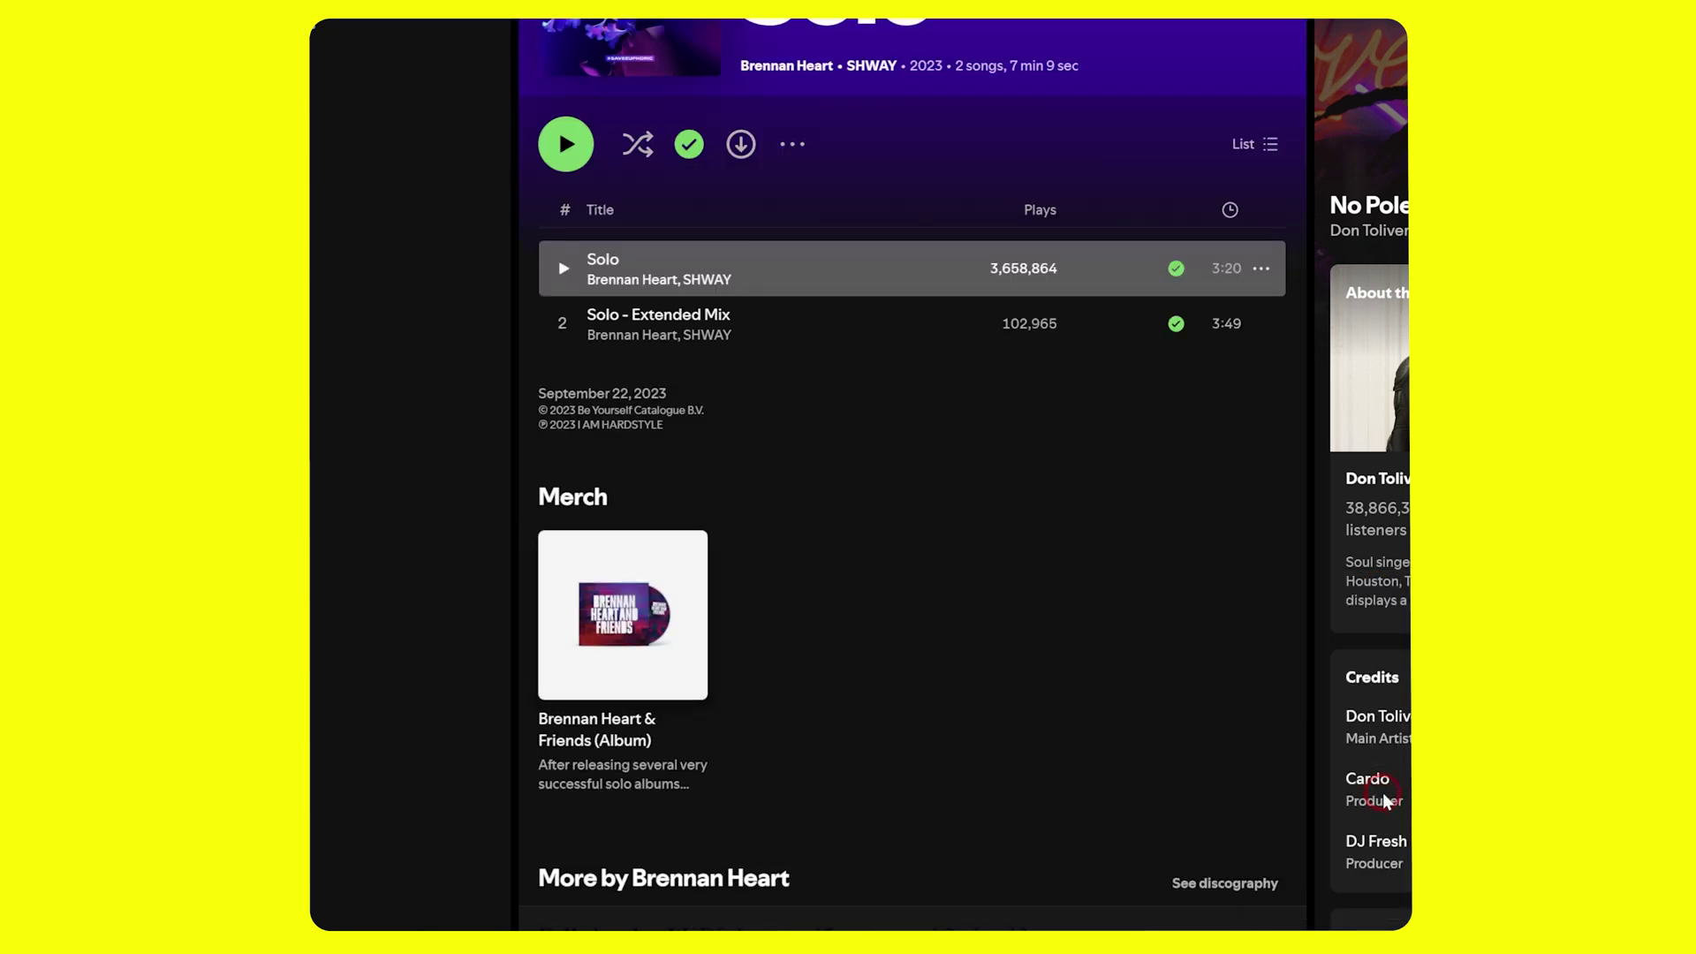
left_click(631, 49)
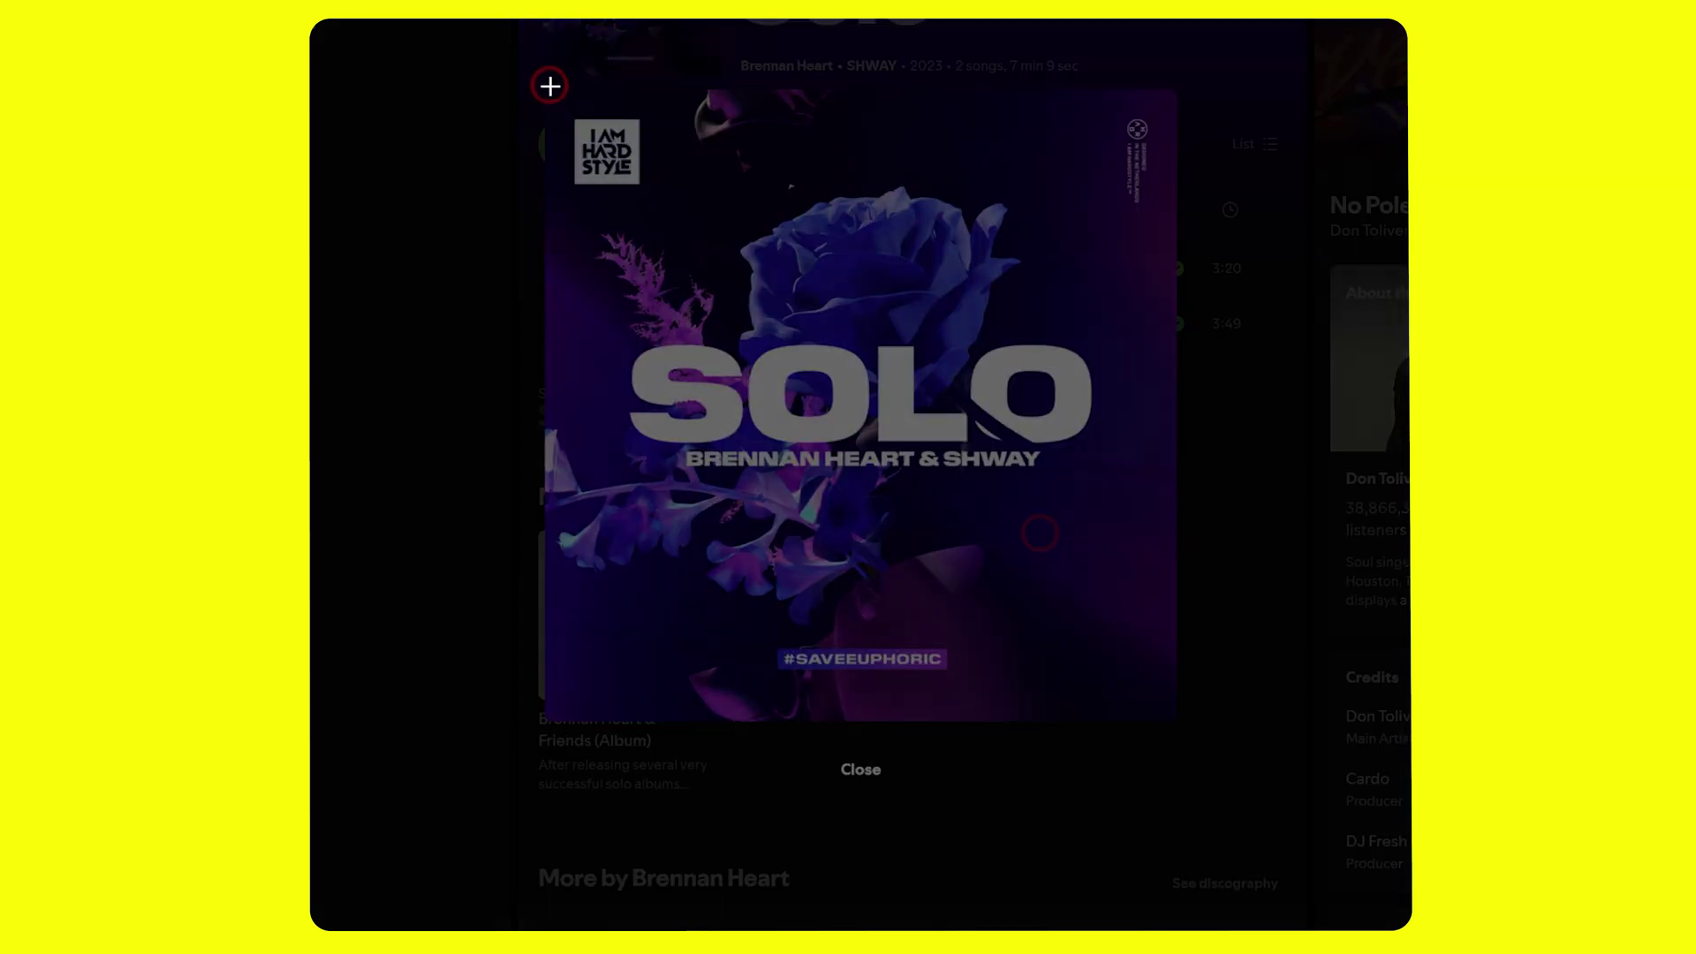
left_click_drag(549, 86, 1177, 78)
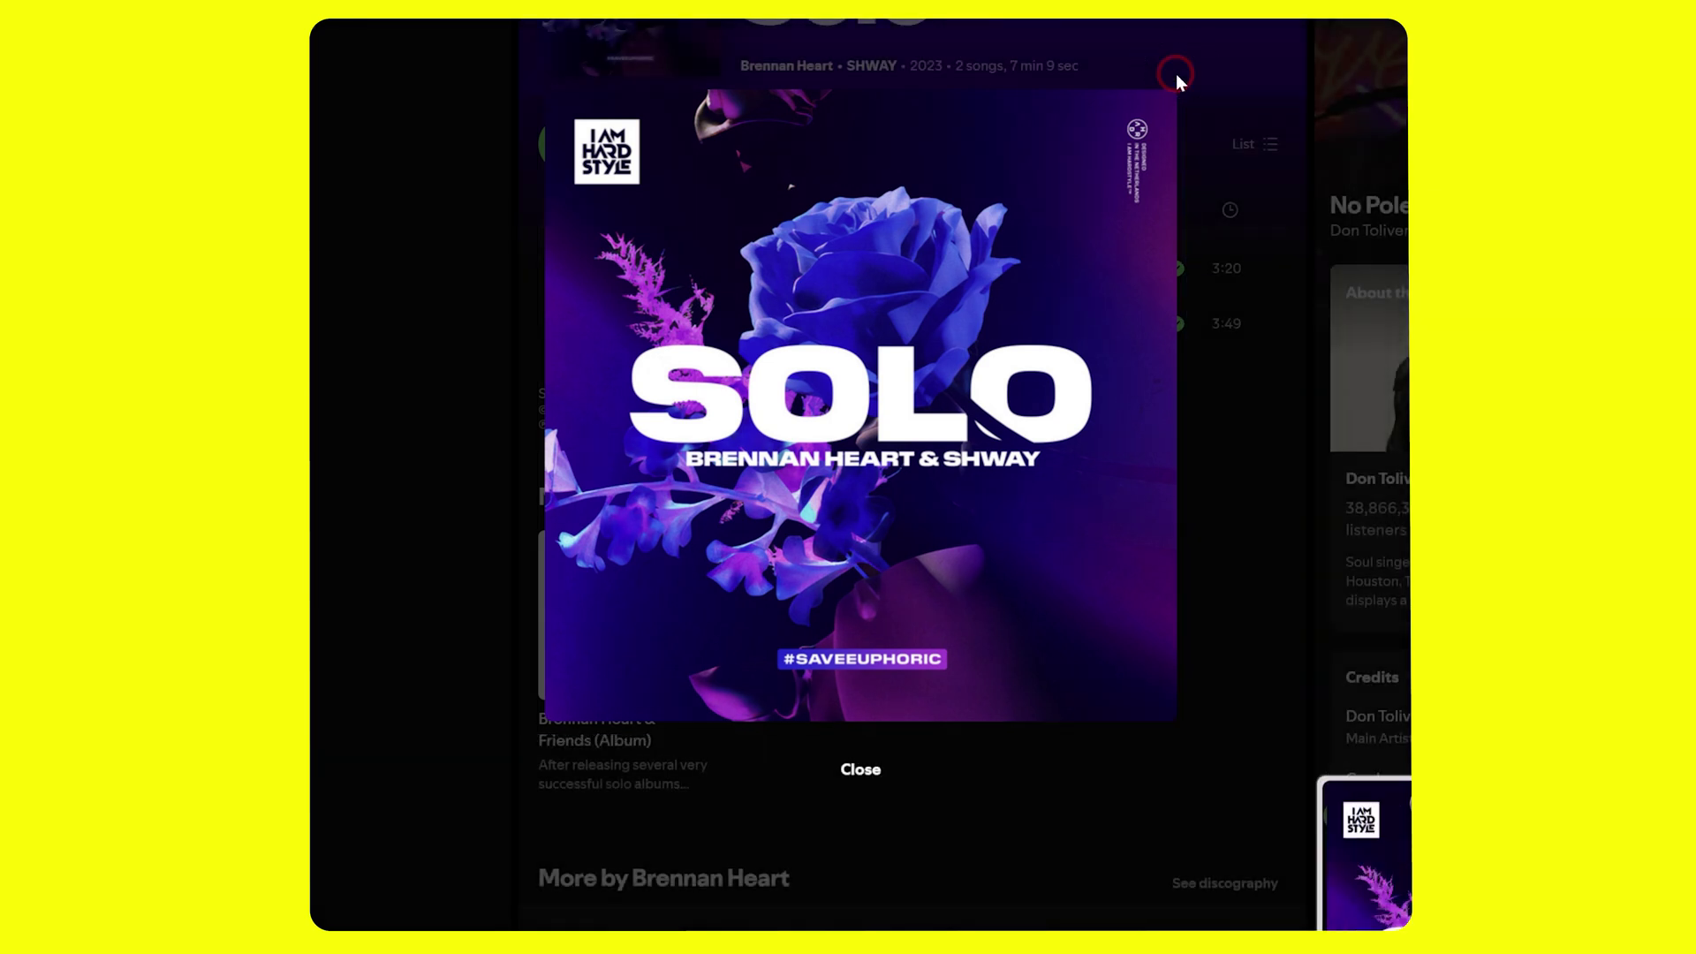
left_click(873, 772)
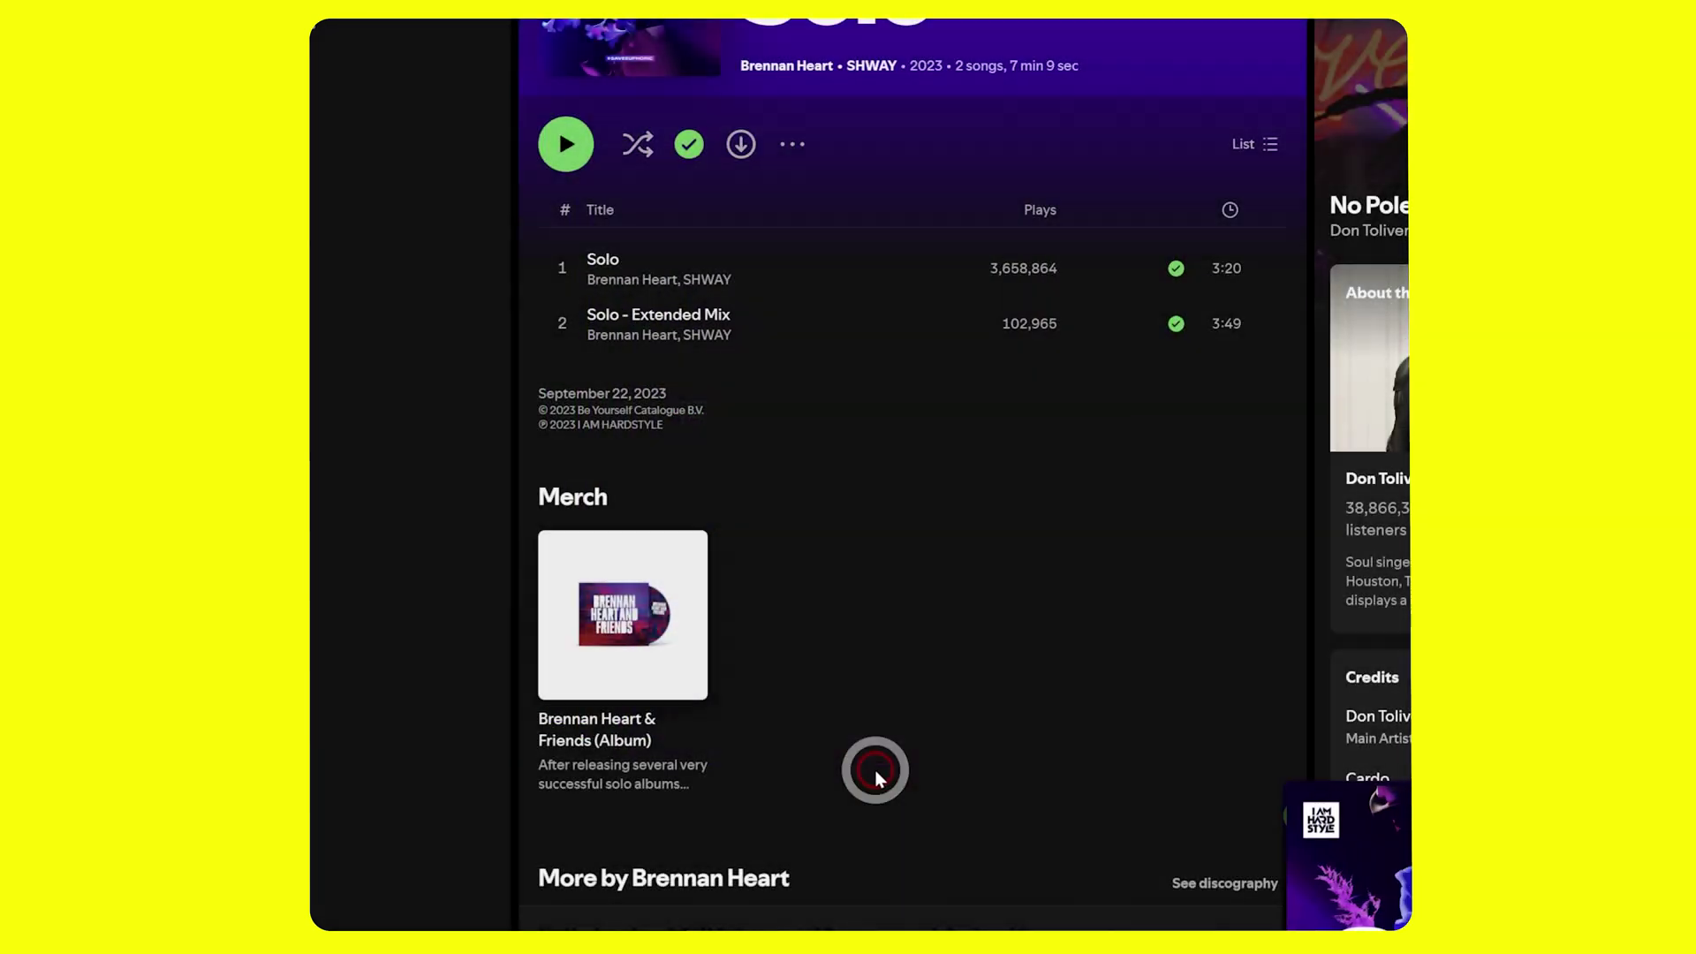
- Copy the Spotify song link of the first Solo track on the album page
left_click(1258, 269)
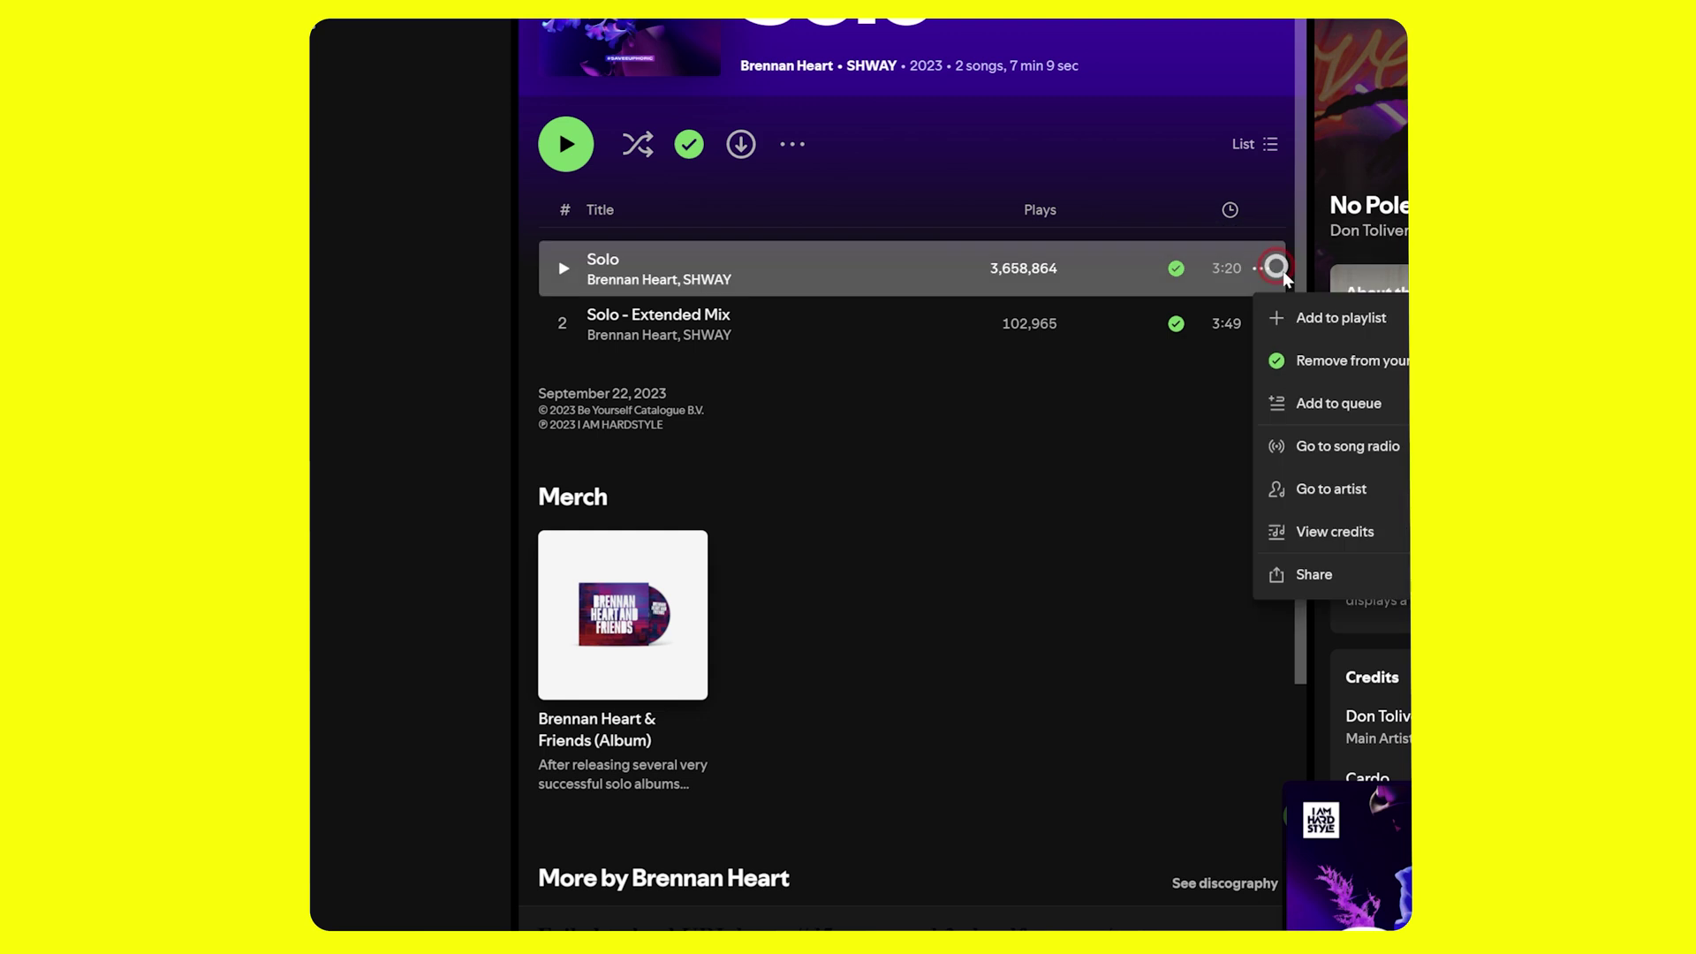
left_click(1350, 575)
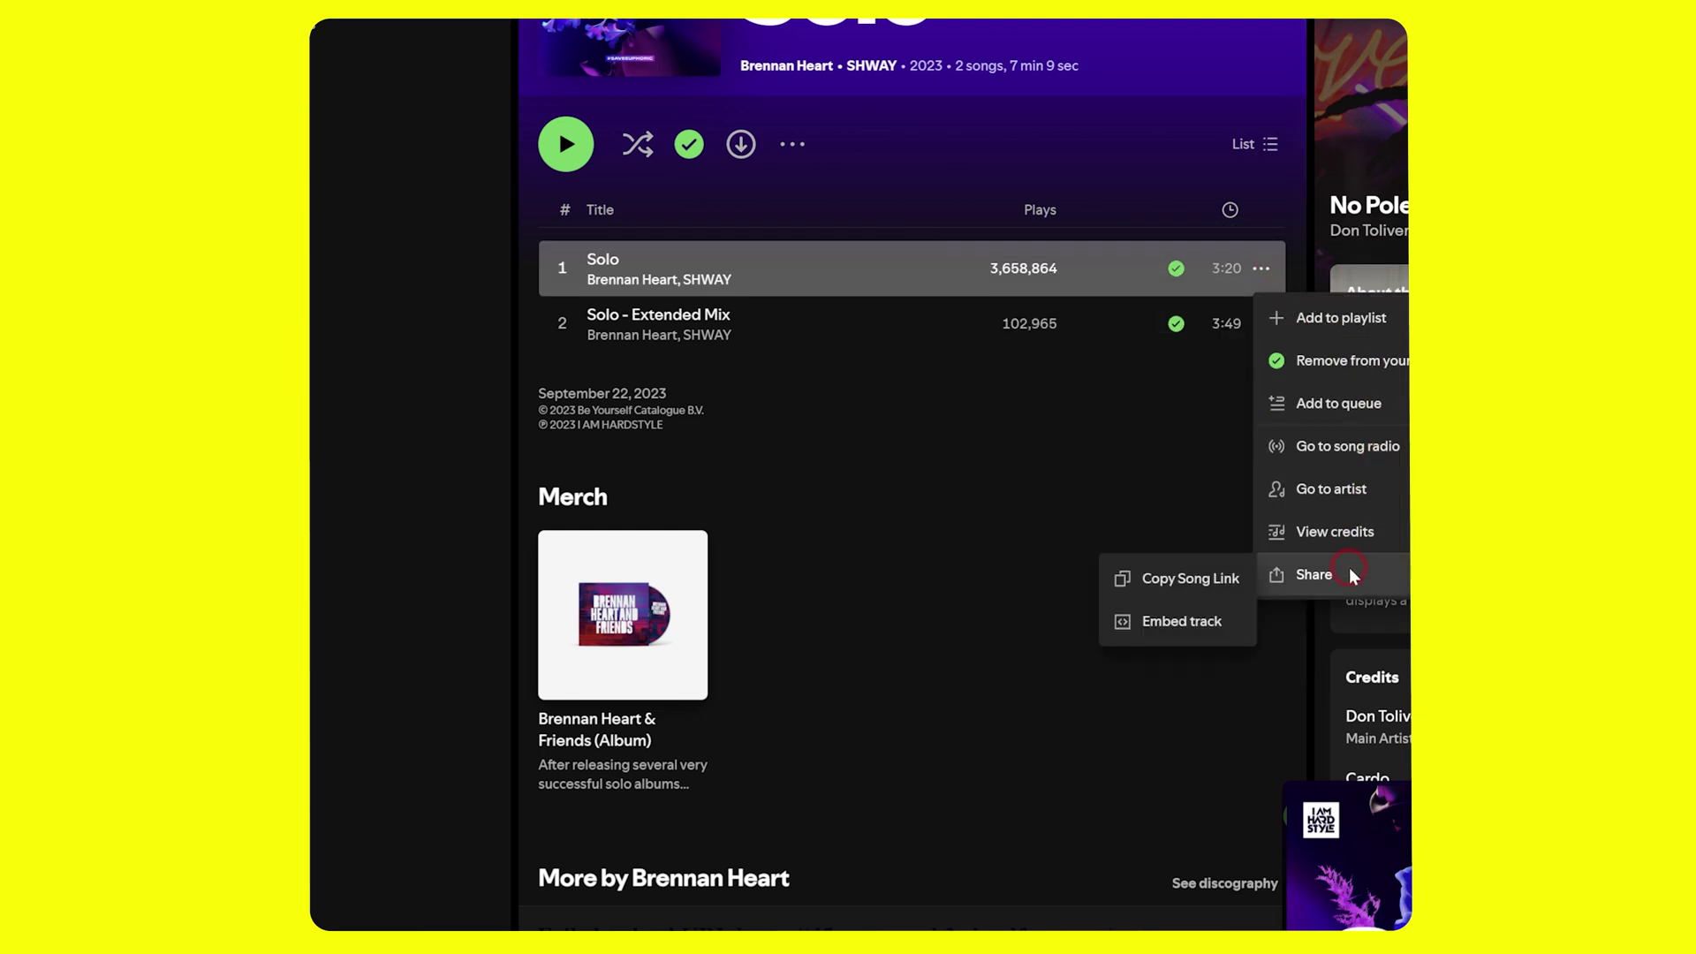
left_click(1200, 579)
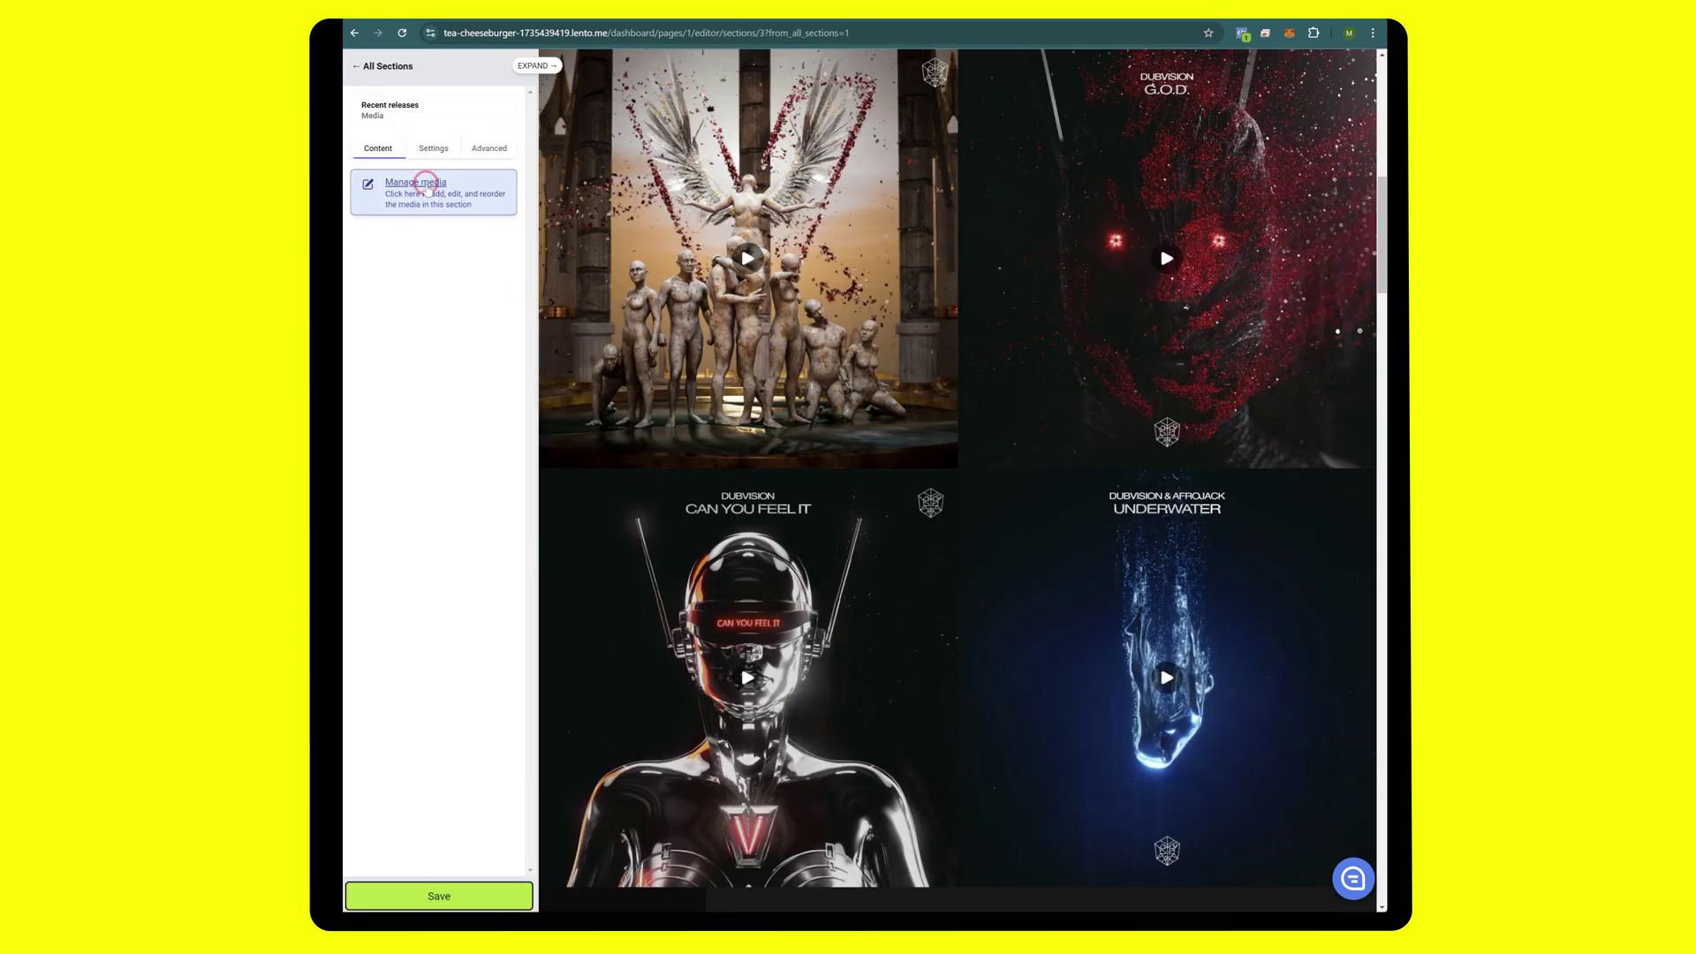
- In the Recent releases media gallery, replace the first image by uploading Screenshot 2024-12-30 144111.png
left_click(428, 185)
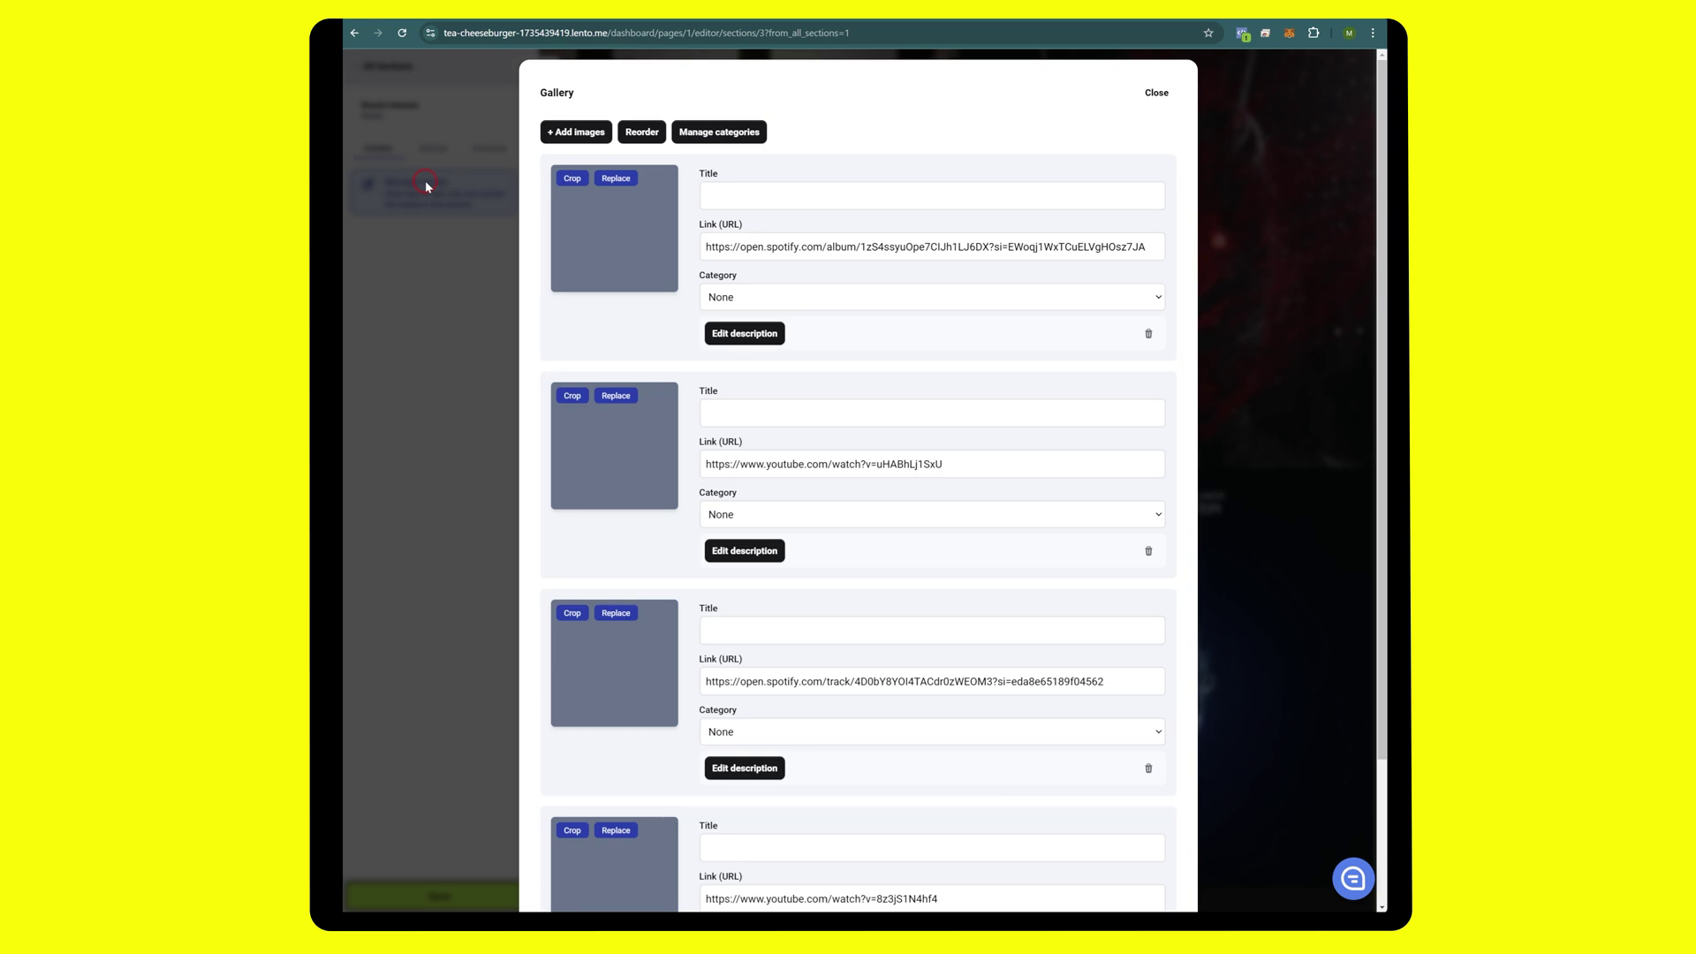
left_click(622, 180)
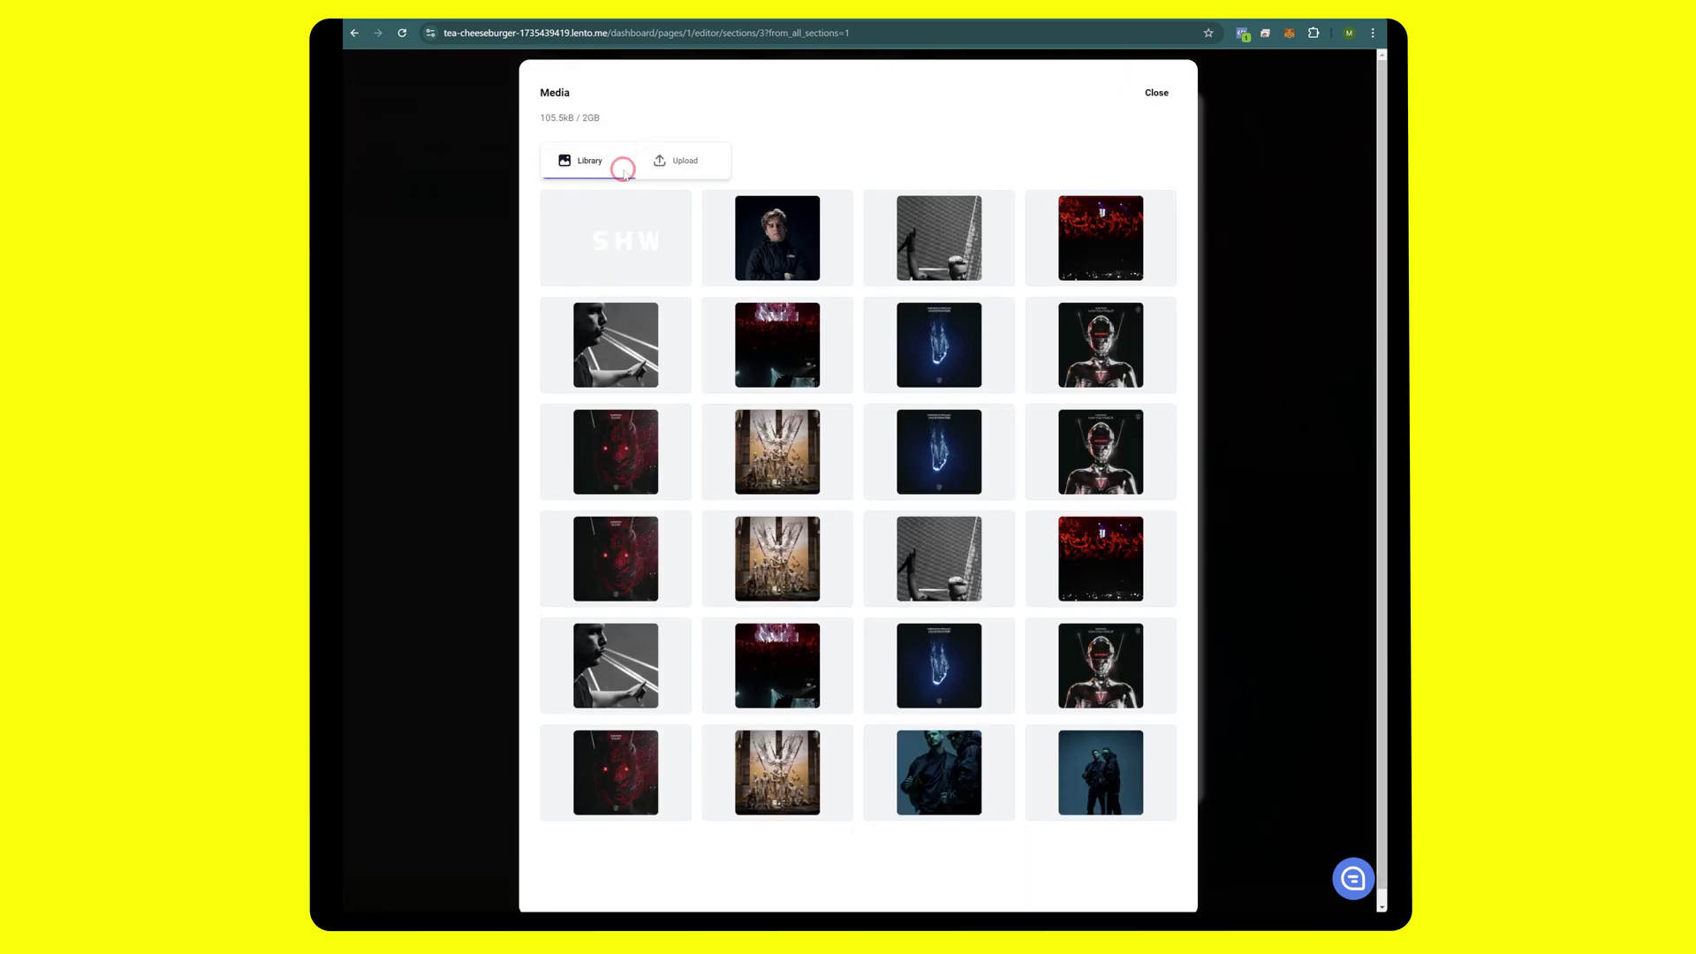
left_click(685, 152)
left_click(919, 430)
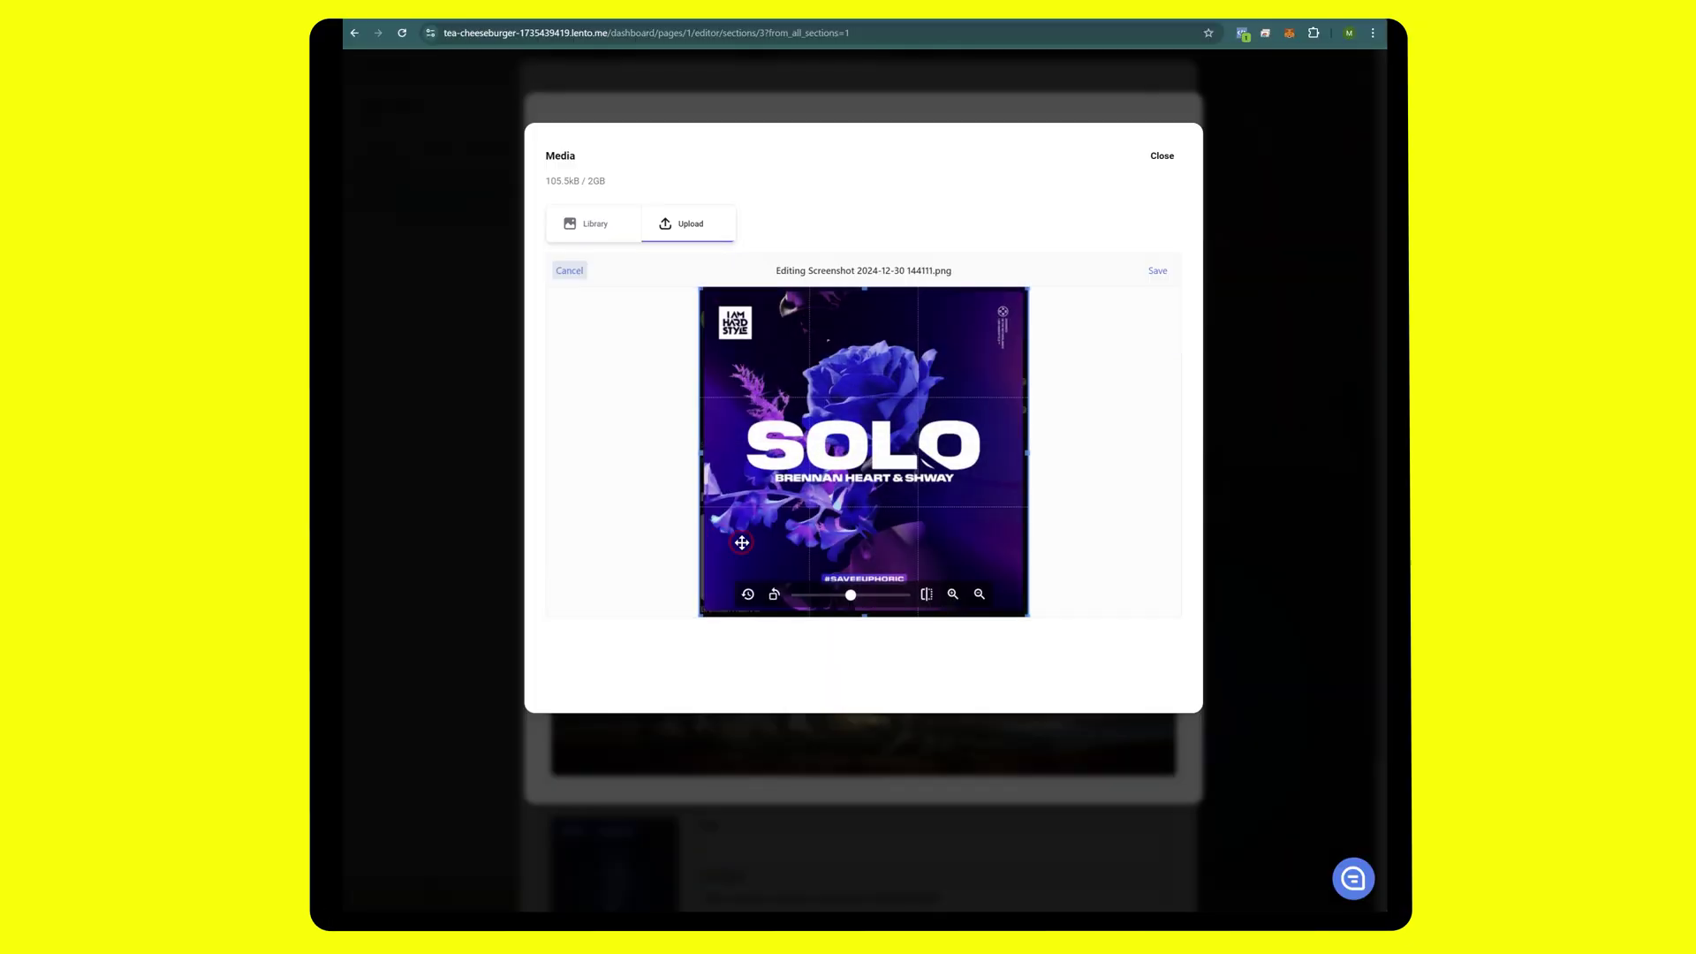
- Trim the screenshot's surplus edges on all four sides of the Solo cover and save the cropped image
left_click_drag(1028, 288, 1024, 288)
left_click_drag(864, 616, 864, 606)
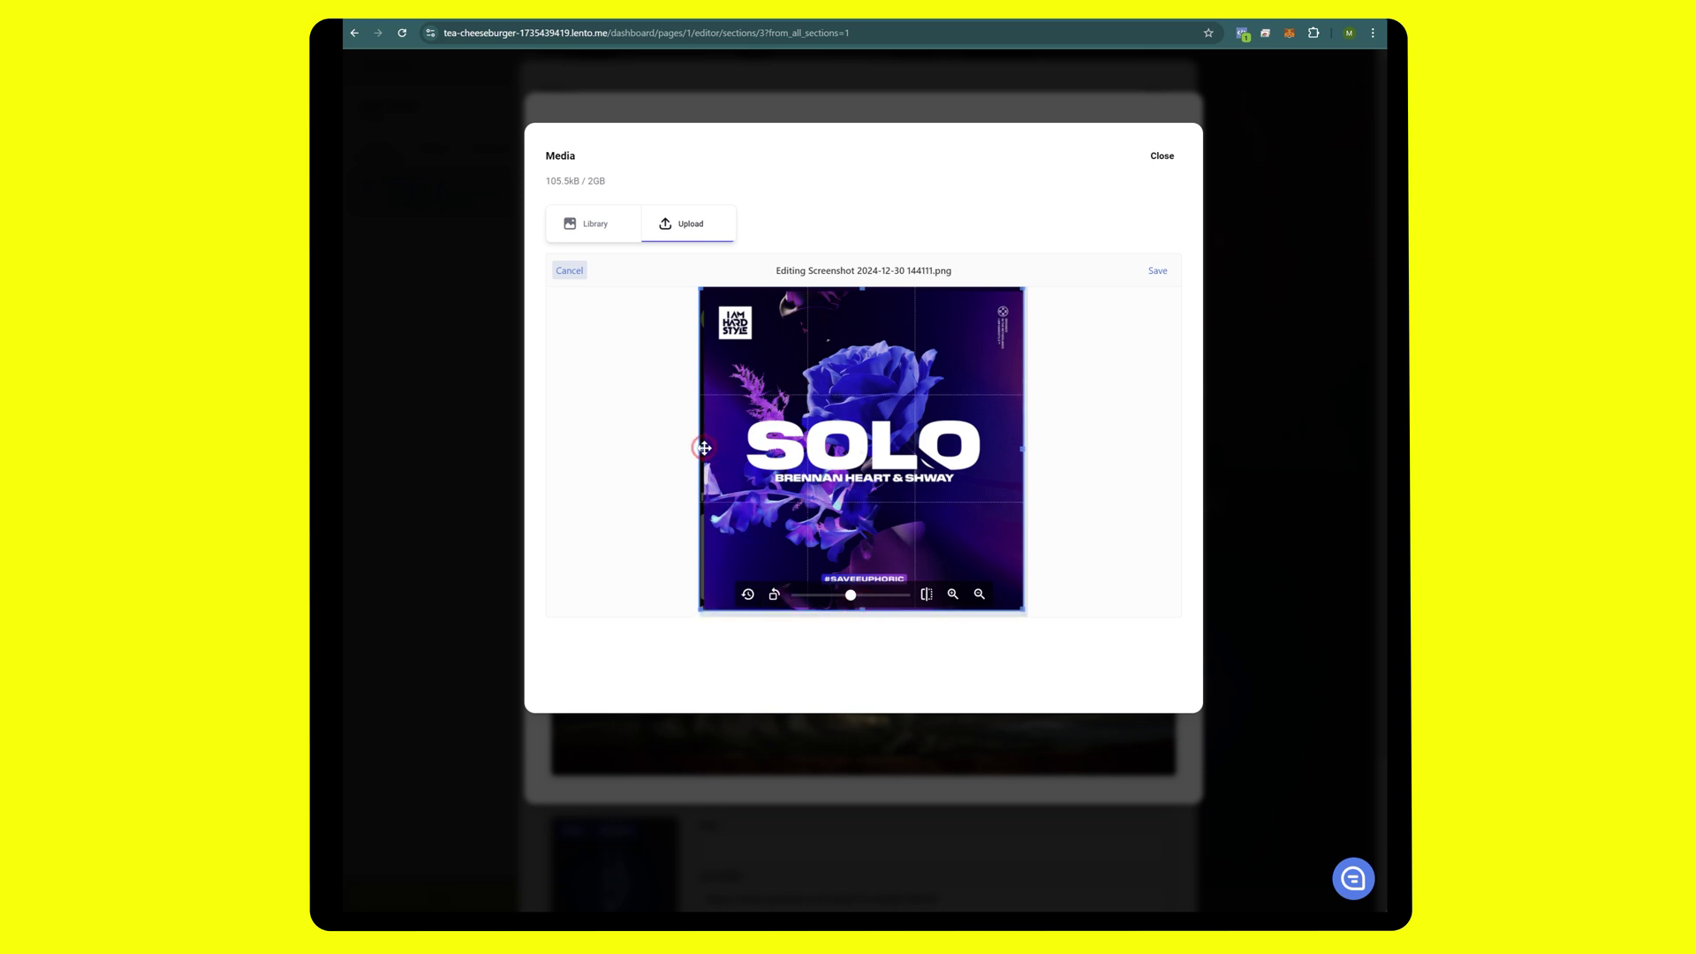
left_click_drag(698, 448, 708, 448)
left_click_drag(854, 286, 864, 290)
left_click(1164, 271)
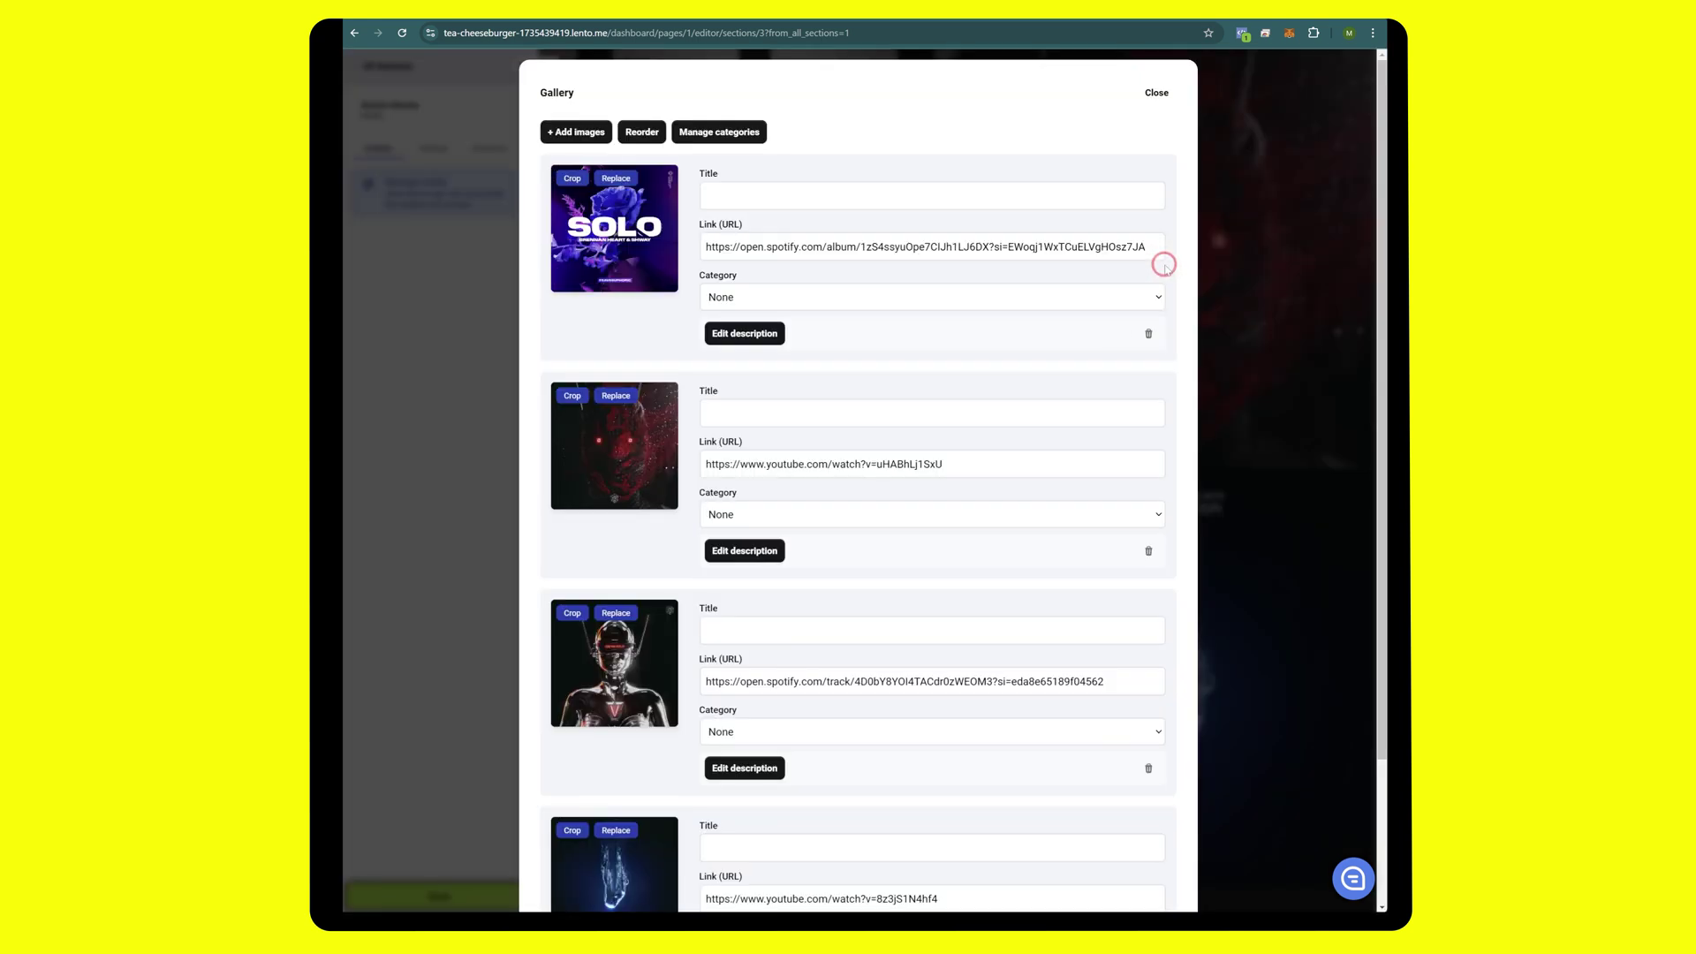
- Replace the first gallery item's link with the copied Spotify track link for Solo and close the gallery
double_click(864, 246)
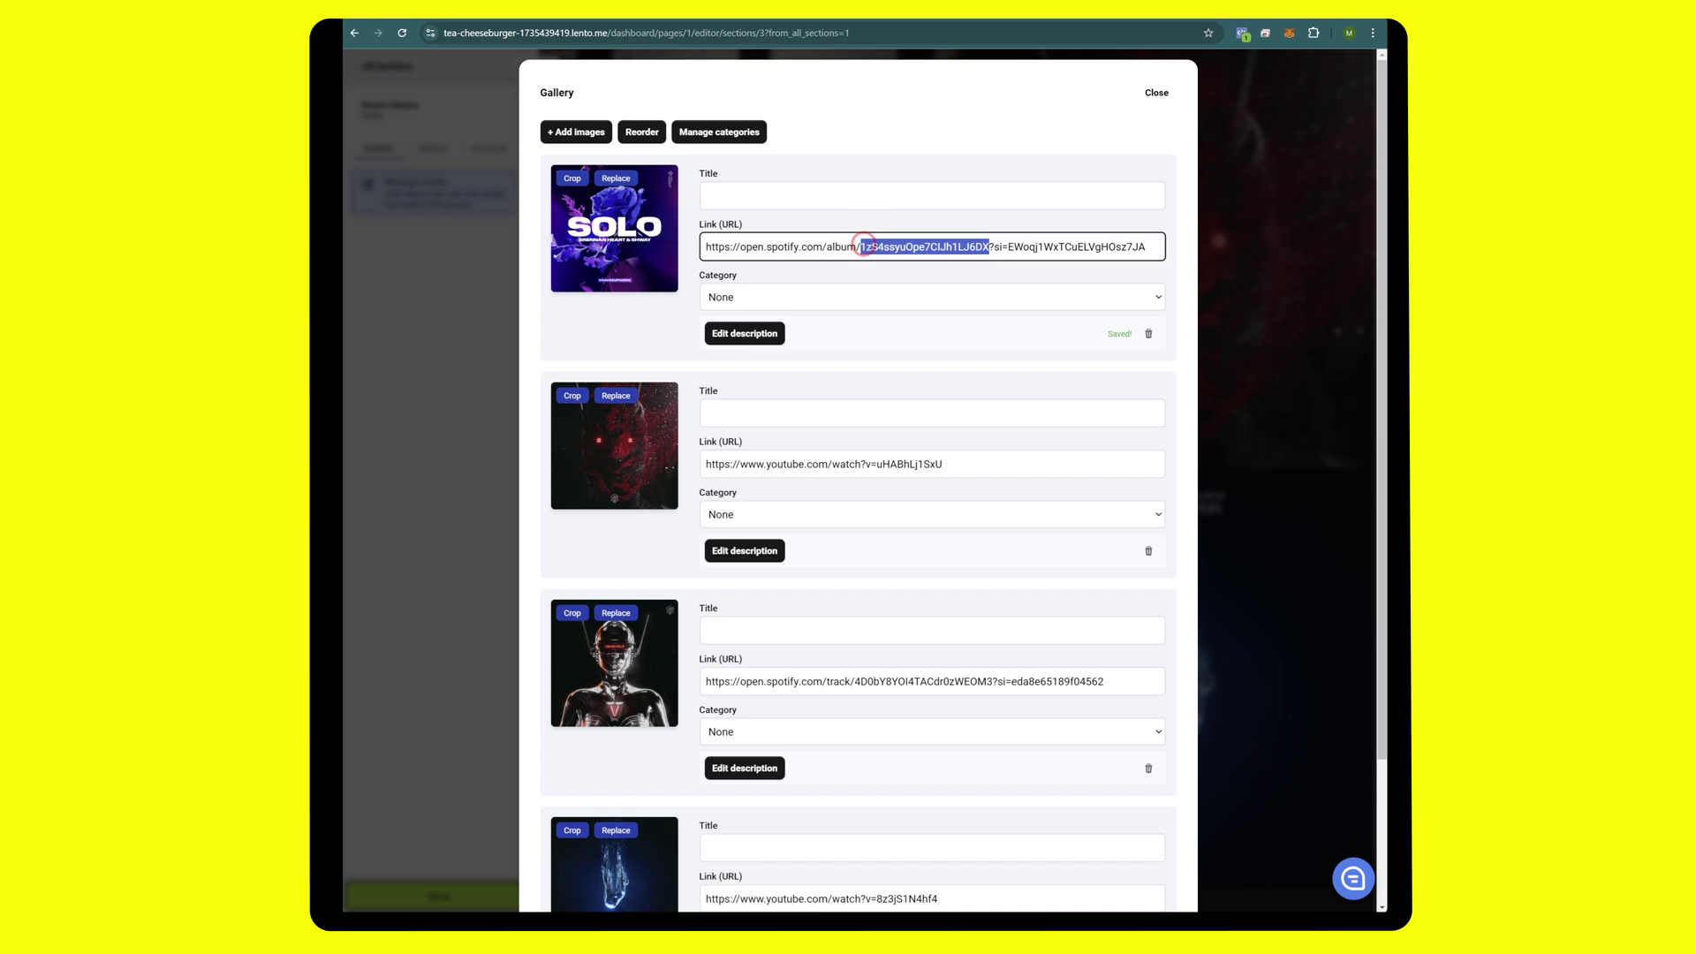
key("ctrl+a")
key("ctrl+v")
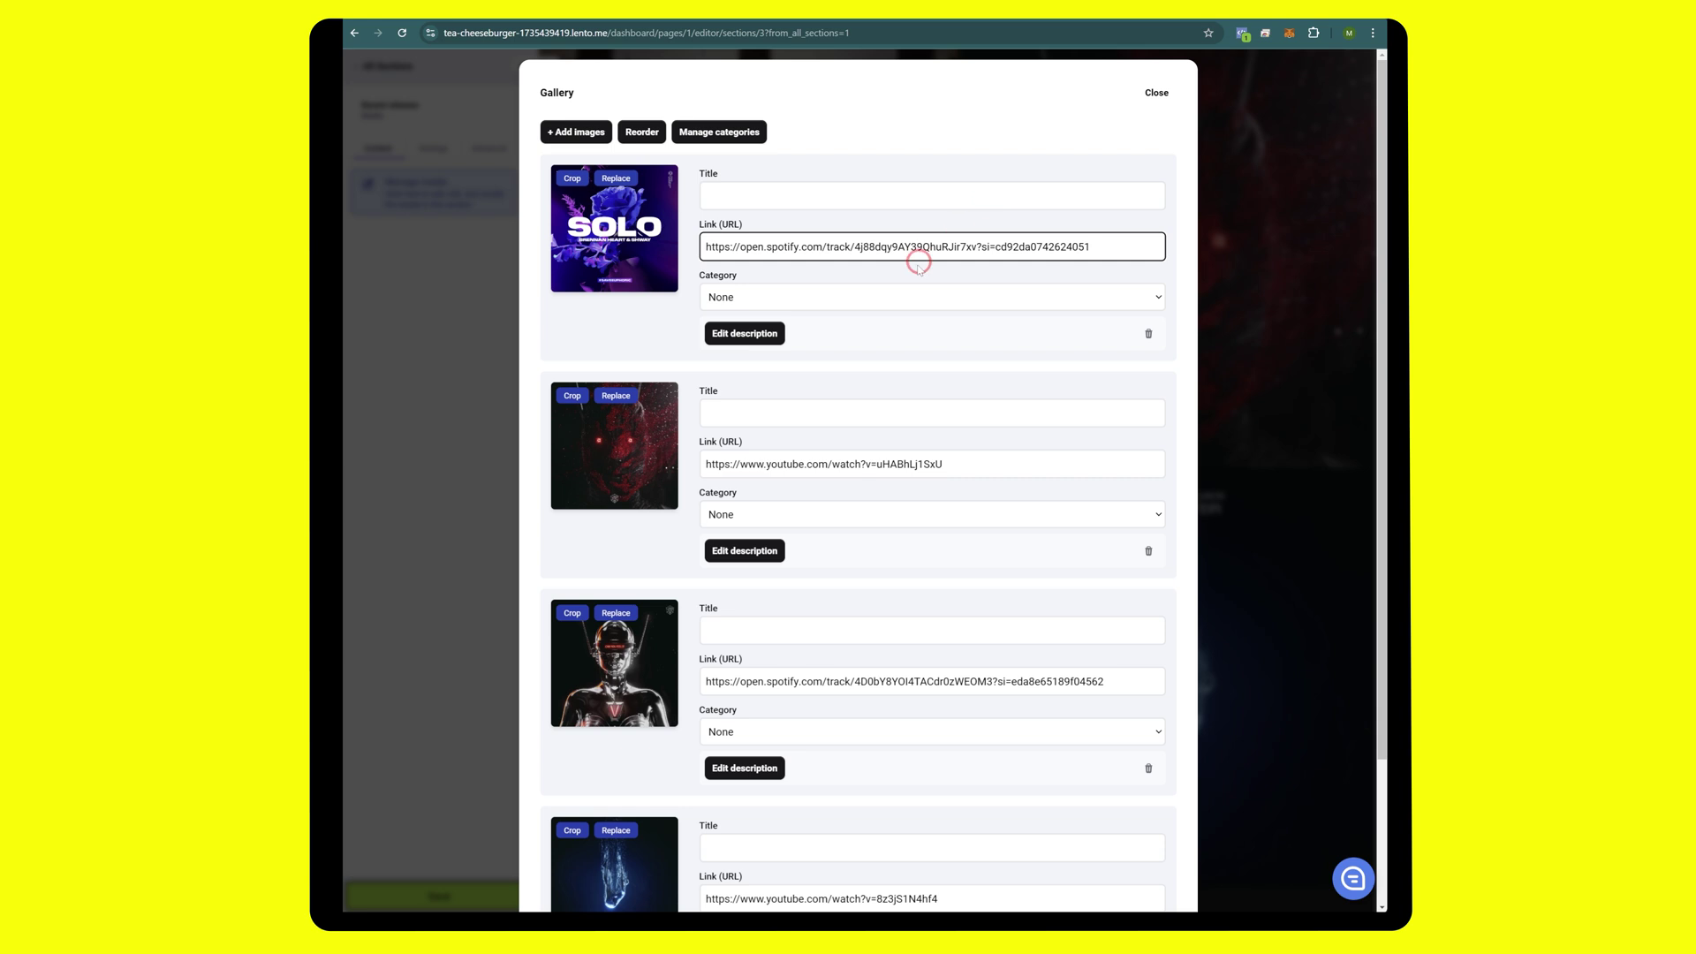
left_click(1159, 91)
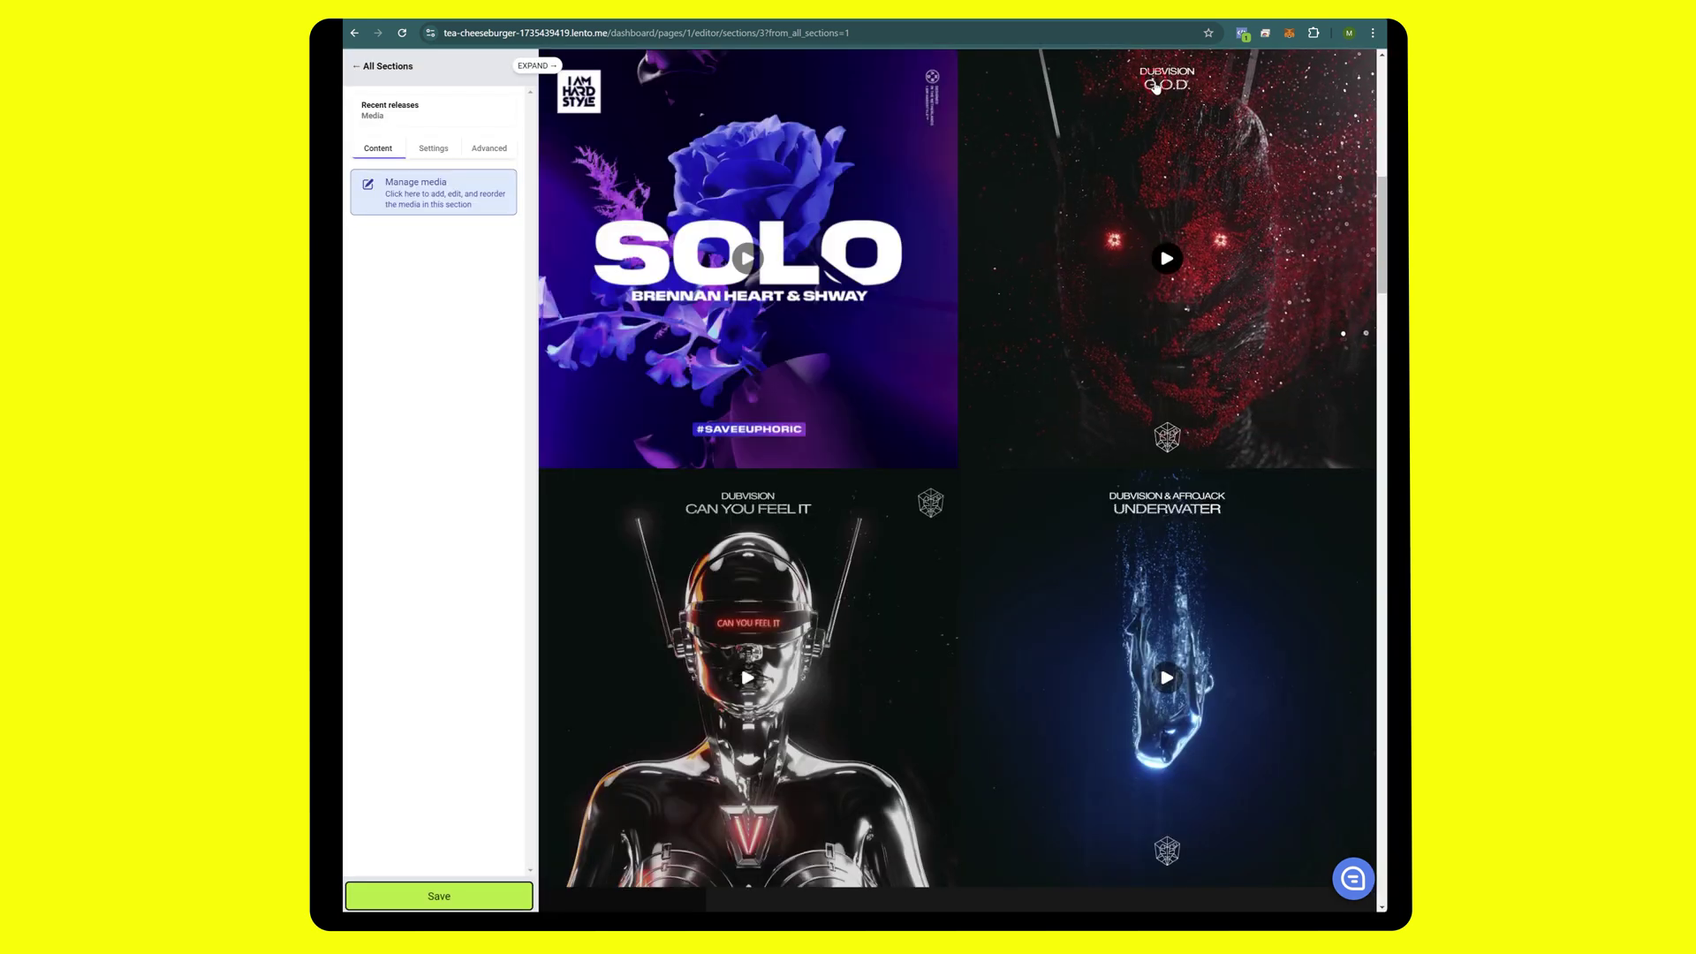
- Test the Solo release in the preview by opening its Spotify player, playing the track, and closing the player
scroll(752, 464, "up", 2)
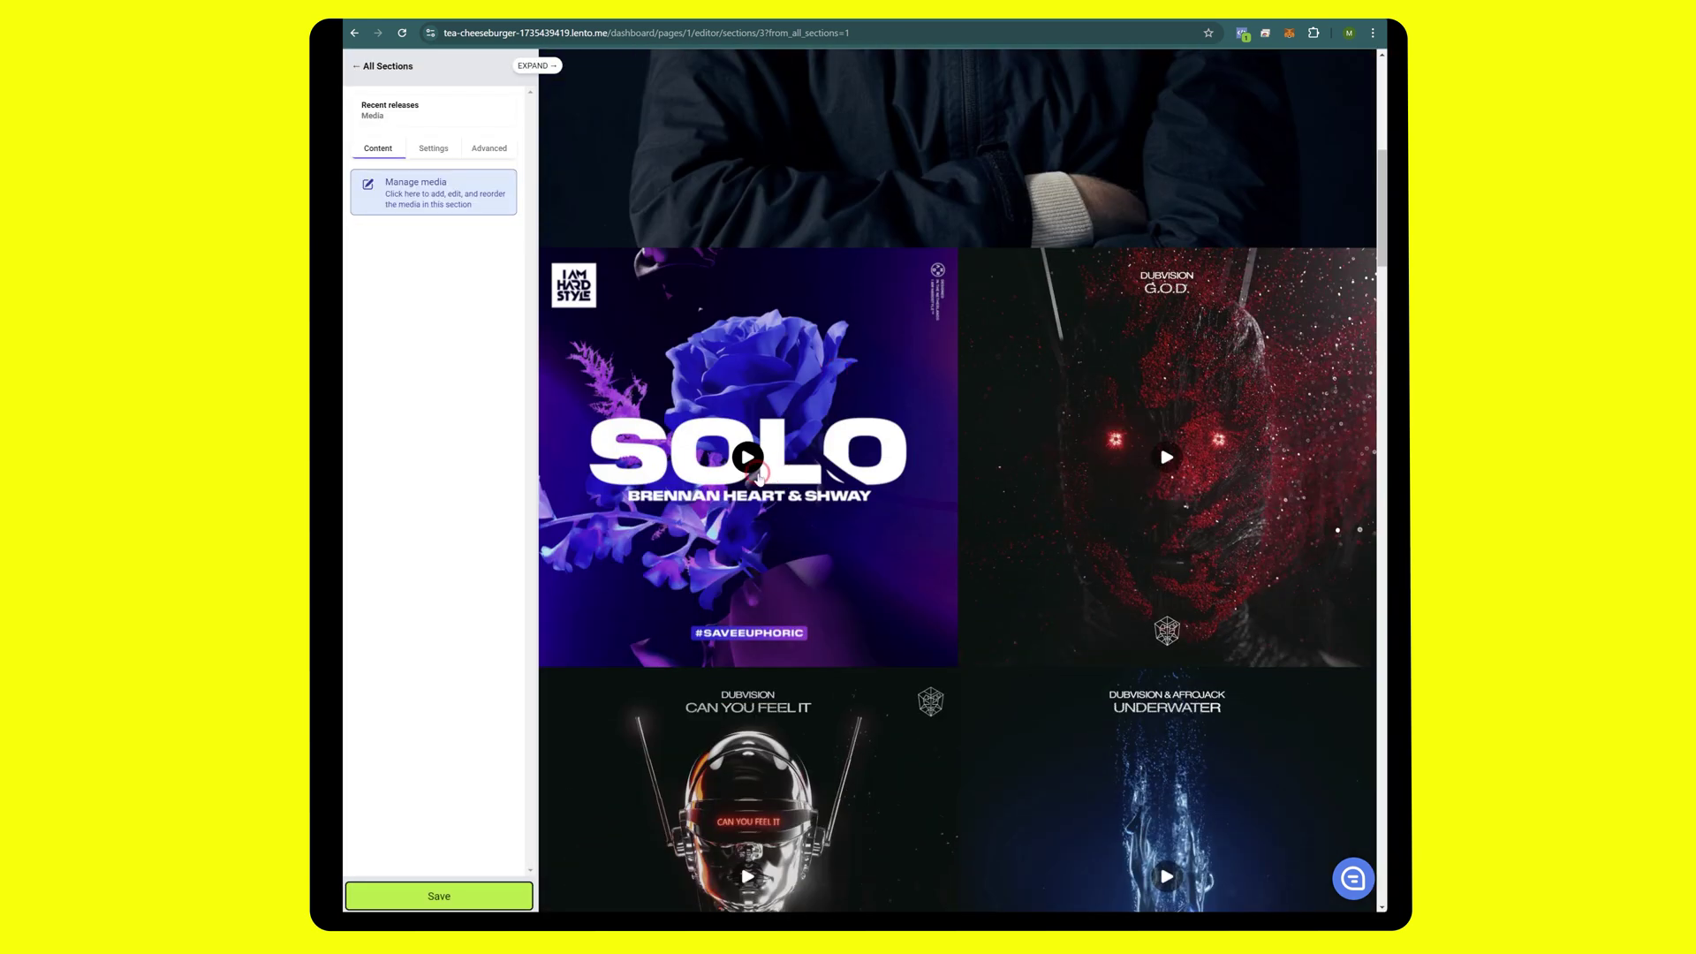
left_click(748, 457)
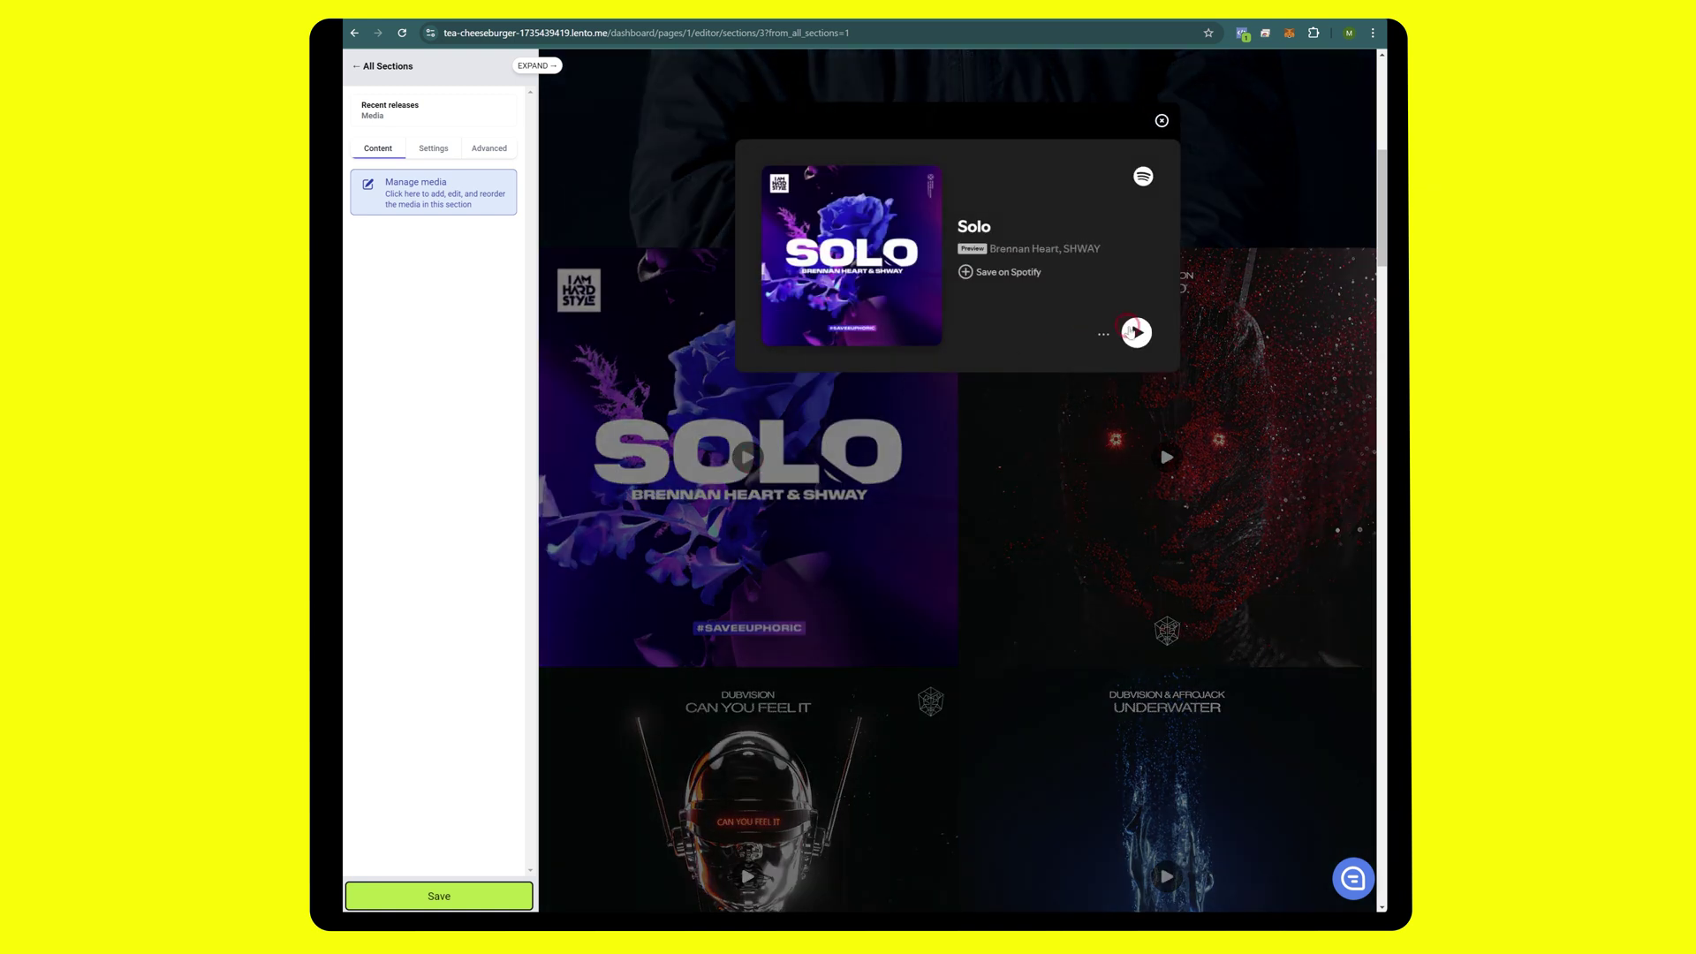
left_click(1133, 331)
left_click(1136, 332)
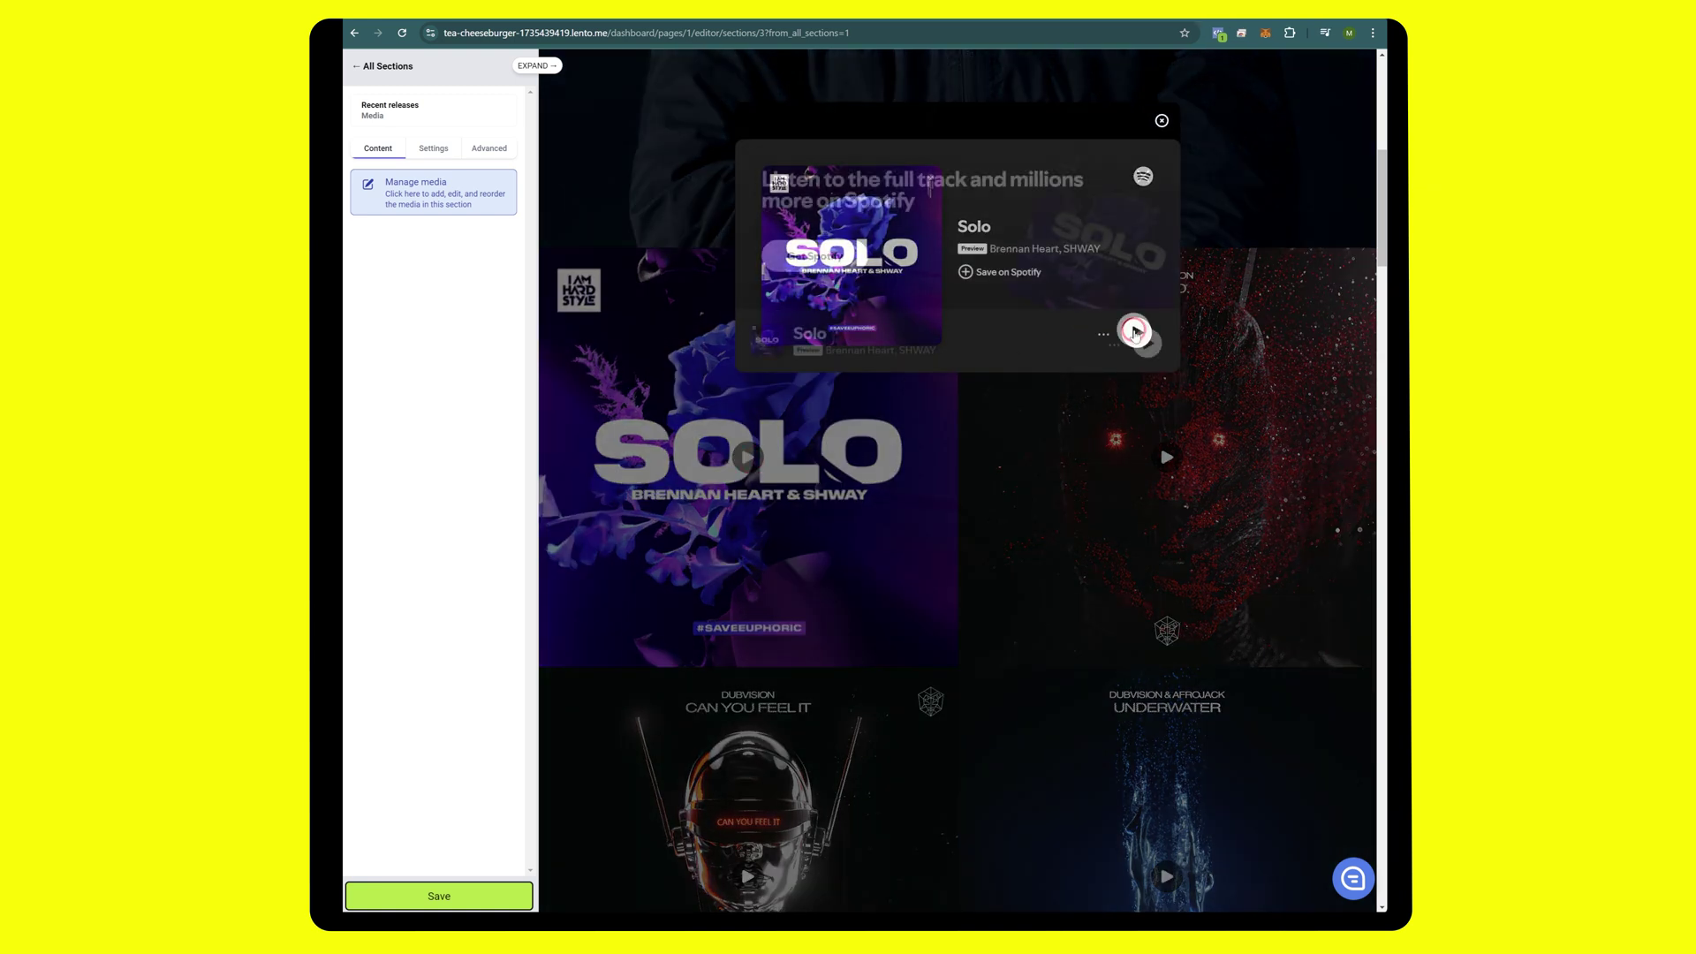
left_click(1163, 123)
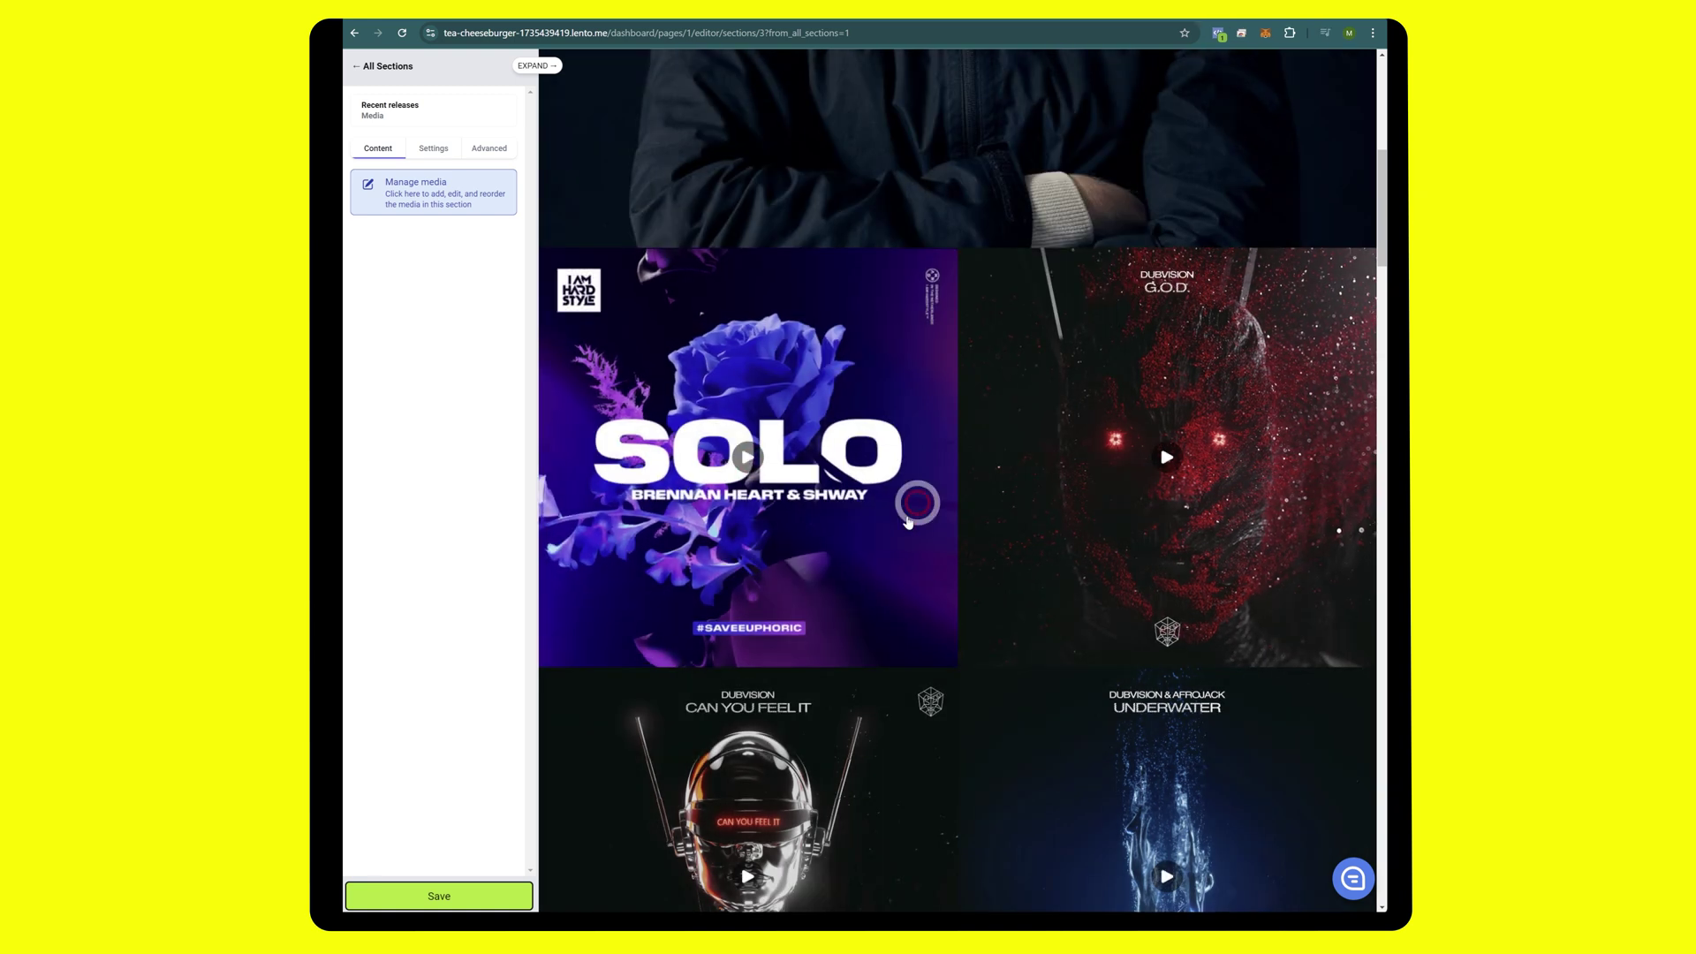
- Review the Solo release in the preview and the covers and links of all four items in the Recent releases gallery
scroll(949, 435, "up", 8)
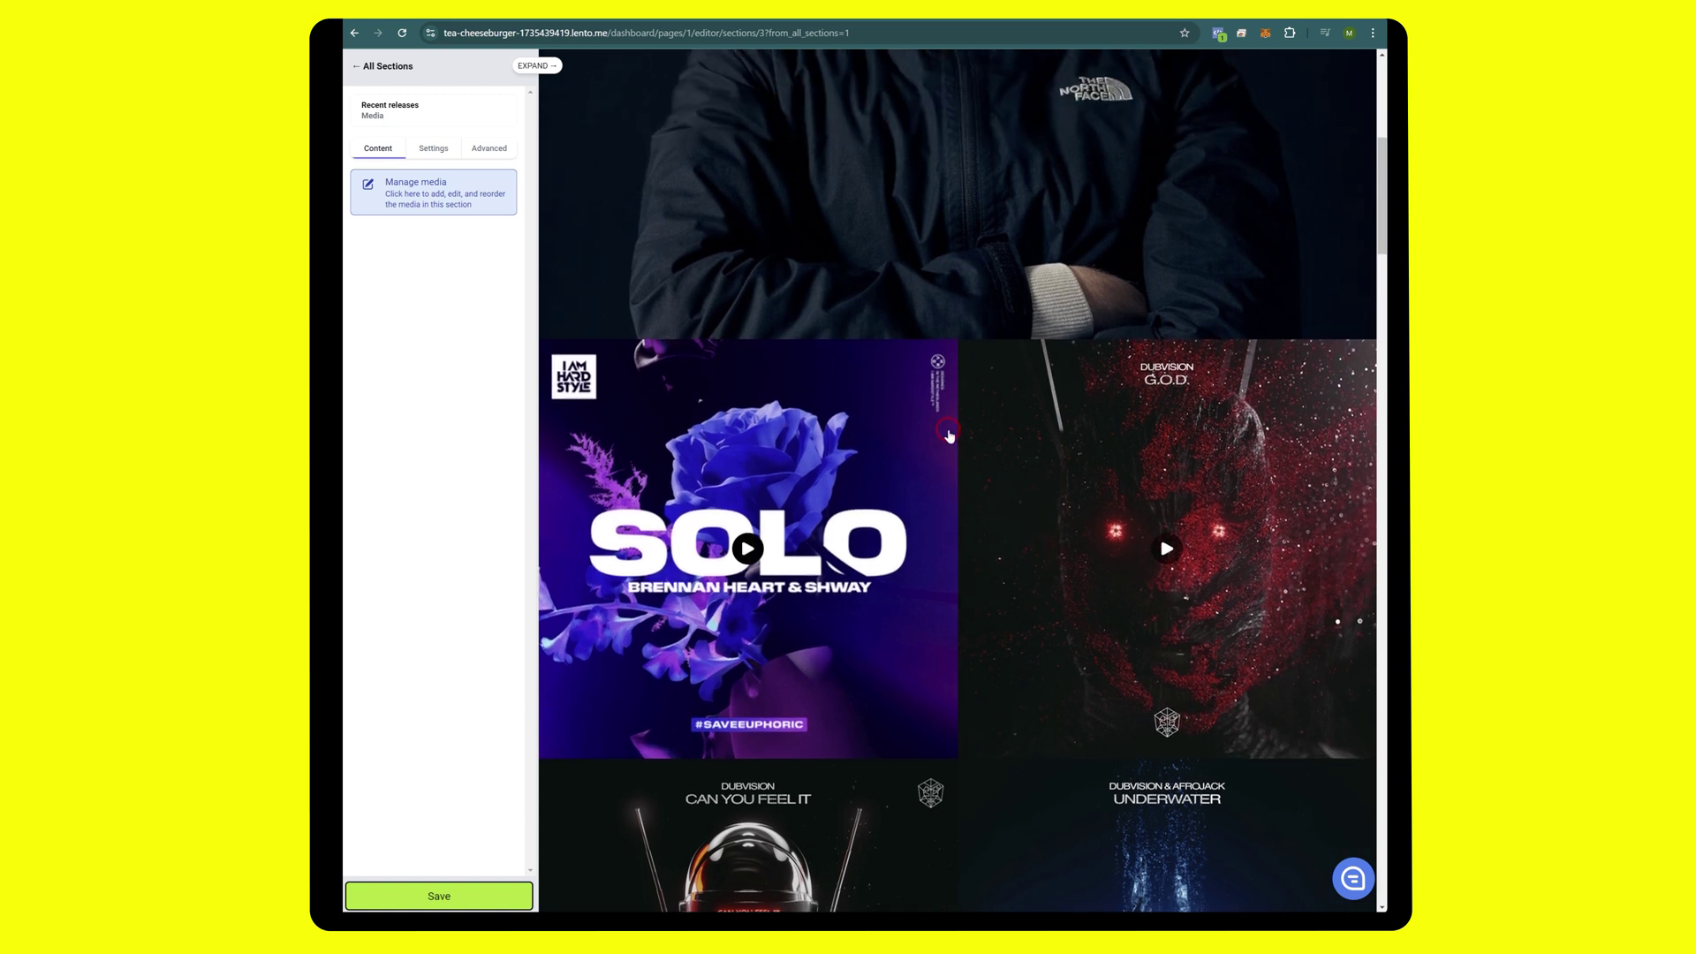
scroll(949, 435, "down", 5)
scroll(949, 435, "down", 2)
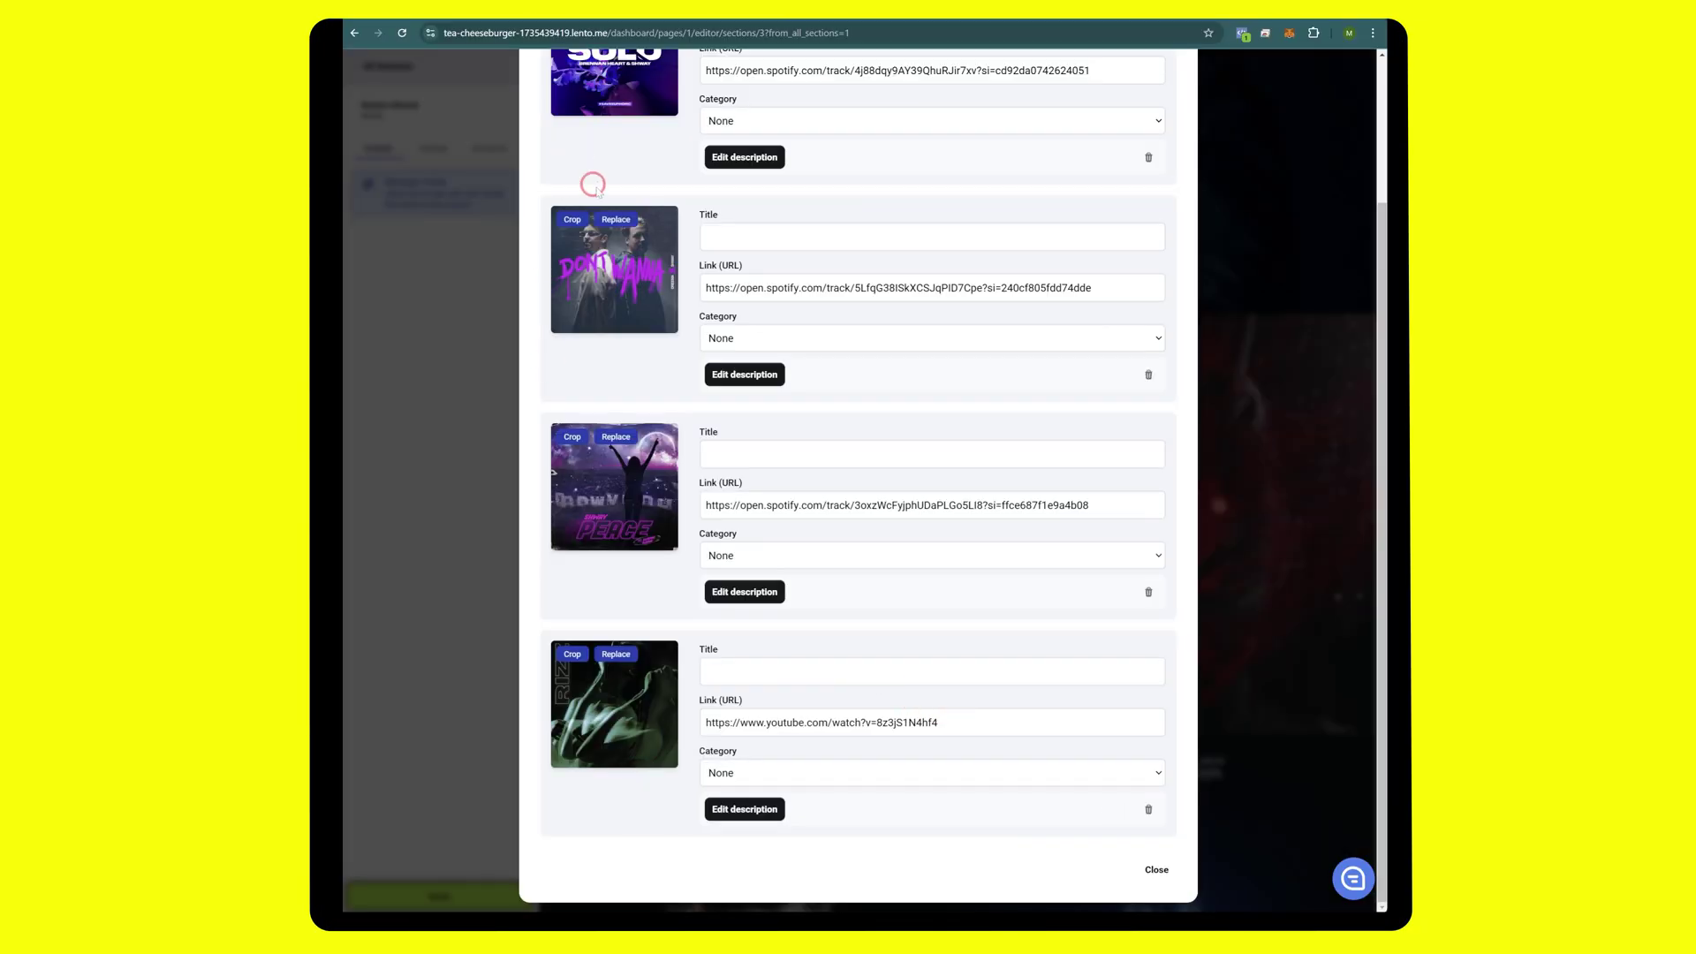
scroll(510, 301, "up", 2)
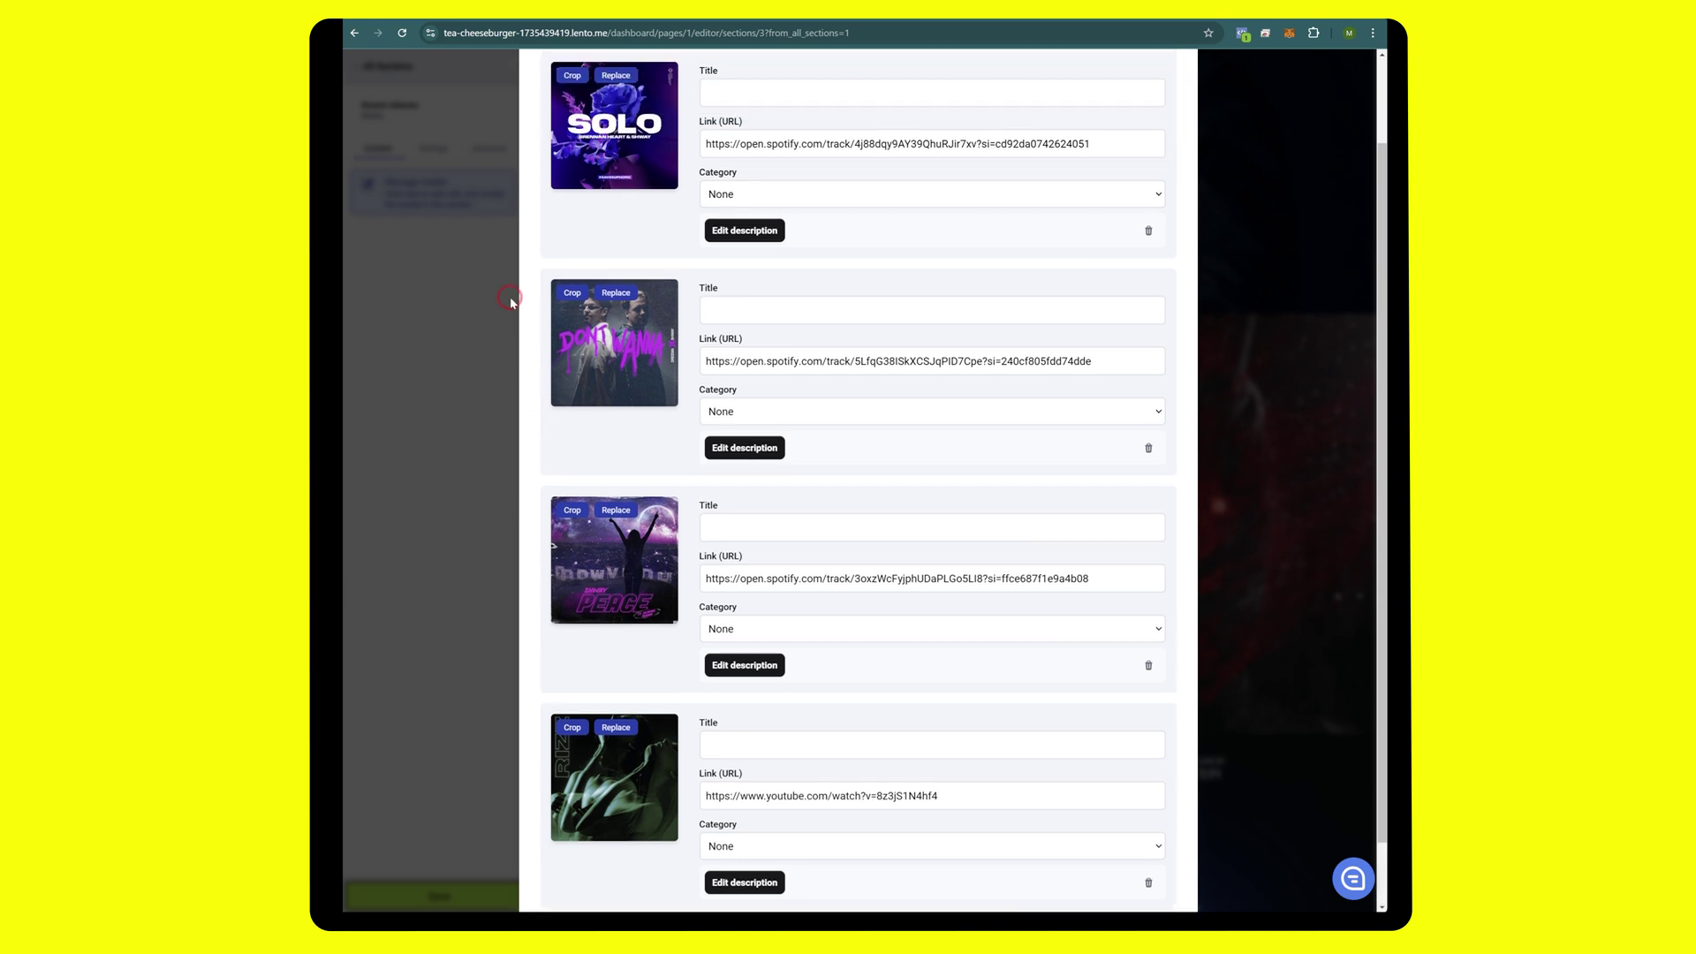
scroll(517, 281, "down", 1)
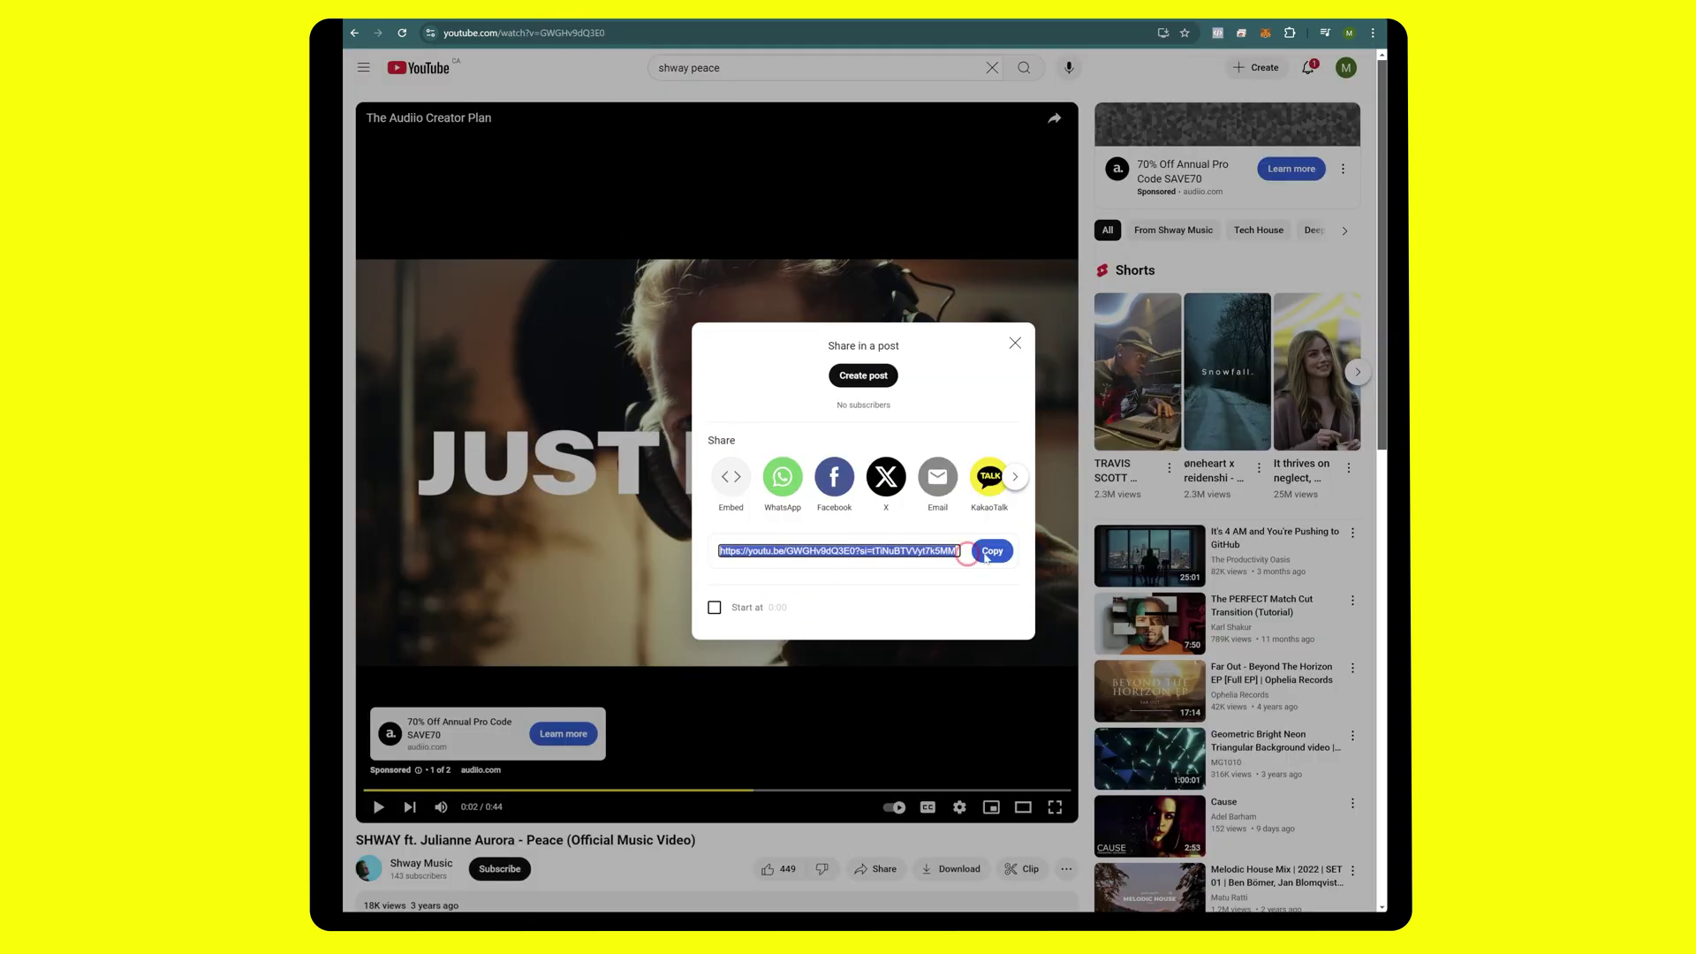
left_click(1017, 344)
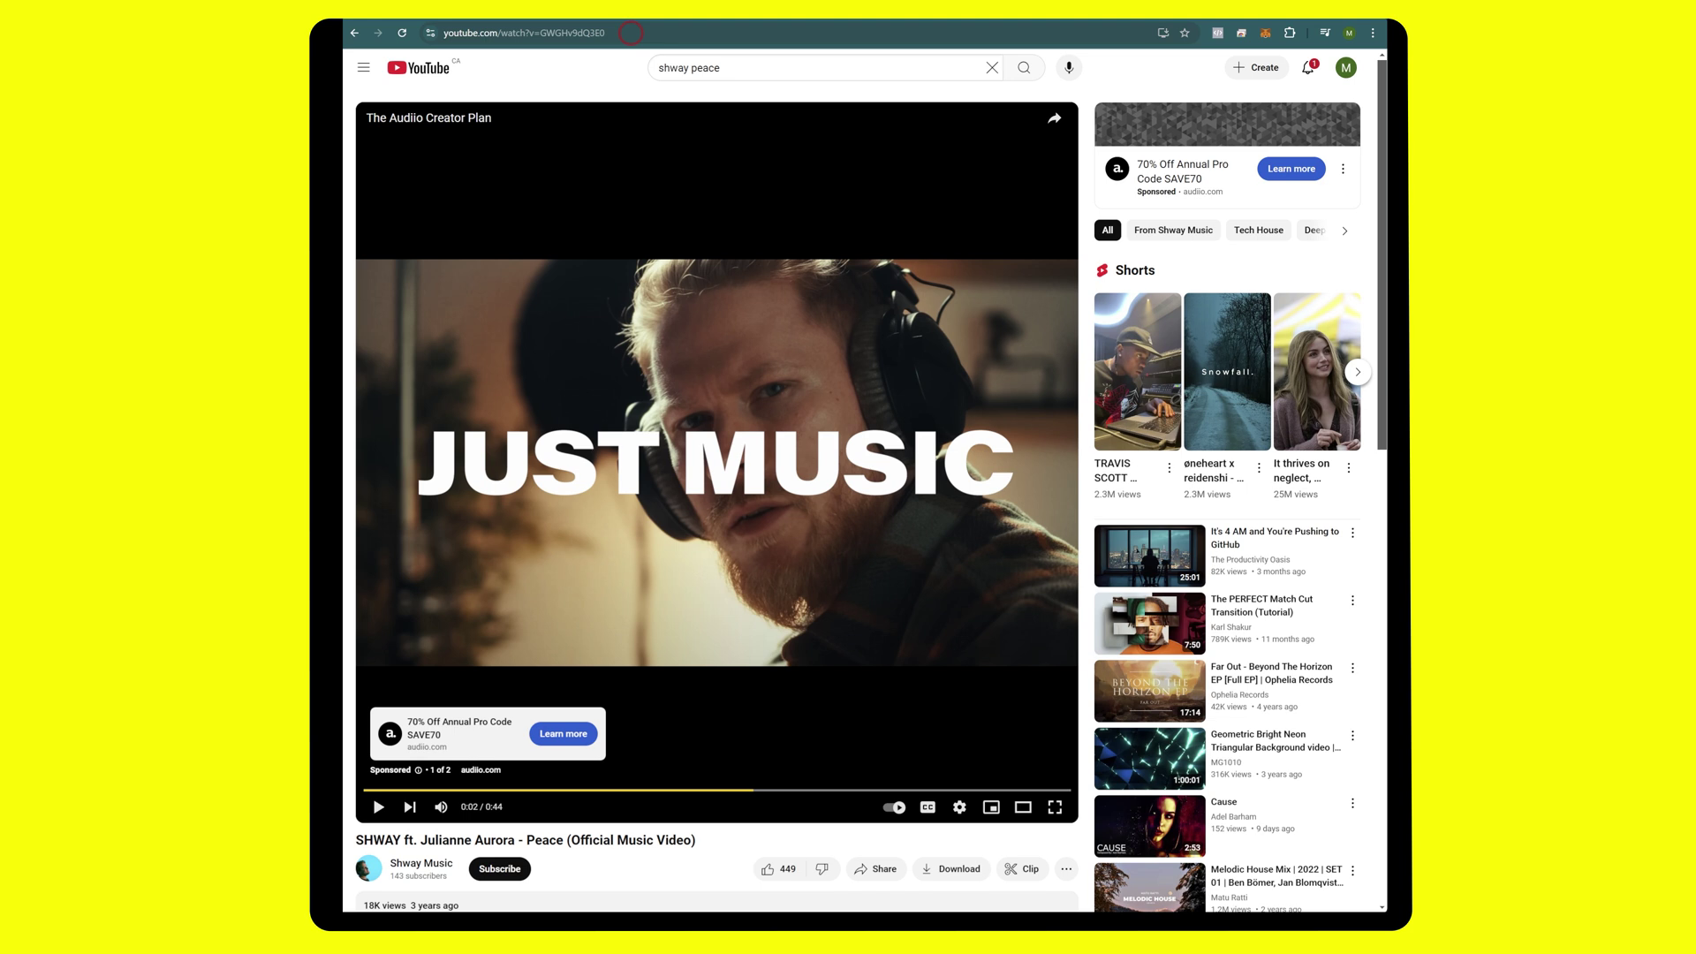
left_click(631, 32)
key("ctrl+c")
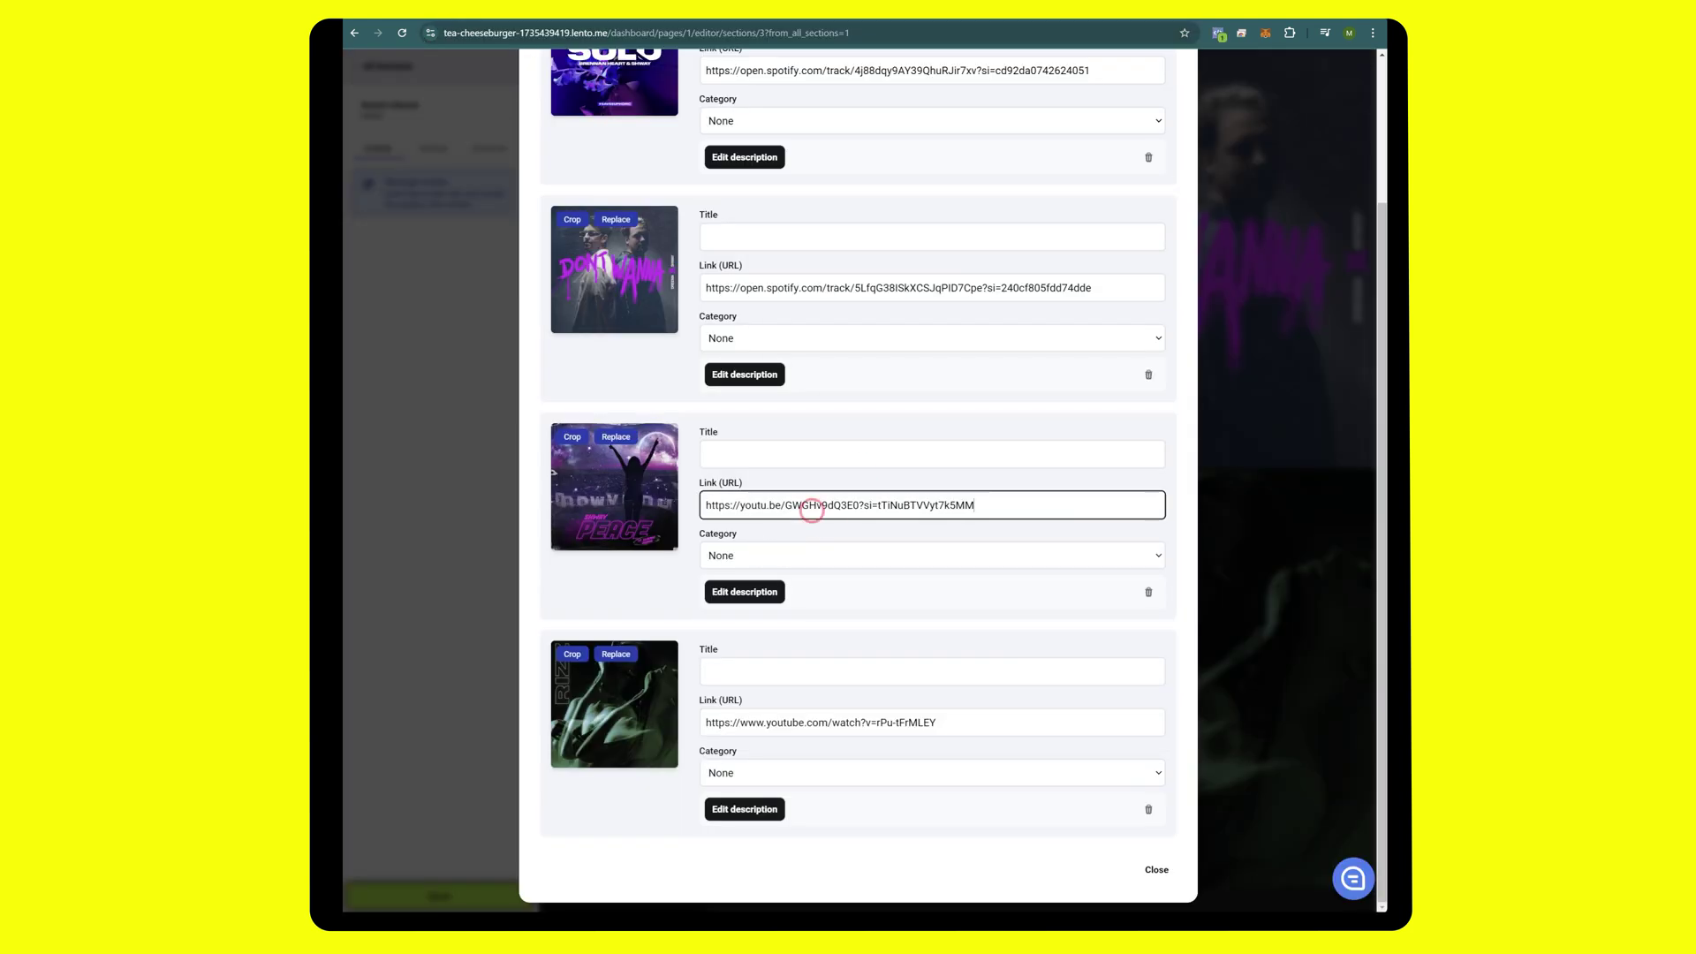
double_click(811, 504)
key("ctrl+a")
key("ctrl+v")
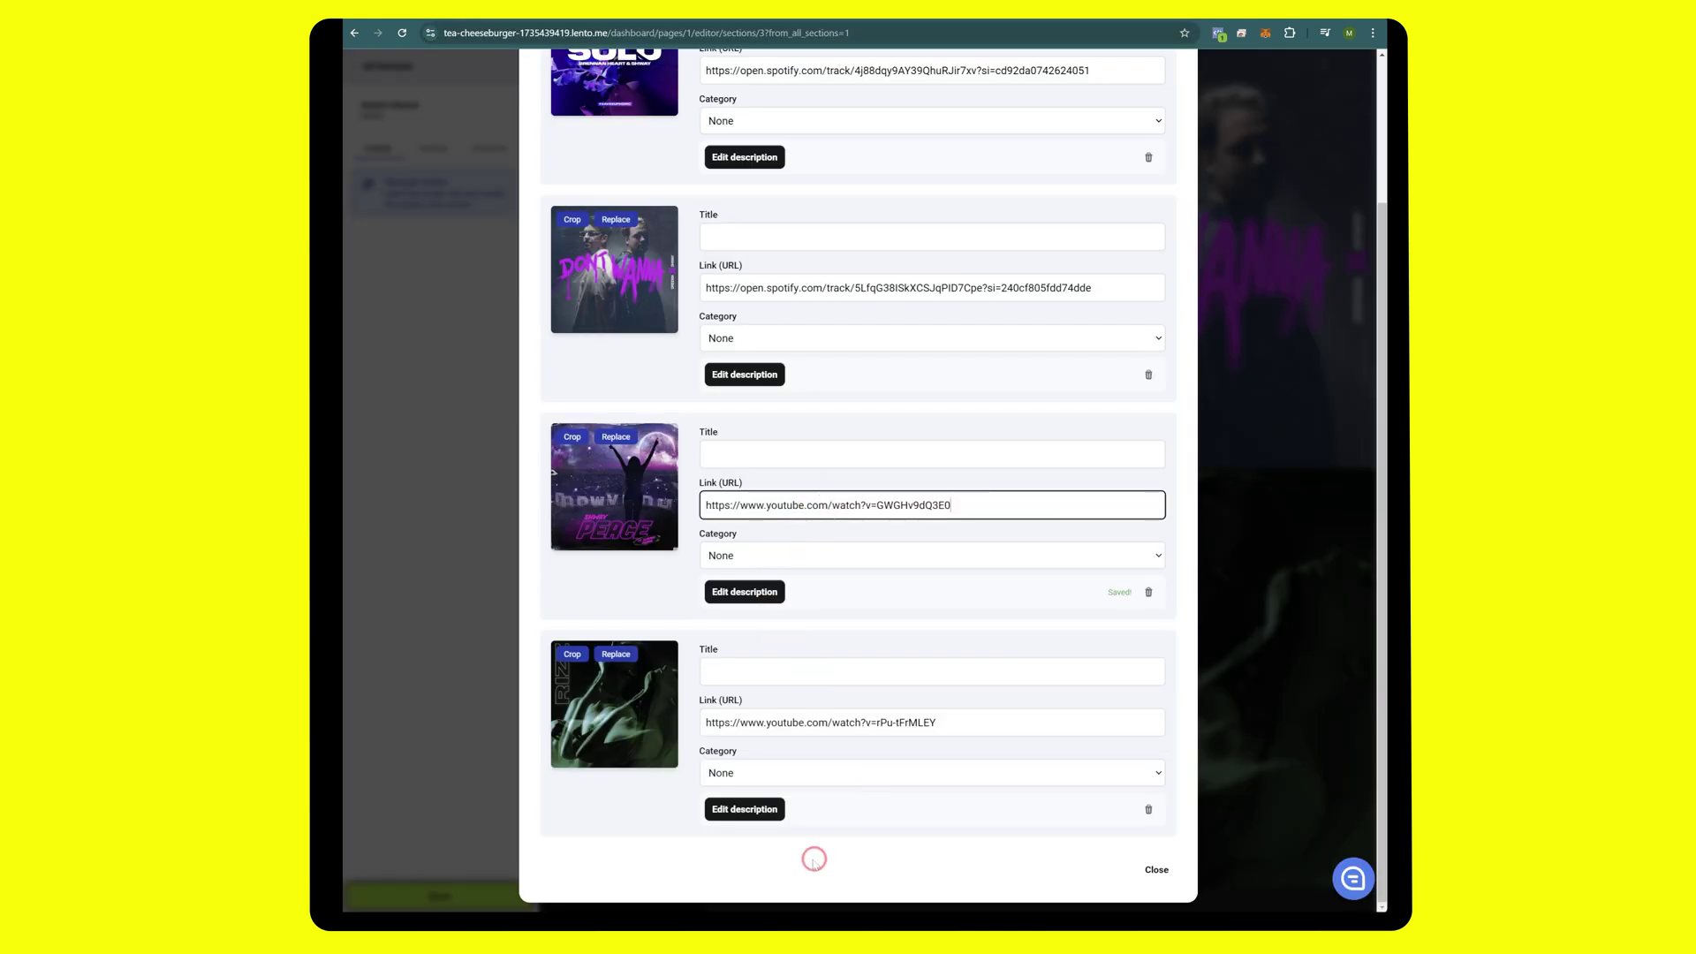
left_click(1153, 870)
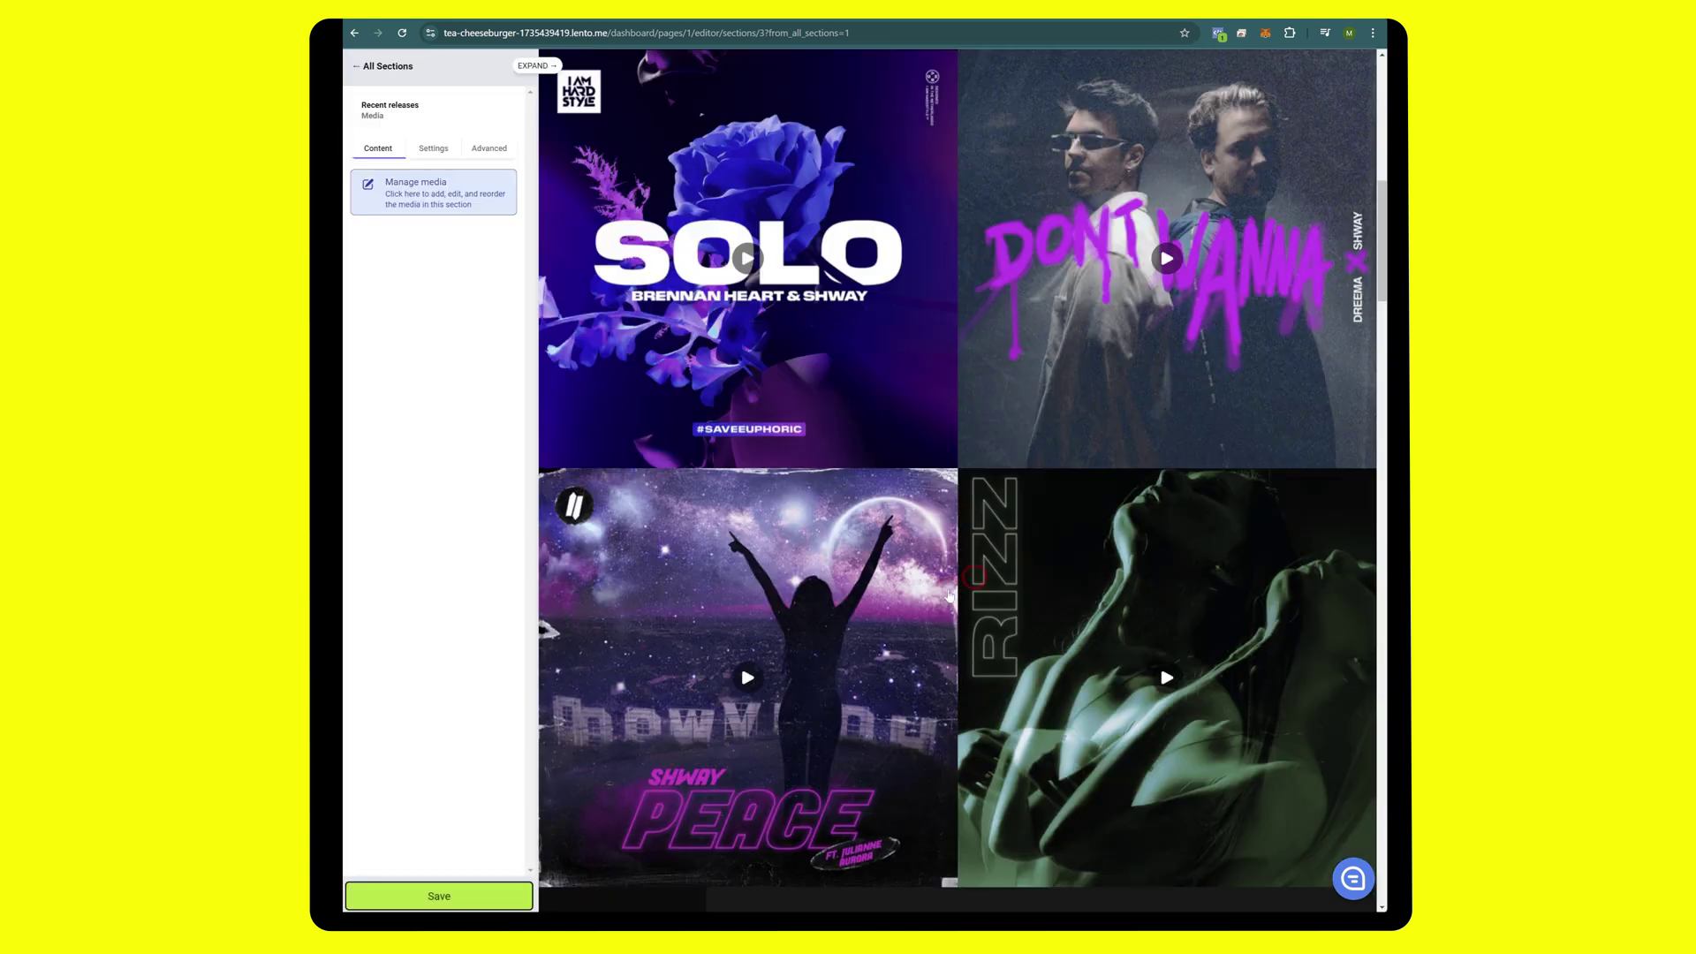
- Test the Peace release in the preview by playing its YouTube video, skipping ahead, pausing it, and closing the player
scroll(766, 444, "down", 3)
left_click(747, 480)
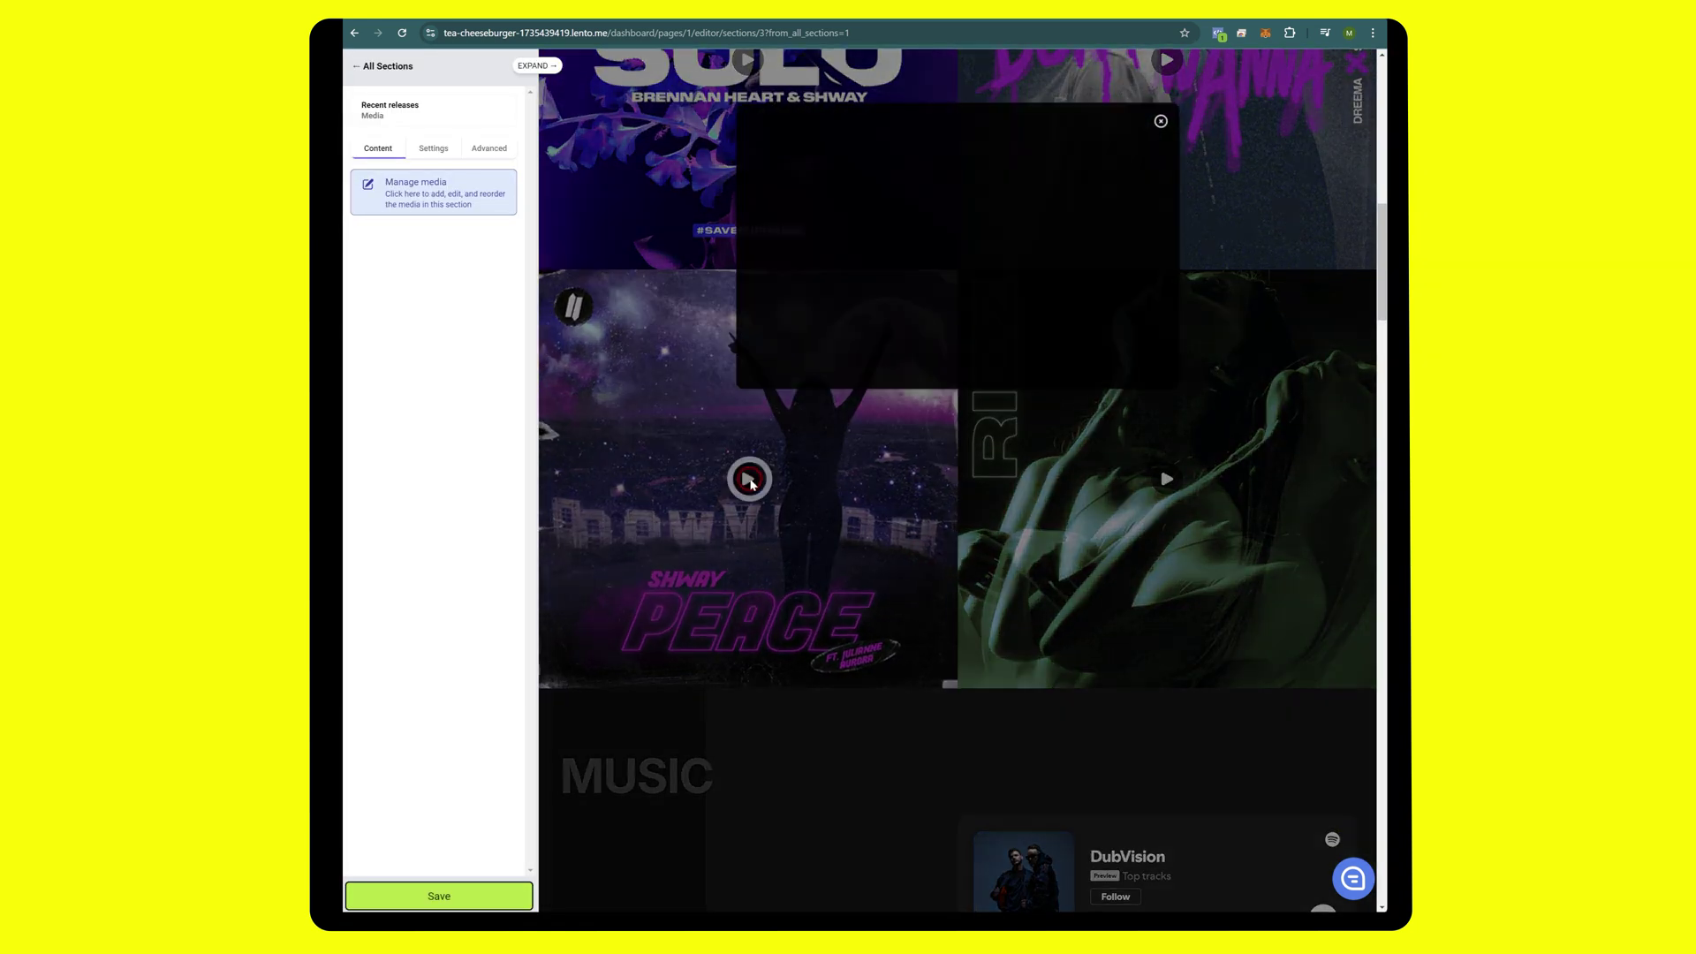
left_click(972, 274)
left_click_drag(981, 367, 984, 377)
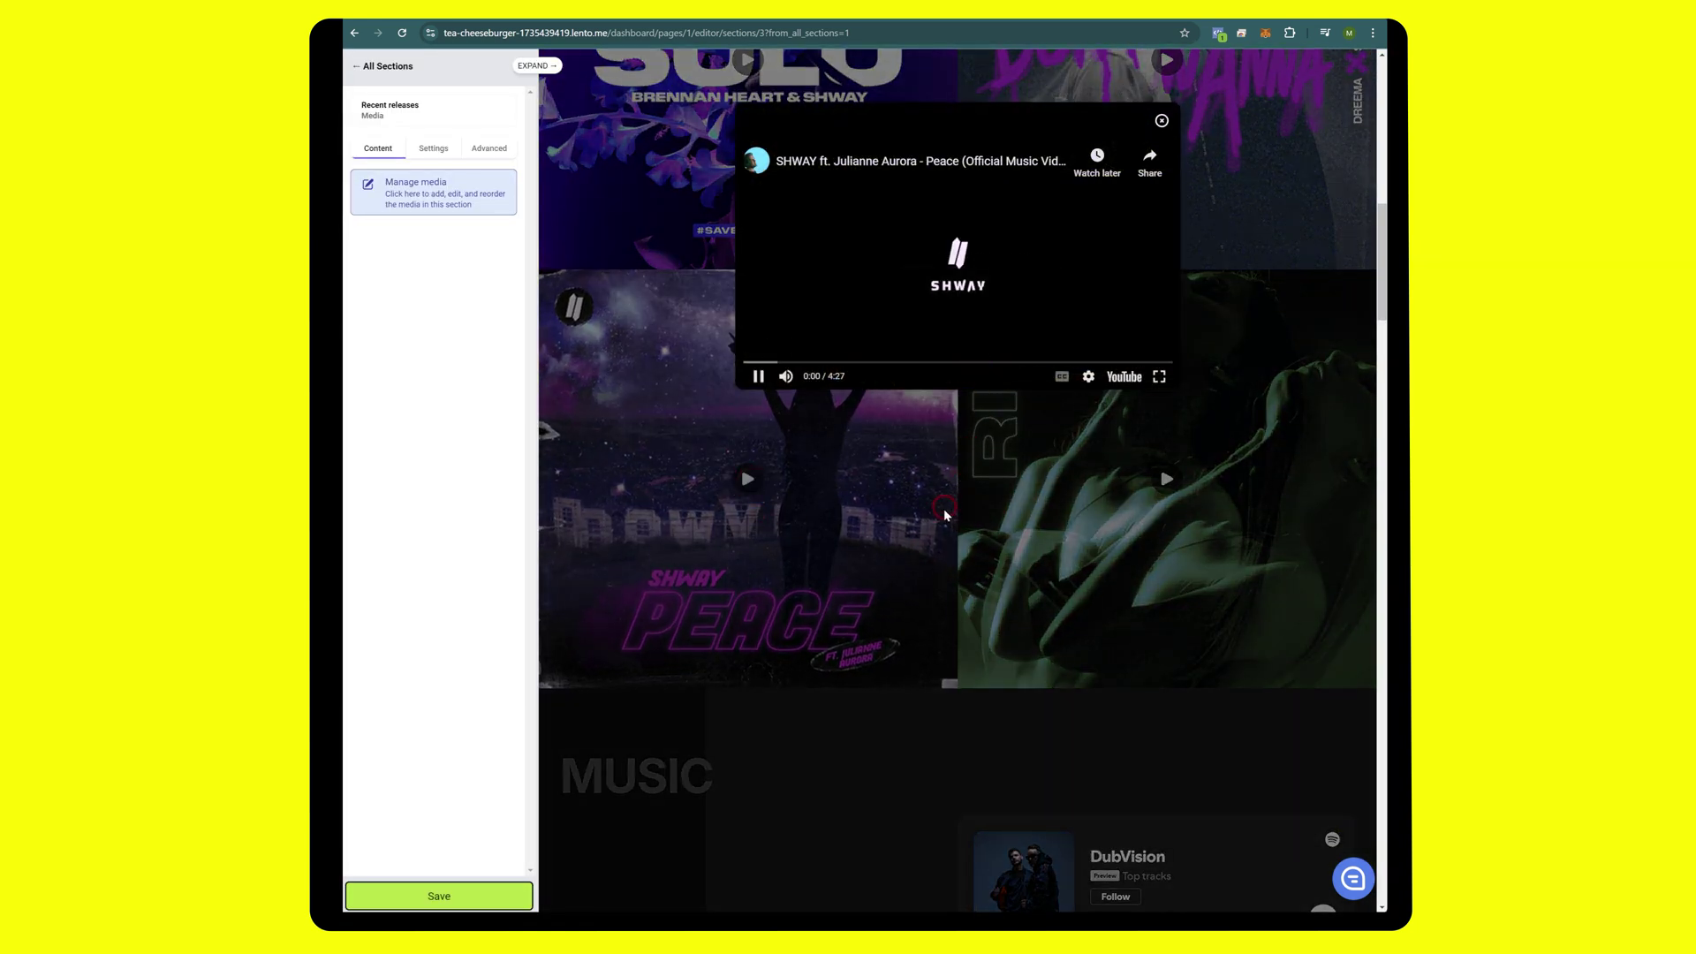
left_click(777, 364)
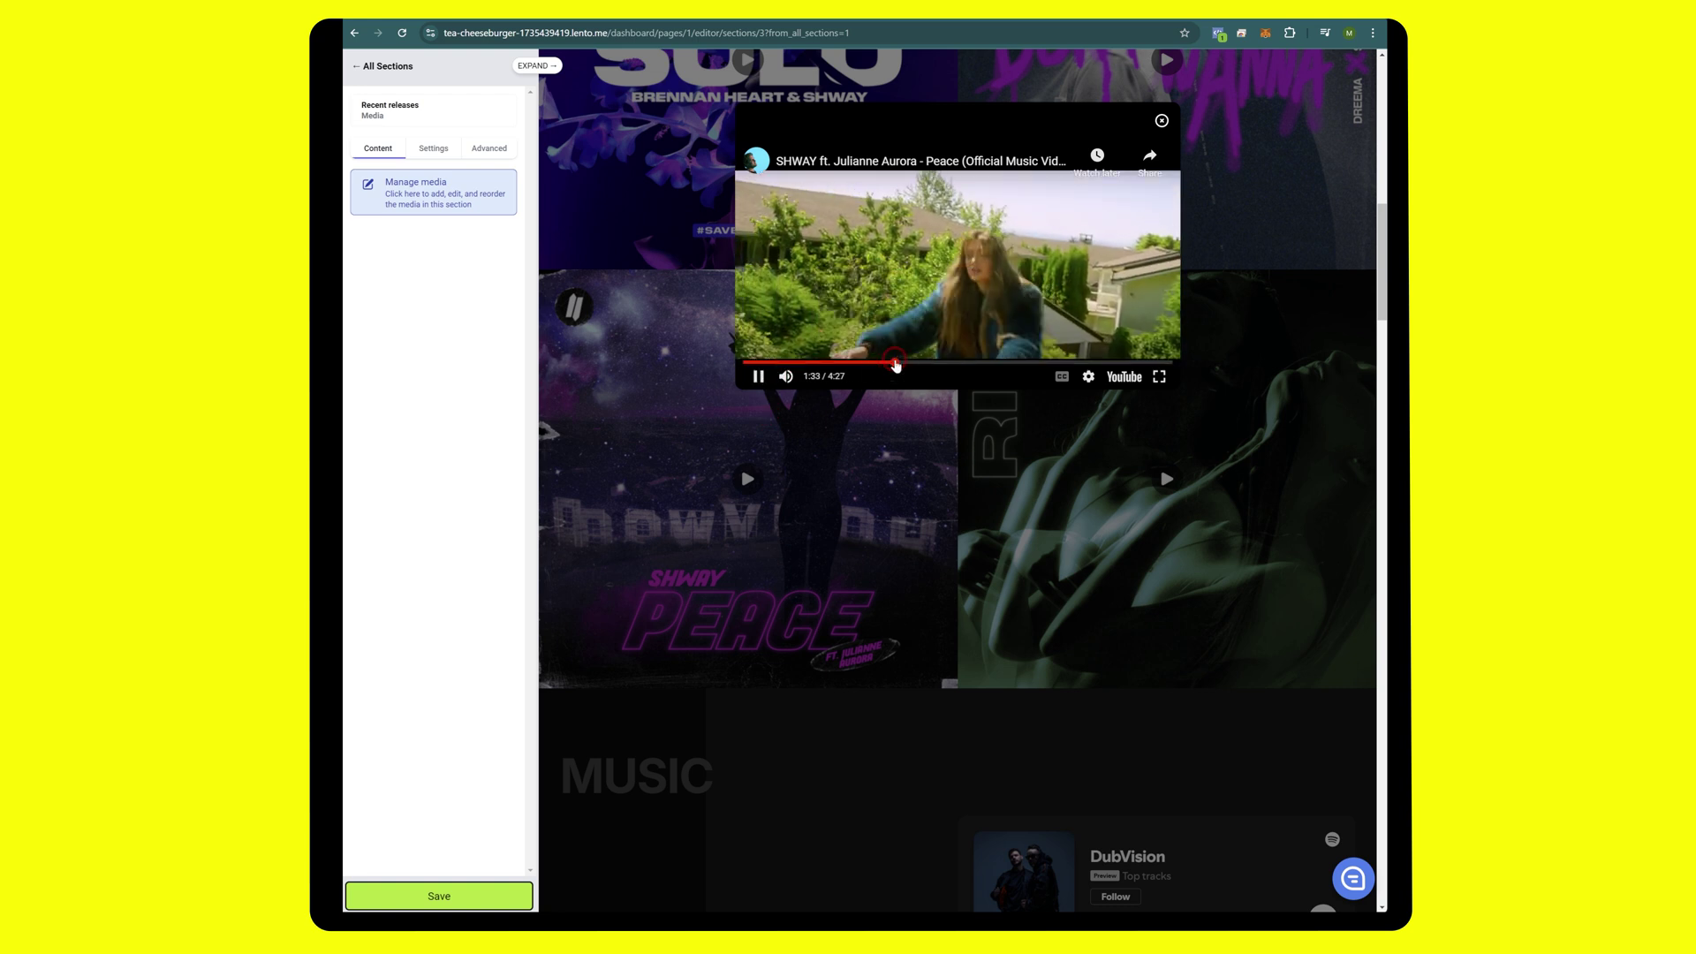
left_click(895, 363)
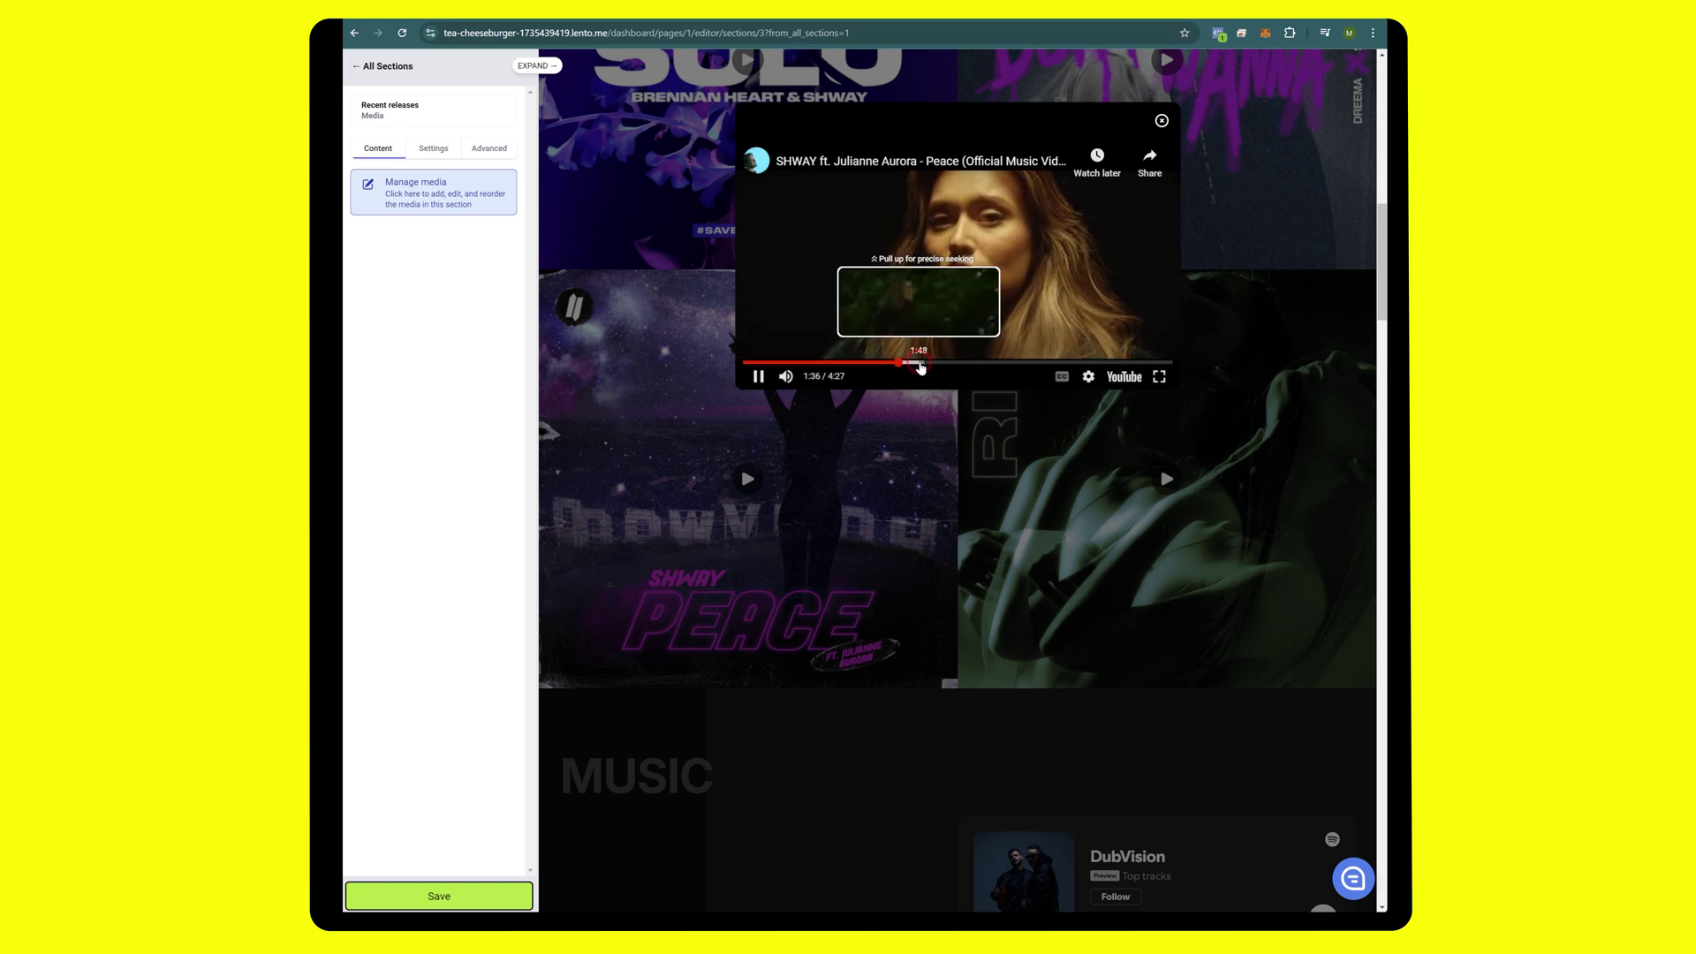
left_click(990, 237)
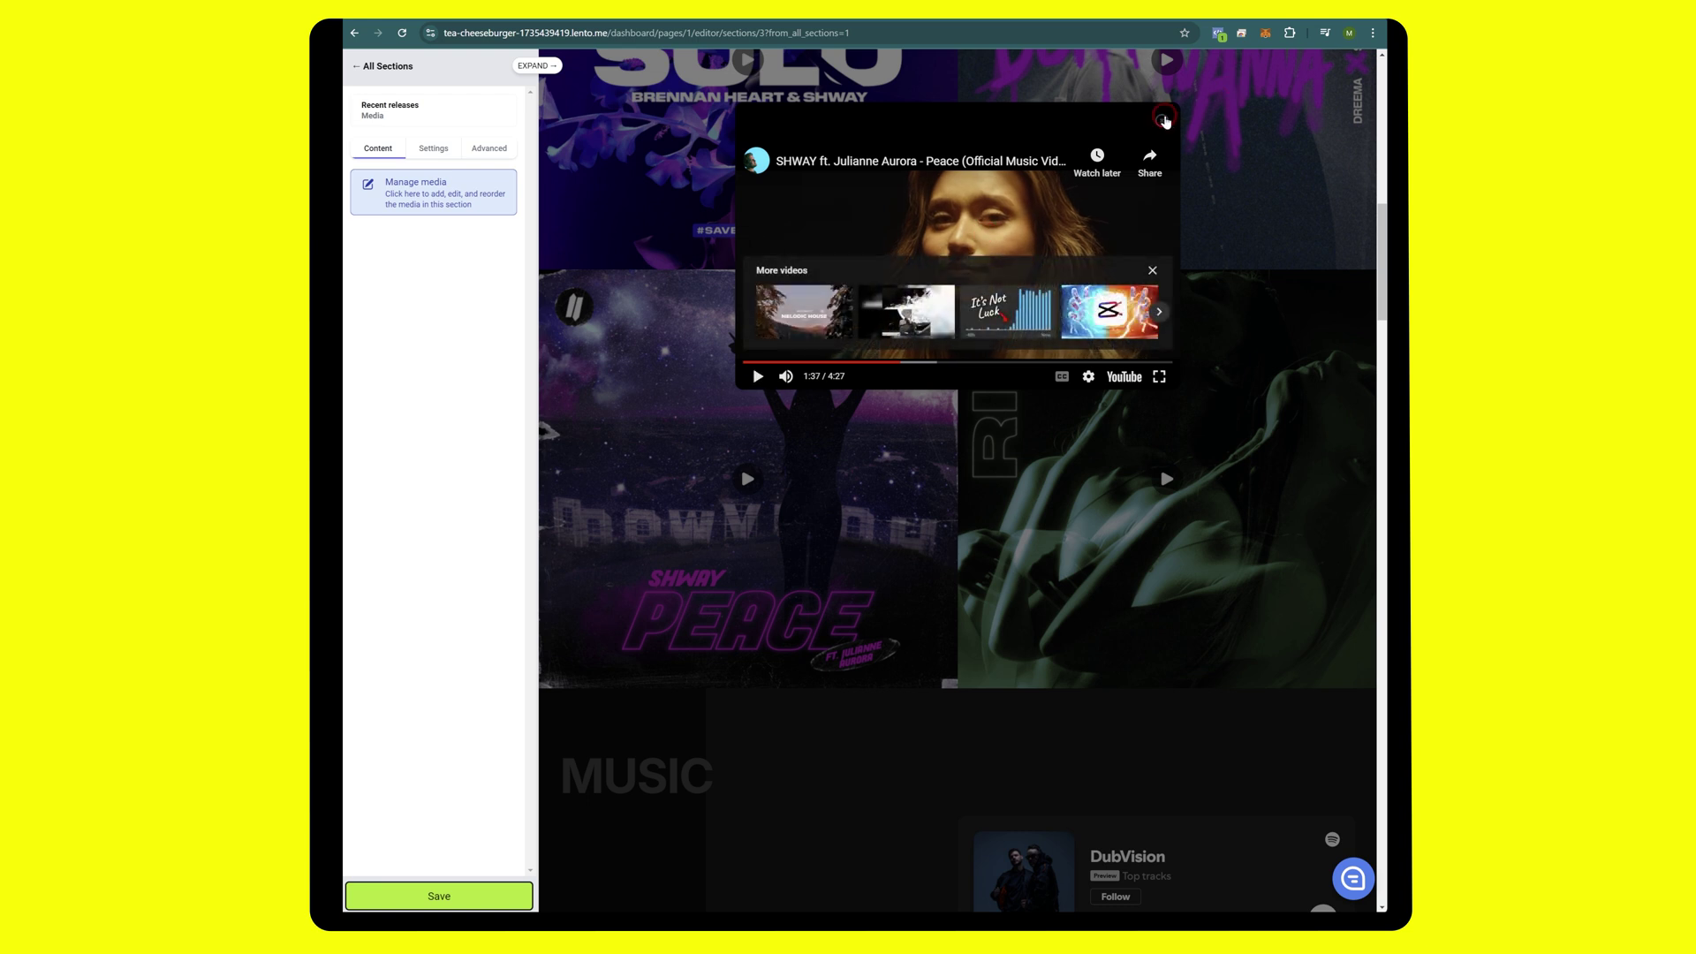
left_click(1162, 120)
- Test the Rizz release in the preview by playing its YouTube video and closing the player
left_click(1160, 499)
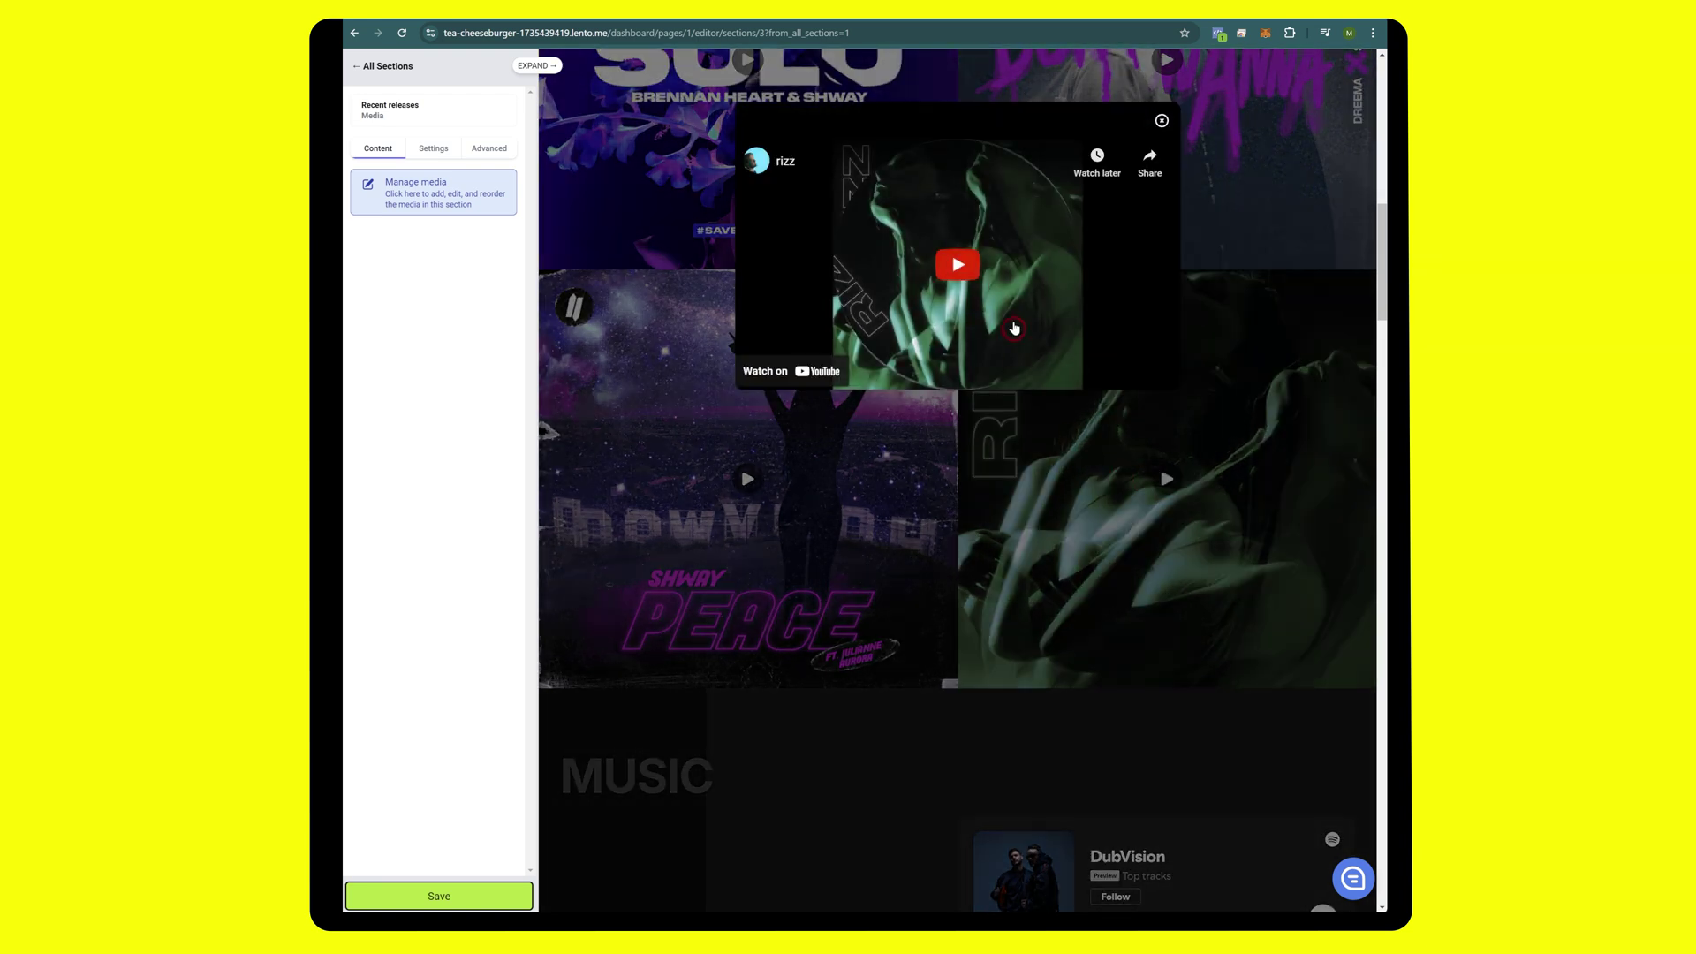
left_click(959, 265)
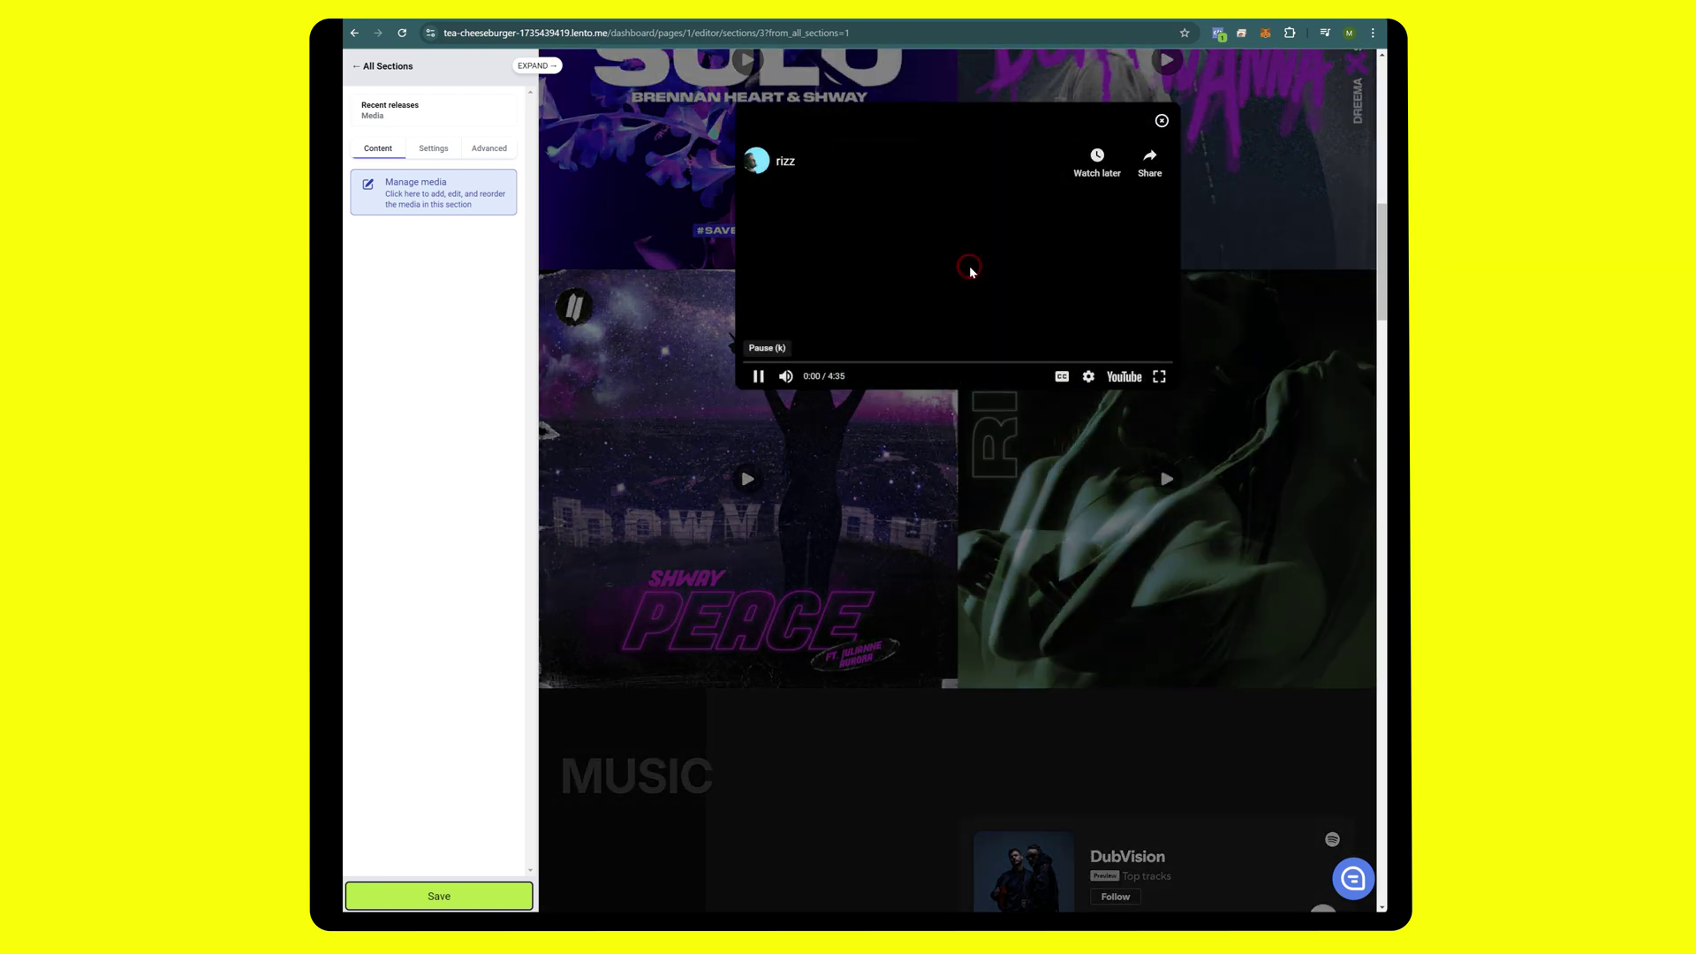
left_click(846, 364)
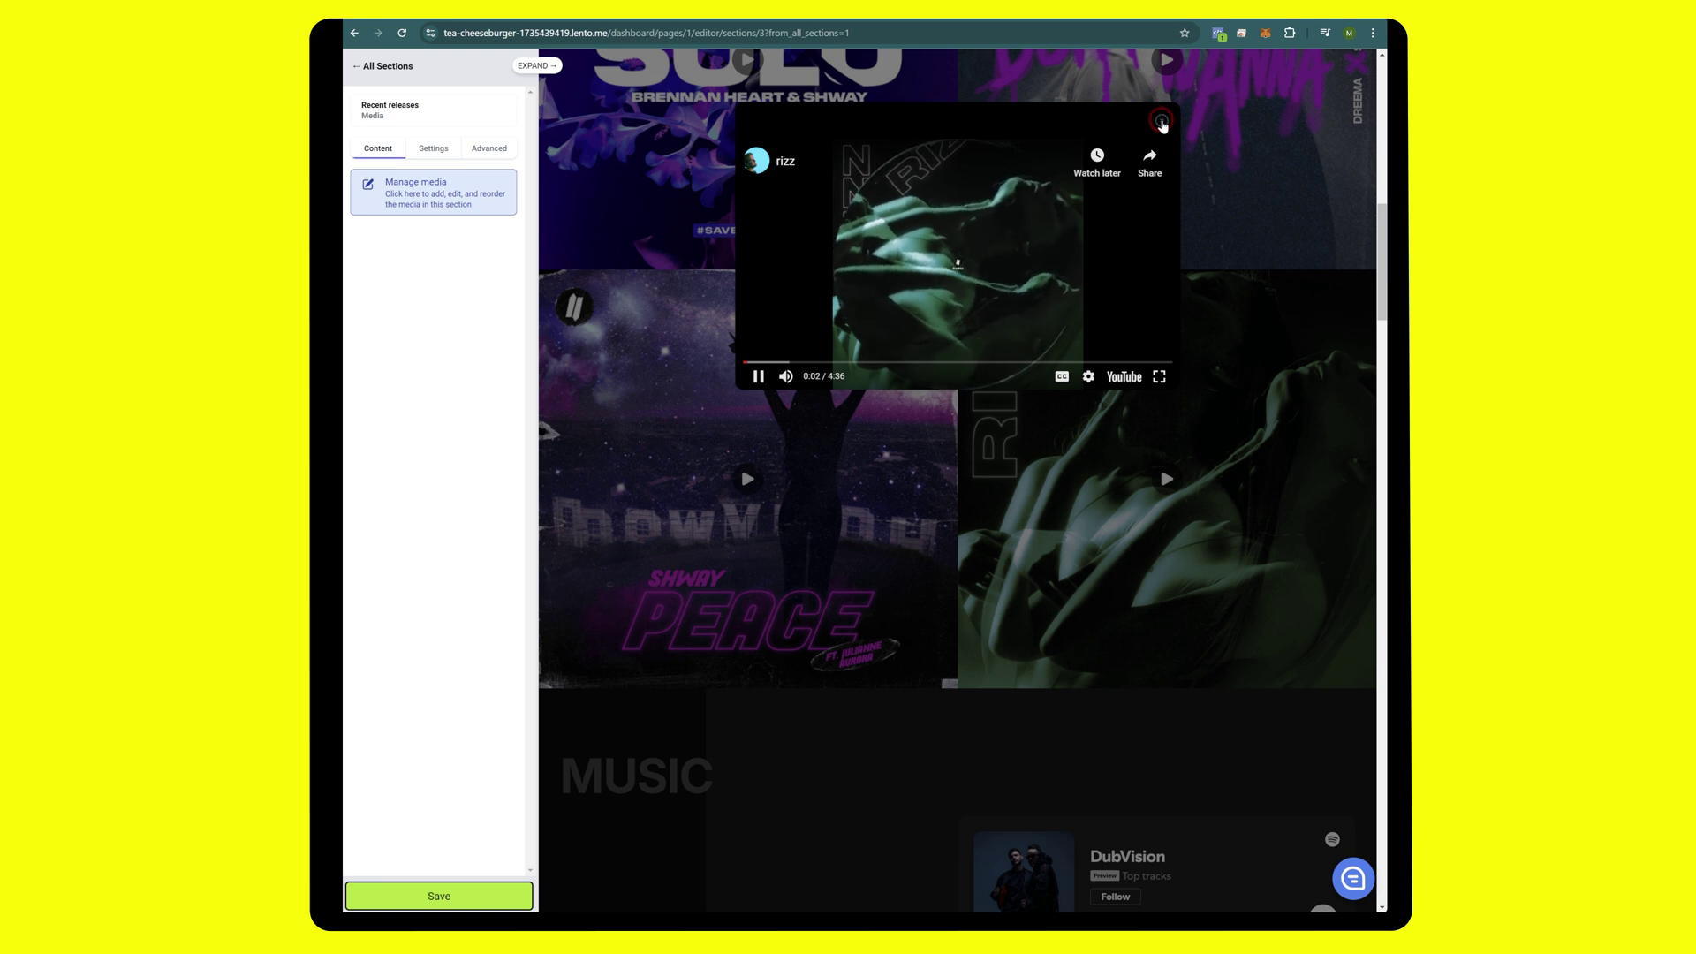
left_click(833, 352)
- Replace the Music player section's Spotify artist link with the link to the SHWAY artist page copied from Spotify
scroll(826, 364, "down", 4)
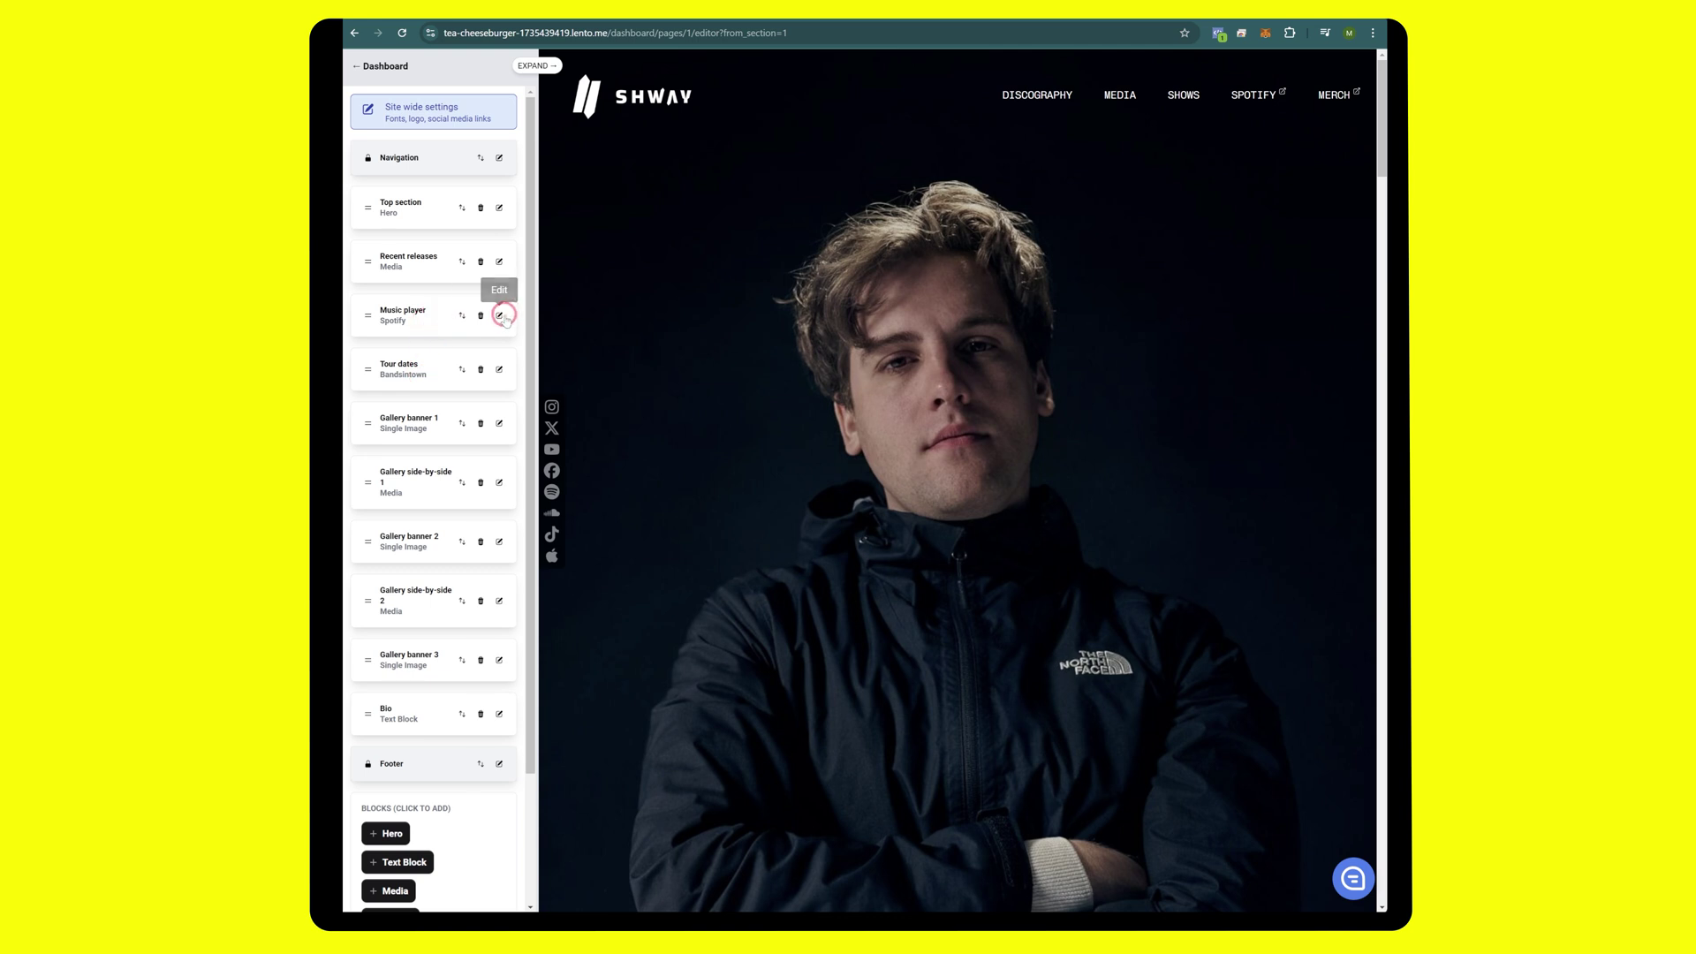
left_click(500, 315)
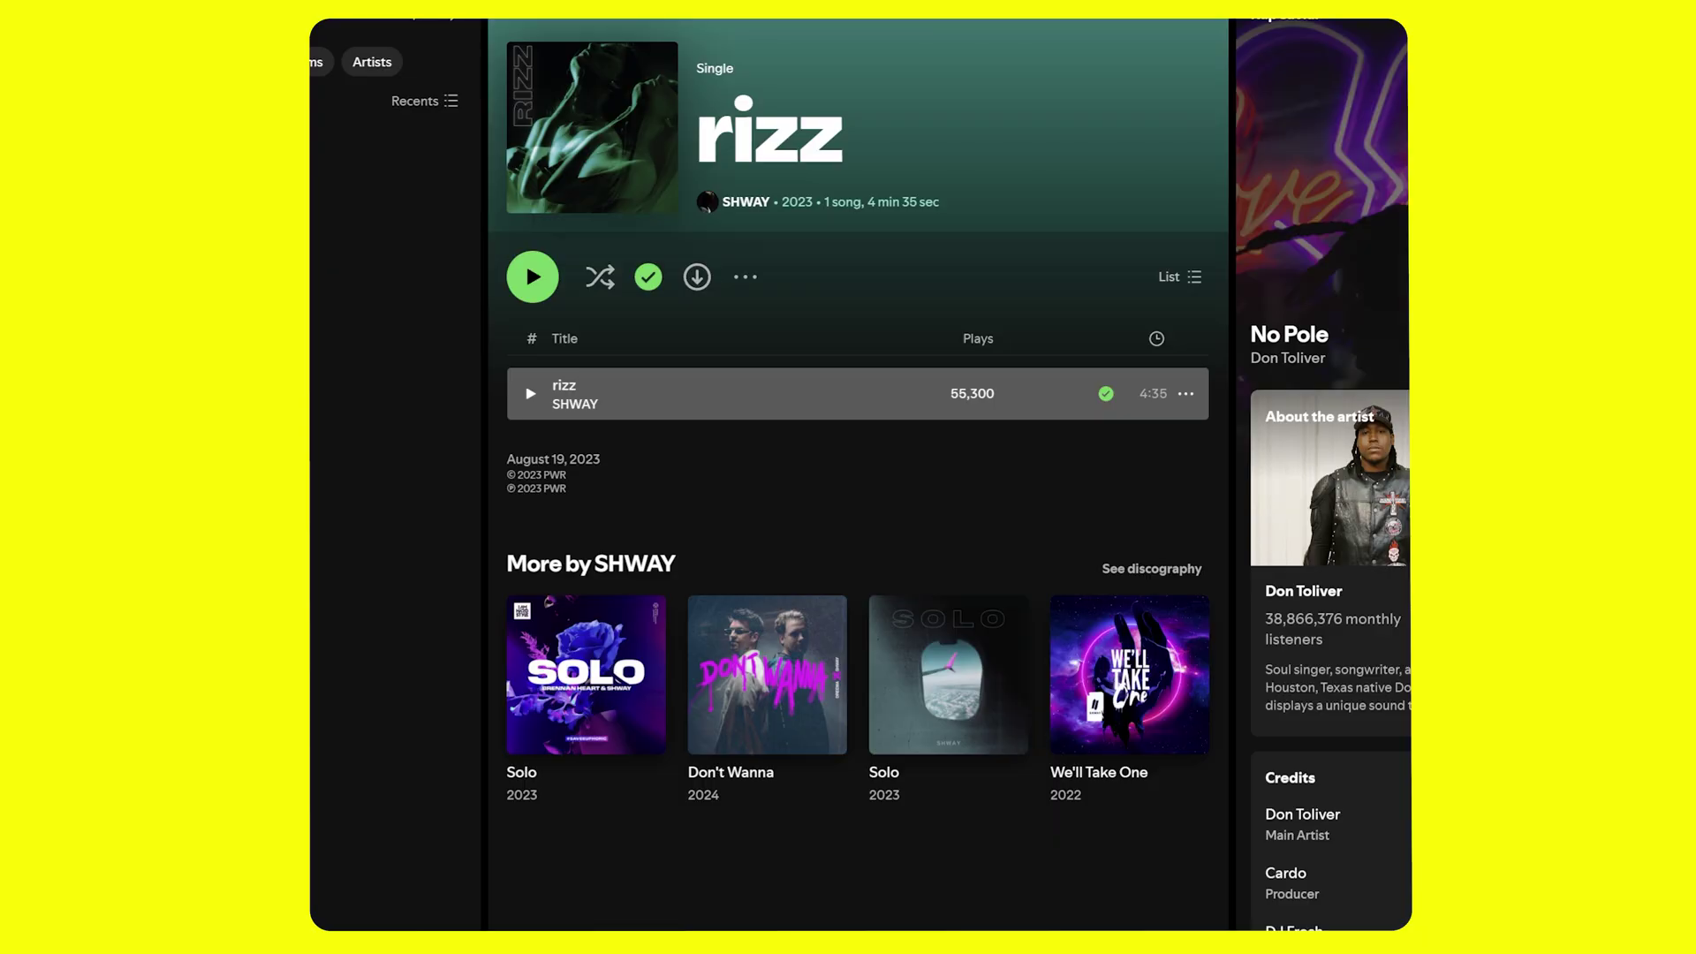
left_click(575, 404)
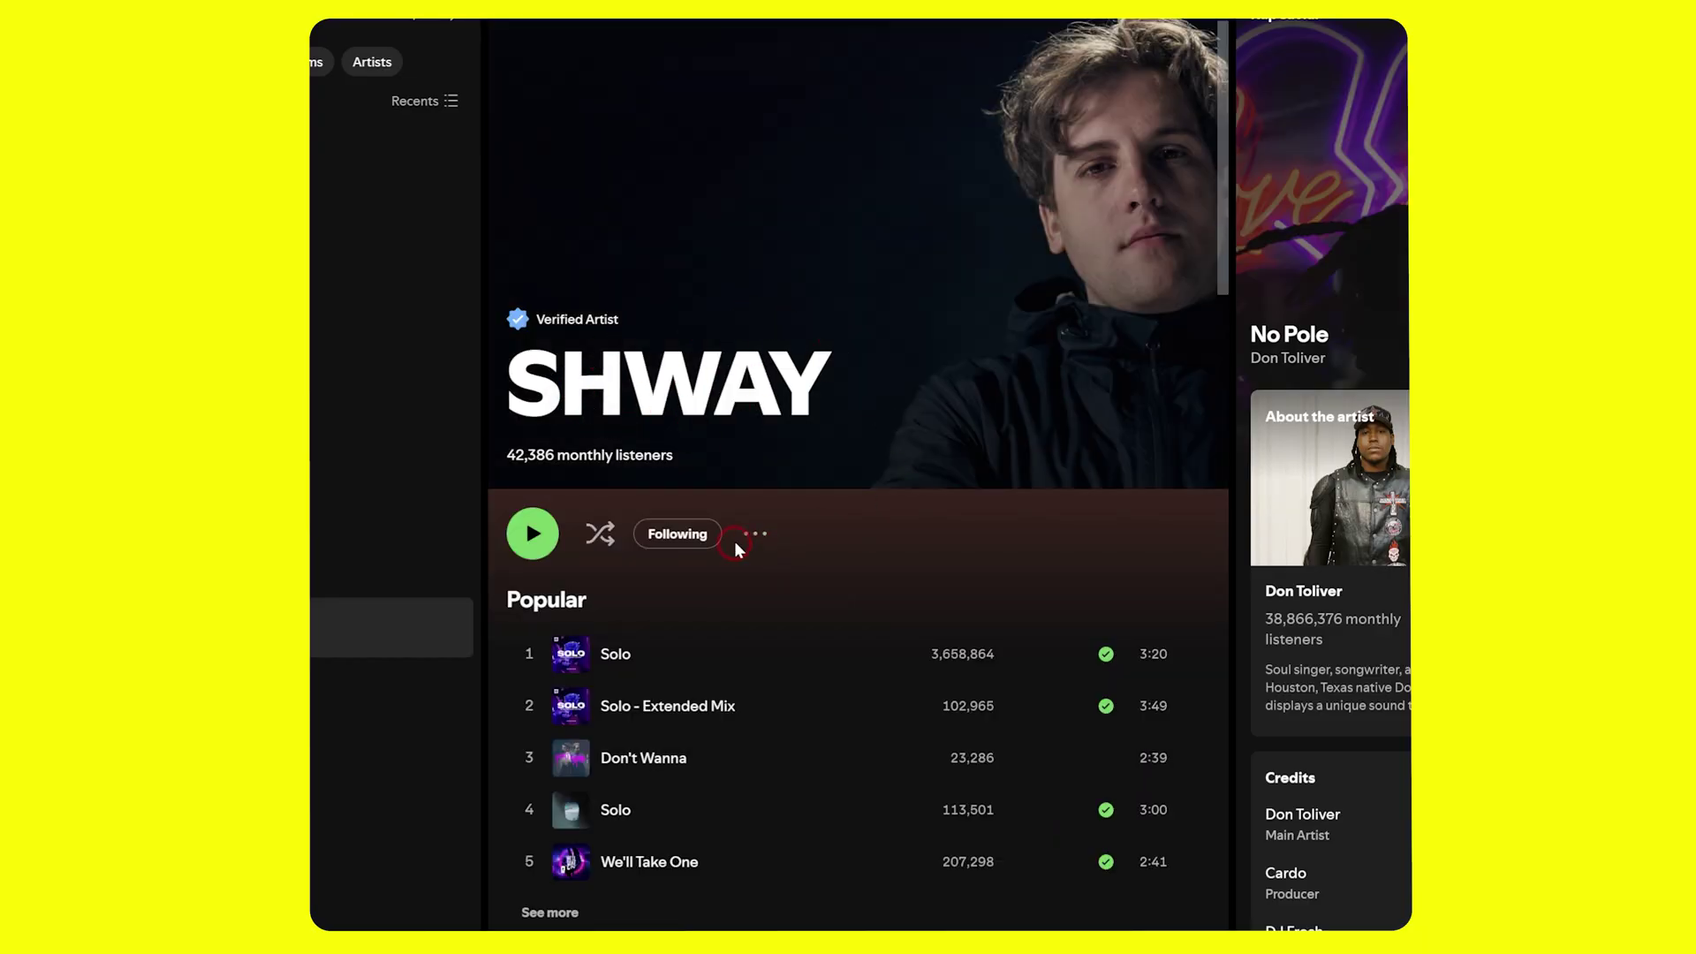
left_click(755, 534)
mouse_move(850, 751)
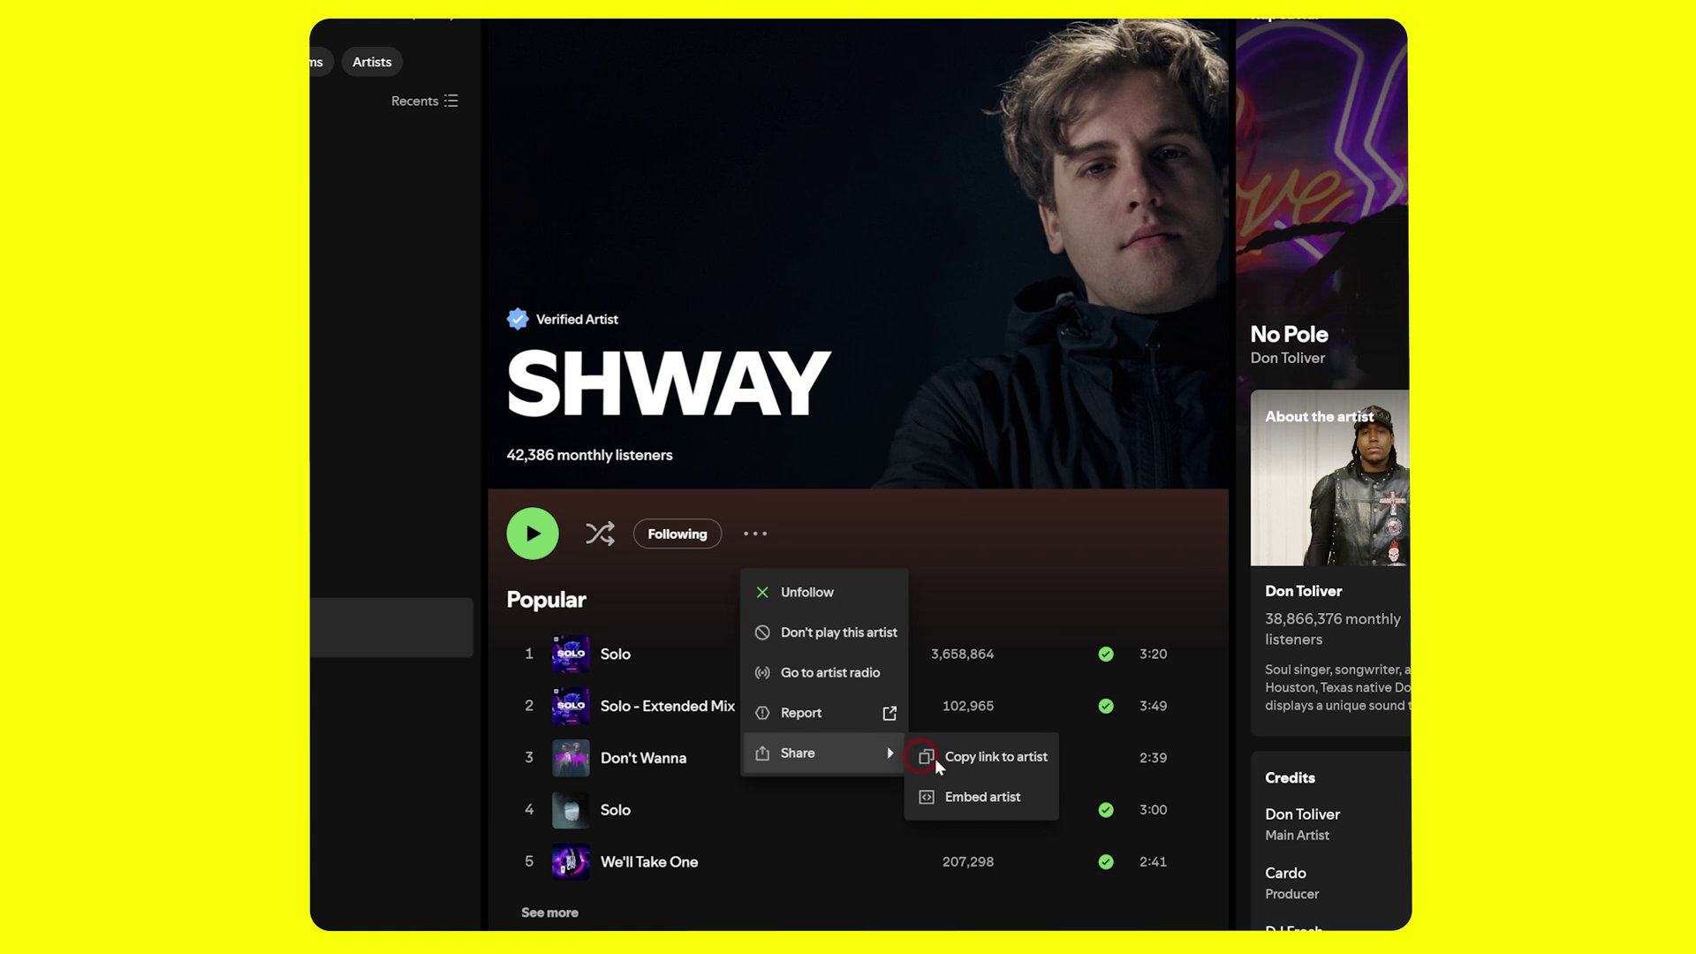
left_click(1013, 758)
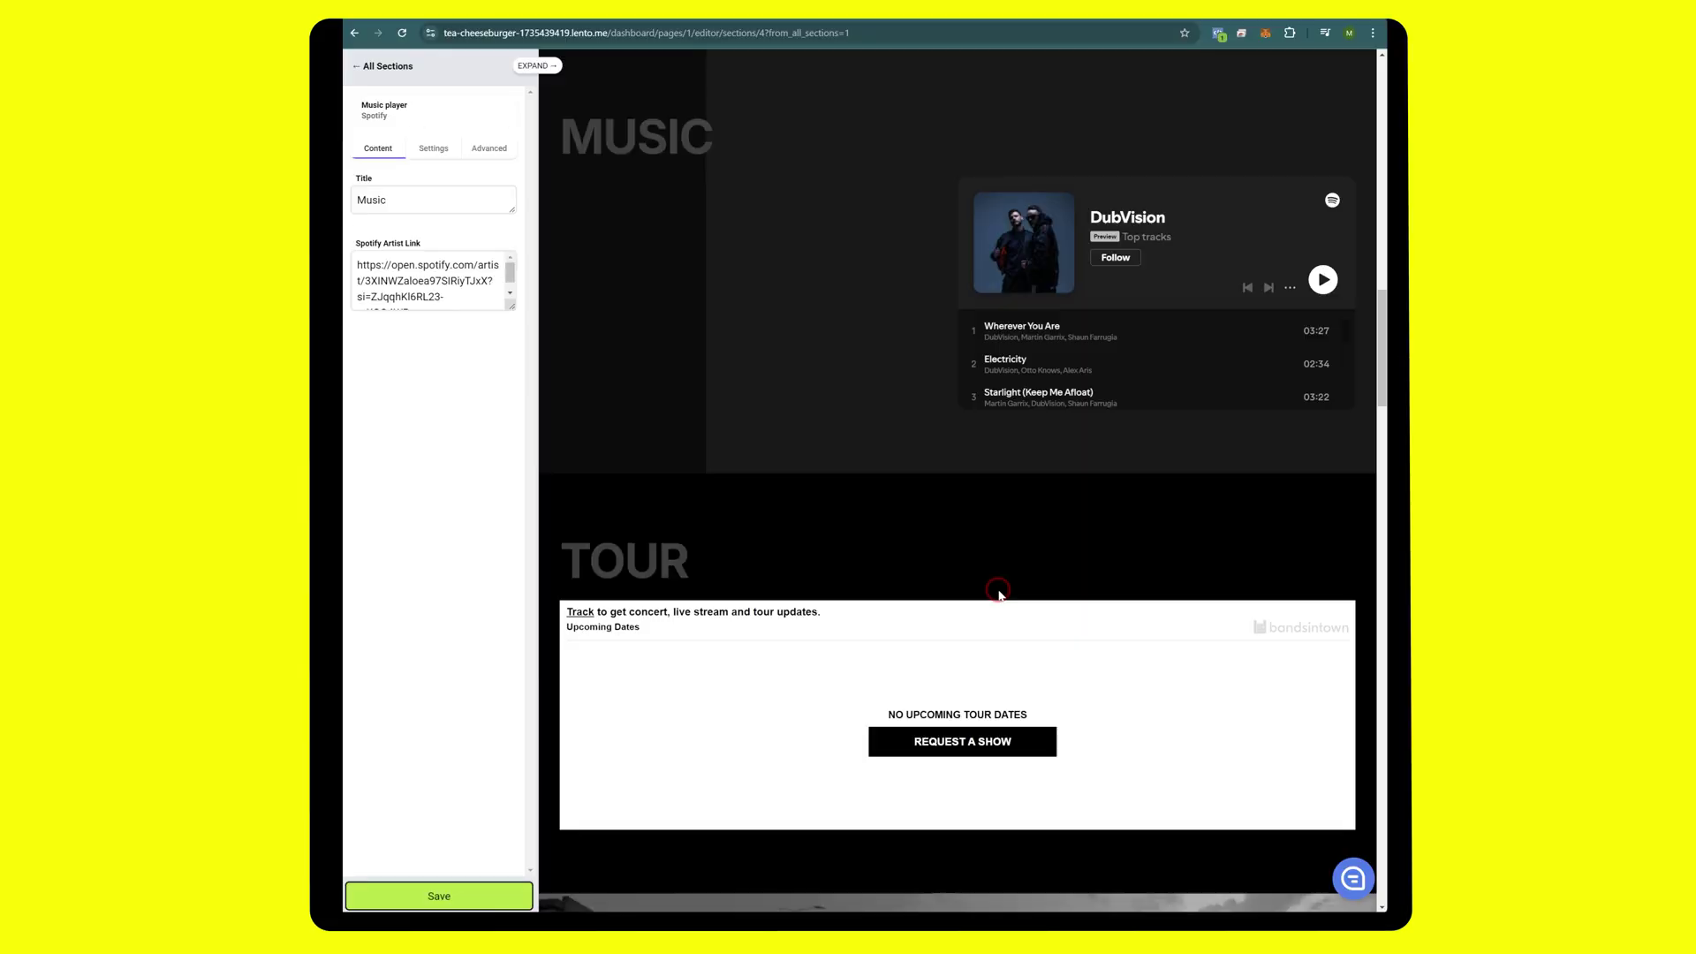
left_click(455, 296)
key("ctrl+a")
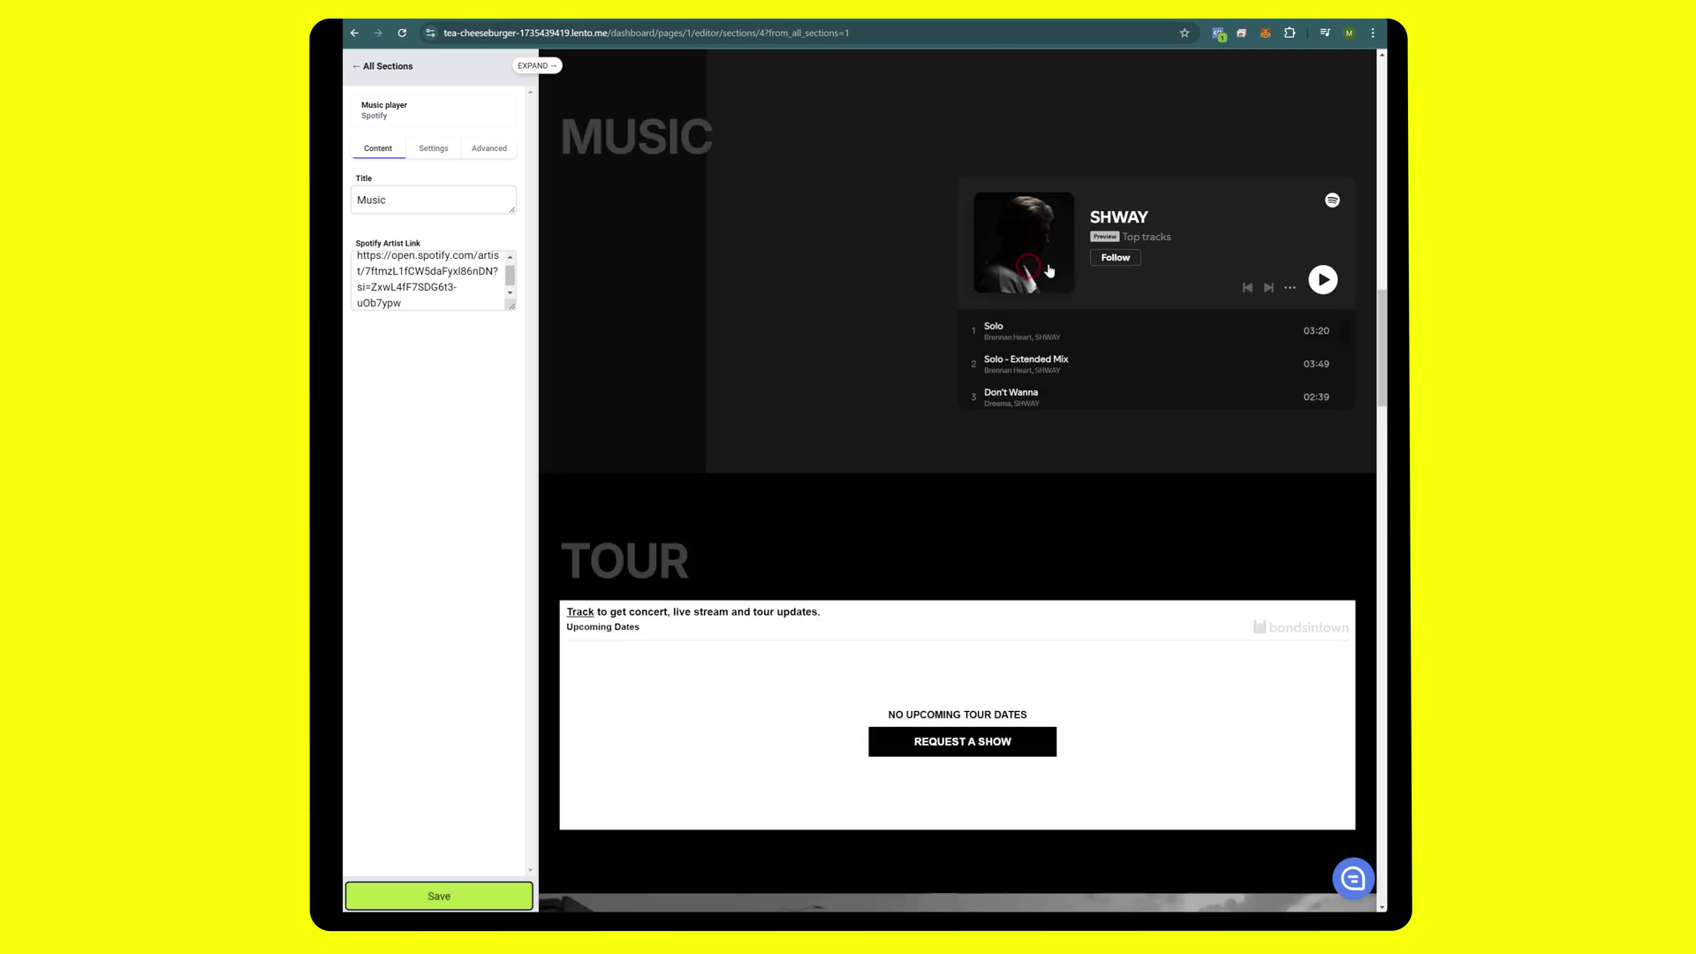
- Delete the Tour dates Bandsintown section from the page
scroll(1099, 275, "down", 3)
scroll(1098, 273, "up", 5)
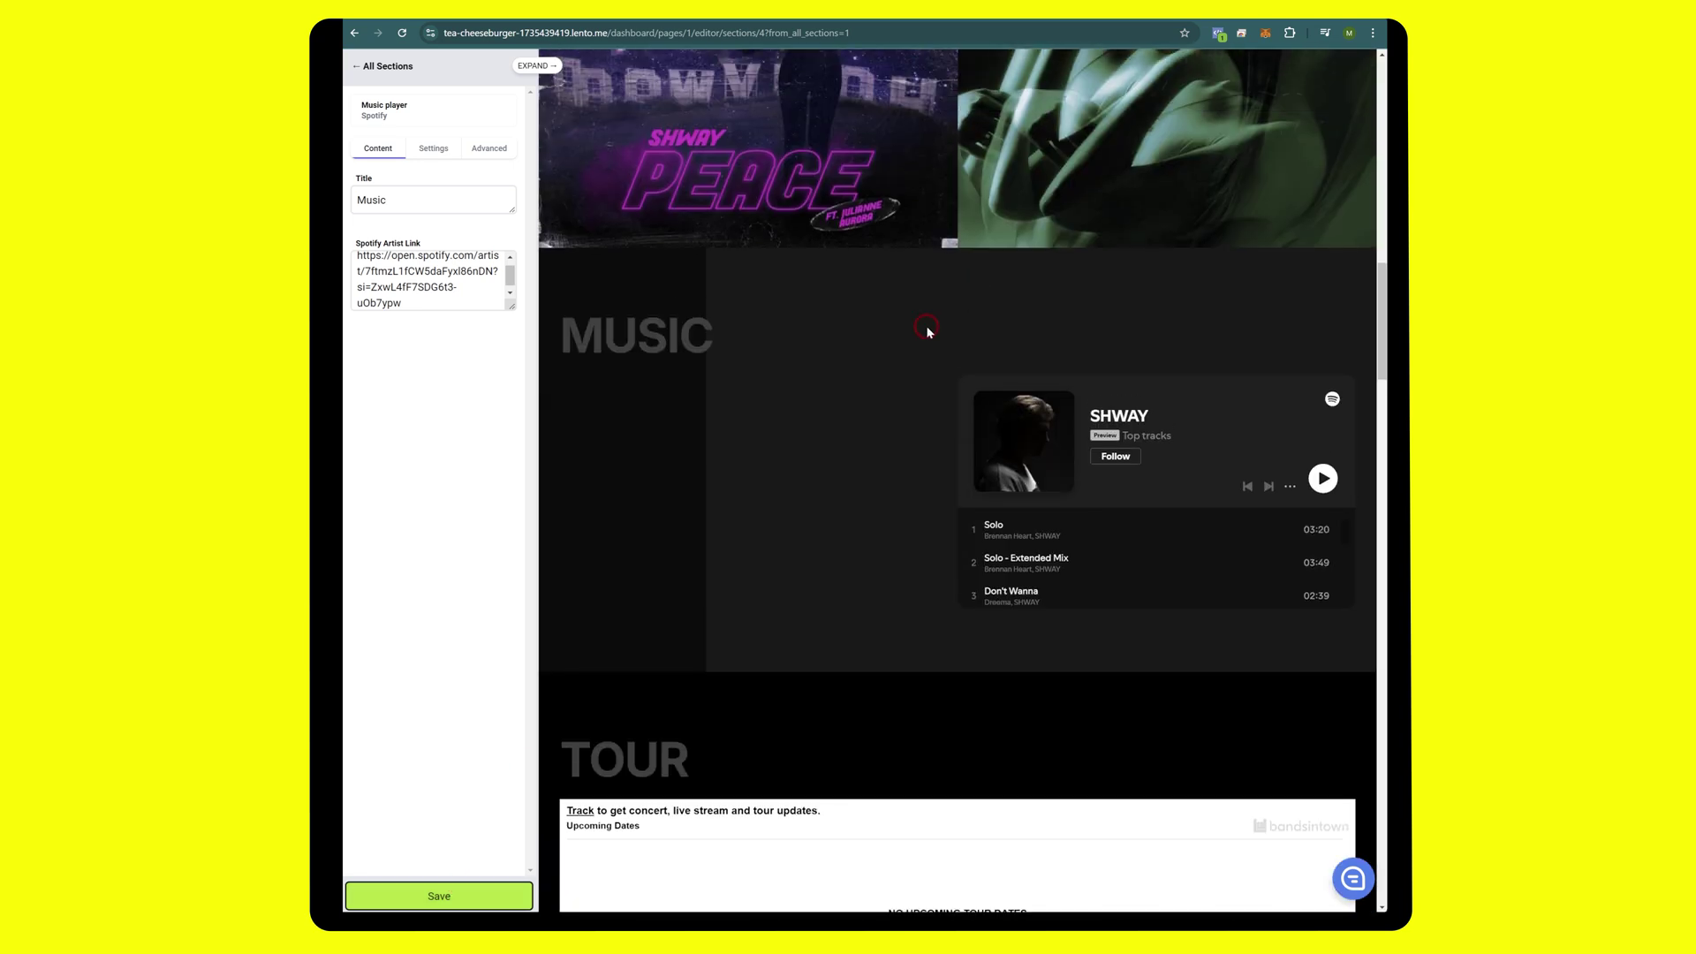
scroll(927, 332, "up", 15)
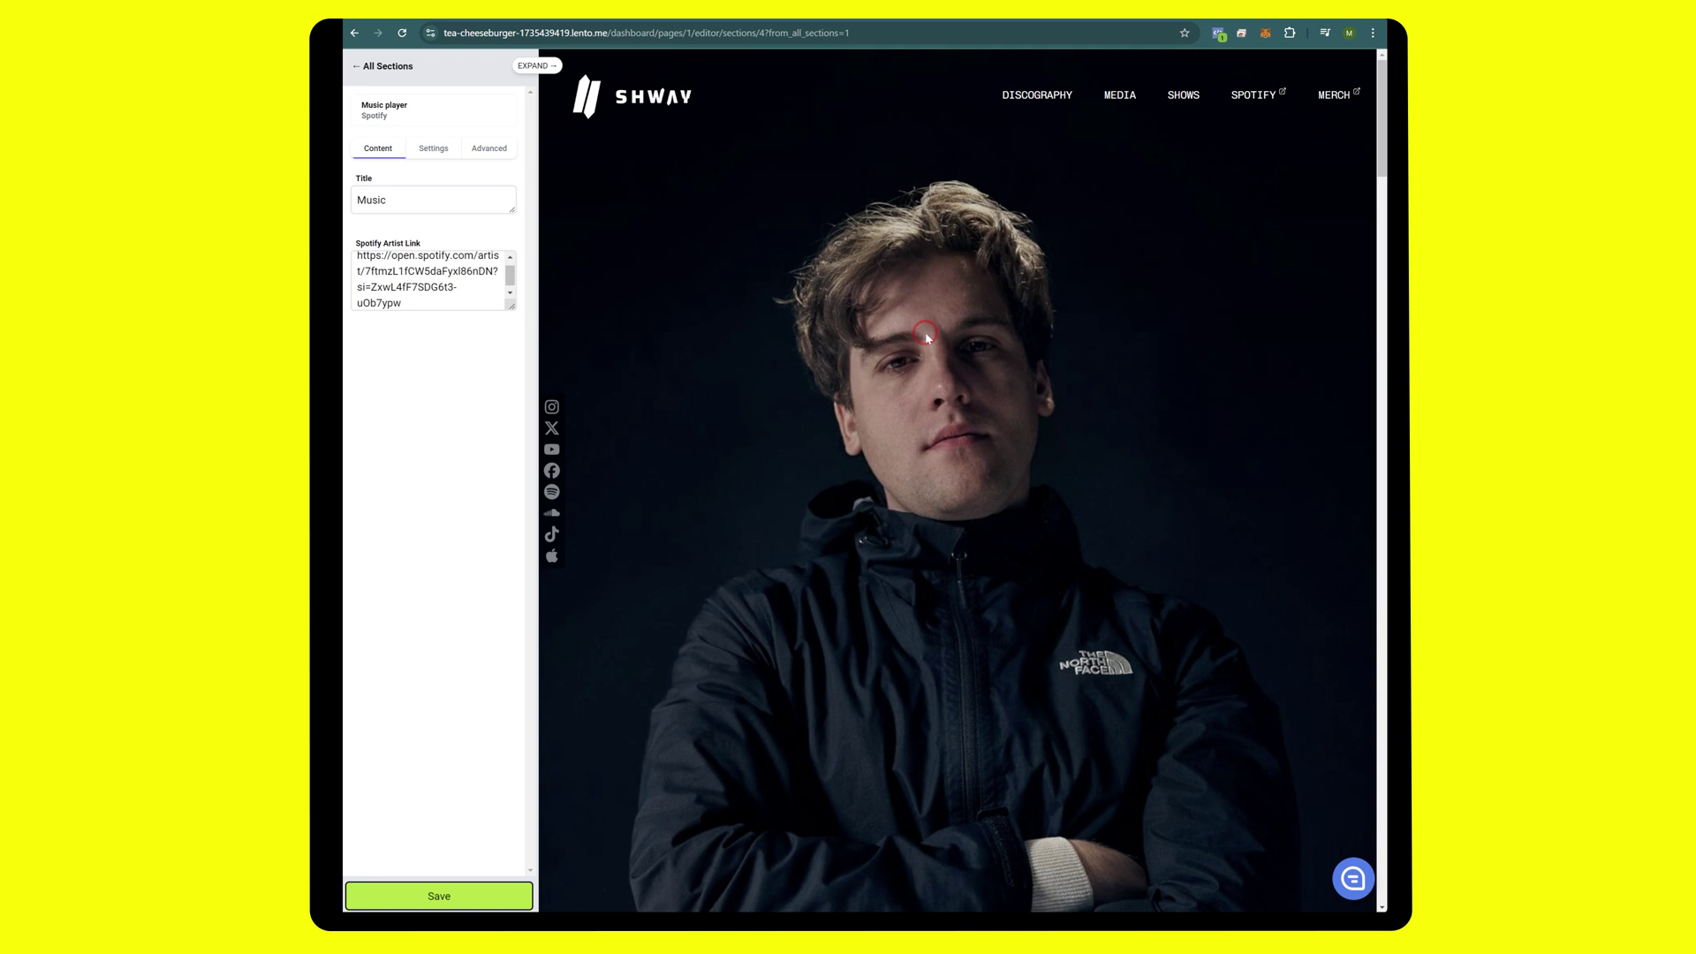
scroll(926, 335, "down", 15)
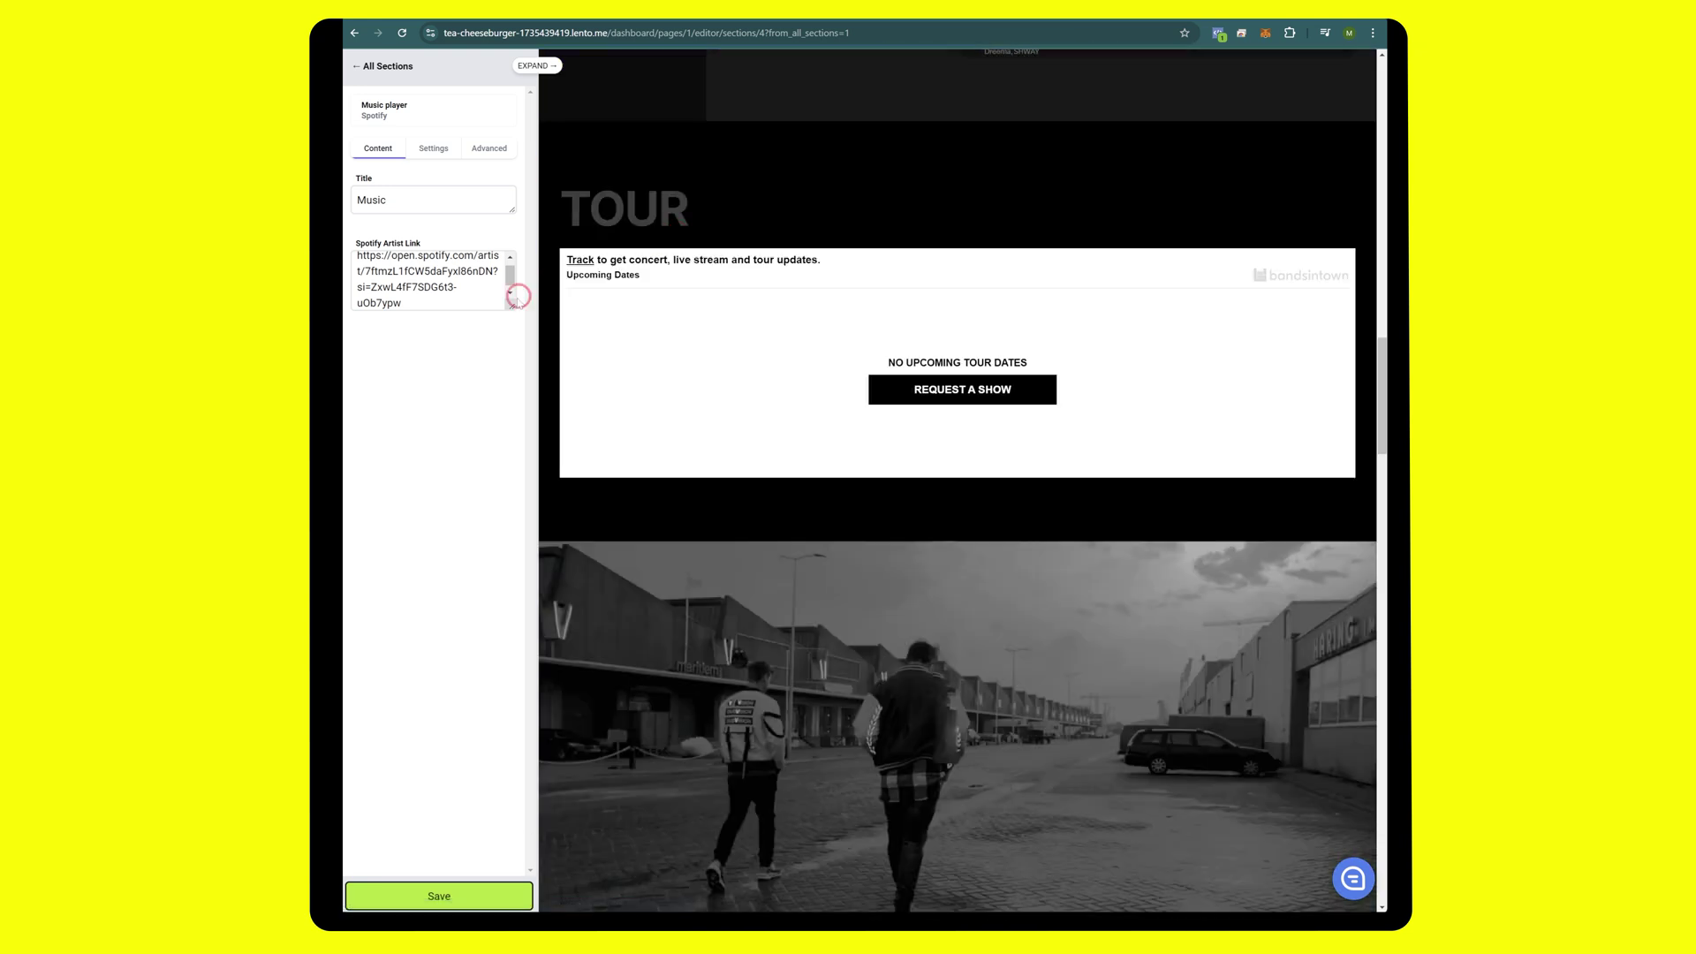
left_click(382, 67)
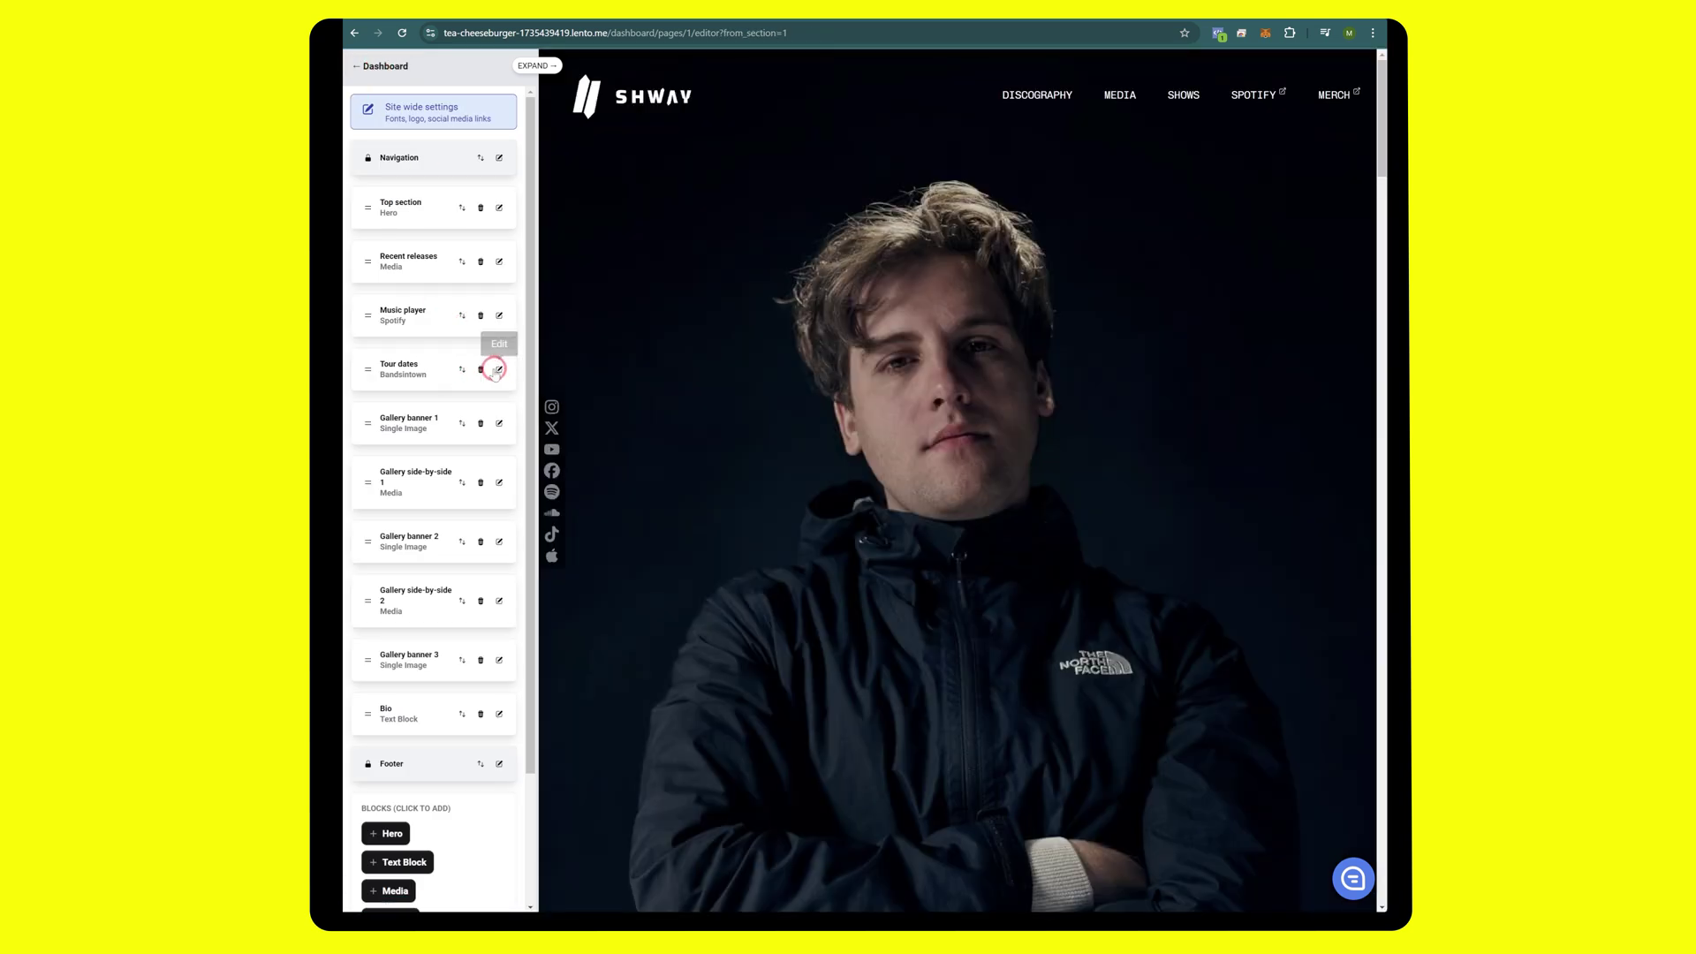
left_click(468, 368)
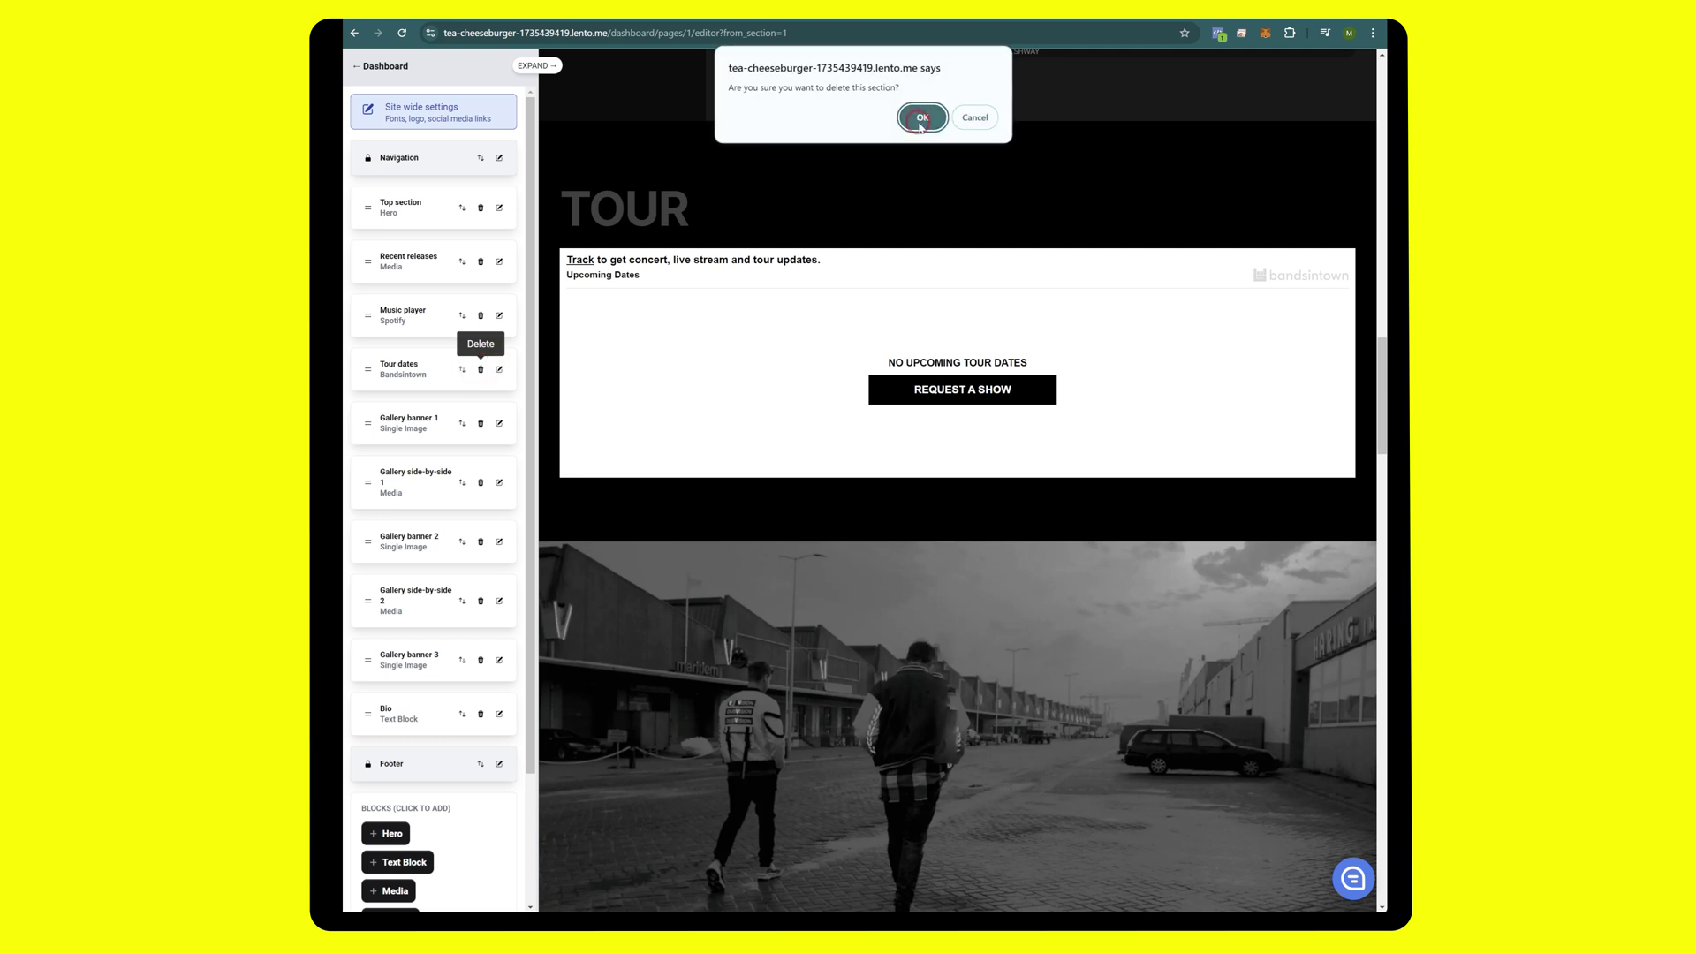
left_click(922, 117)
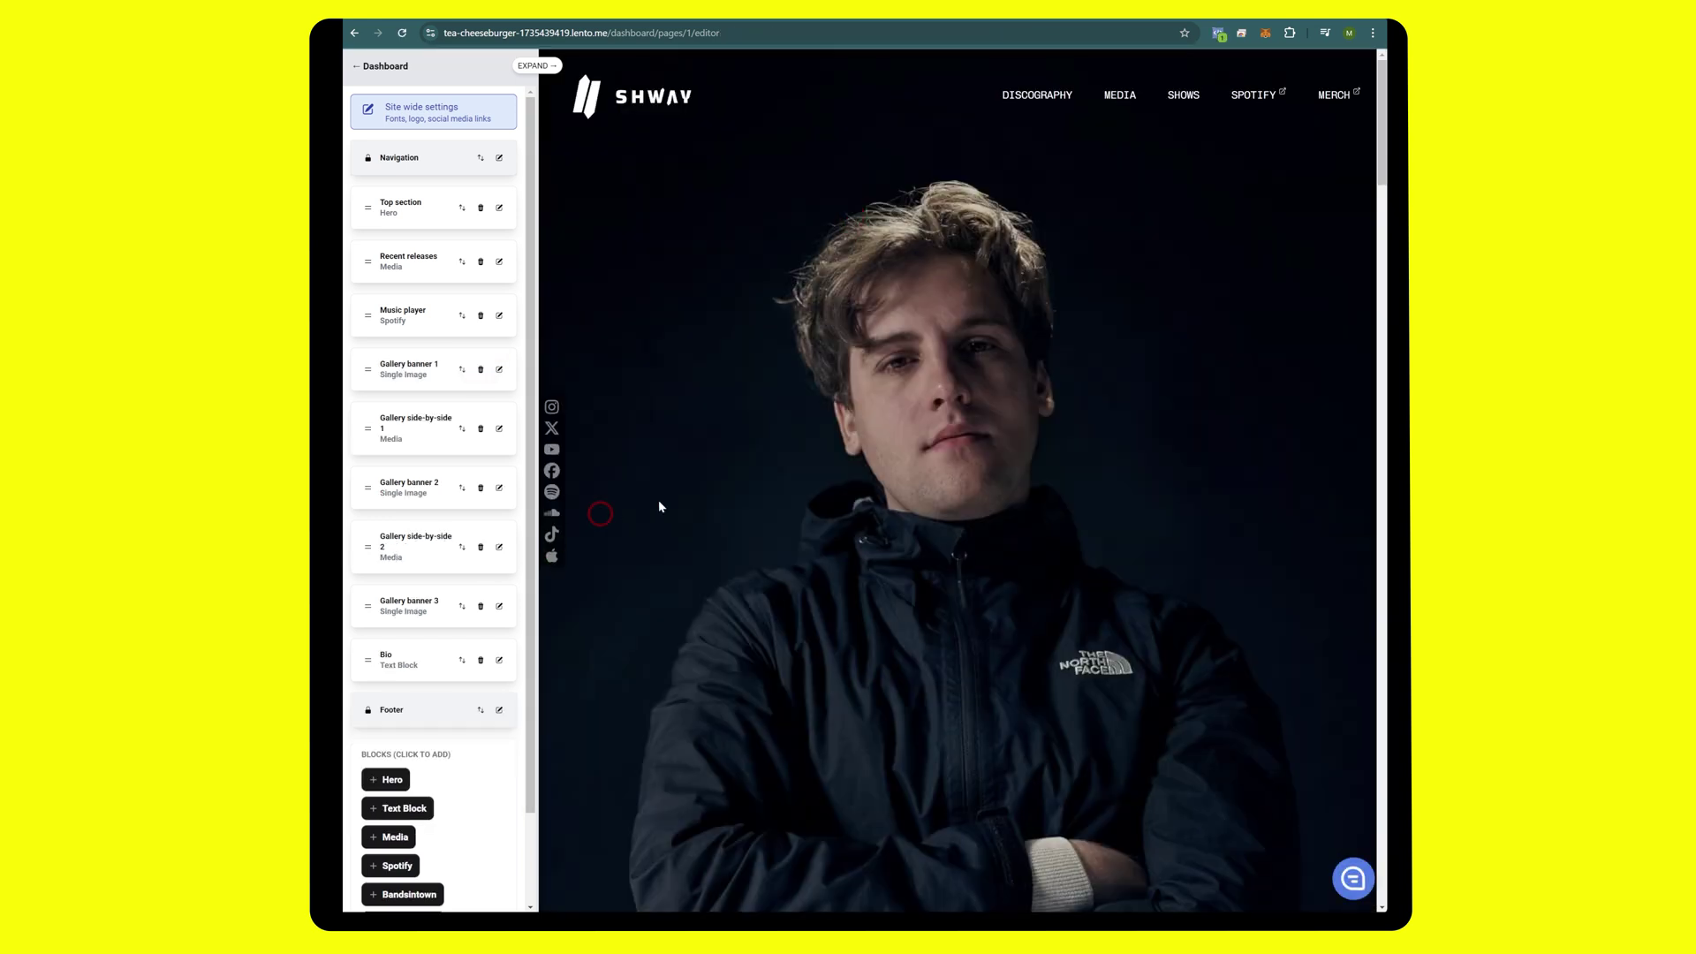
- Add an Upcoming Shows block and move it between the Music player and Gallery banner 1 sections
scroll(663, 503, "down", 10)
scroll(741, 484, "down", 8)
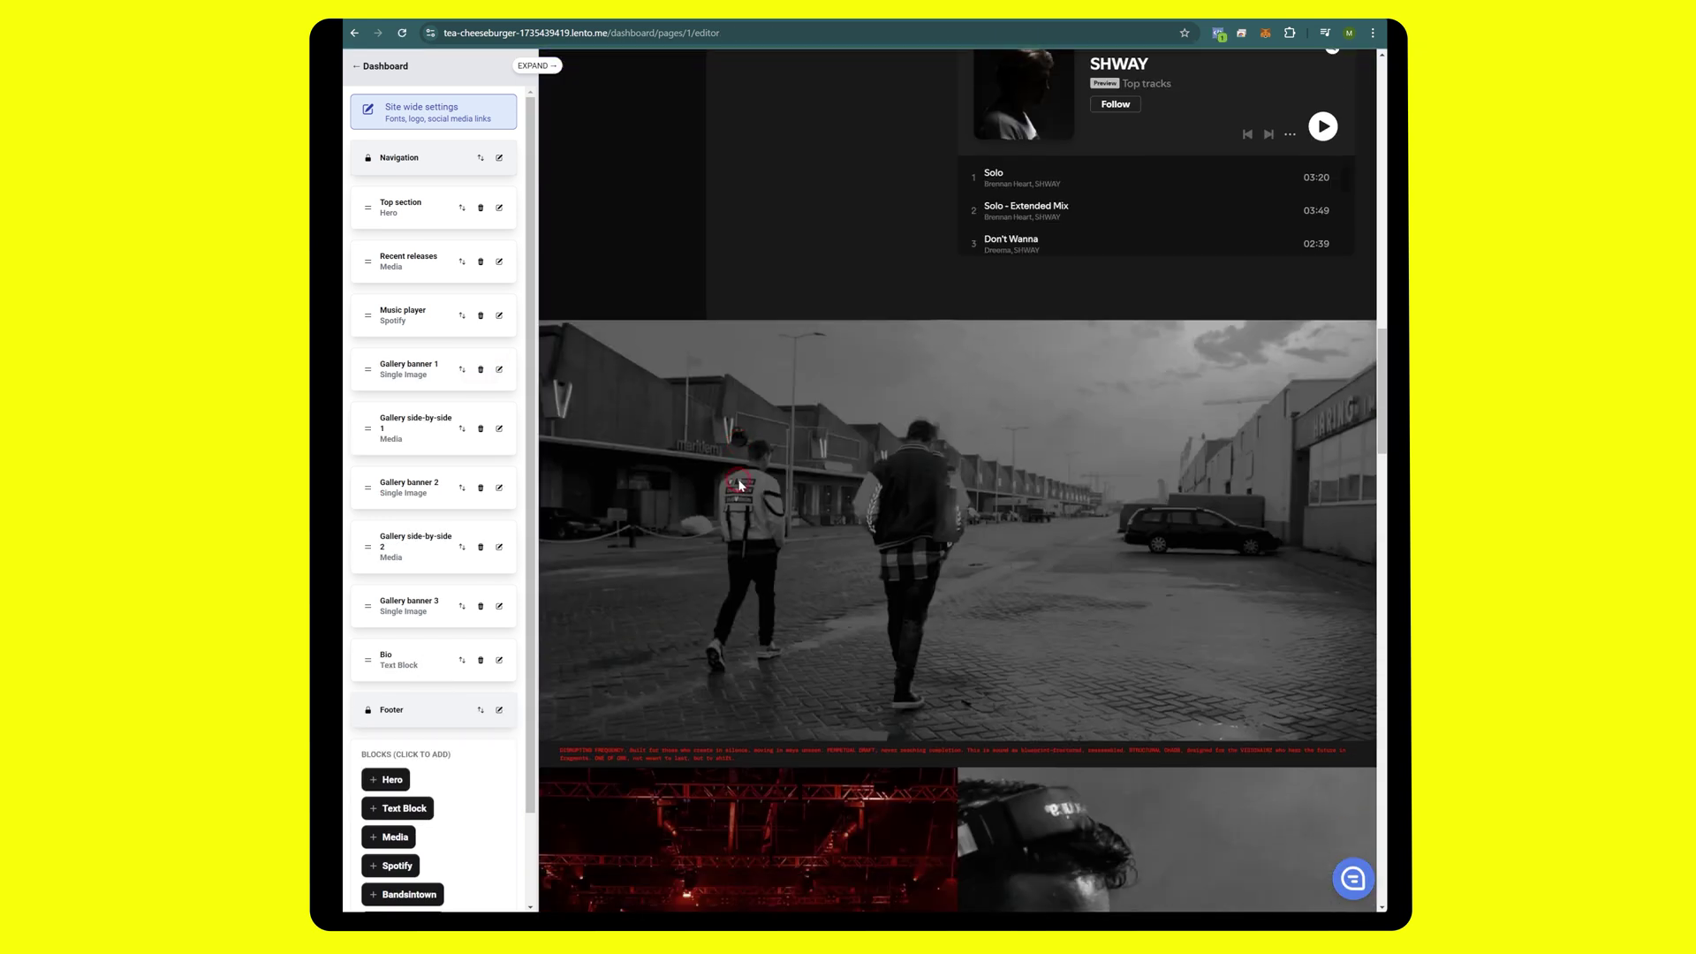
scroll(742, 454, "up", 2)
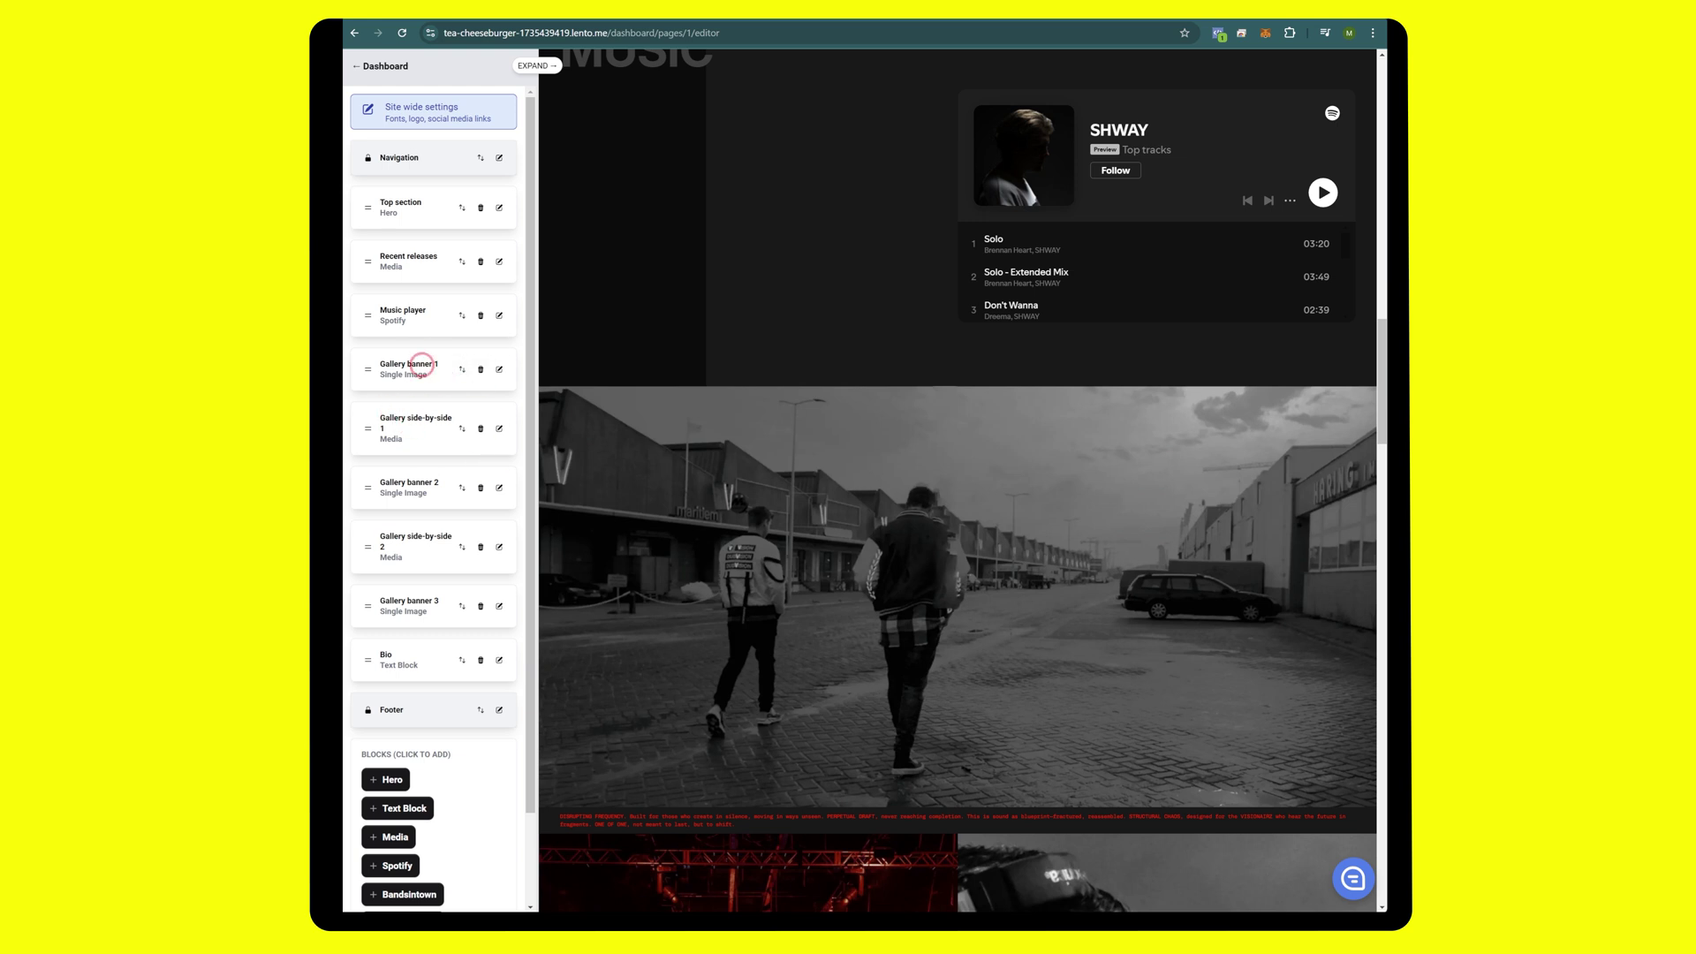
scroll(443, 433, "down", 2)
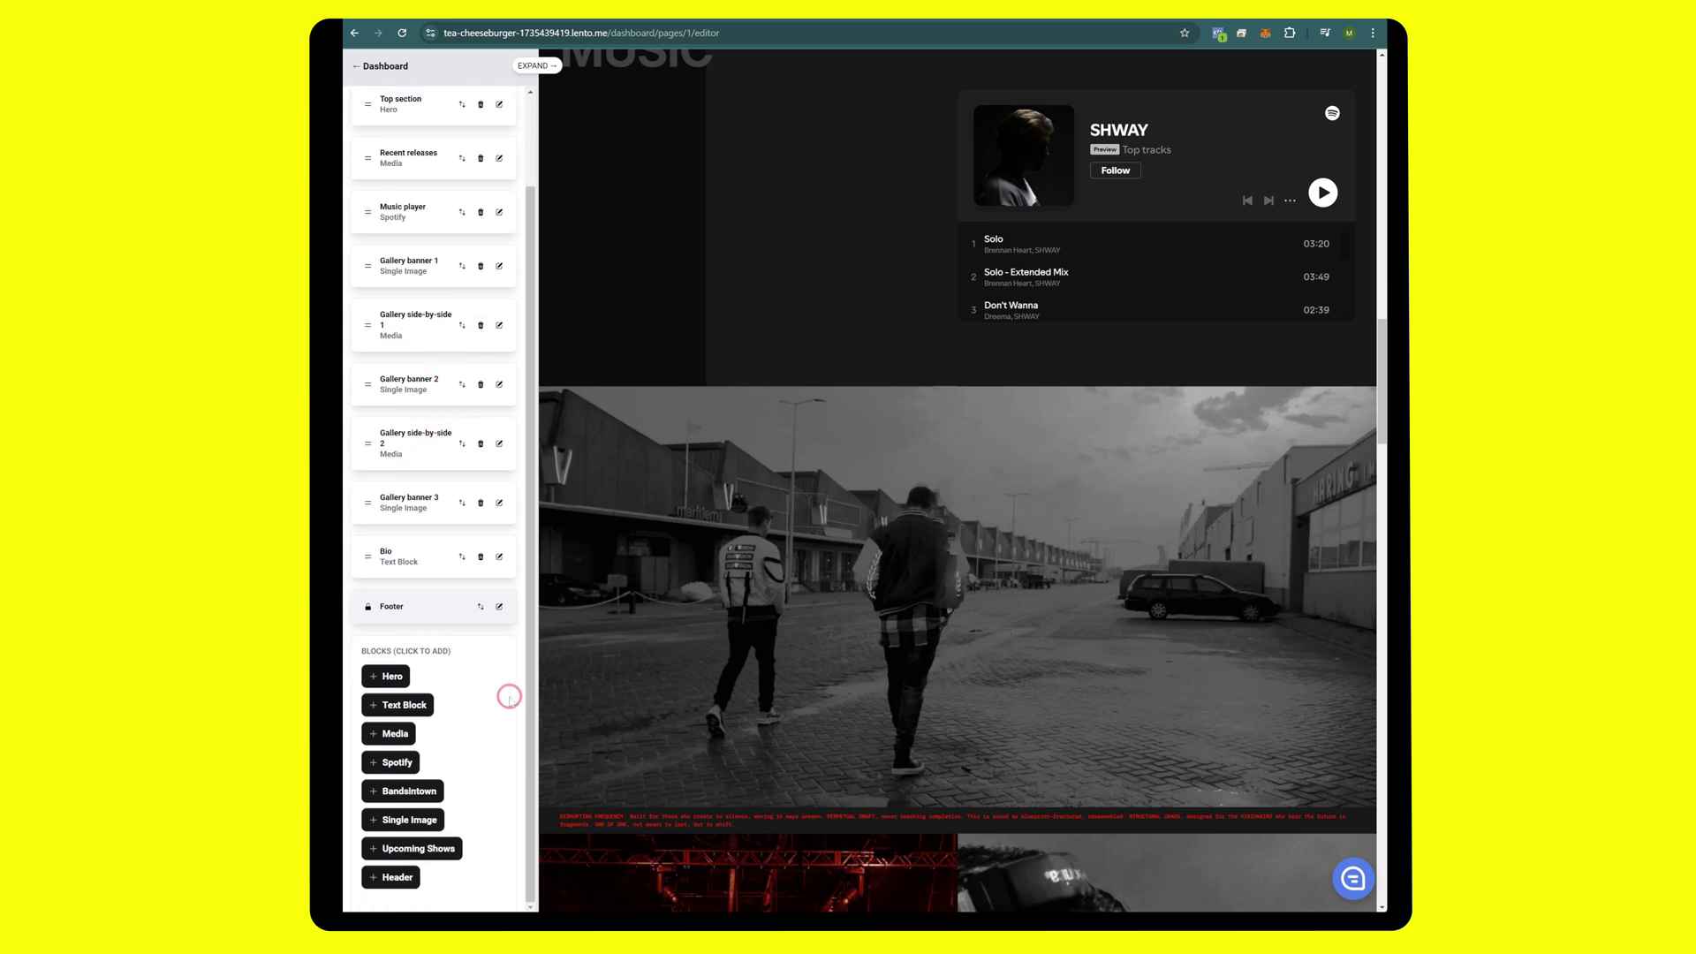
left_click(412, 850)
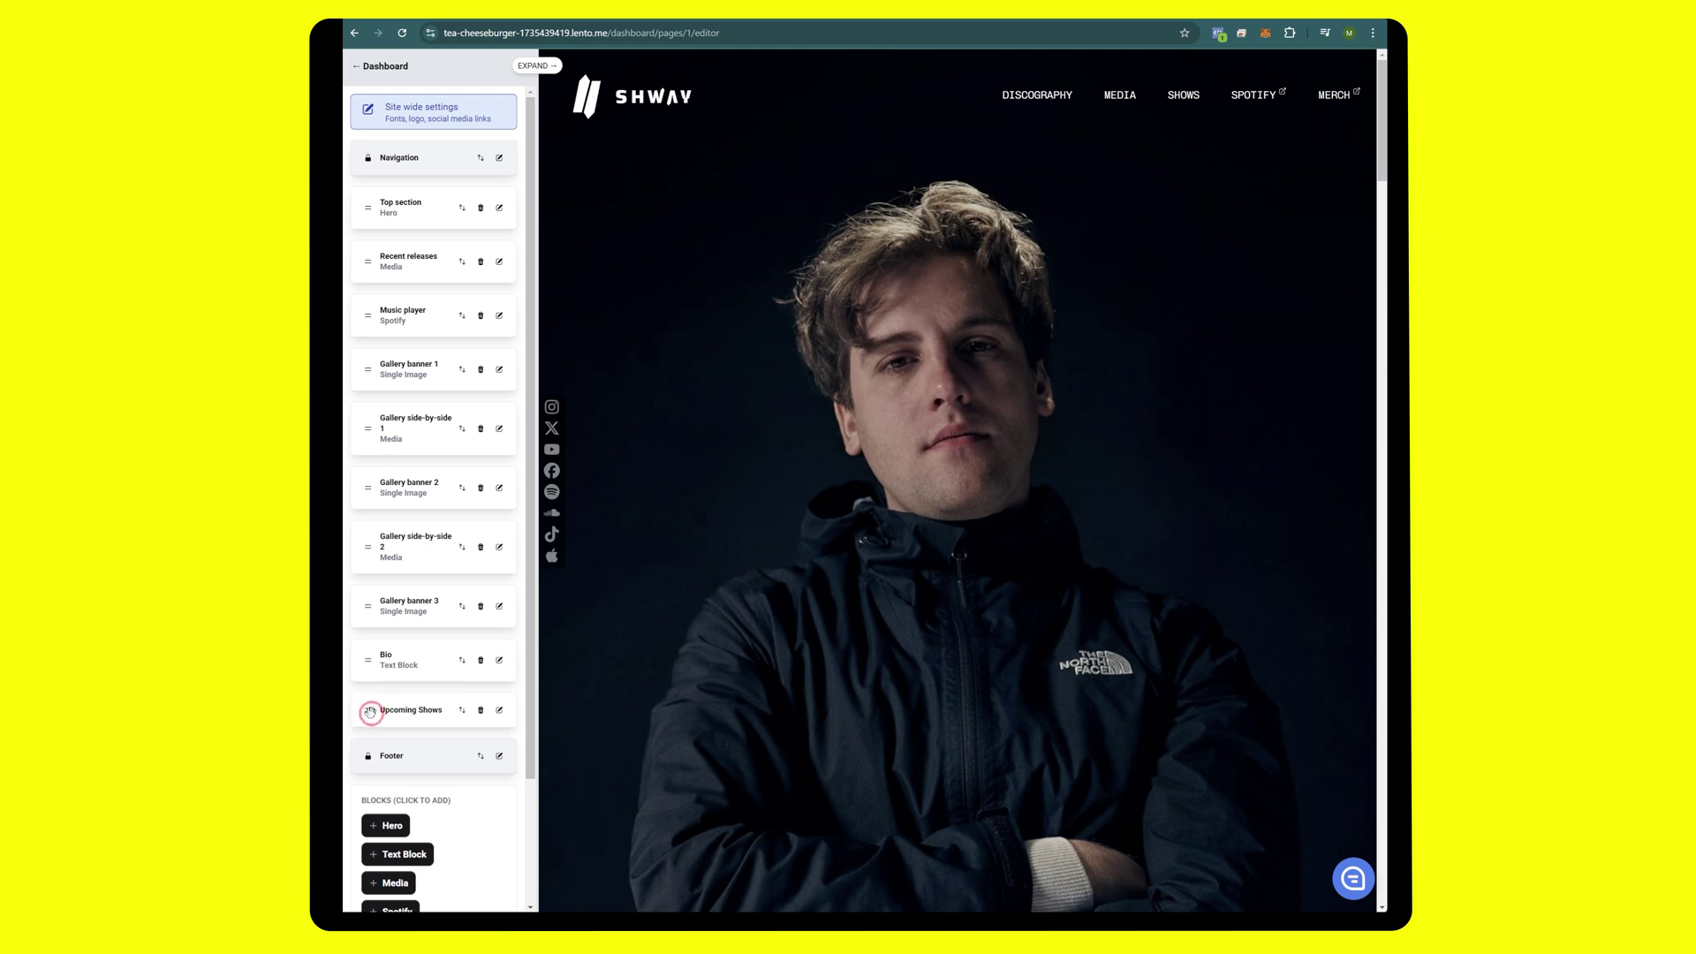
left_click_drag(368, 710, 409, 367)
- Check the Upcoming Shows section's placement in the preview and open the section for editing
scroll(674, 389, "down", 15)
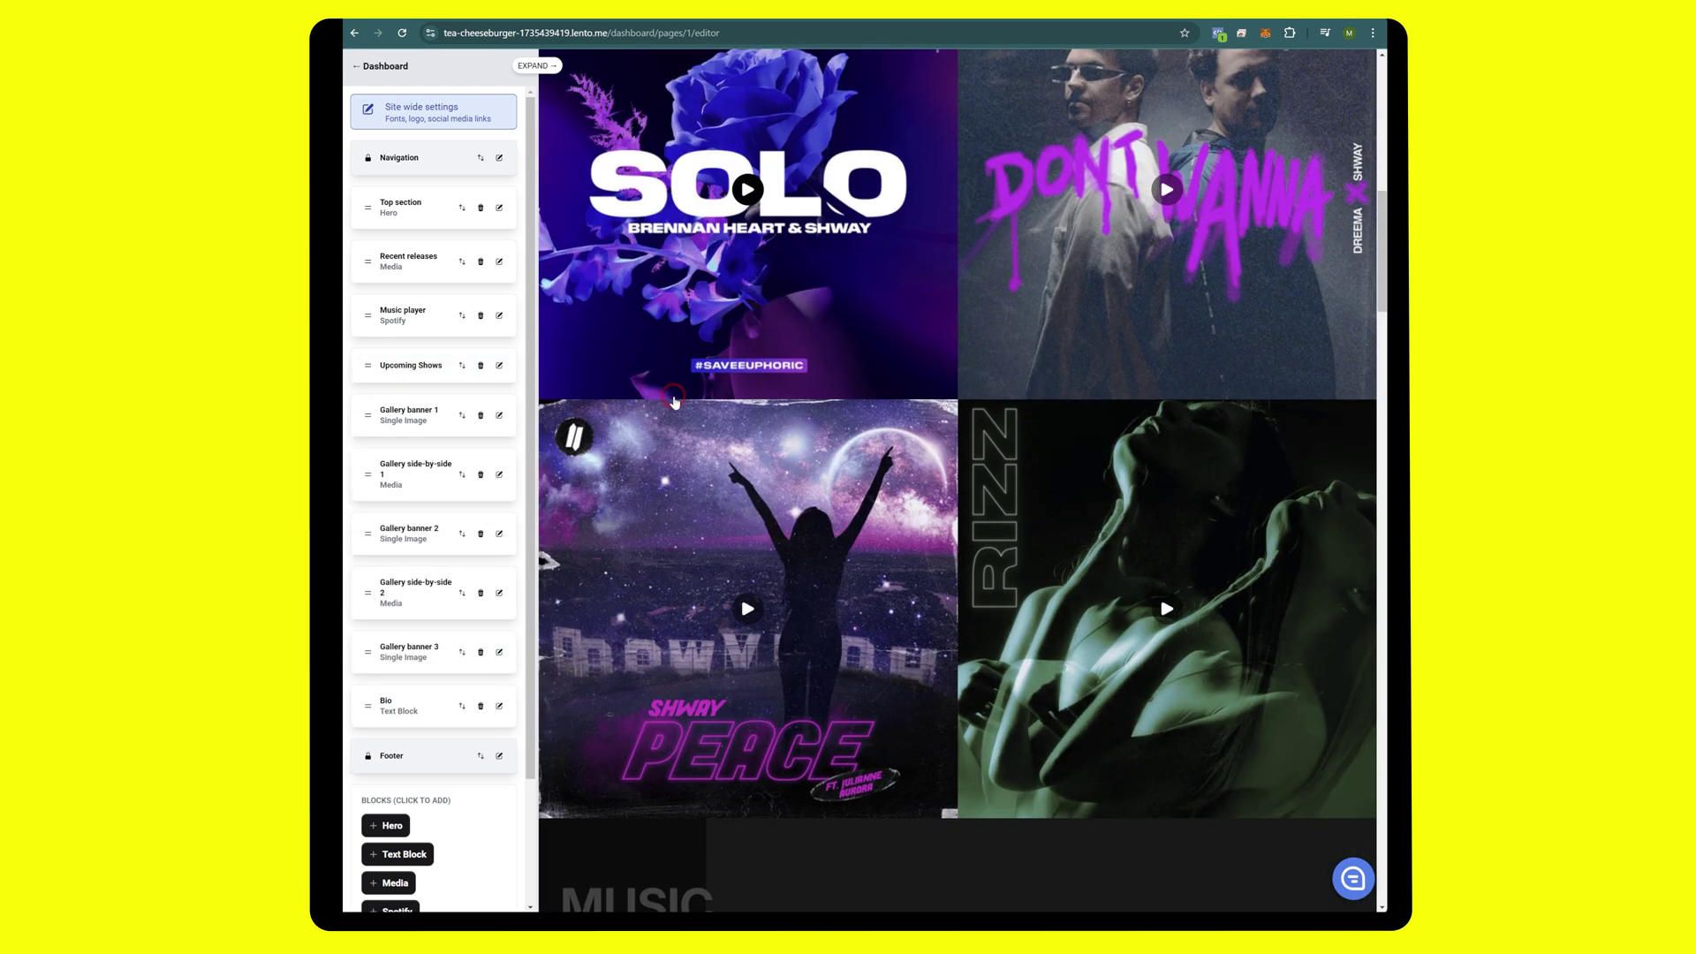
scroll(674, 398, "down", 4)
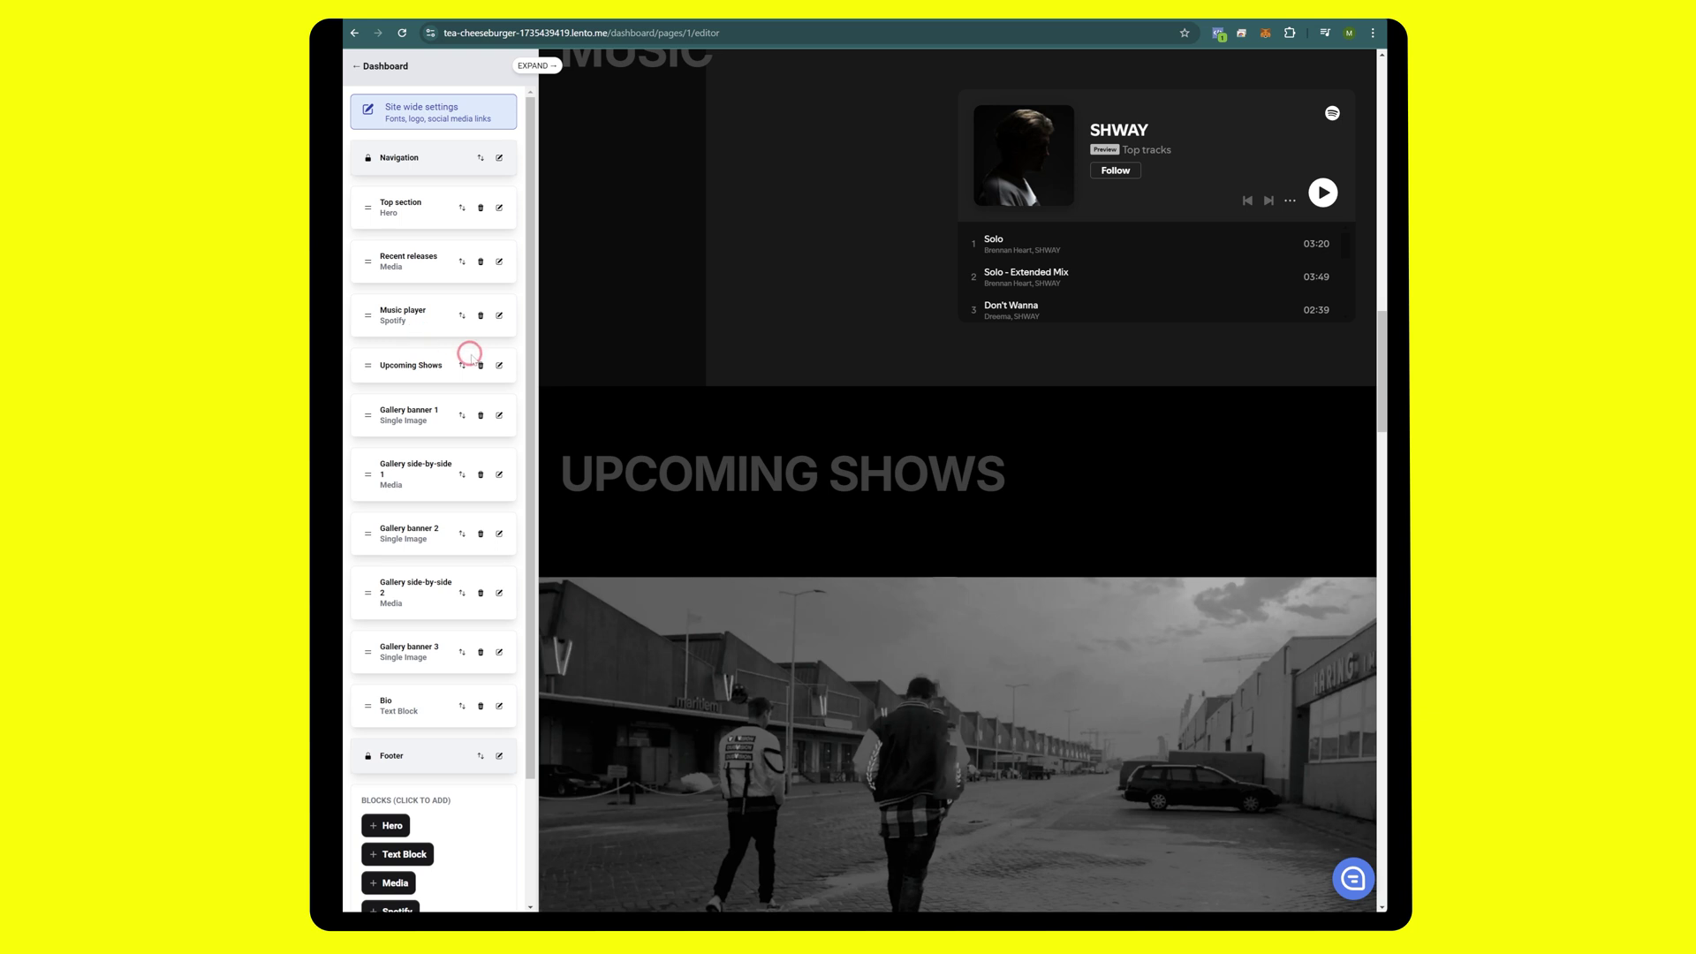
left_click(499, 367)
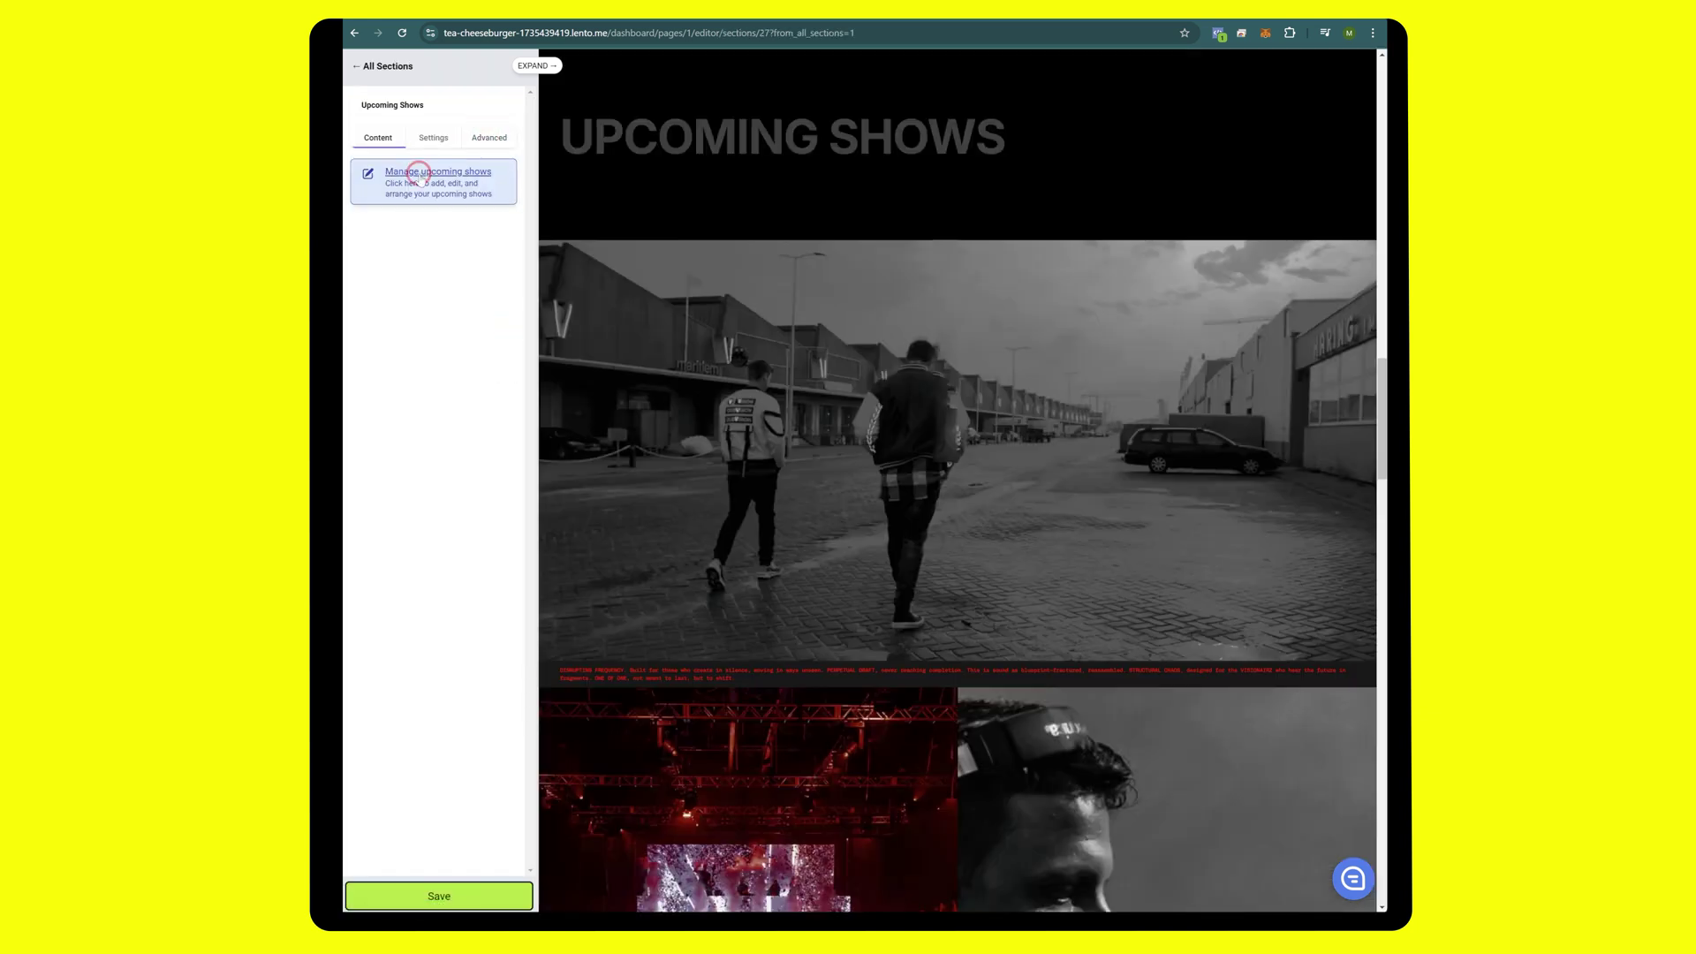
- Add December 30, 2024 shows at HCC in Vancouver, Ginger in Vancouver, BC, and The Tea House in Hollywood, USA, with Get Tickets links
left_click(420, 177)
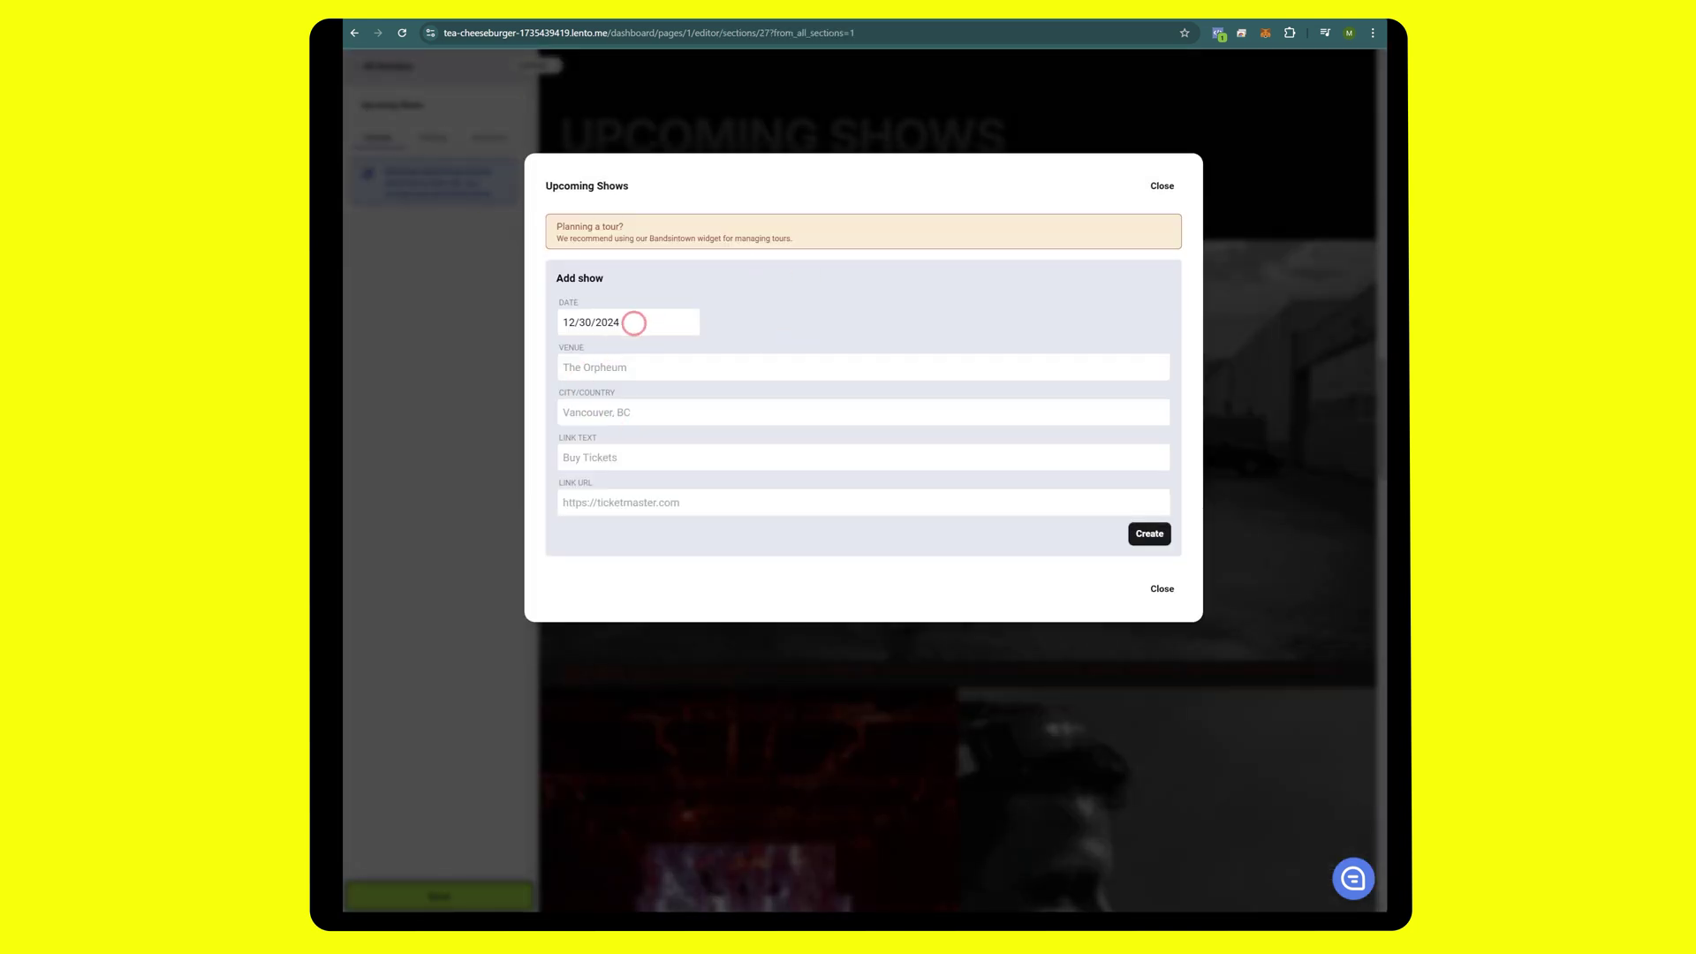
left_click(647, 364)
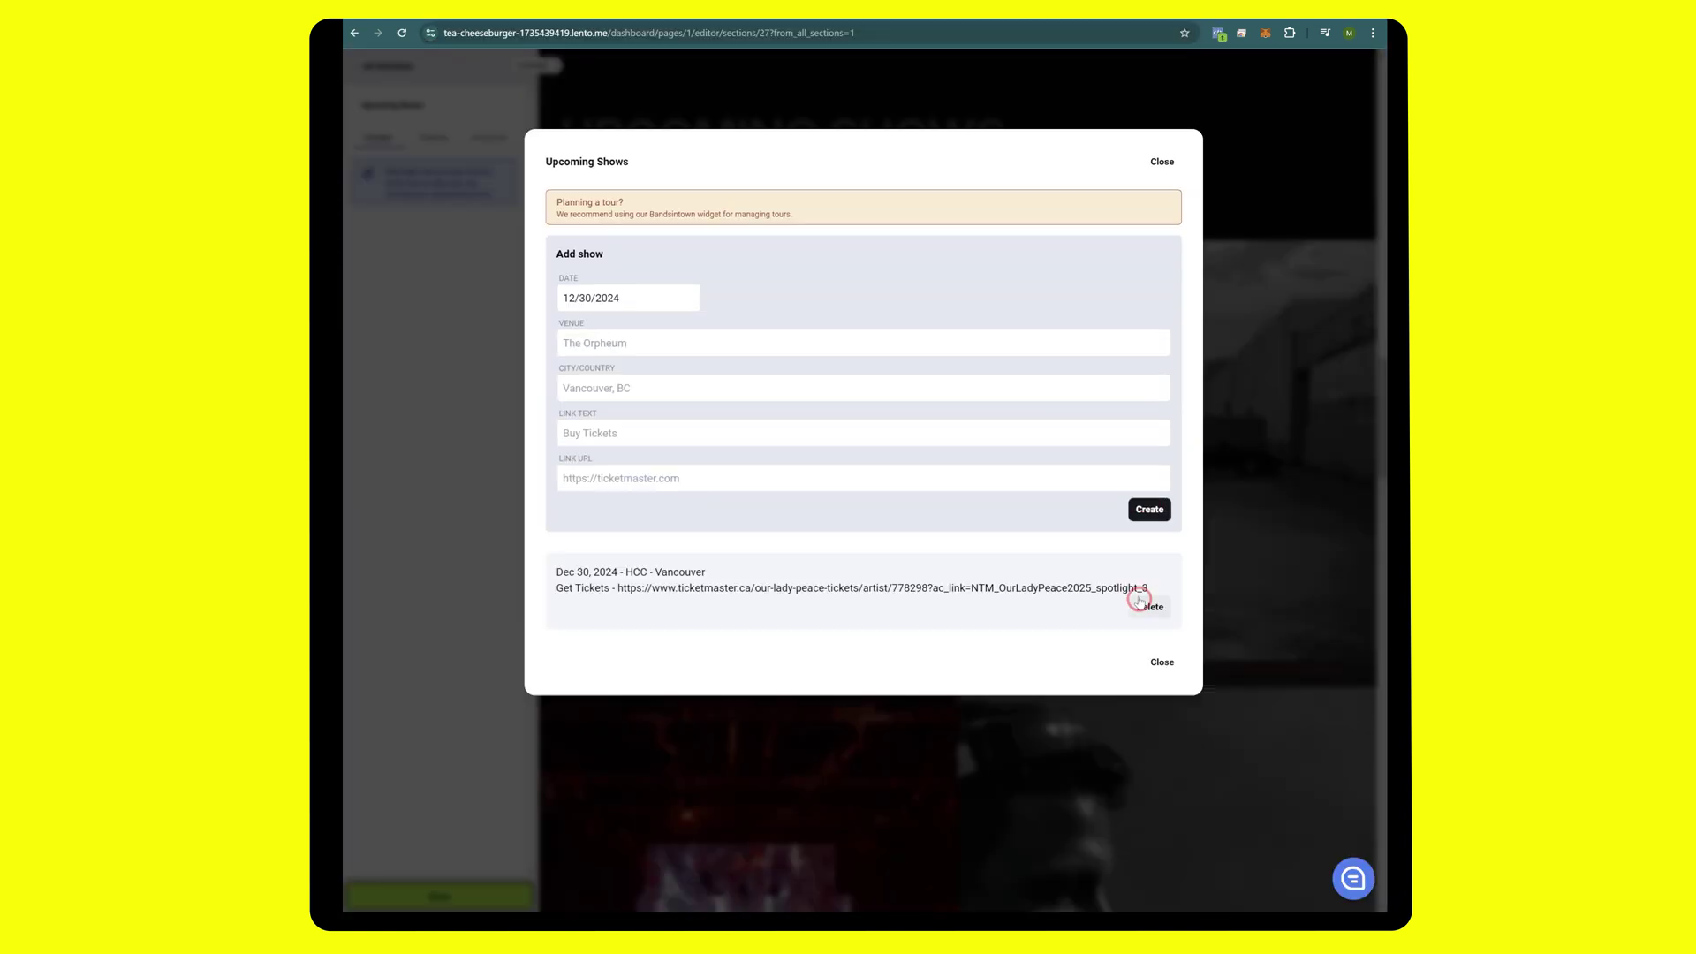
left_click(617, 345)
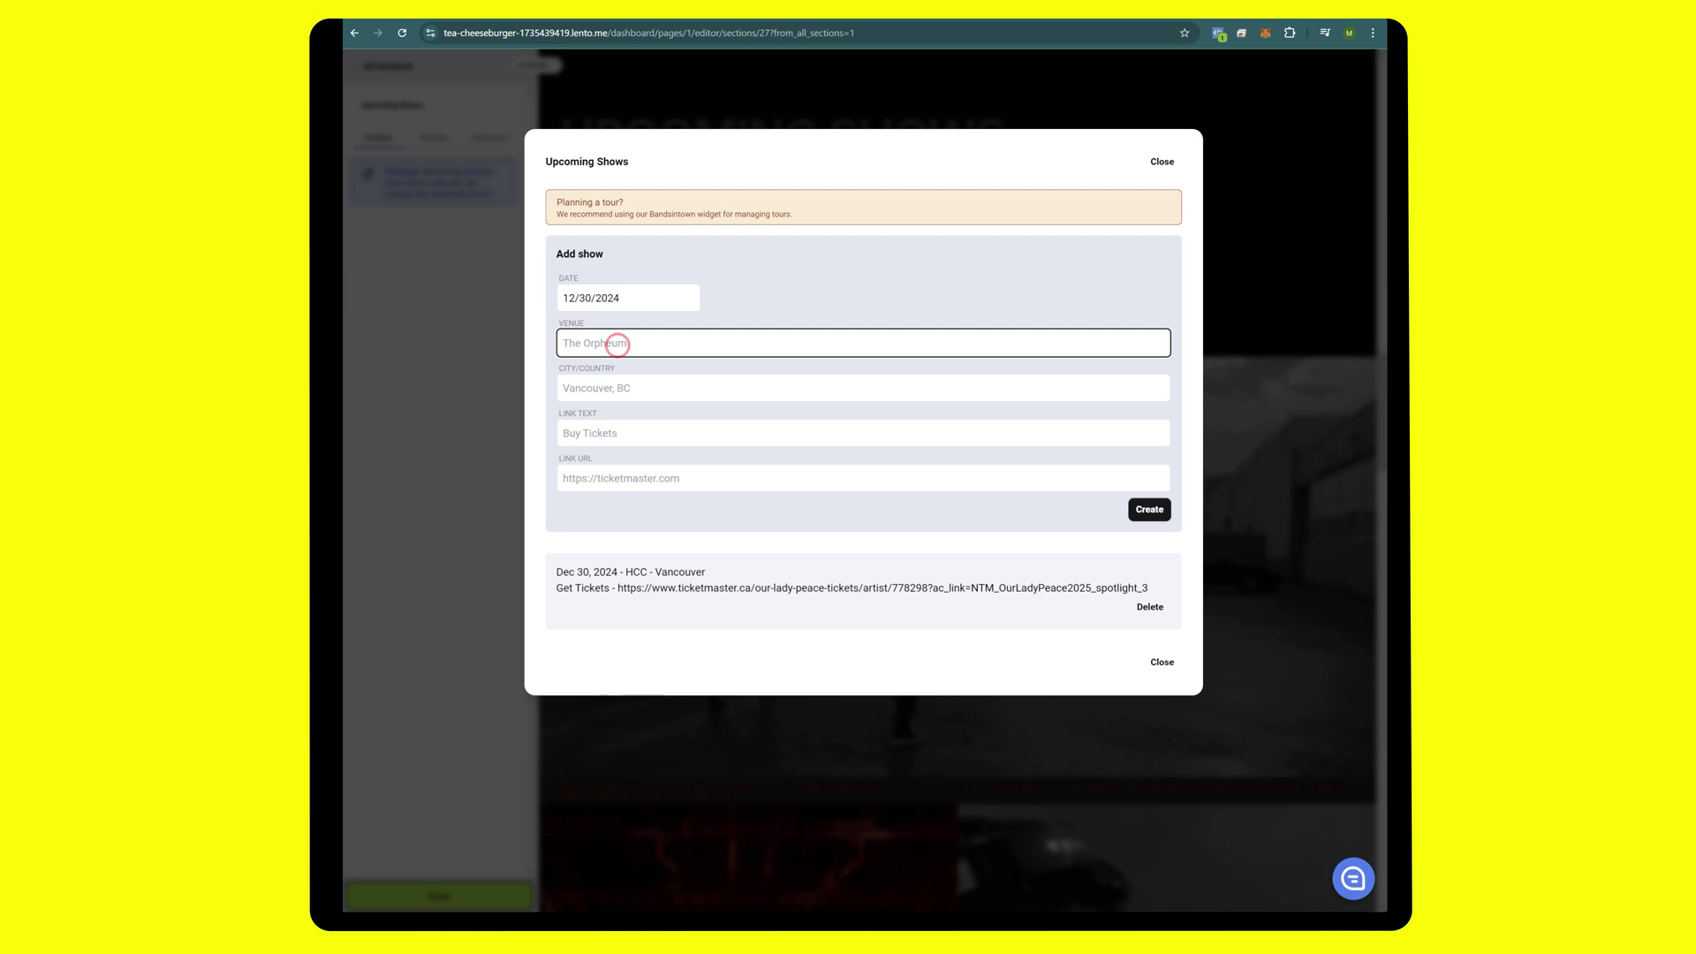
type("Gi")
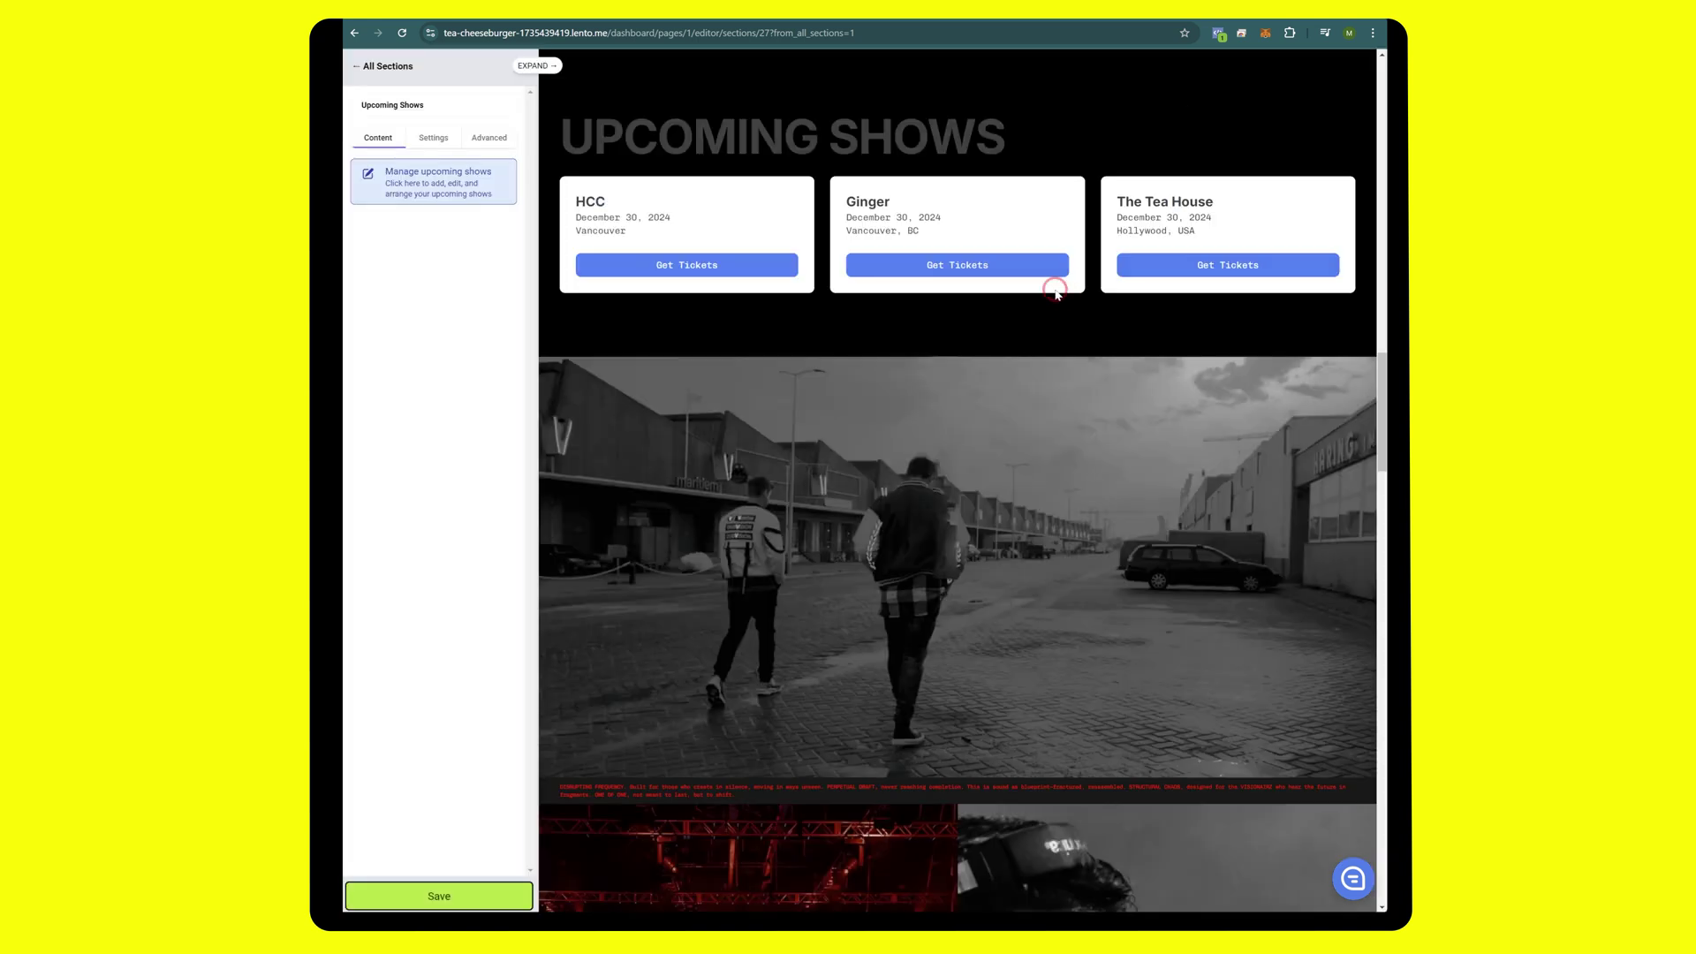
- Add a December 30, 2024 show at Gold Dust in Dallas, Texas, with a Get Tickets link to the Upcoming Shows section
left_click(415, 176)
left_click(603, 301)
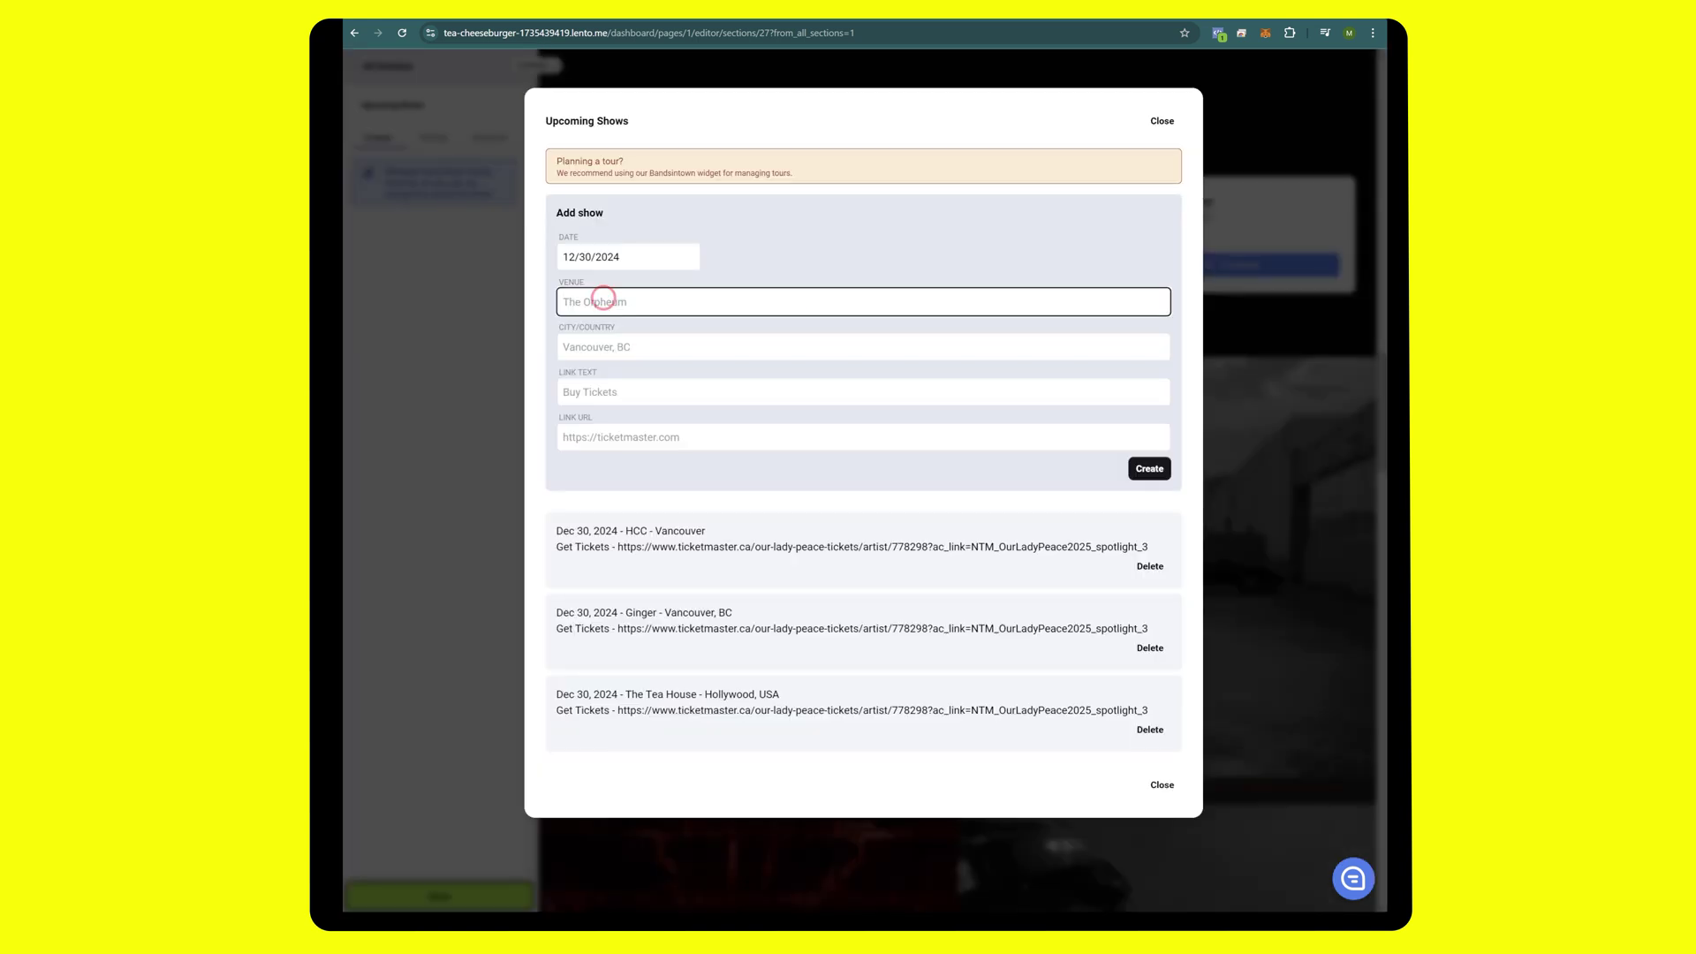
type("Gold Dust")
key("Tab")
type("D")
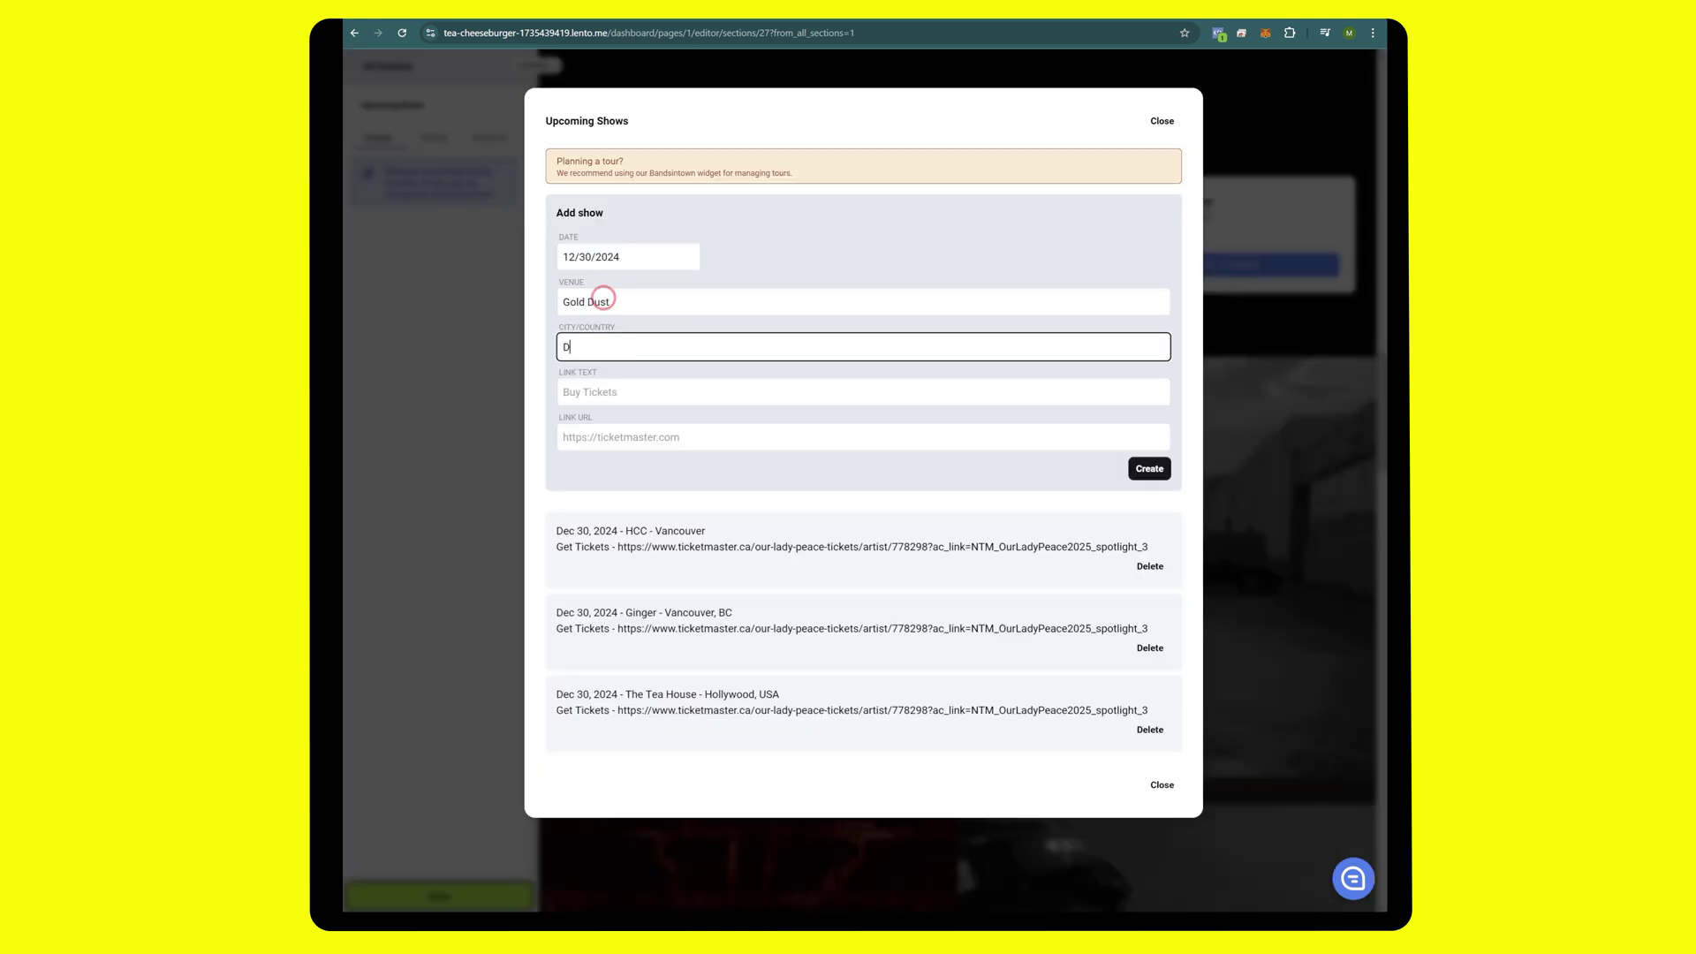
type("allas, Texas")
key("Tab")
key("Tab")
left_click(1149, 469)
left_click(1162, 829)
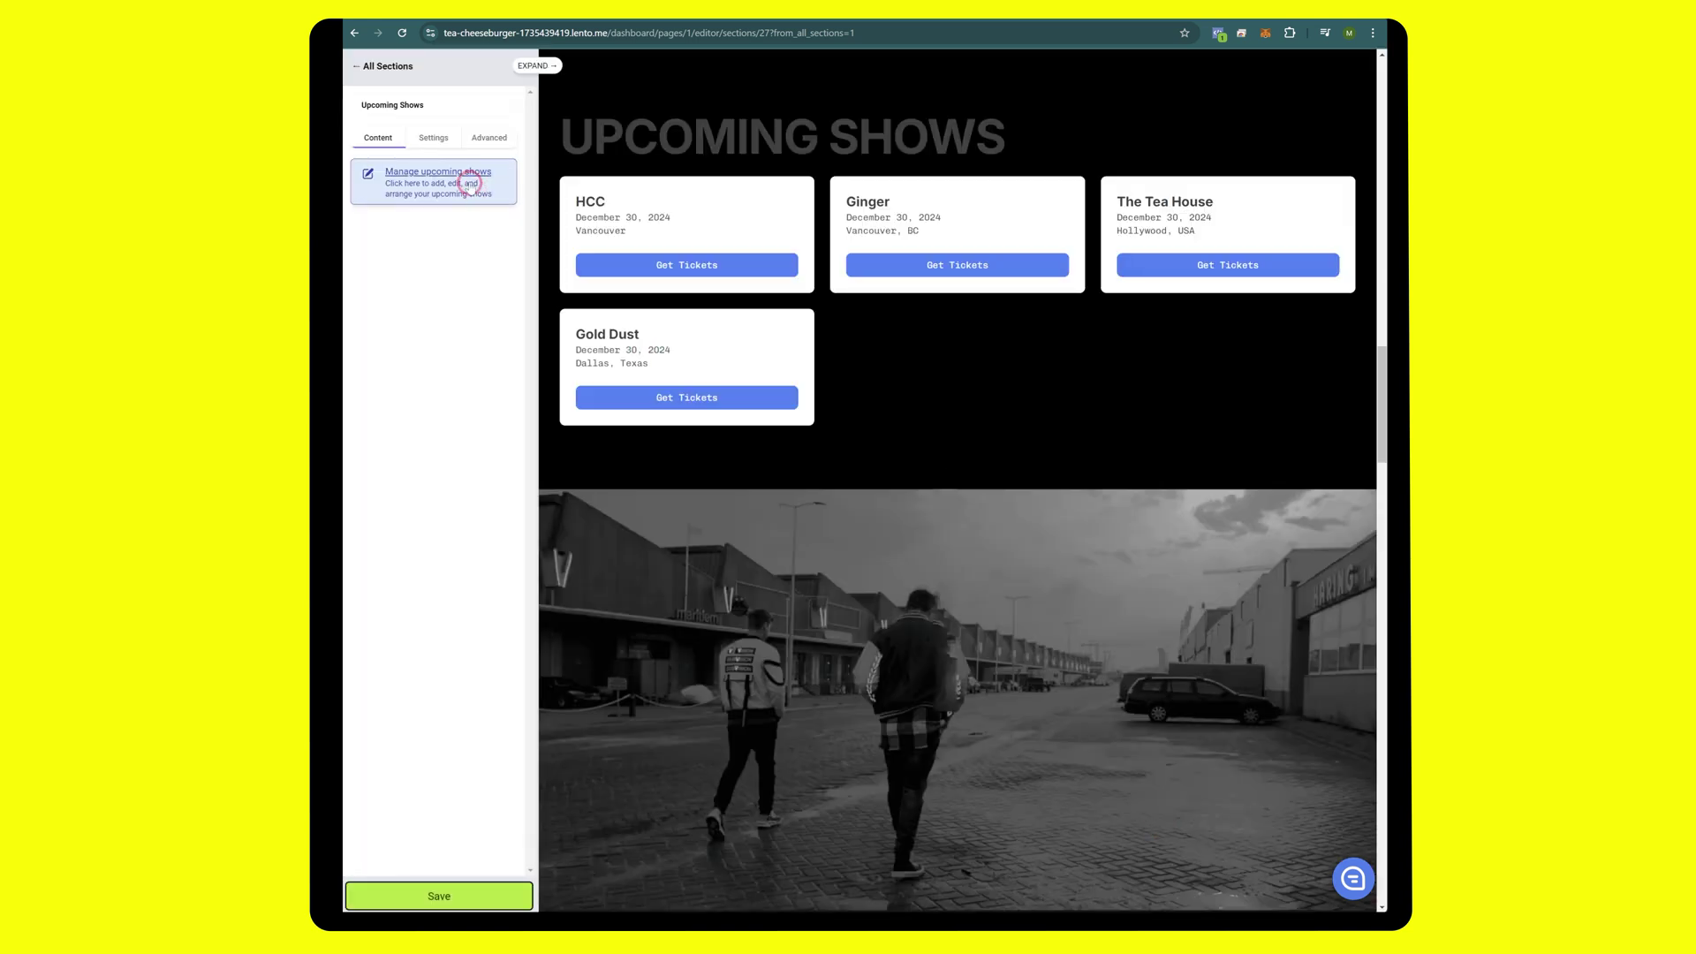
- Delete the Gold Dust show from the Upcoming Shows list and close the list
left_click(460, 175)
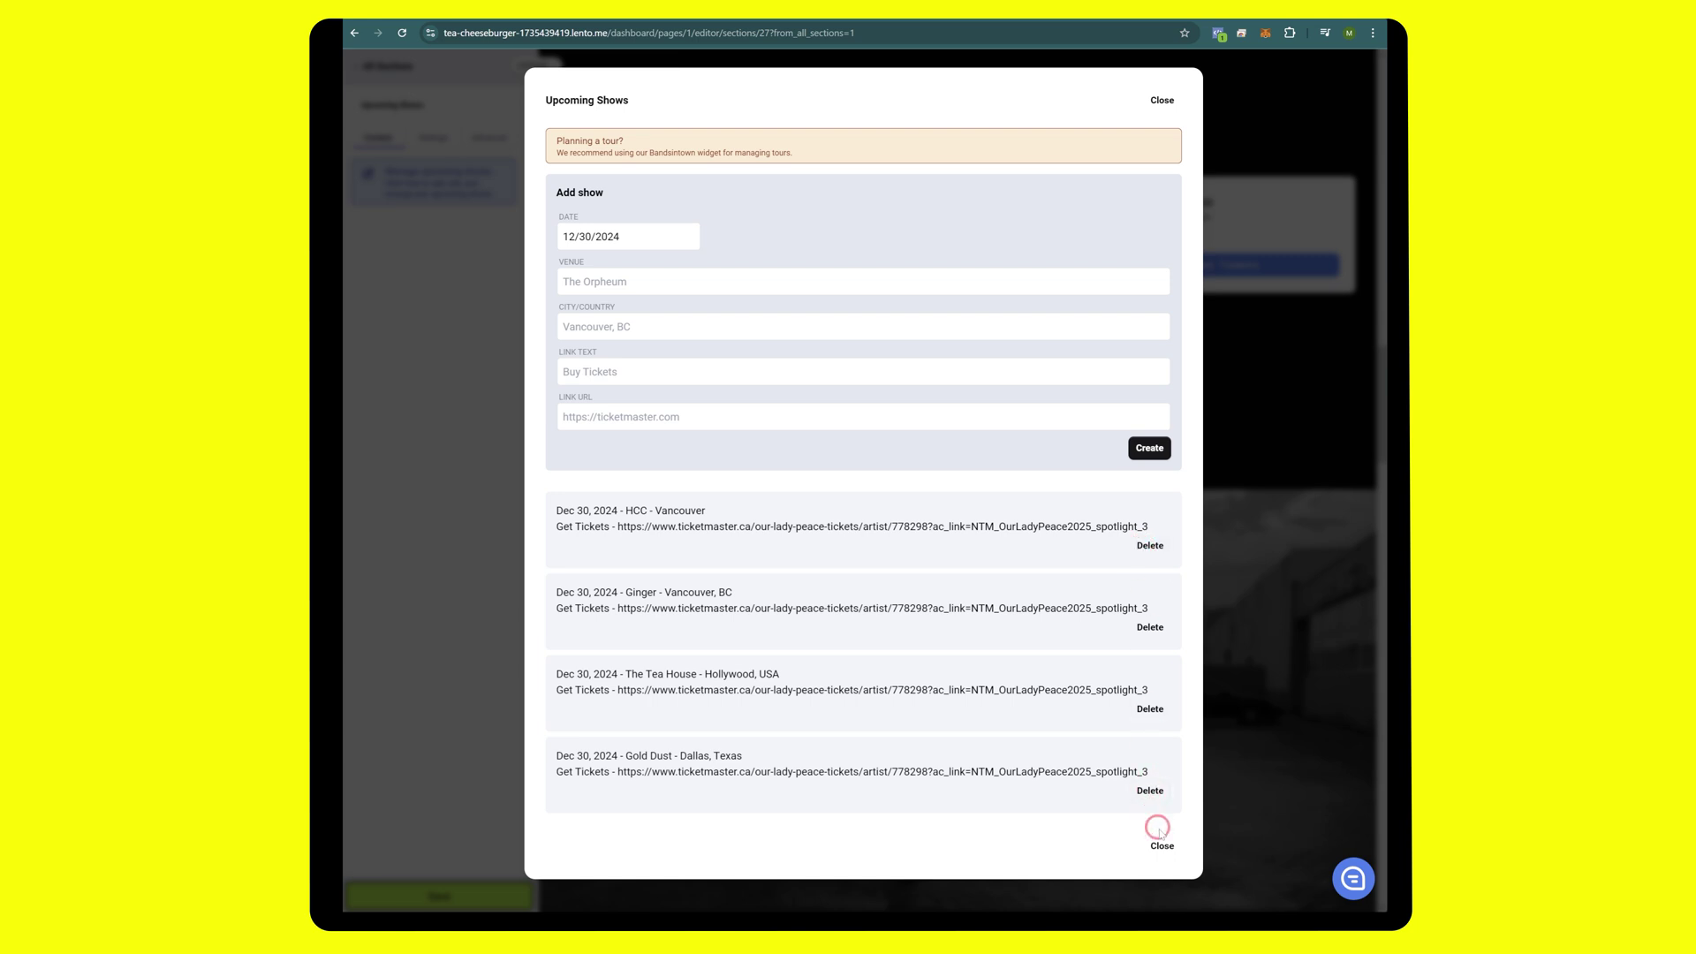
left_click(1150, 791)
left_click(922, 117)
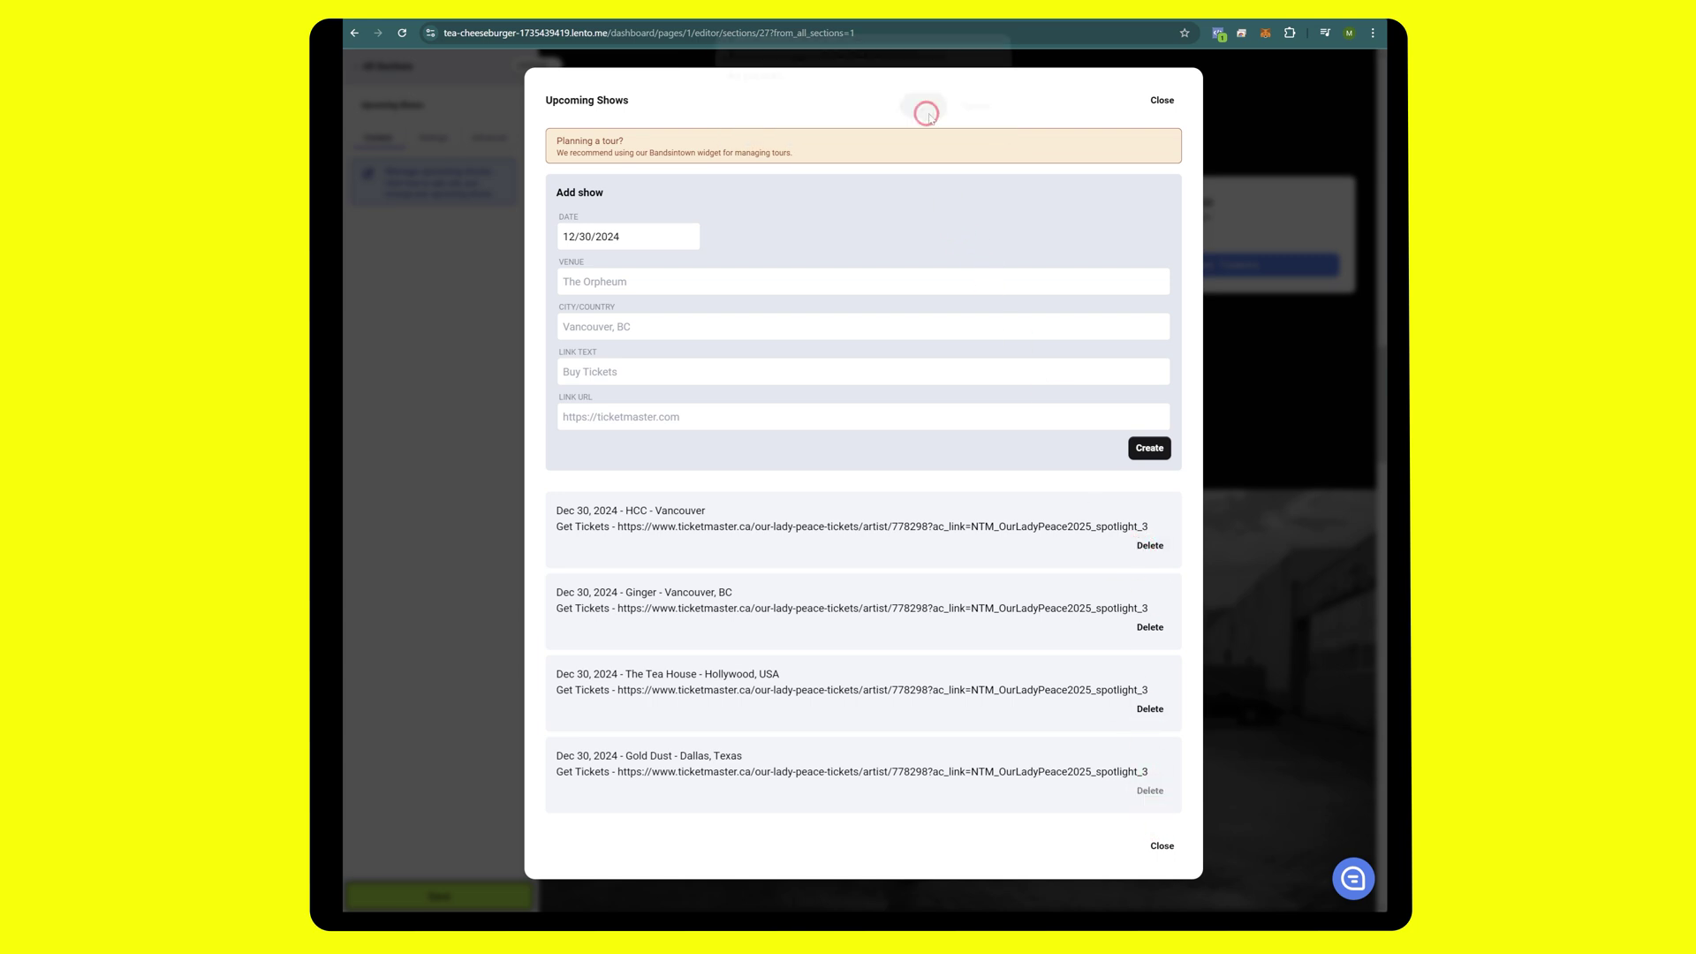
left_click(1163, 124)
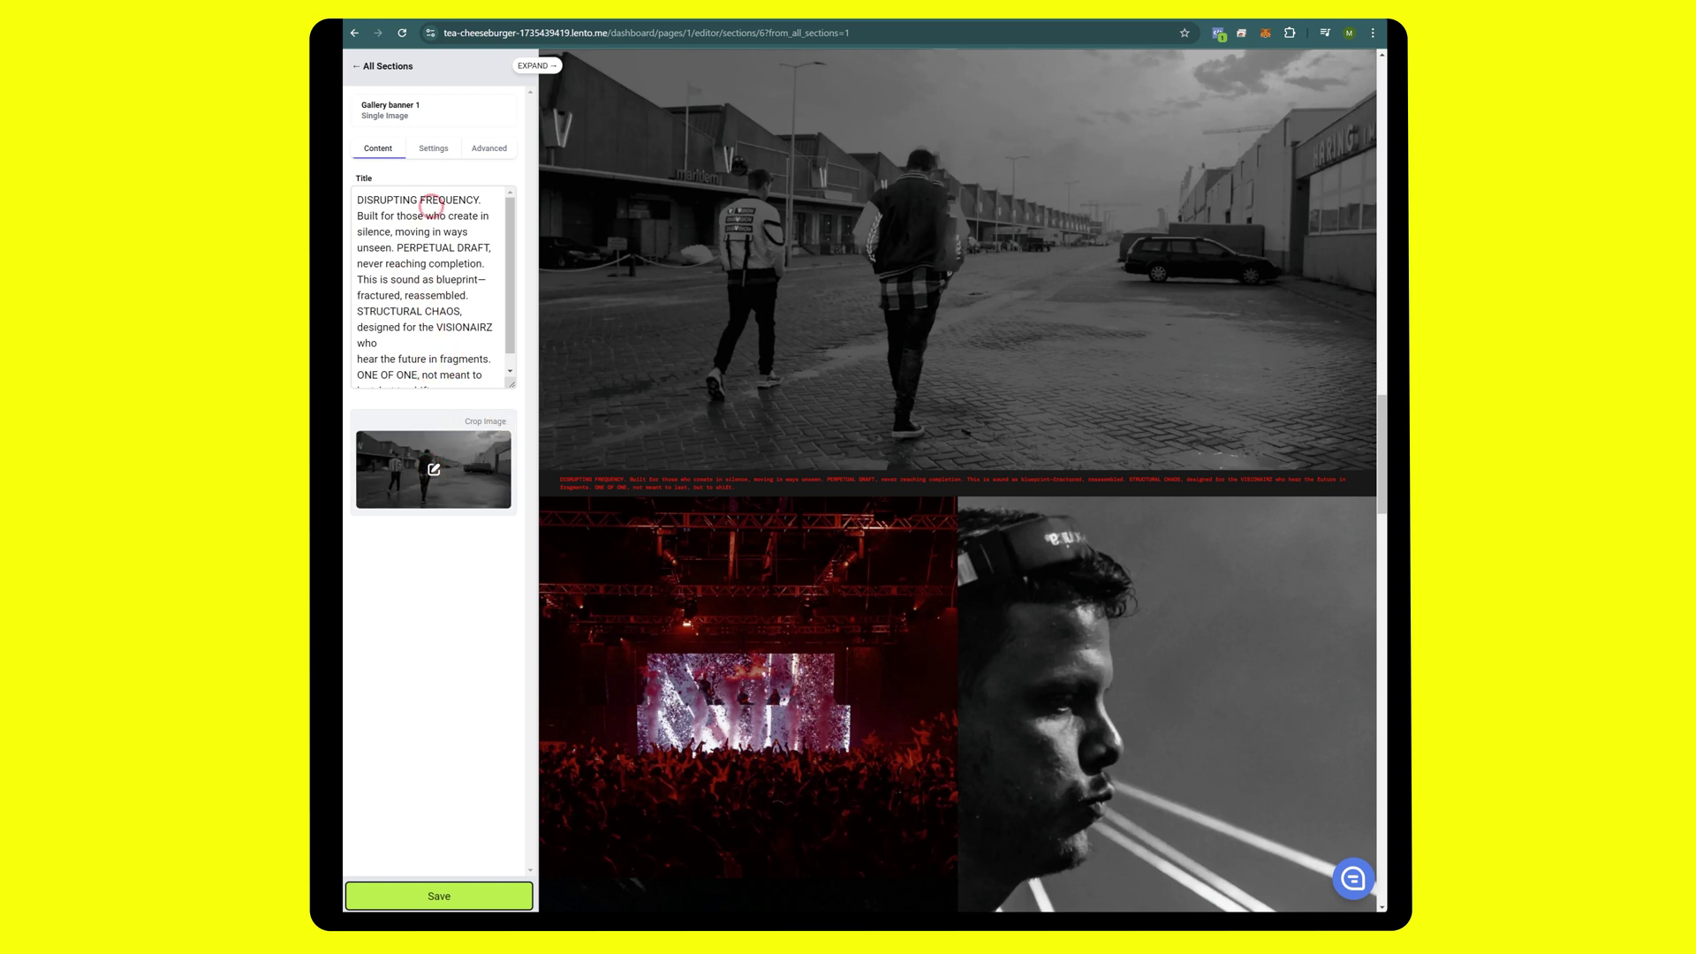
left_click(434, 467)
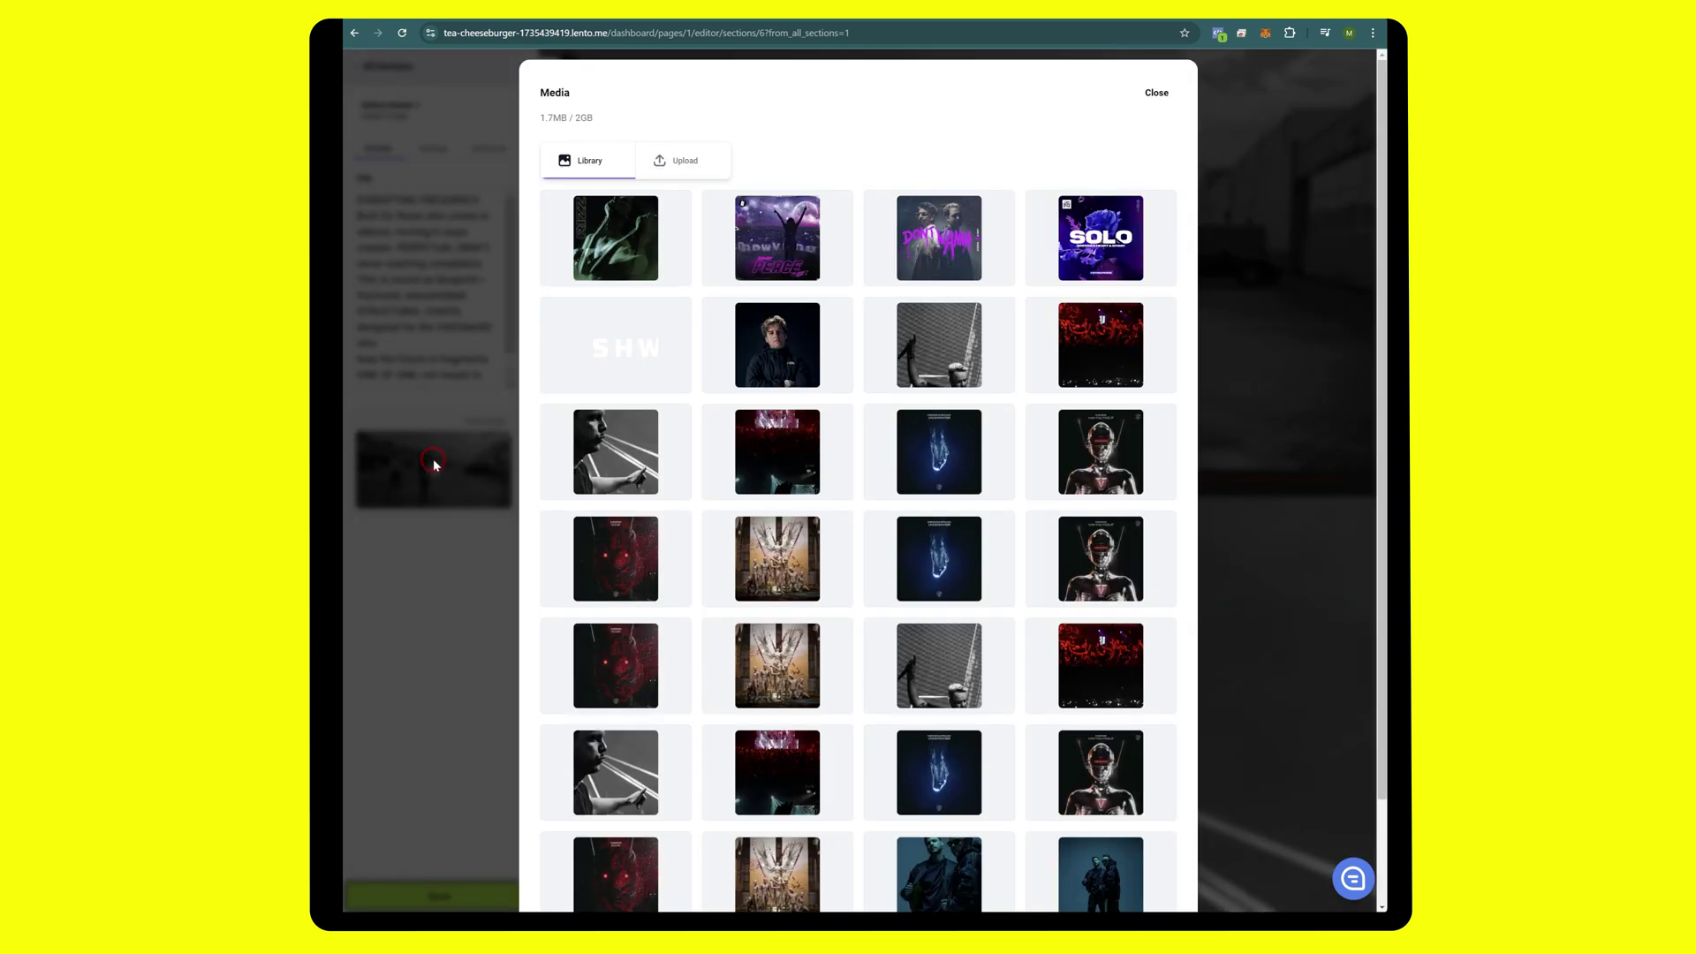
left_click(684, 162)
left_click(888, 432)
left_click(710, 506)
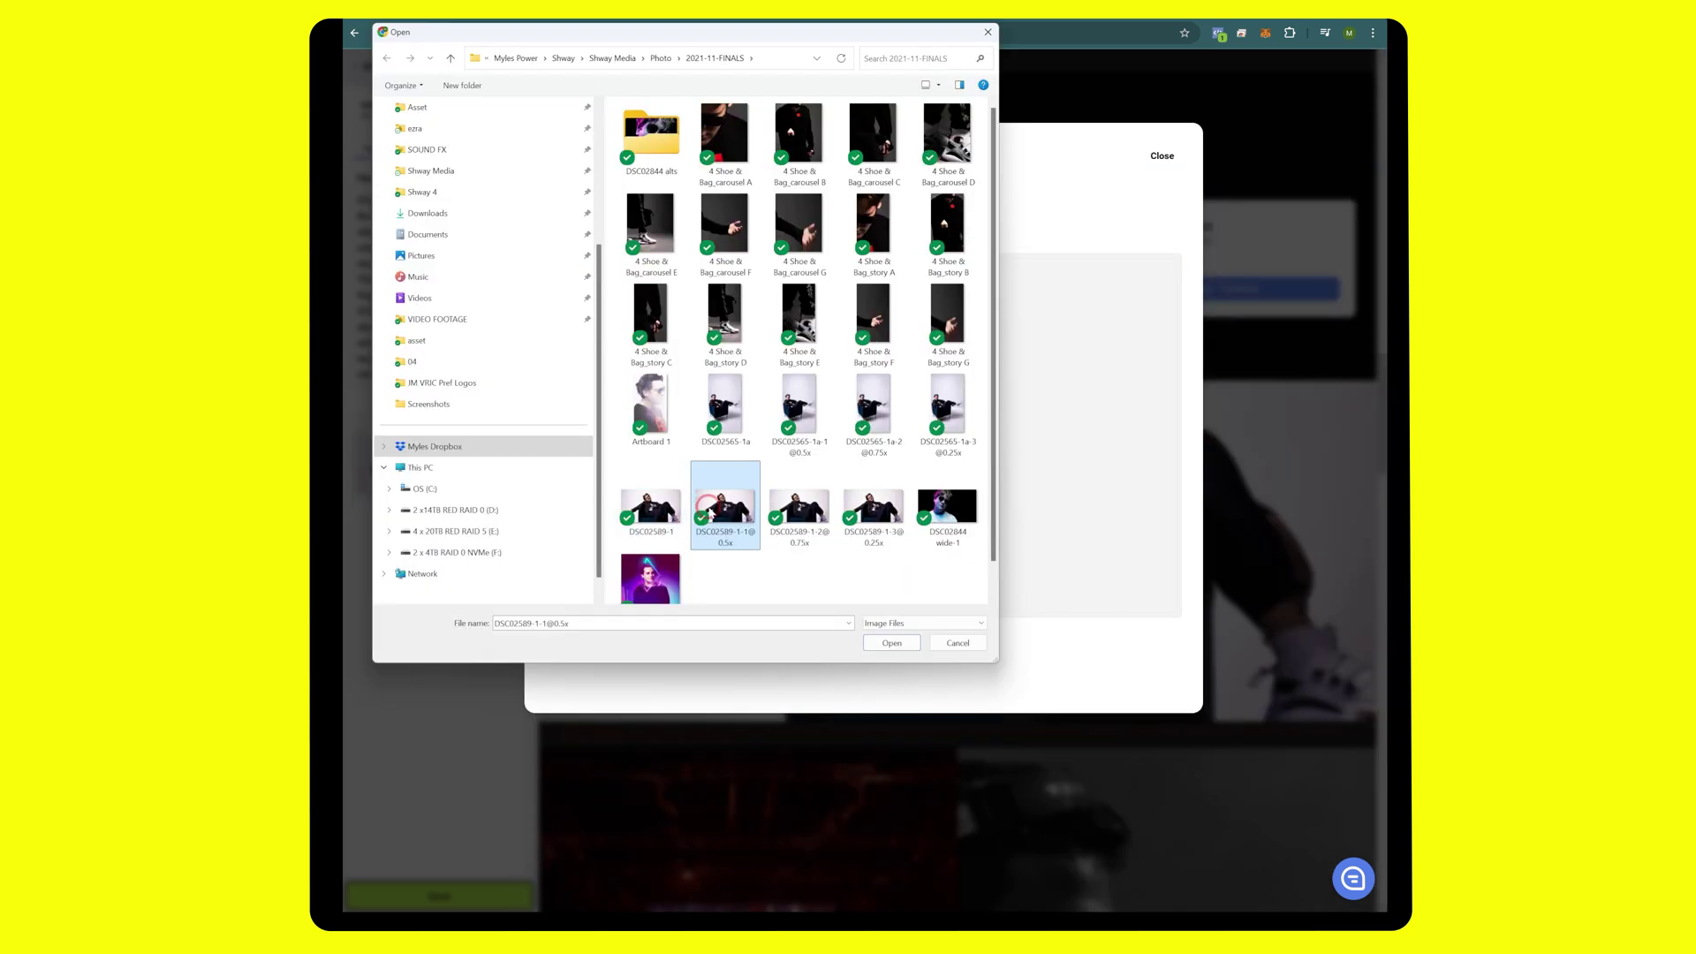
double_click(707, 506)
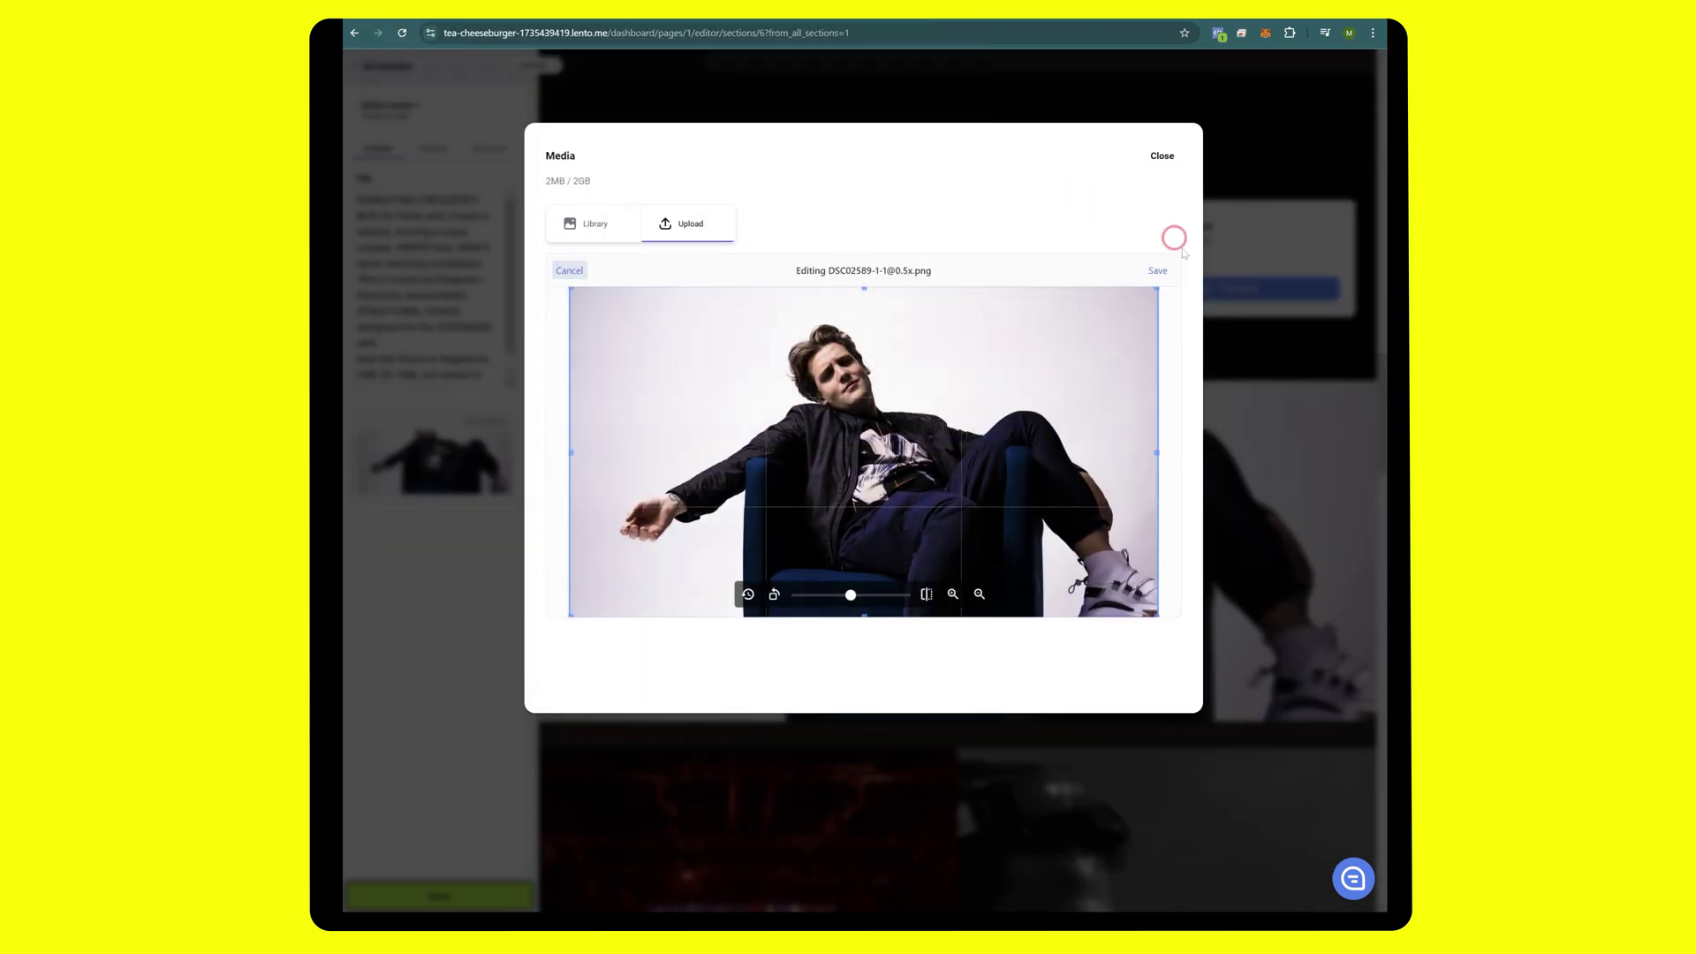
left_click(1157, 271)
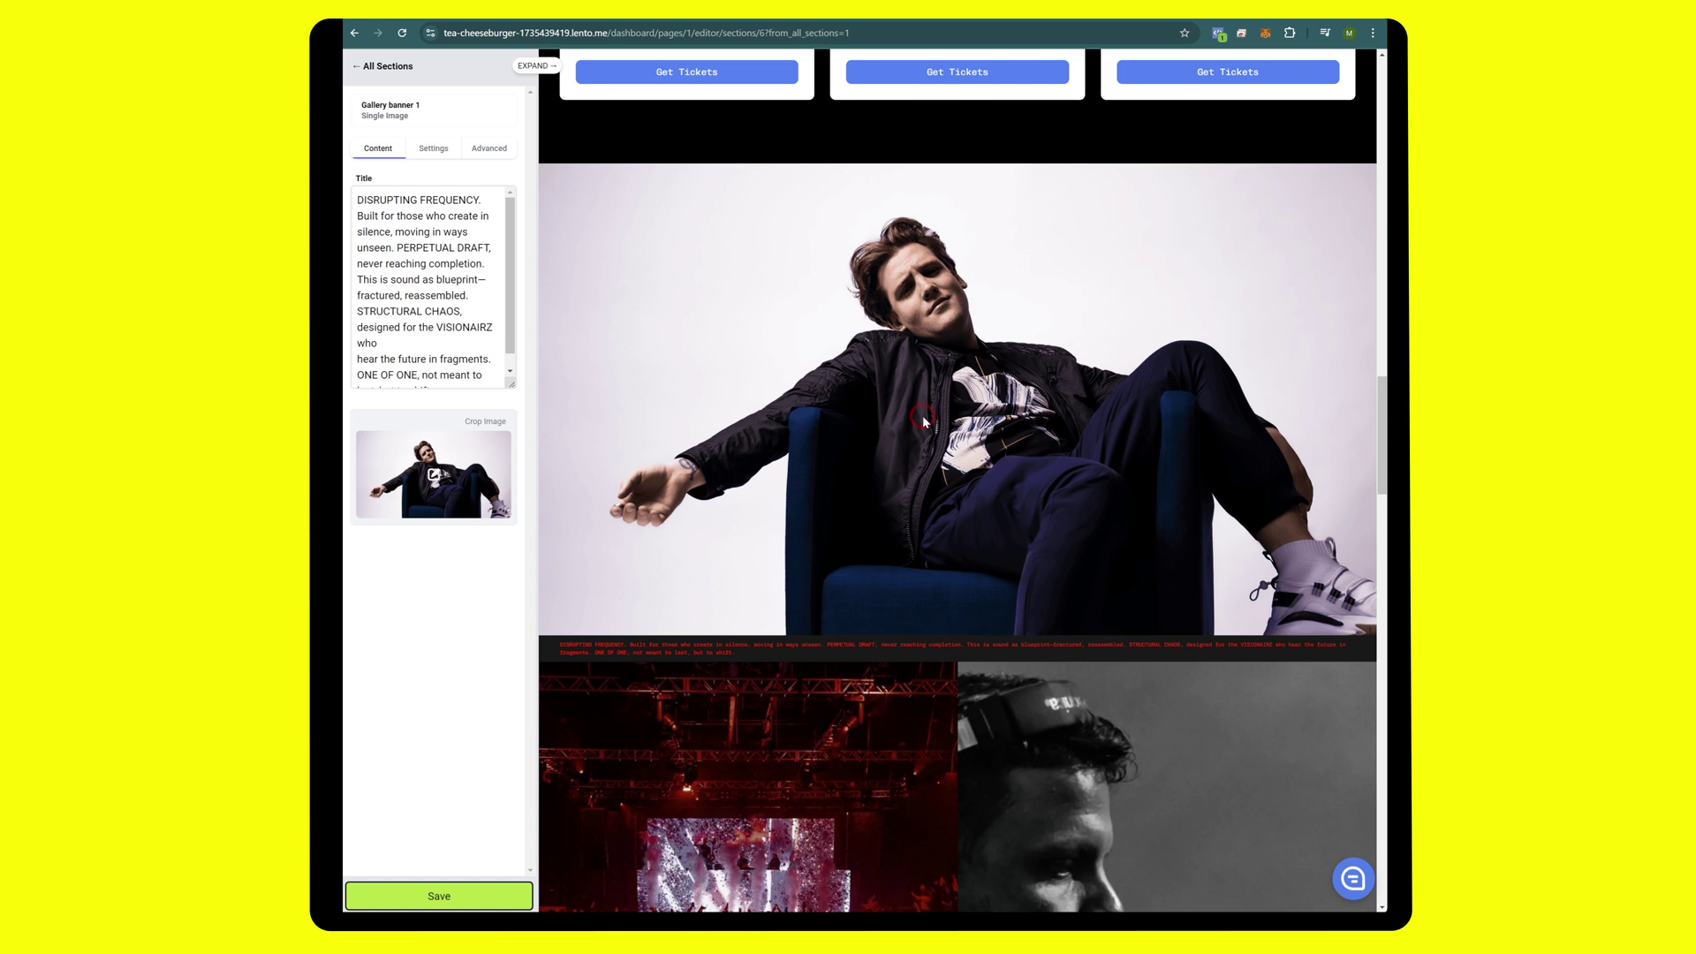
scroll(911, 403, "down", 8)
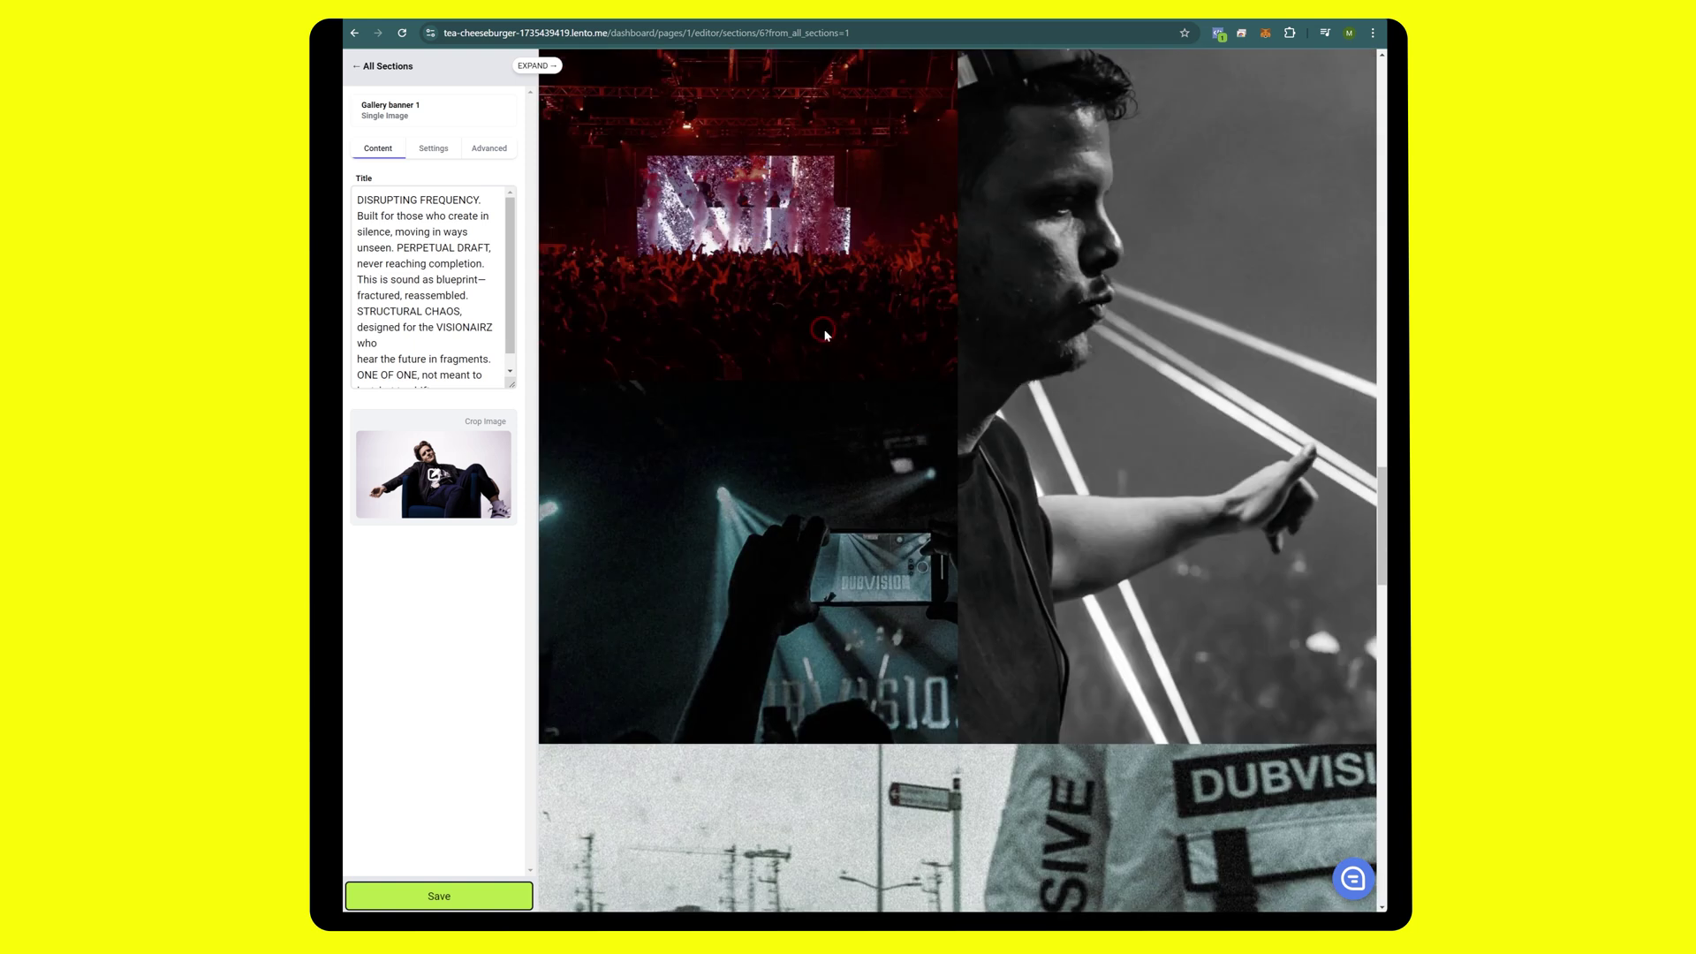
scroll(826, 334, "up", 2)
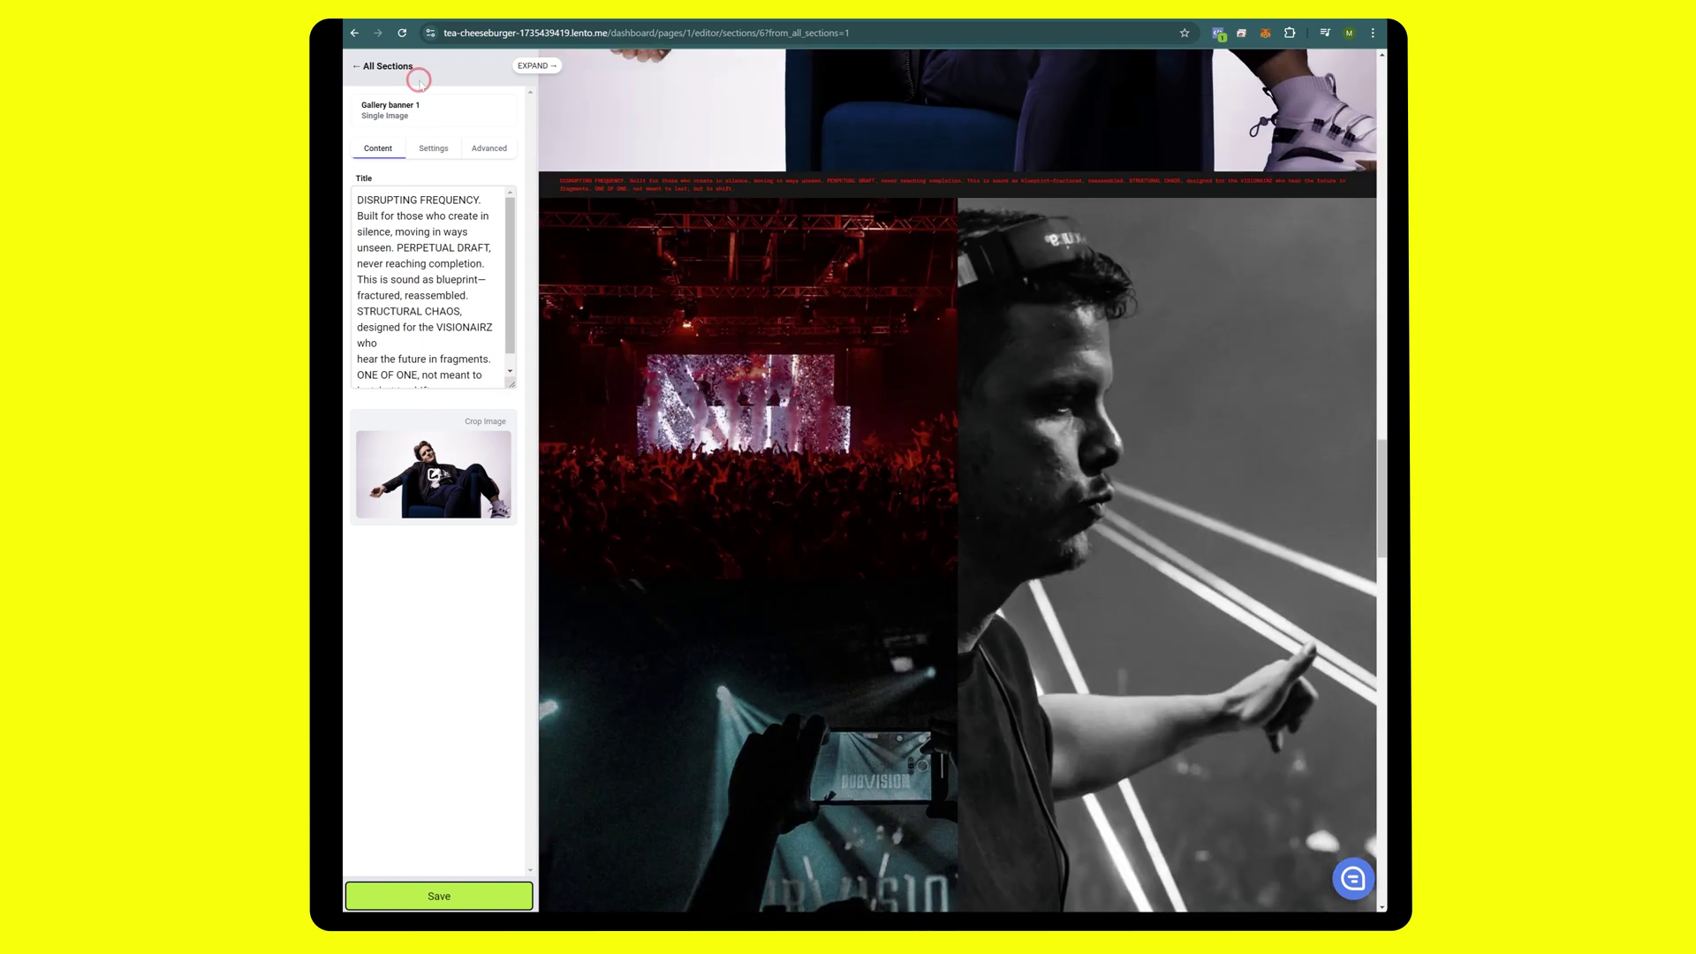
left_click(464, 898)
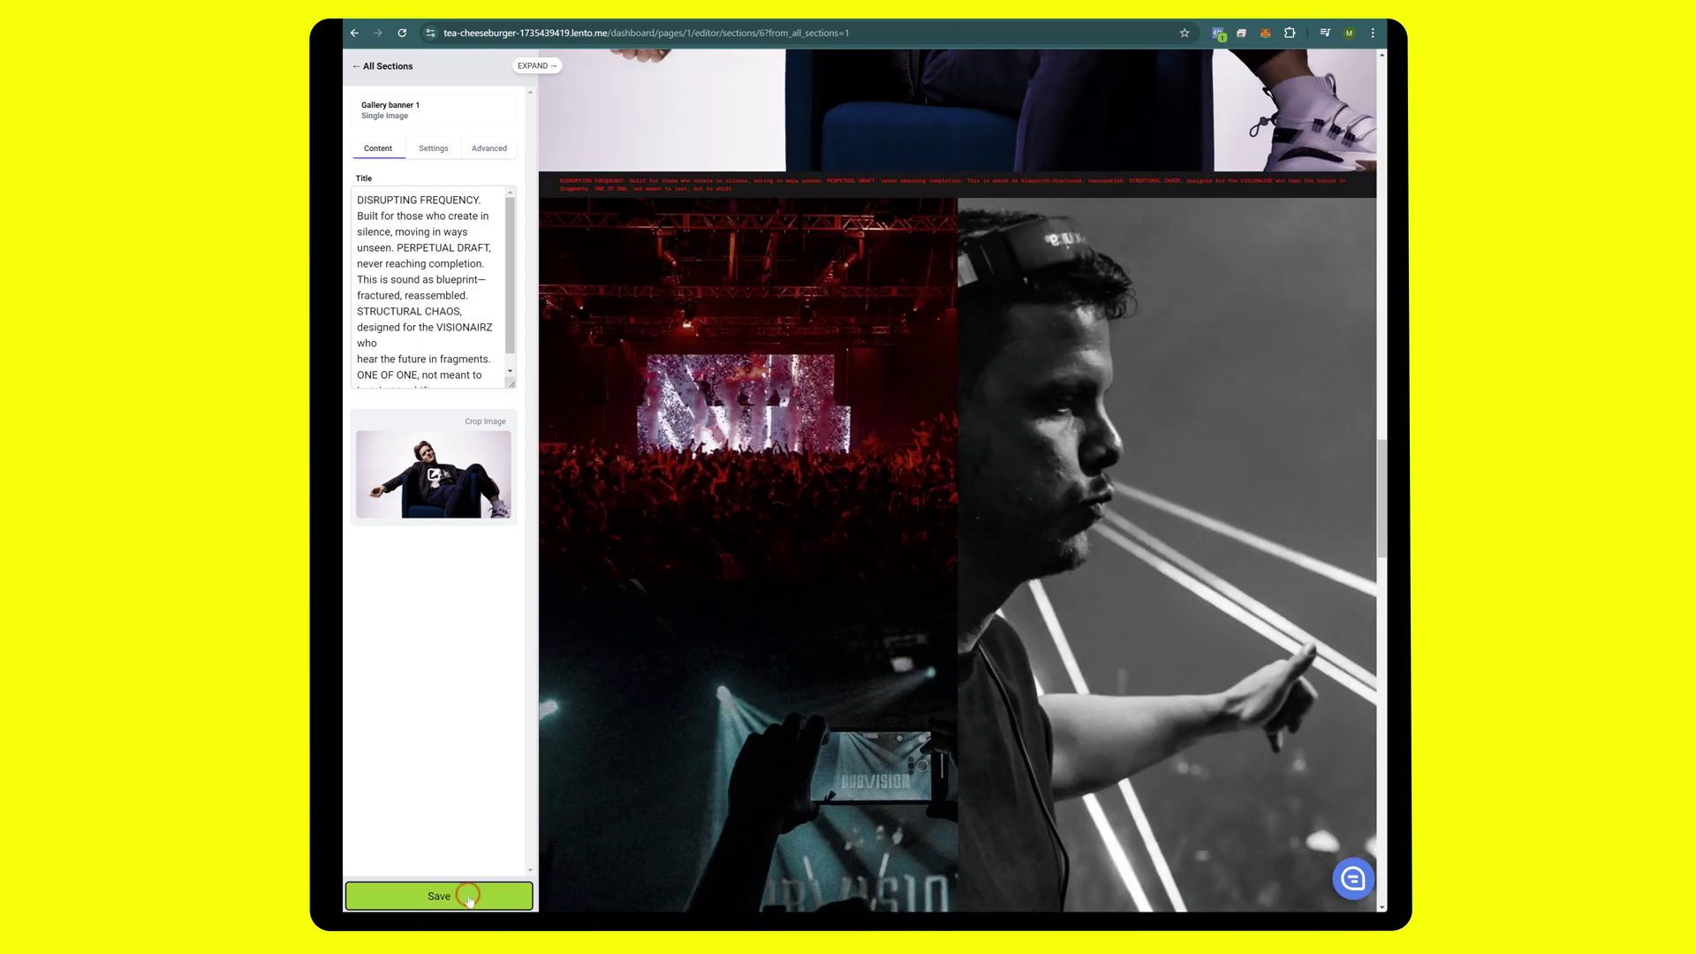
- Replace the Gallery banner 1 title with many repetitions of SHWAY and save the section
double_click(427, 247)
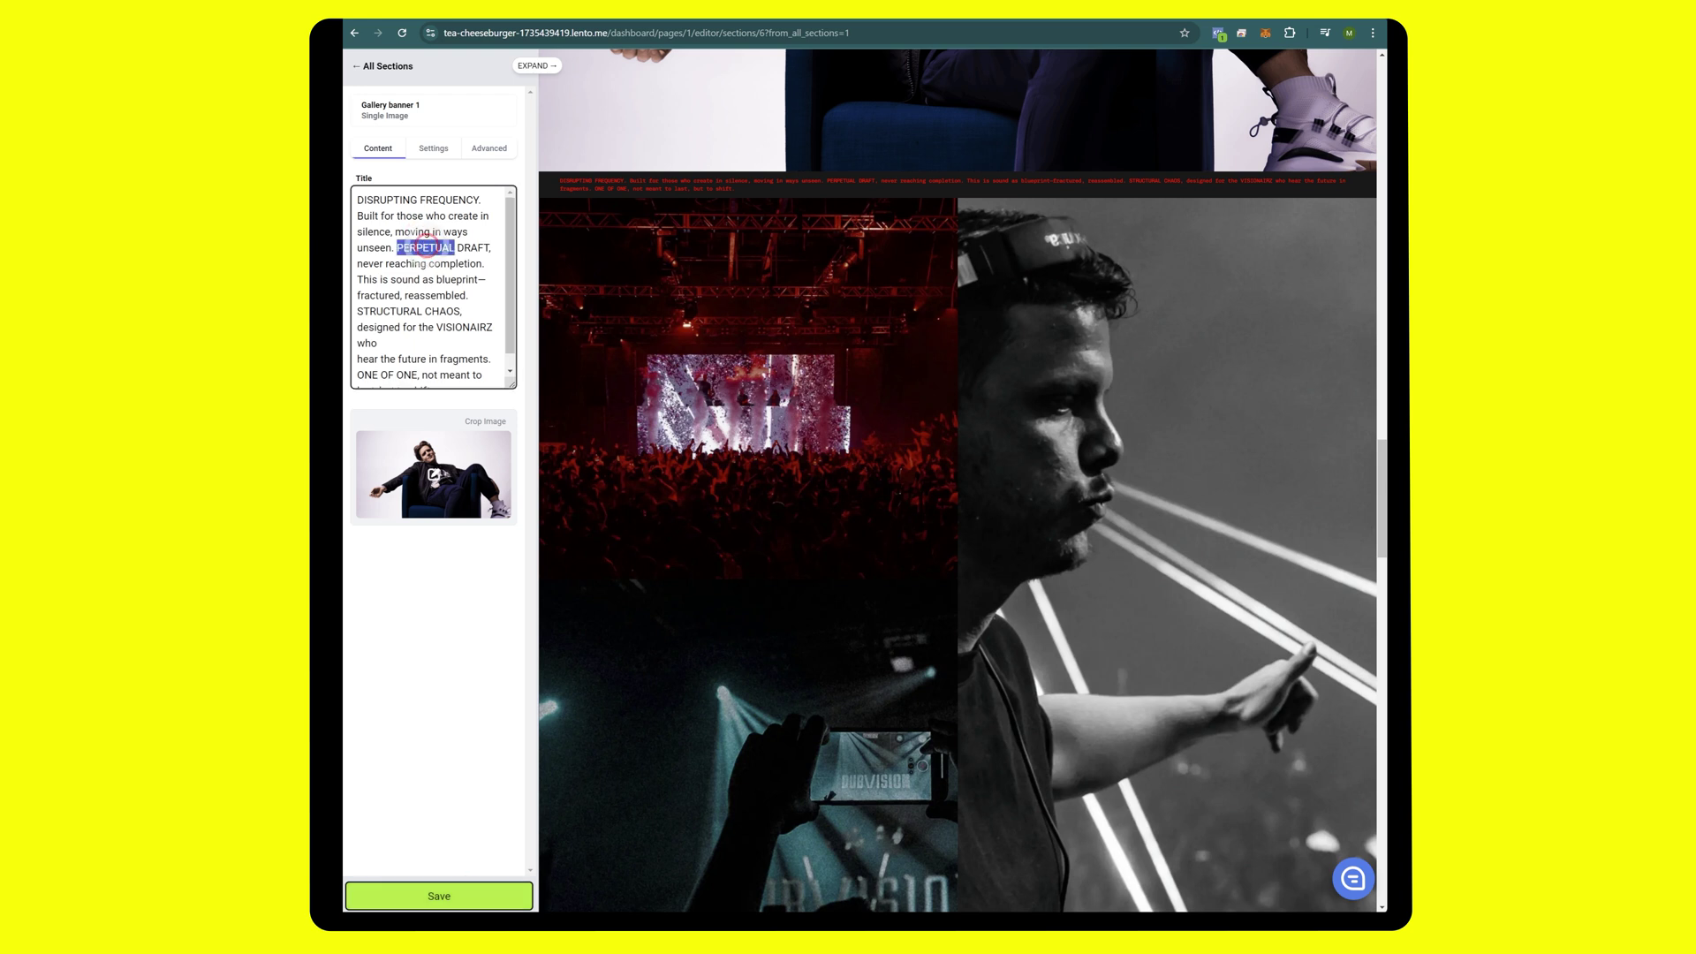
key("ctrl+a")
type("S")
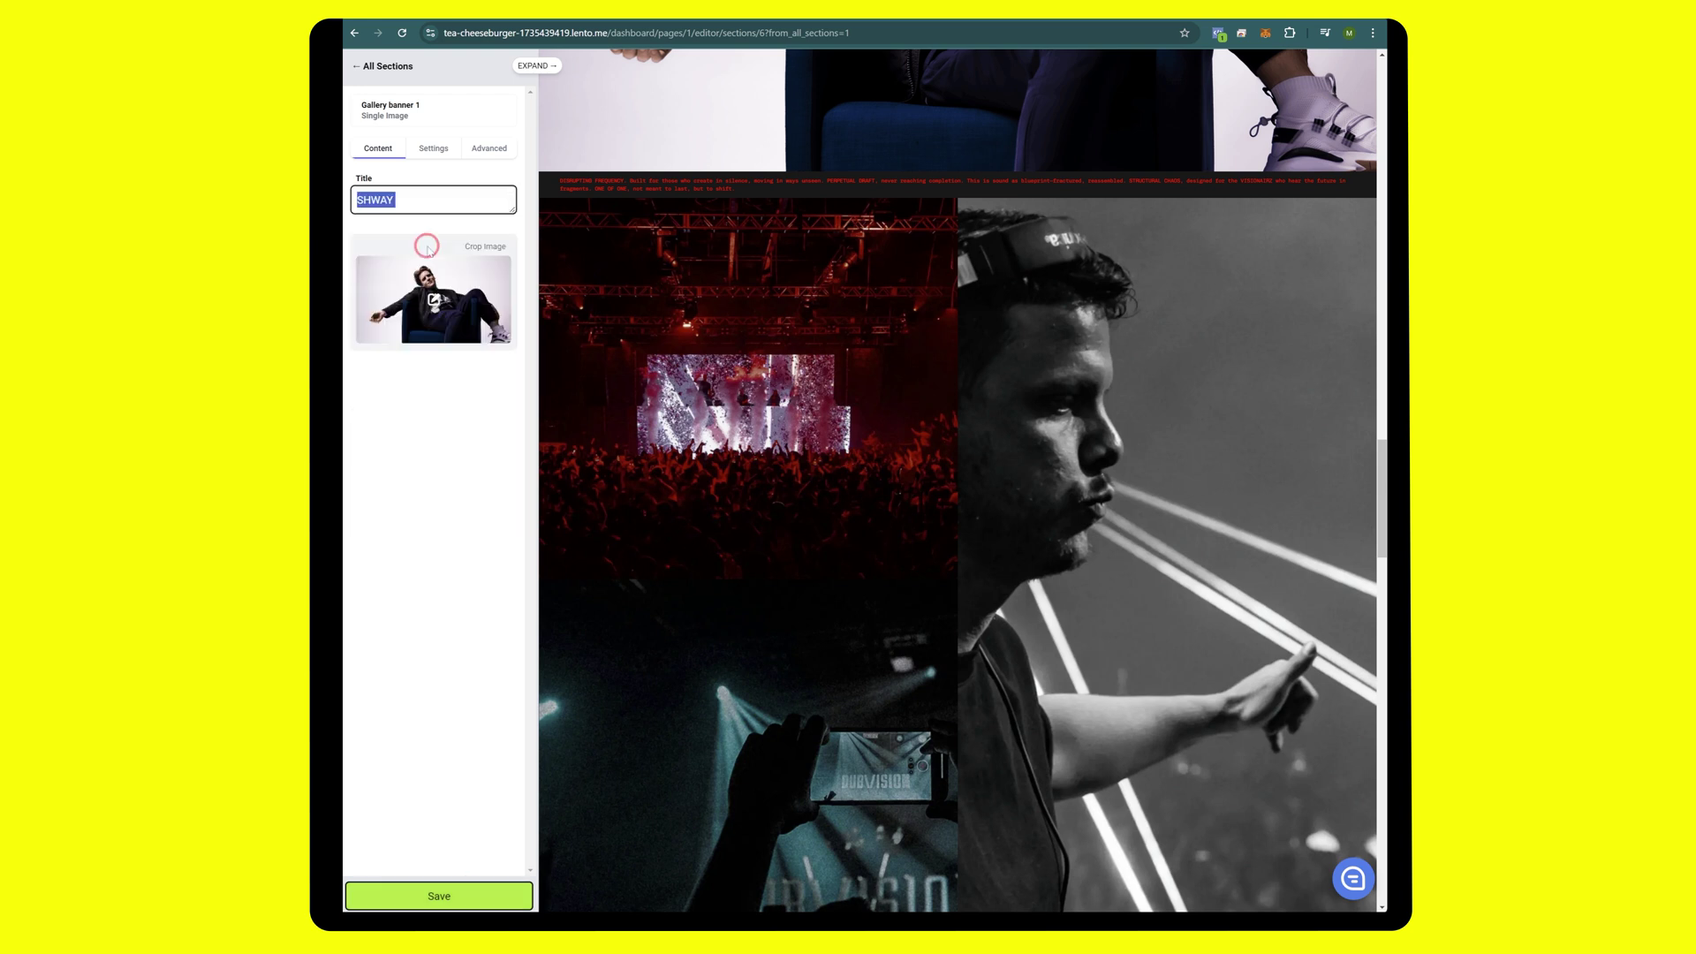
key("ctrl+v")
key("ctrl+v")
key("ctrl+v")
key("ctrl+v")
key("ctrl+v")
key("ctrl+v")
key("ctrl+v")
key("ctrl+v")
key("ctrl+v")
key("ctrl+v")
key("ctrl+v")
key("ctrl+v")
key("ctrl+v")
key("ctrl+v")
key("ctrl+v")
key("ctrl+v")
key("ctrl+v")
key("ctrl+v")
key("ctrl+v")
key("ctrl+v")
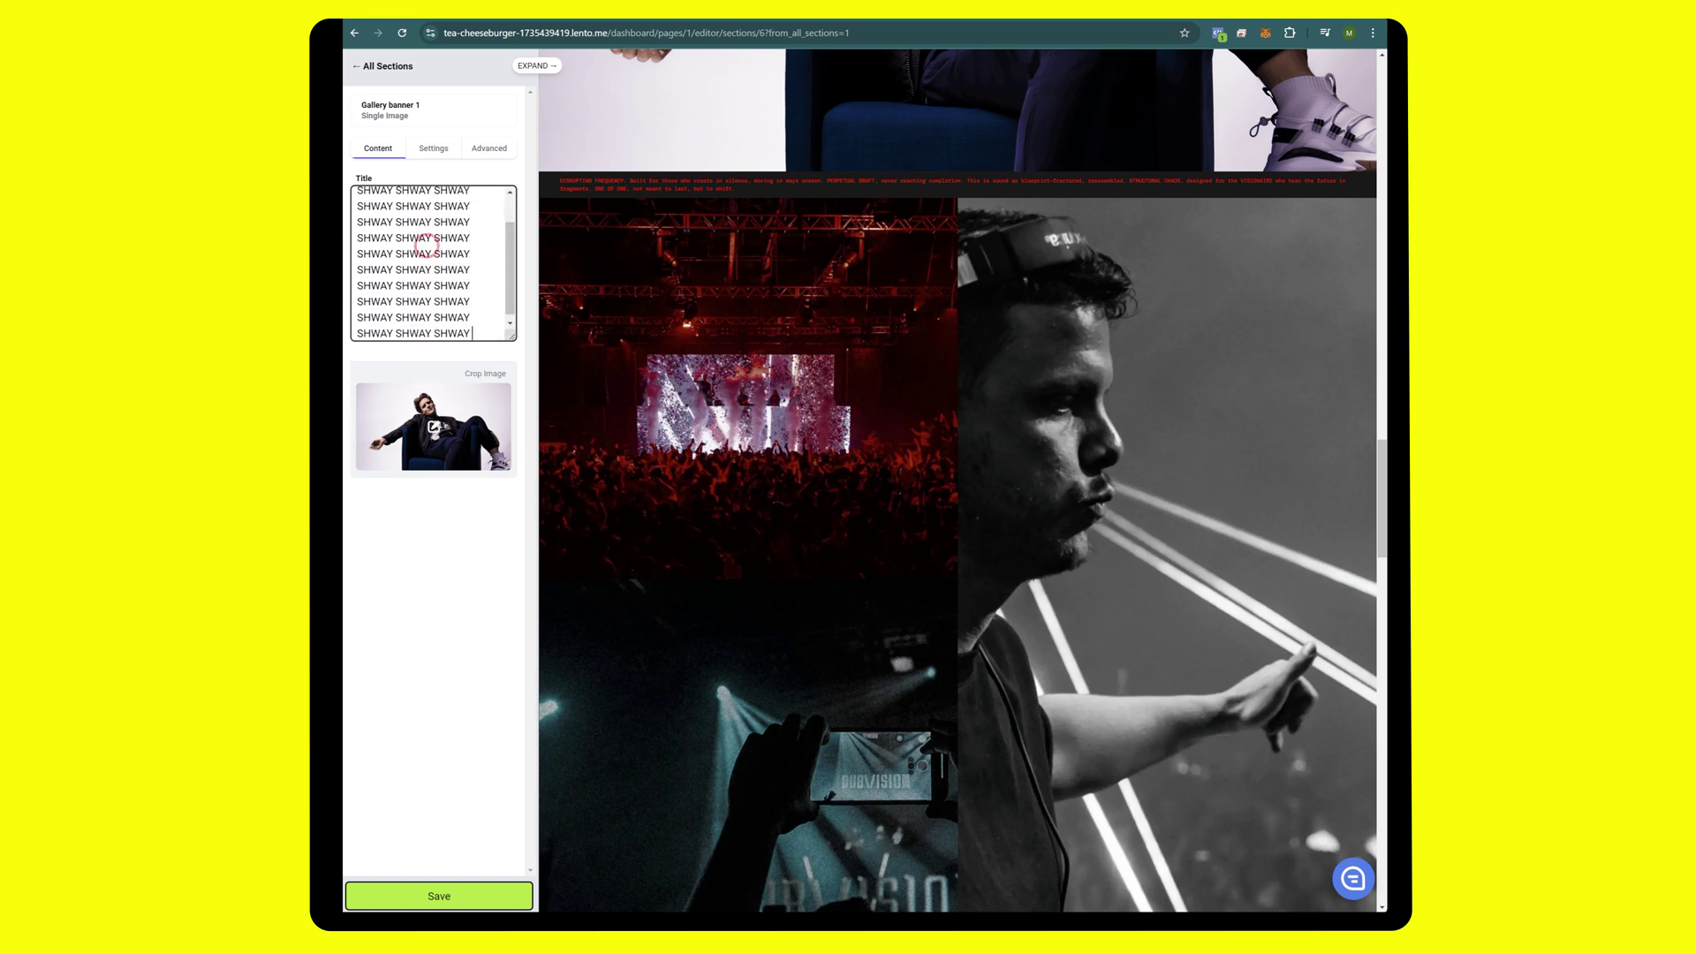
left_click(440, 895)
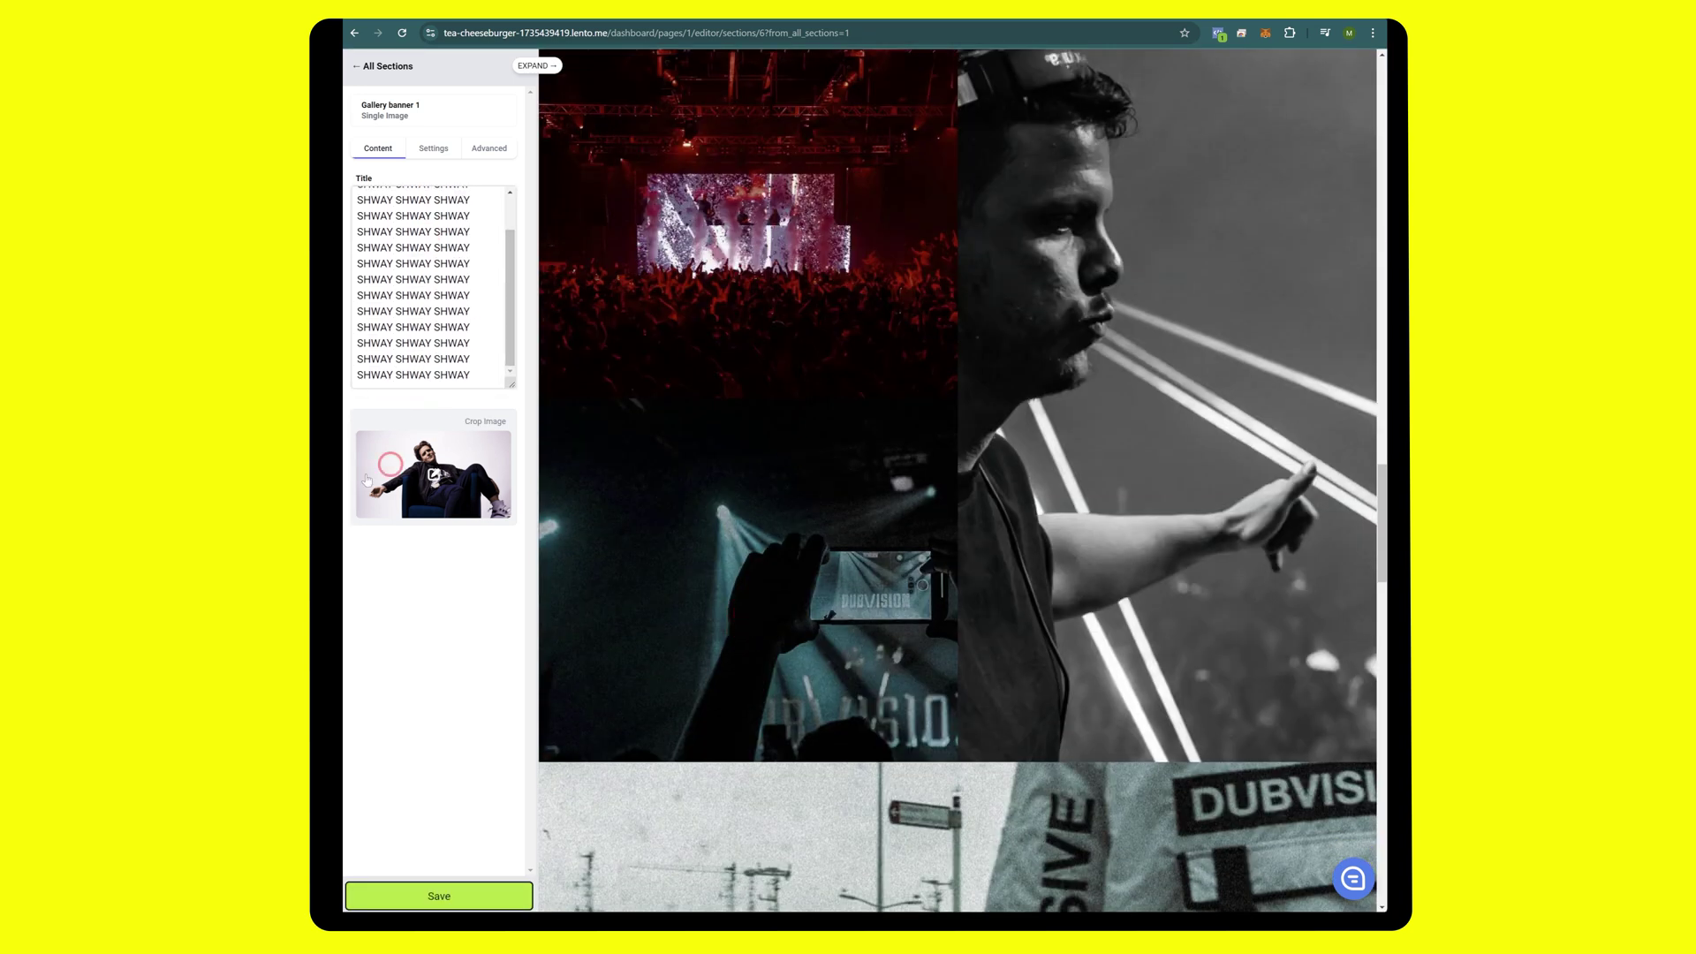
- Return to the section list, locate Gallery side-by-side 1 in the preview and open it for editing
left_click(370, 66)
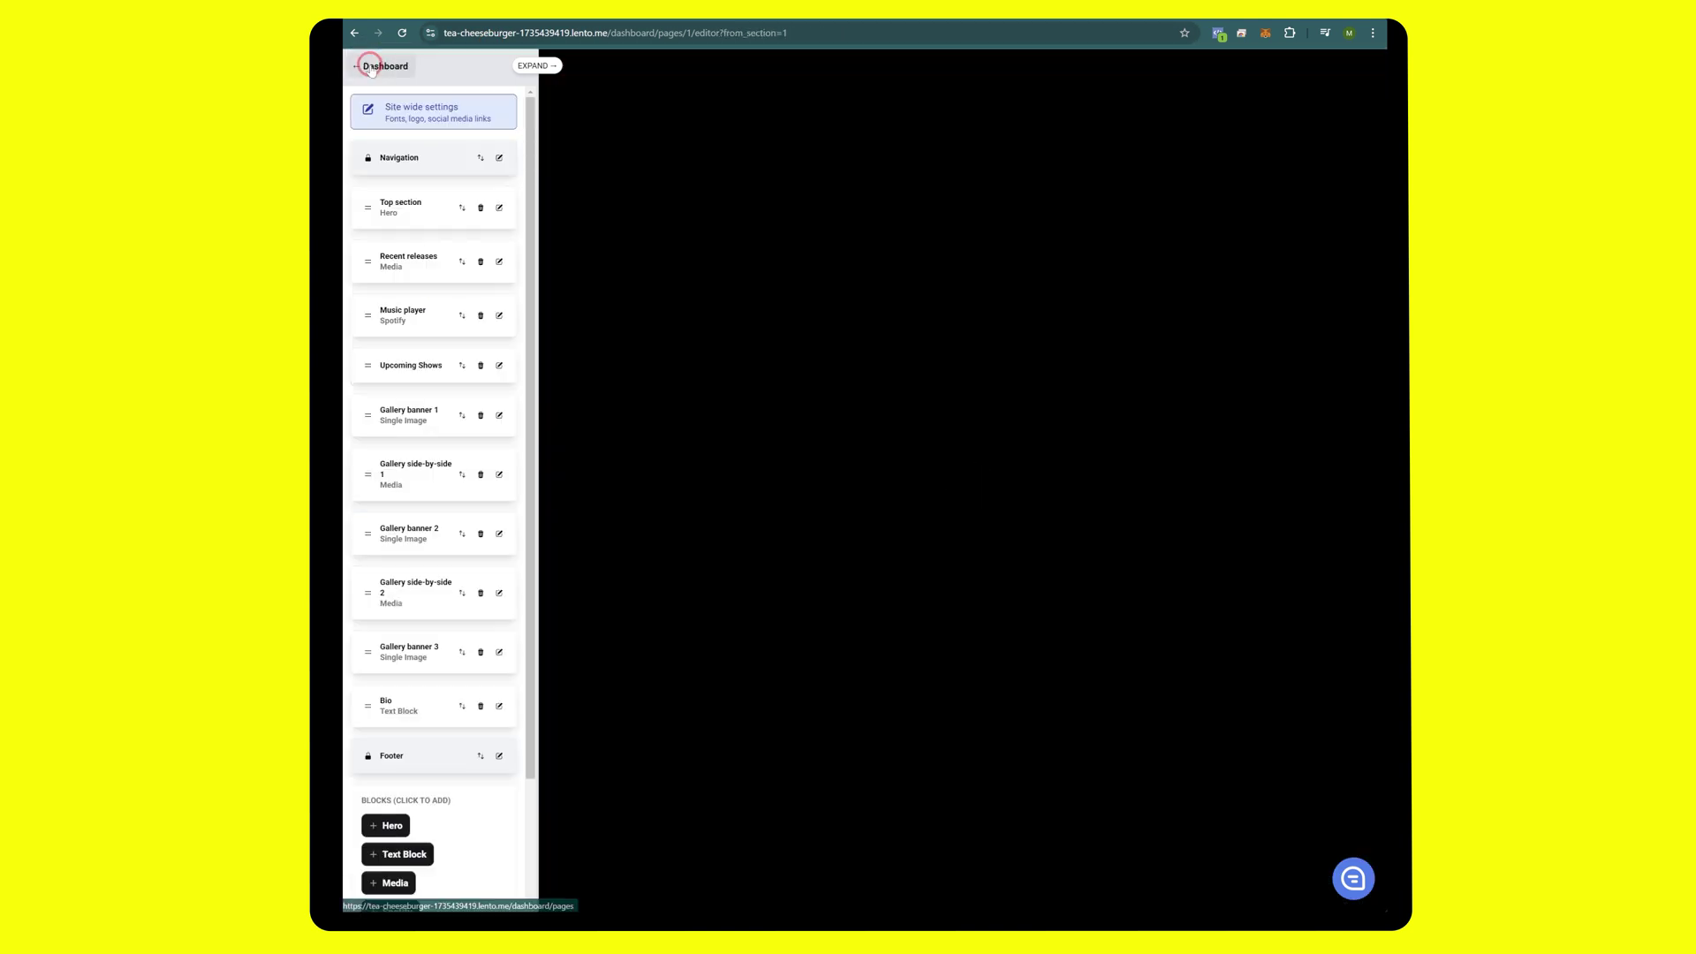
left_click(378, 475)
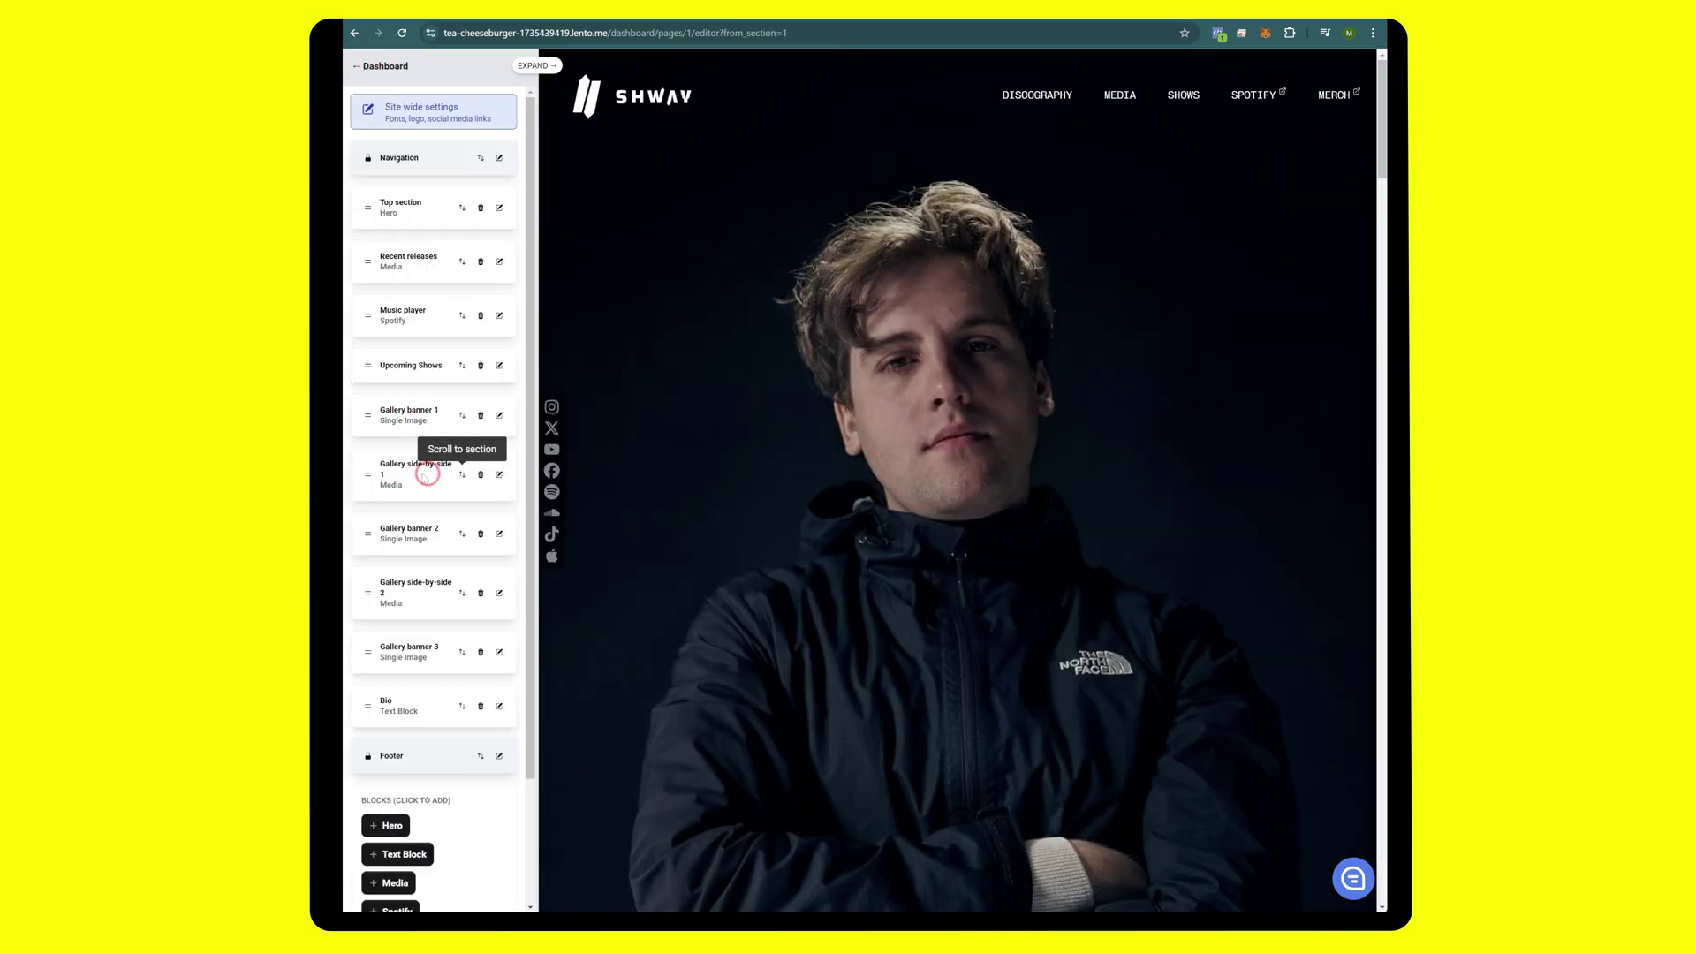
left_click(454, 471)
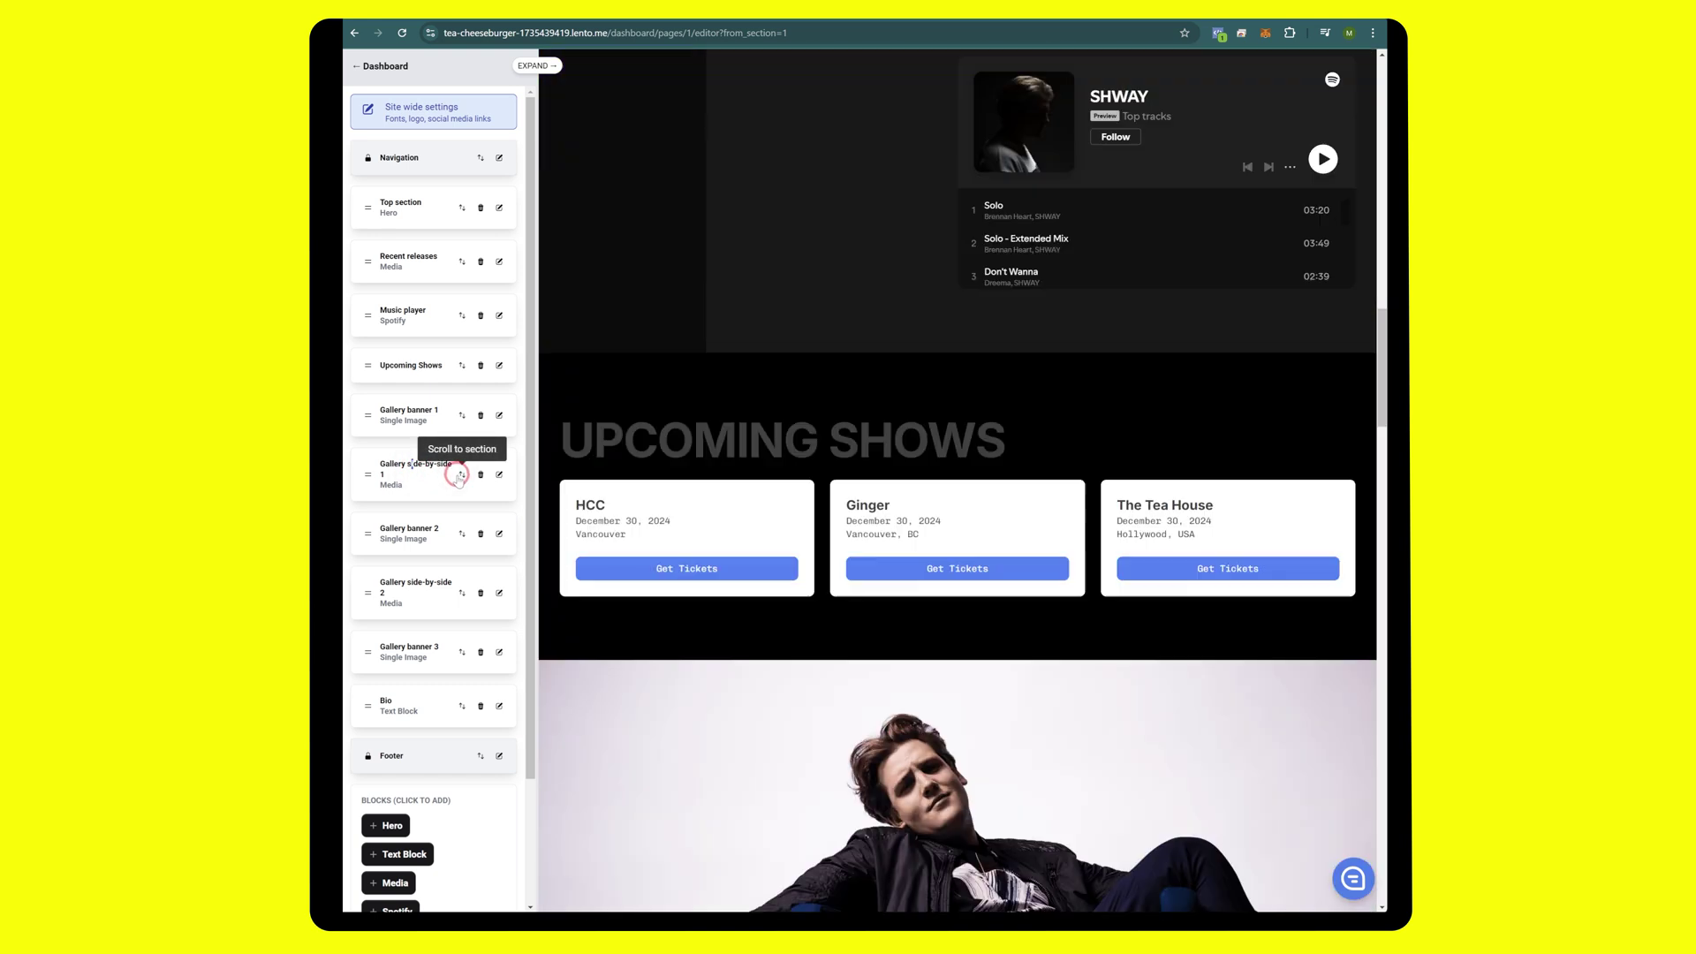
left_click(464, 430)
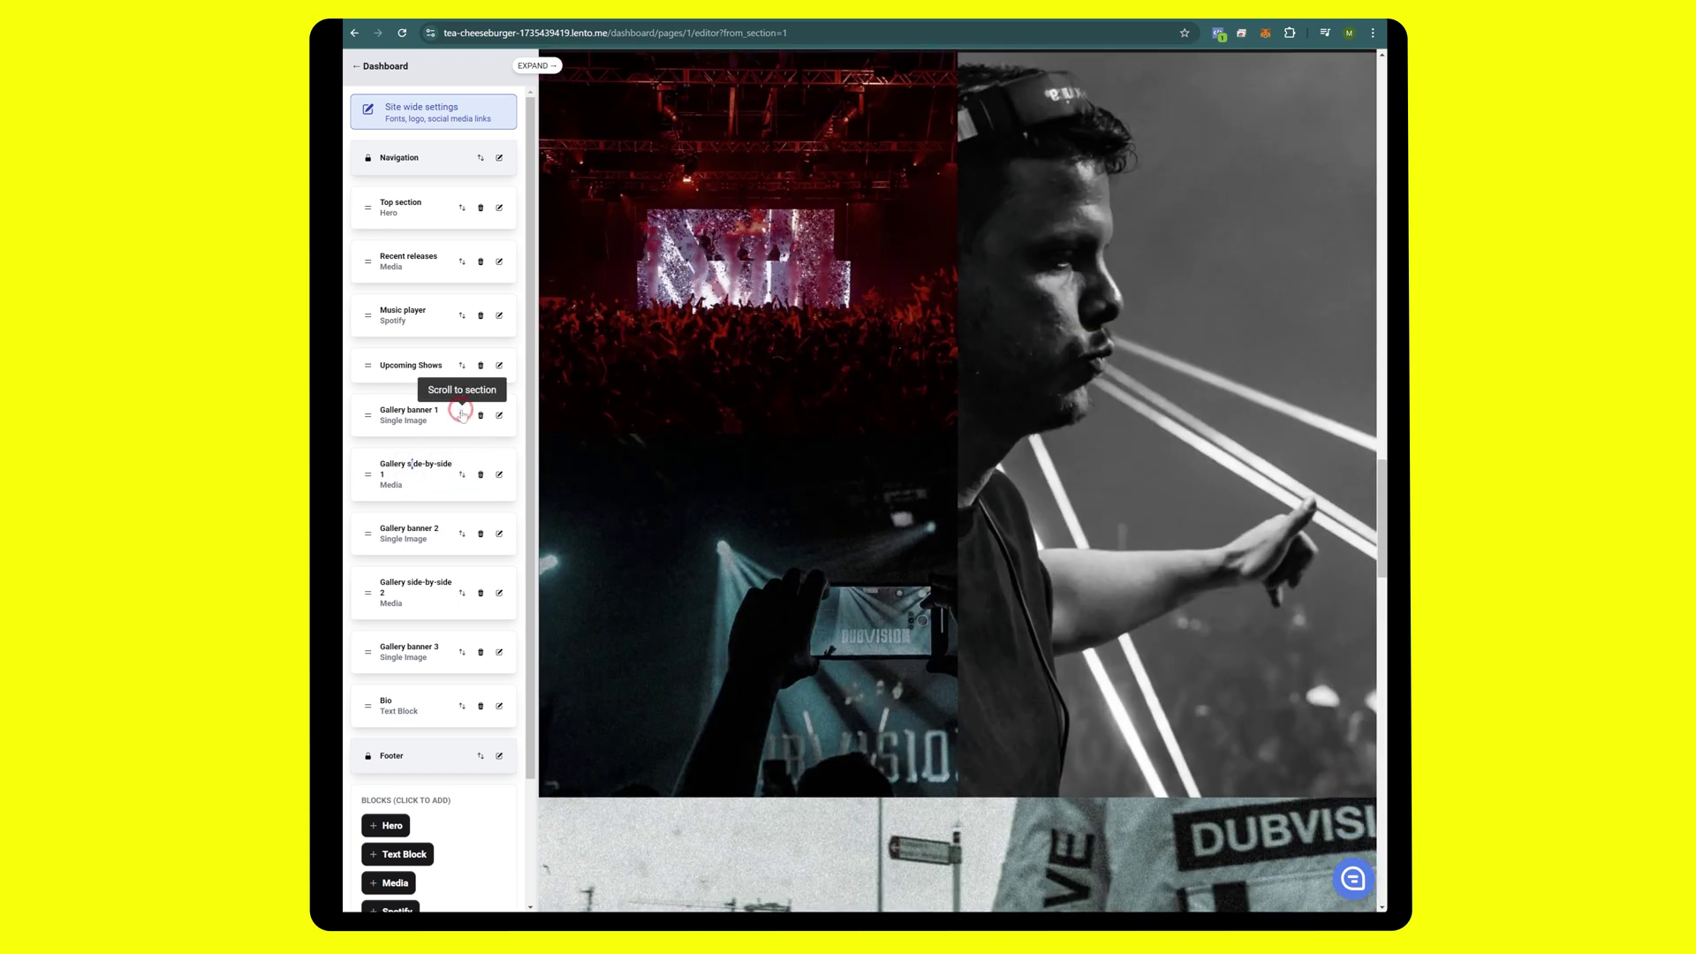
left_click(458, 489)
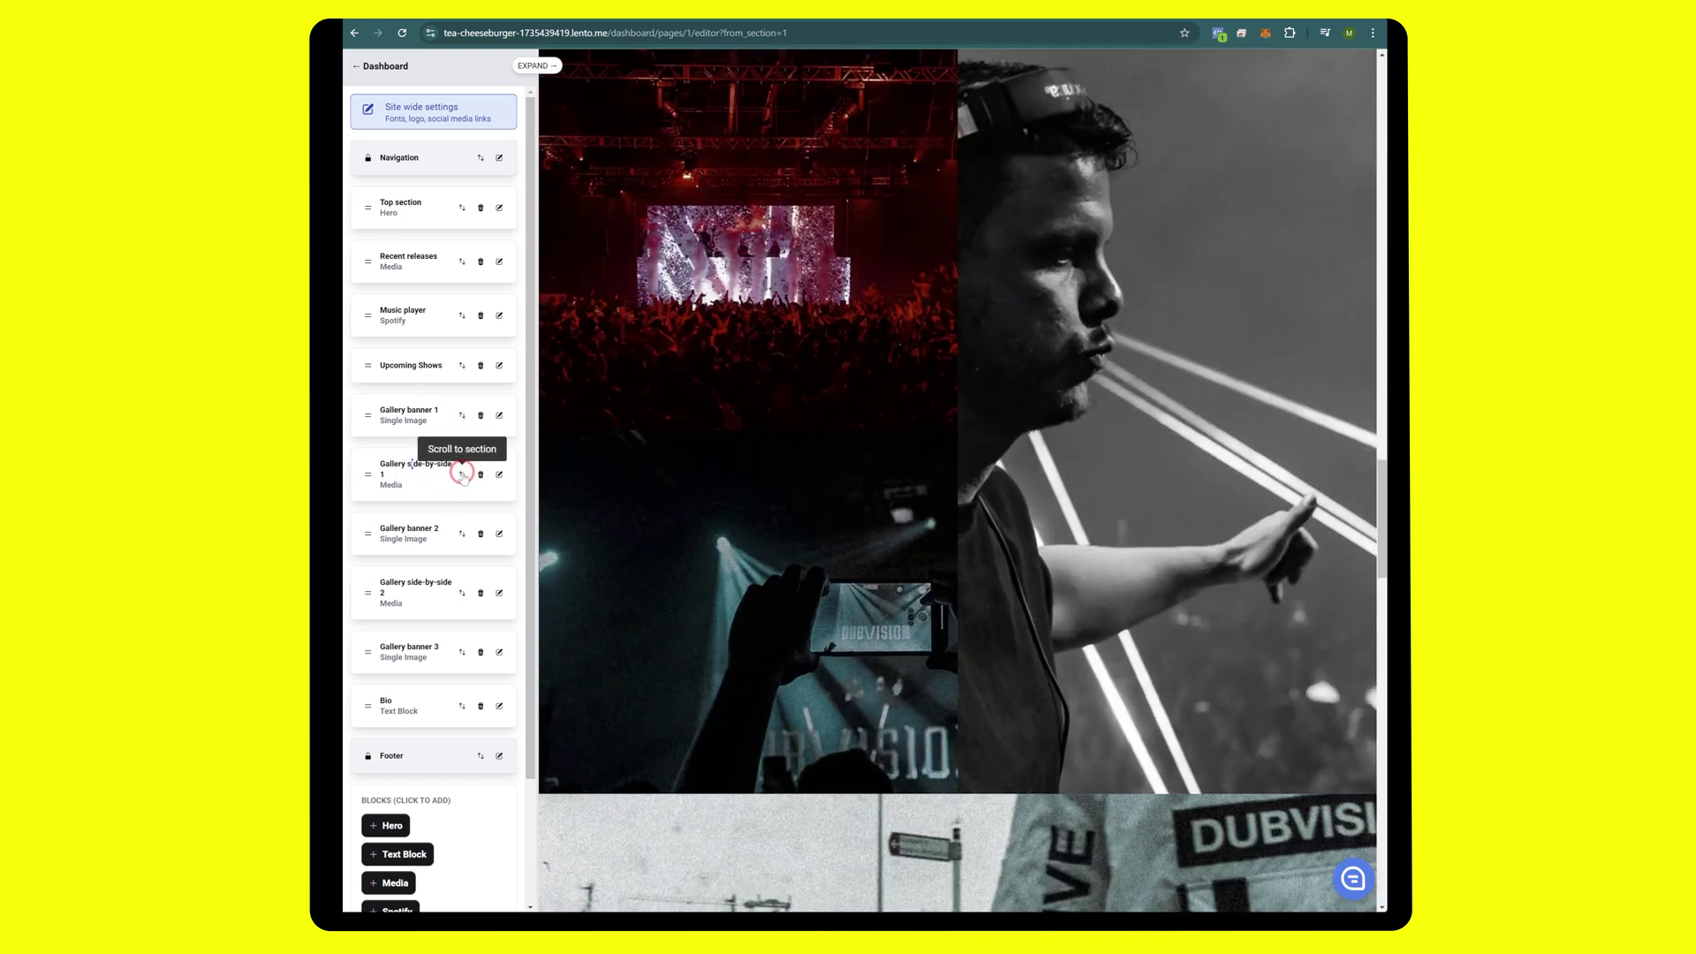
left_click(499, 469)
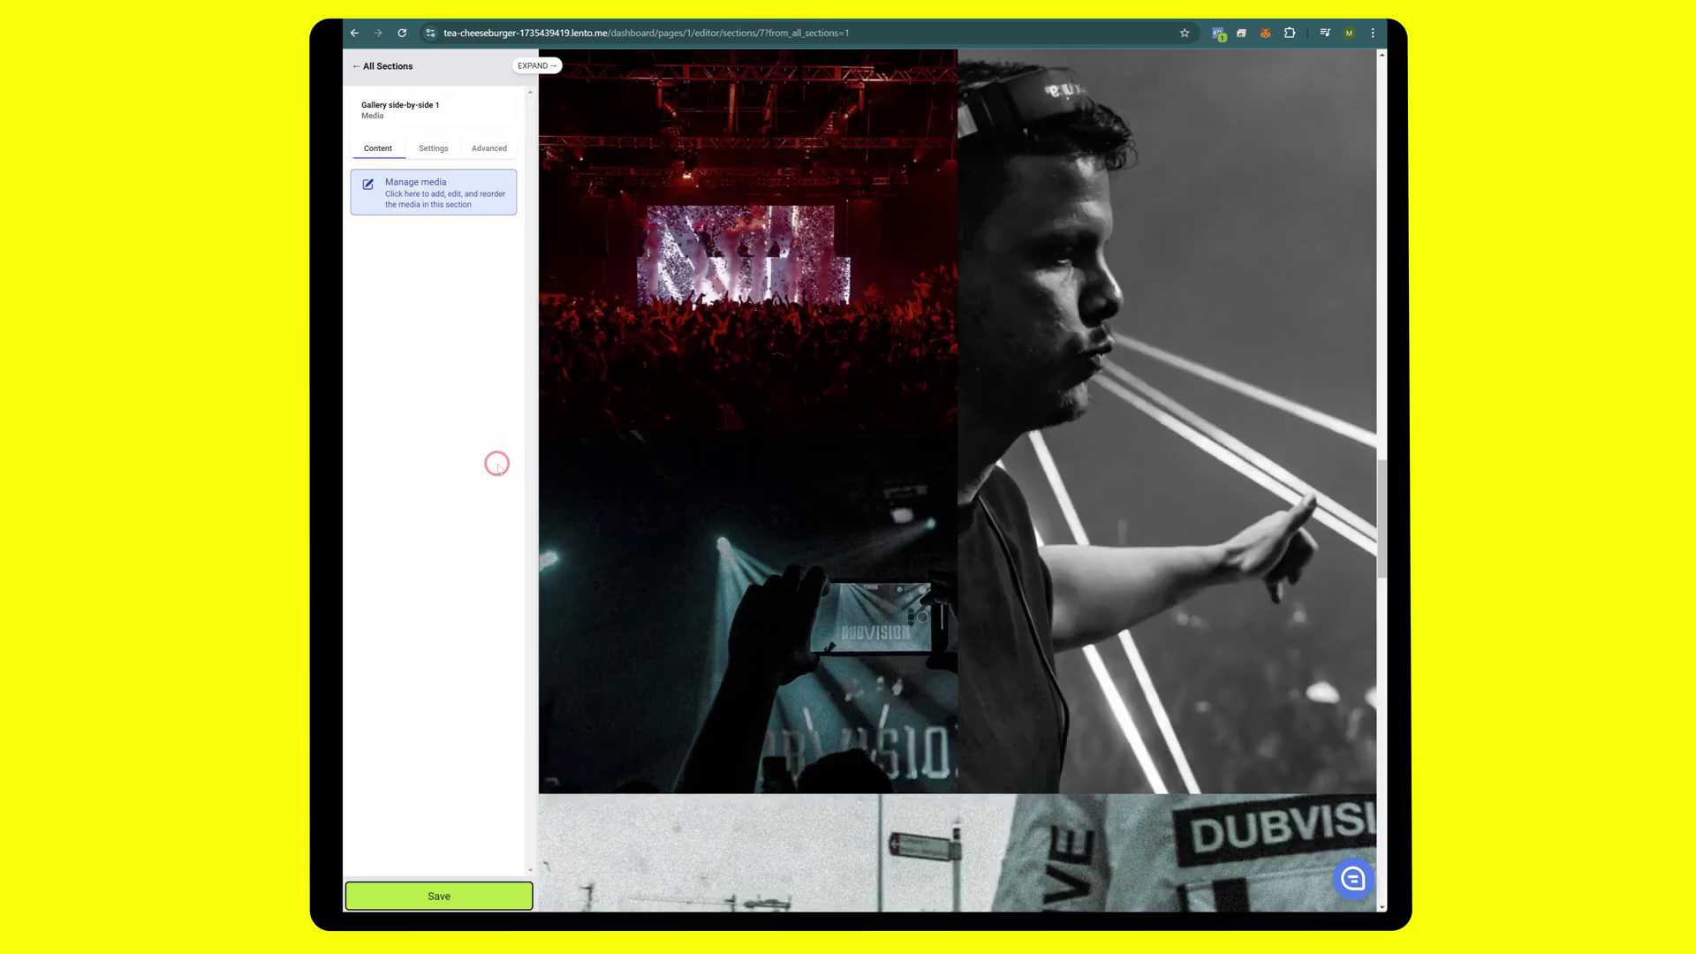
- Review the images in Gallery side-by-side 1 and its available aspect ratio options
left_click(425, 178)
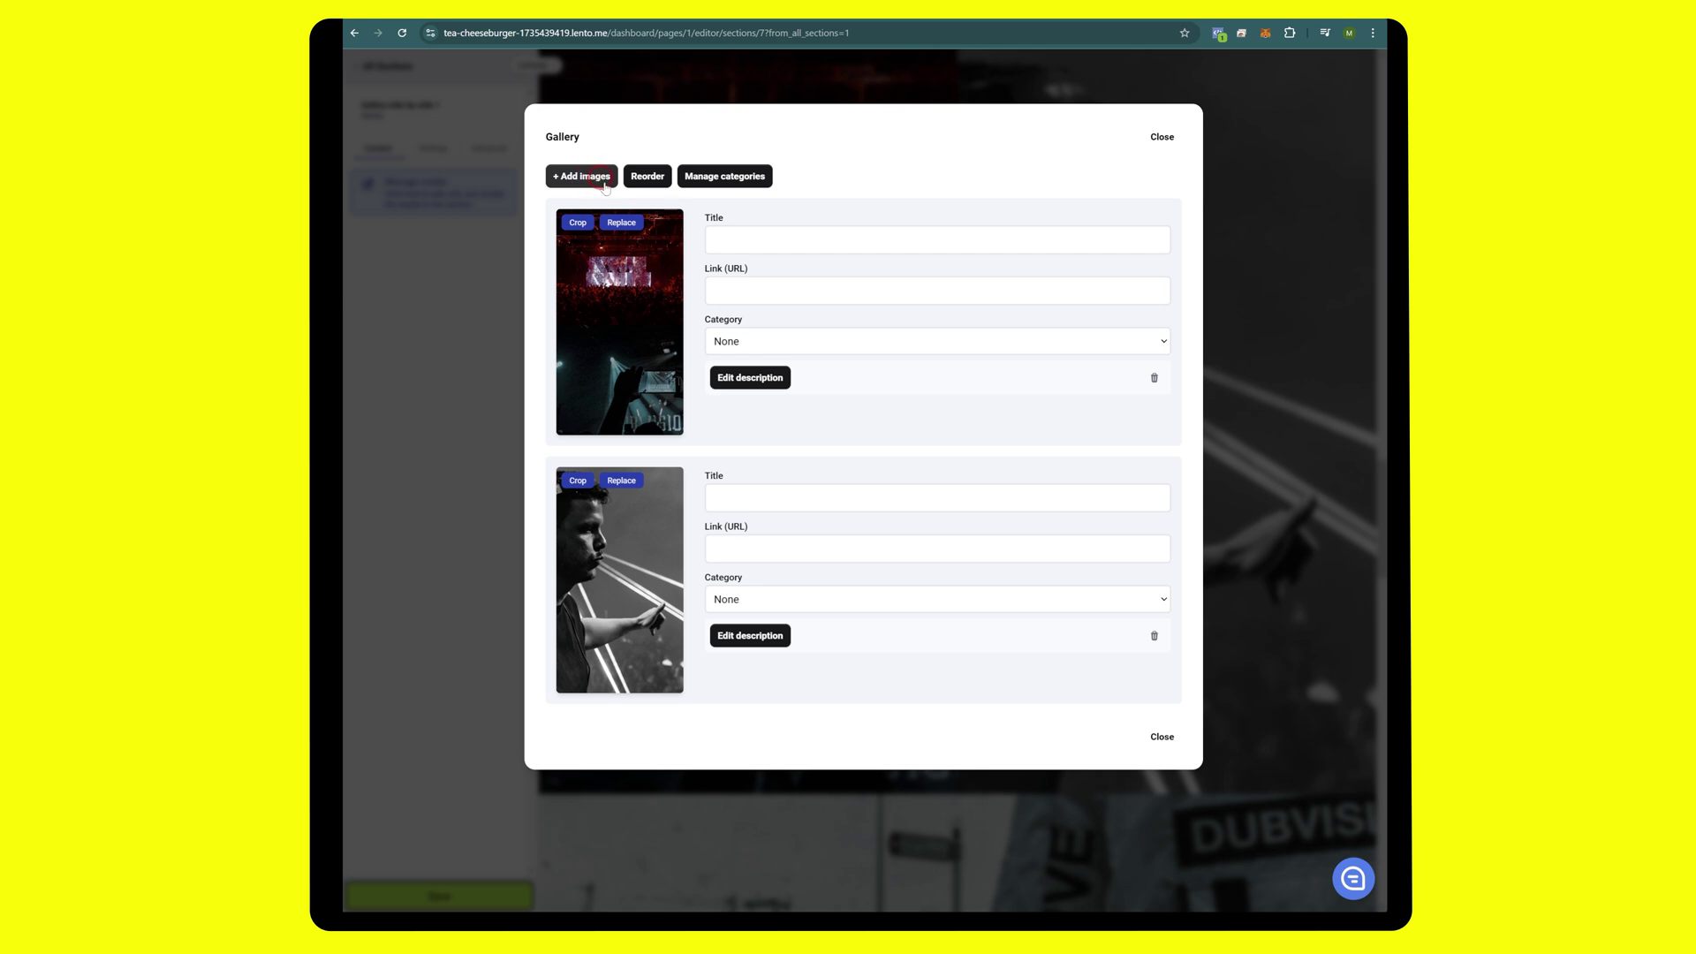
left_click(1160, 133)
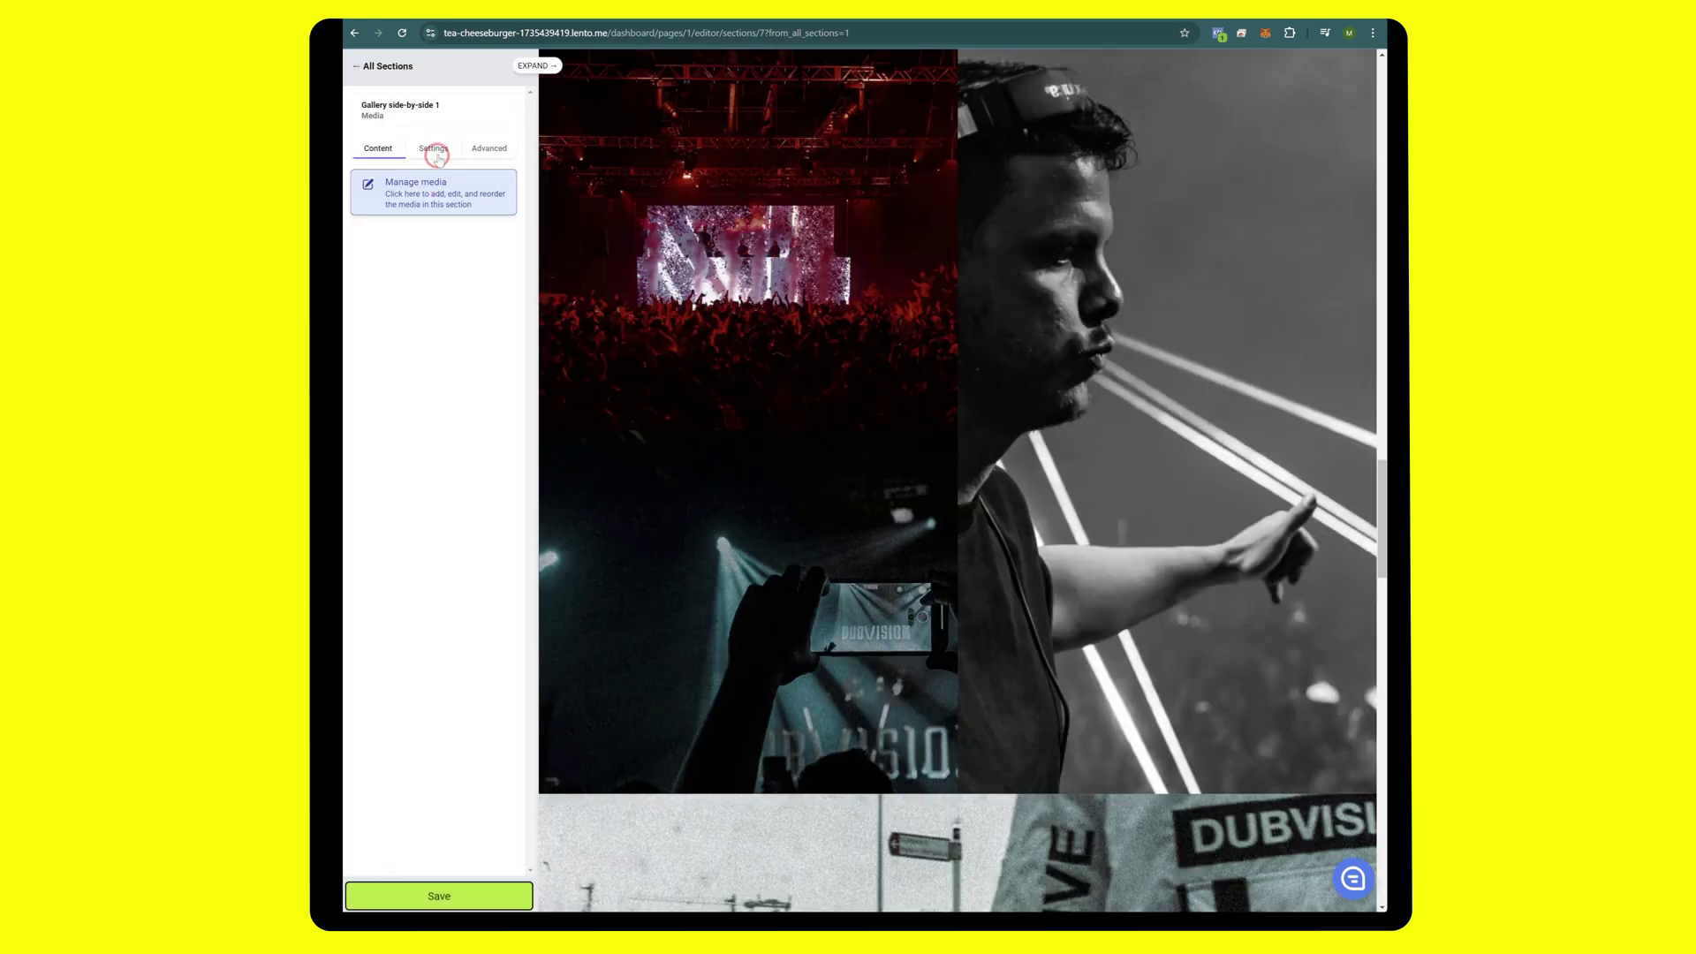
left_click(434, 150)
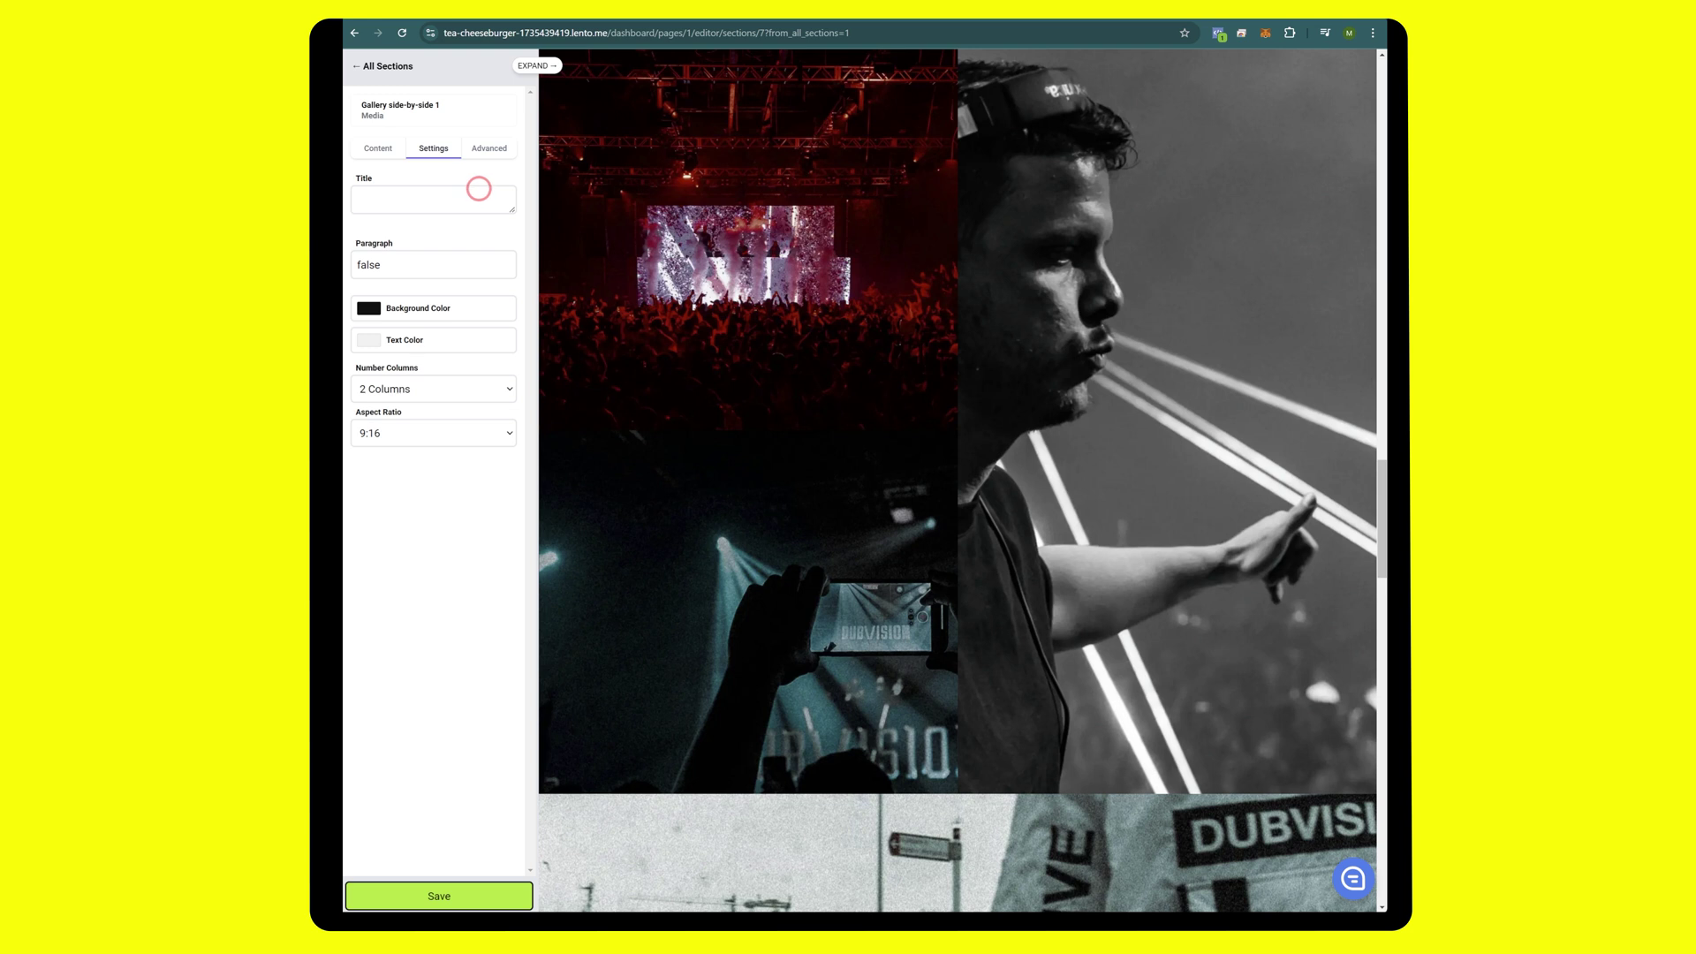
left_click(413, 435)
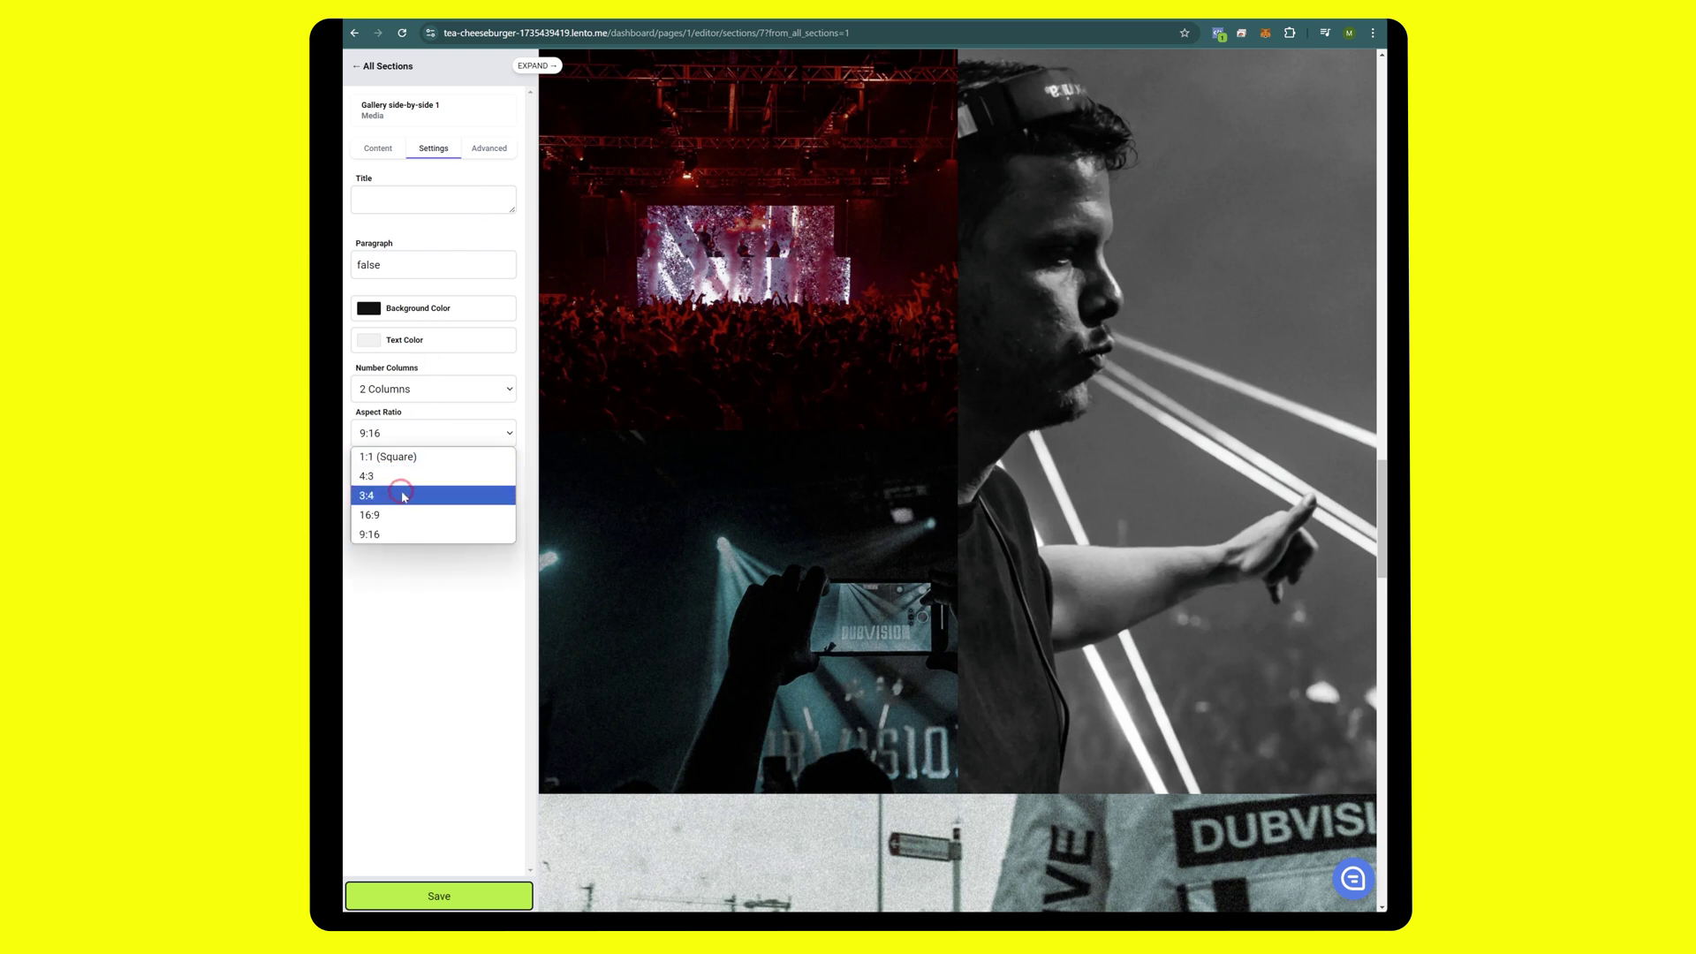
left_click(418, 598)
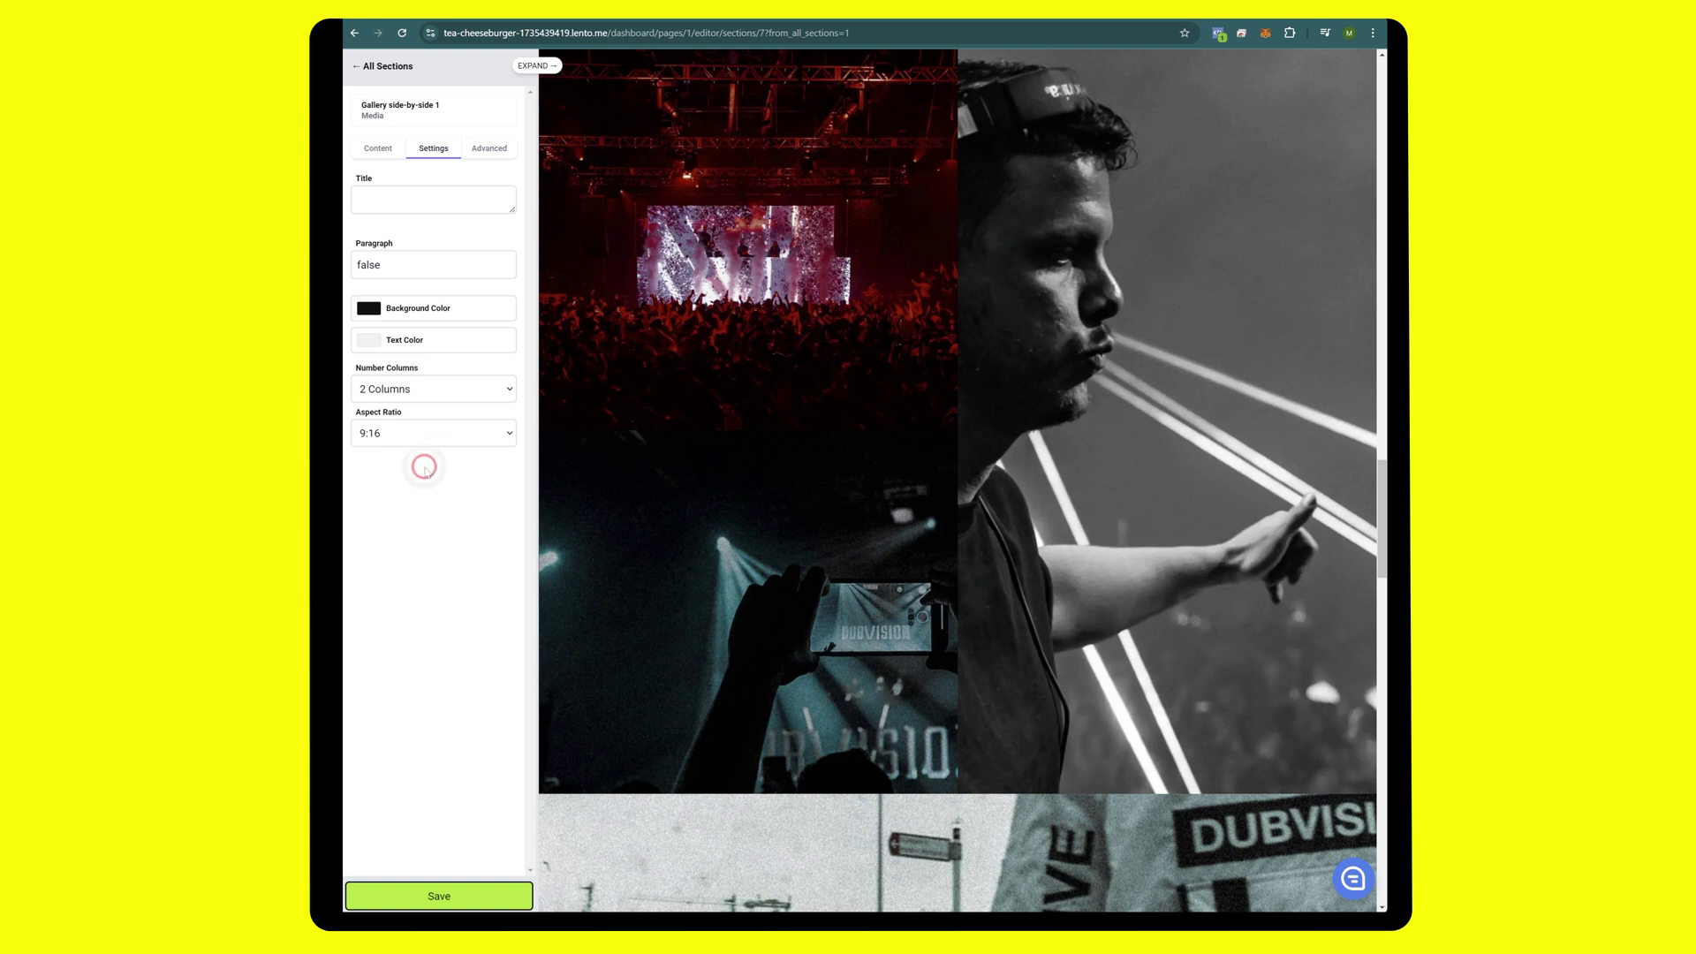
- Replace the first image in Gallery side-by-side 1 with an uploaded copy of 4 Shoe & Bag_carousel A.png
left_click(382, 148)
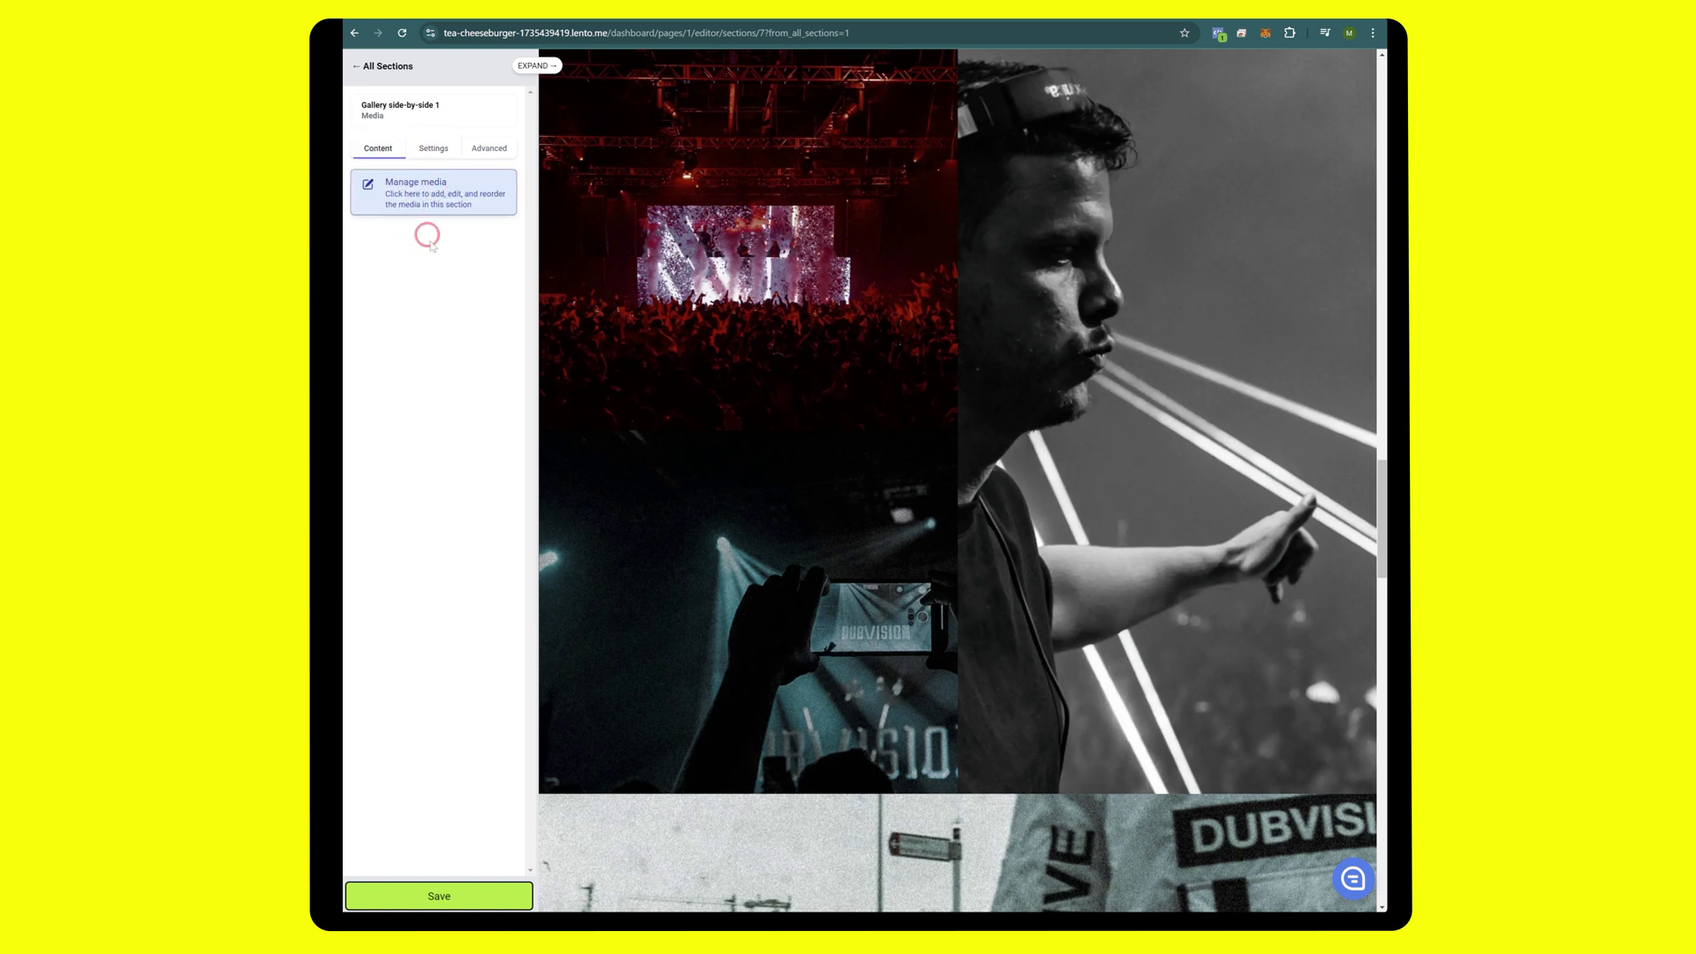
left_click(409, 189)
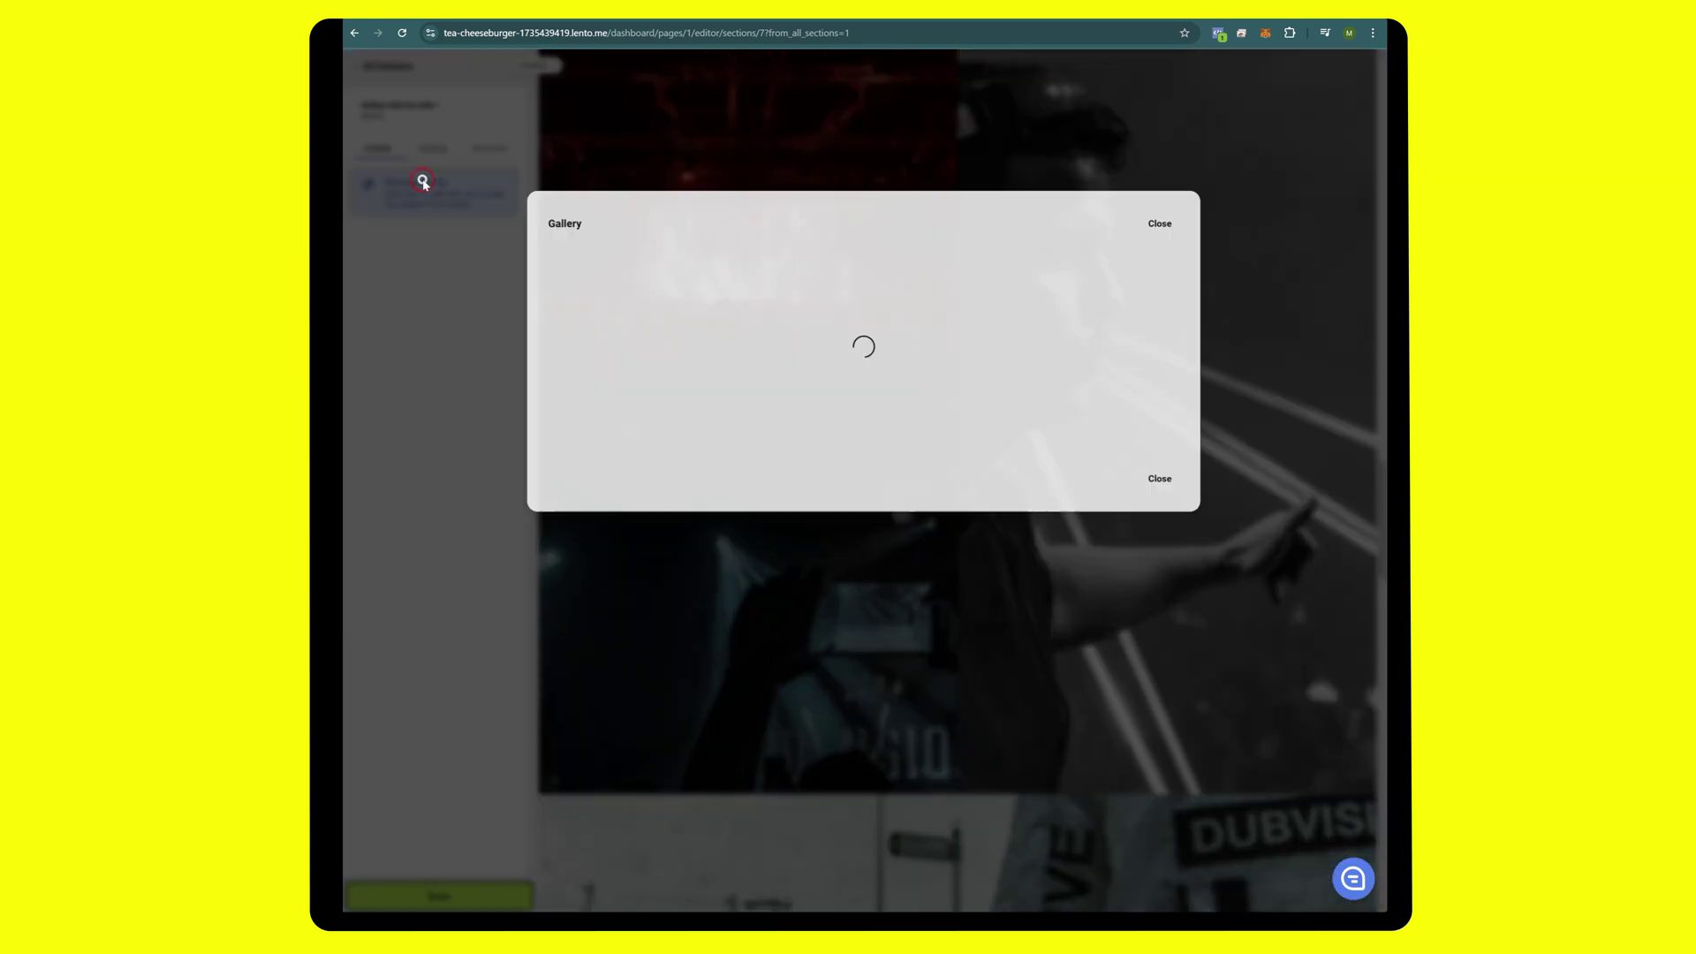
left_click(620, 224)
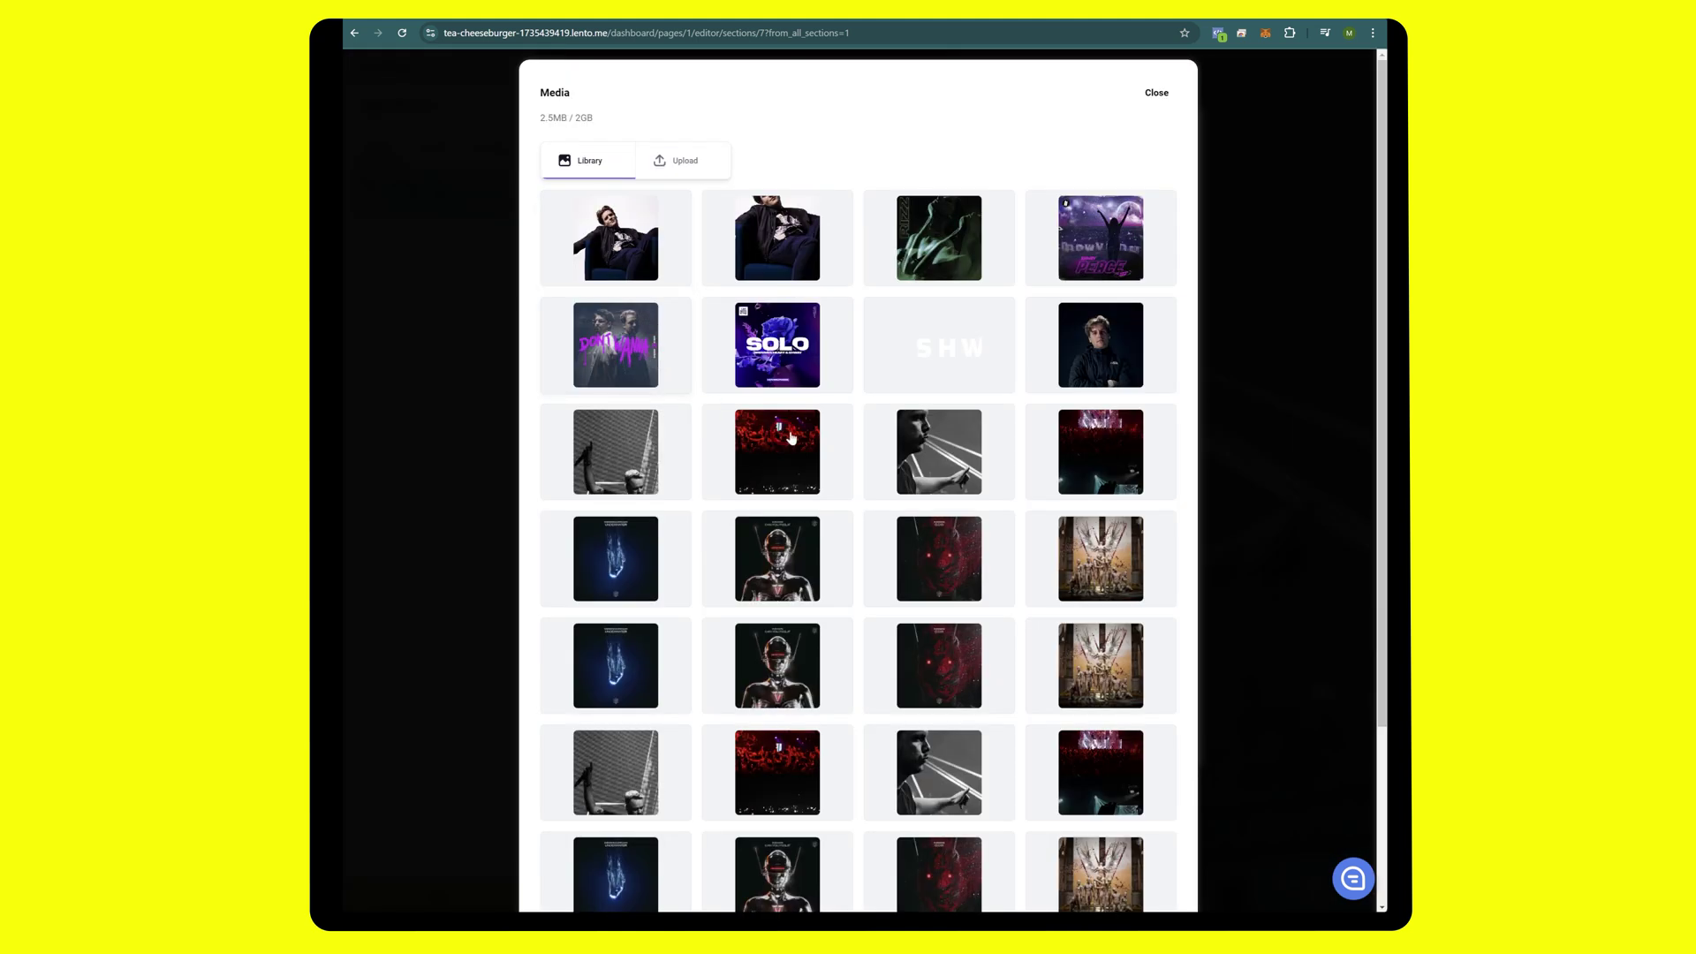
left_click(685, 160)
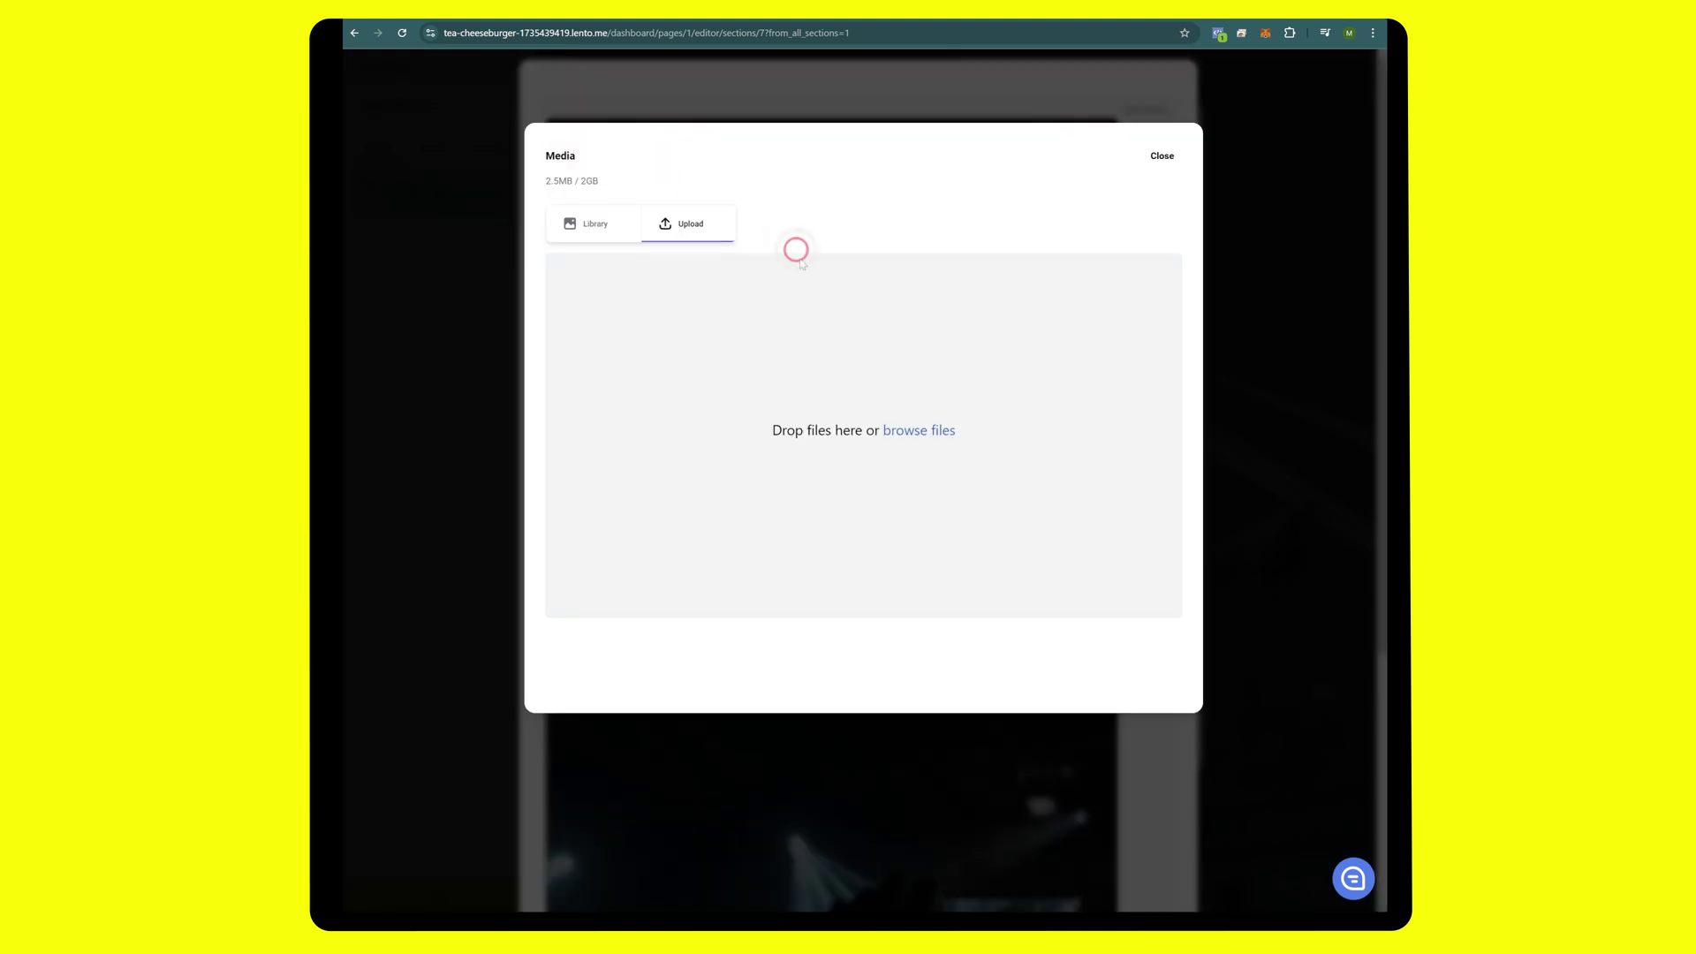
left_click(928, 432)
left_click(870, 113)
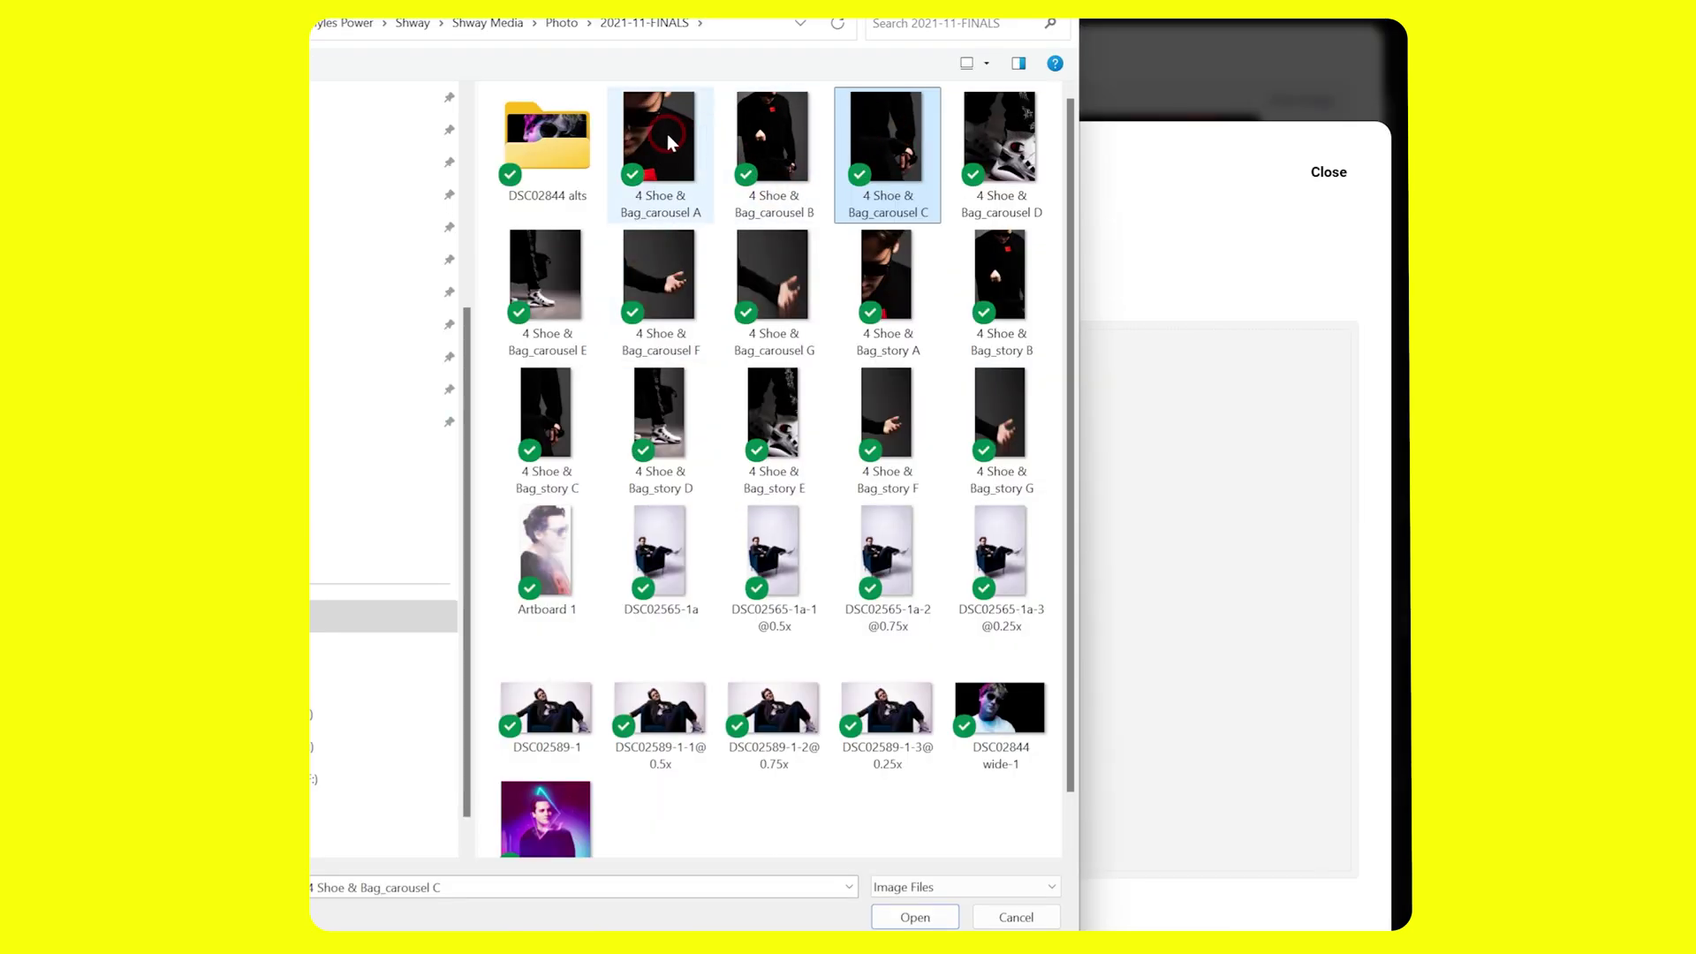
double_click(666, 134)
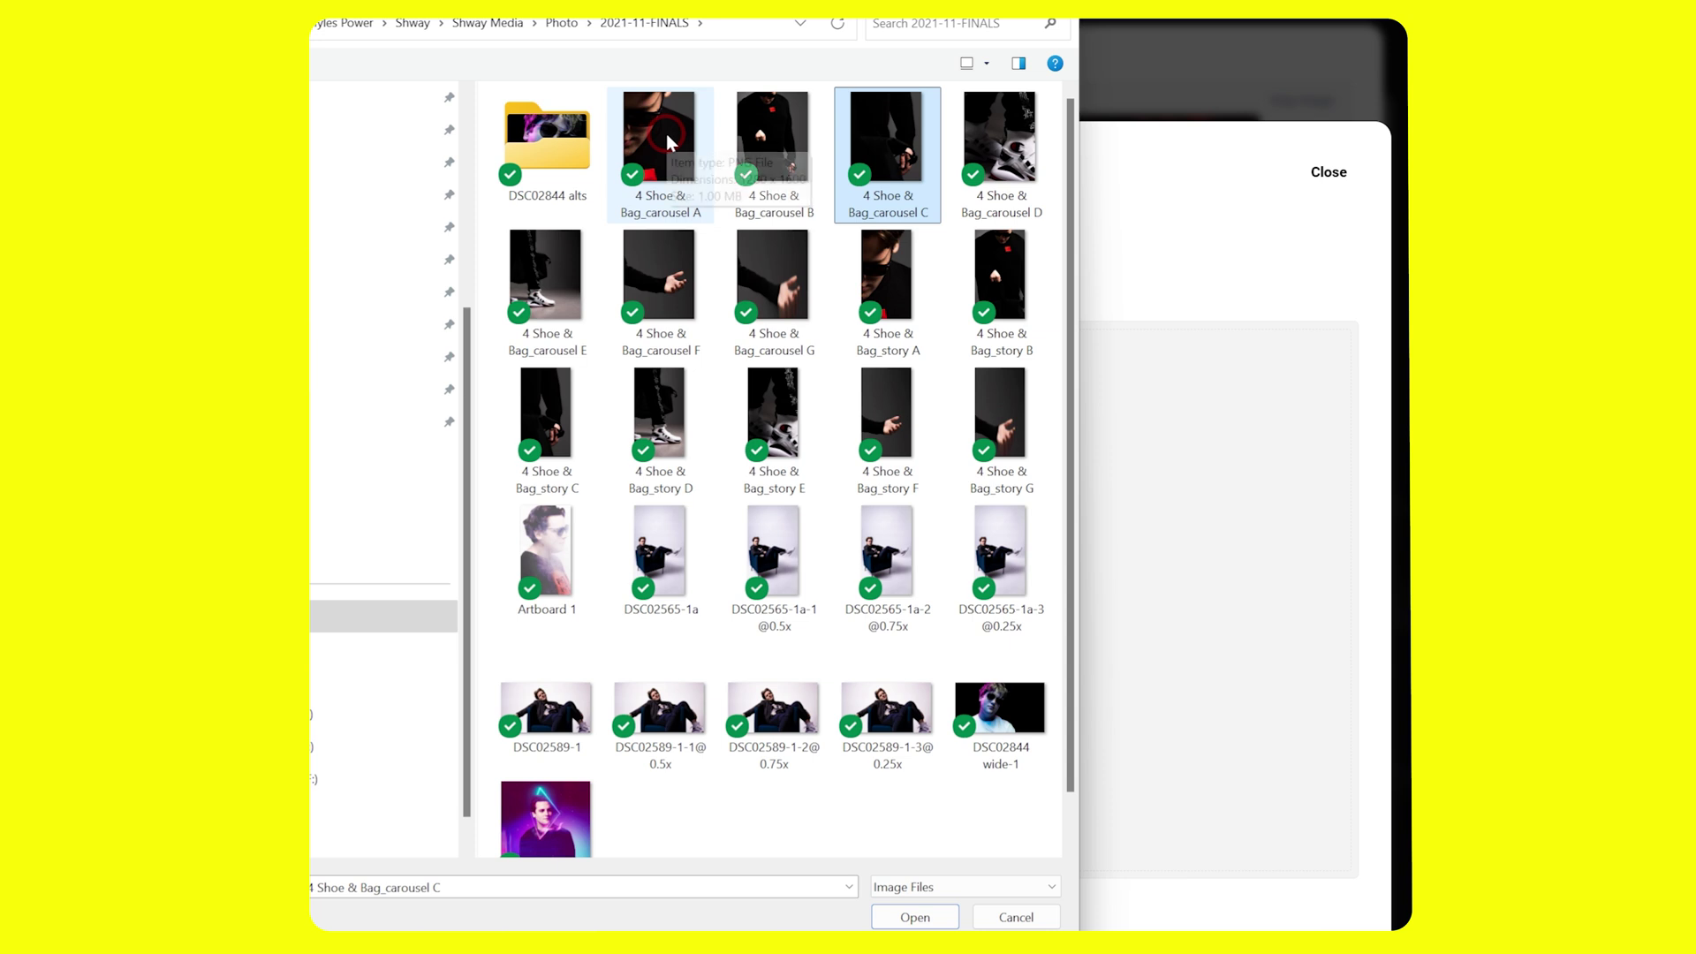
left_click(857, 455)
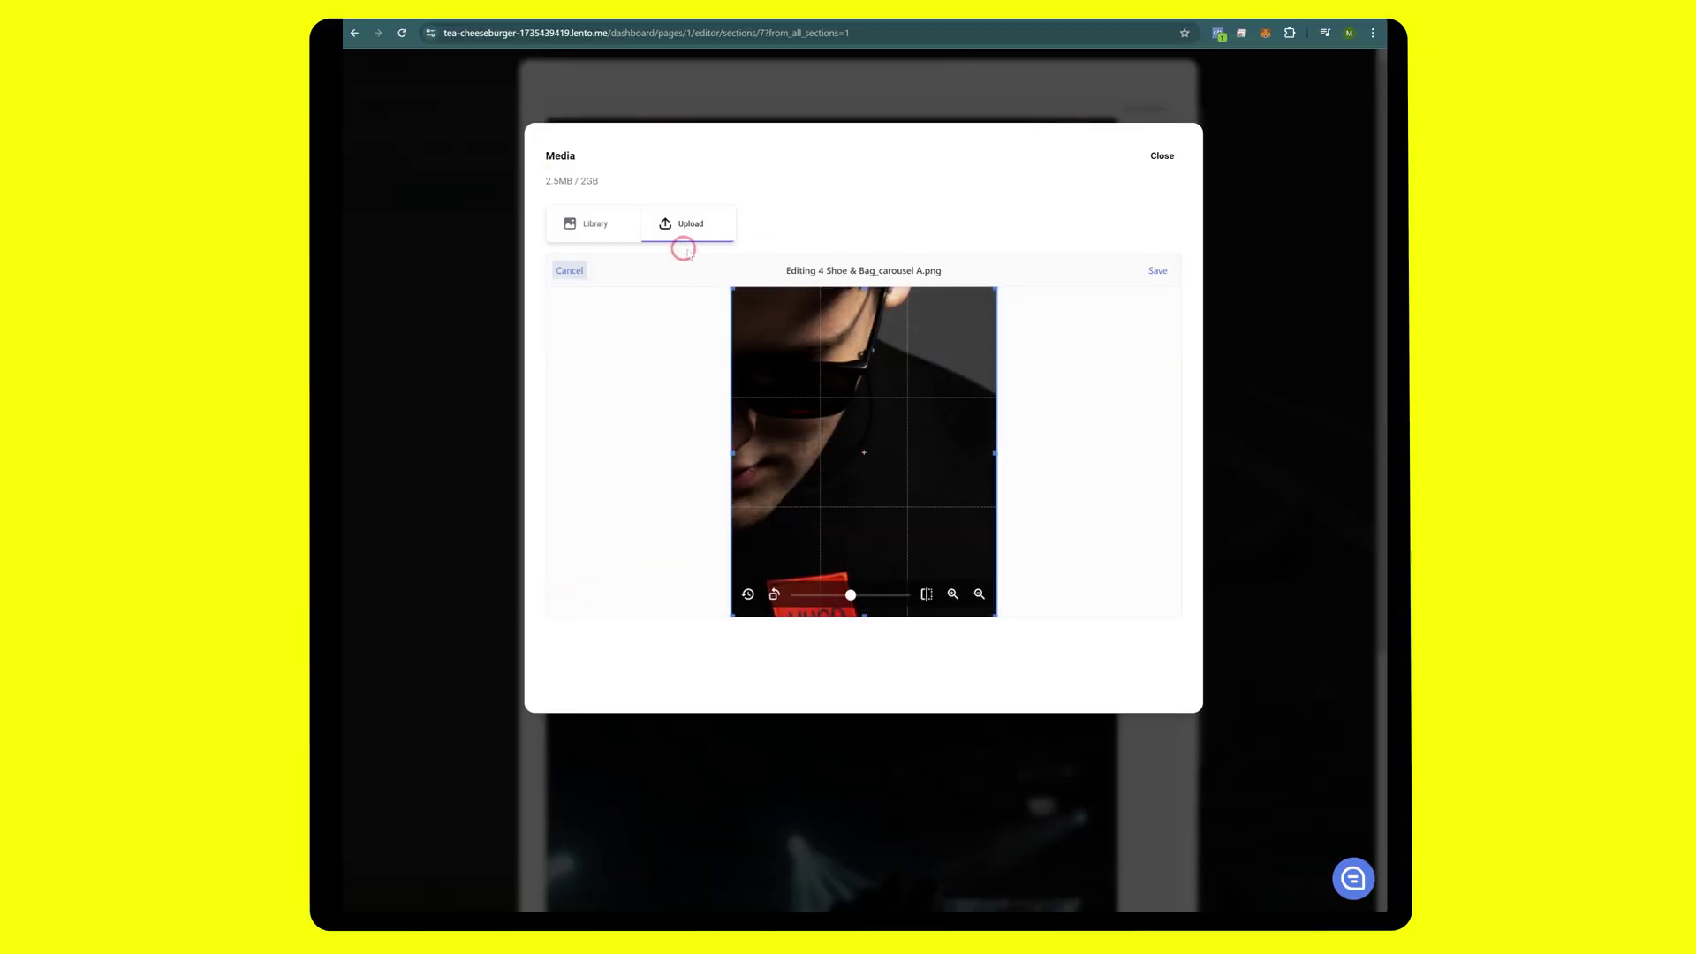
left_click(1158, 270)
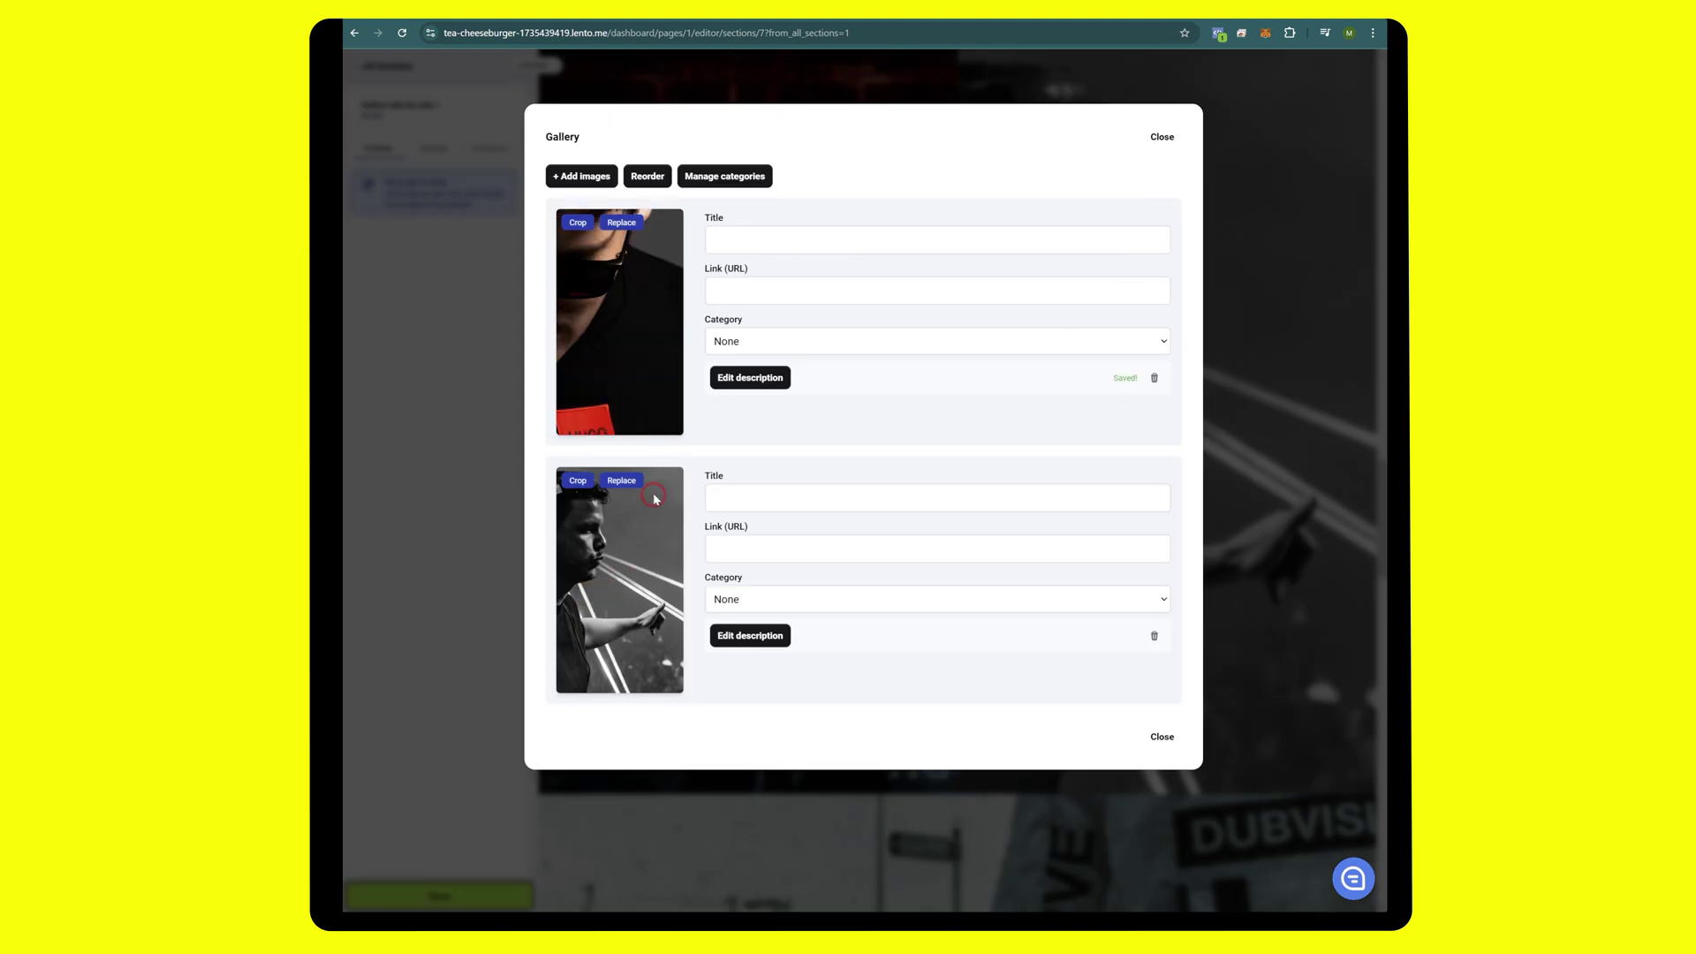
- Replace the second image in Gallery side-by-side 1 with an uploaded copy of _DSC1256-Edit.jpg and close the gallery manager
left_click(632, 482)
scroll(910, 344, "down", 1)
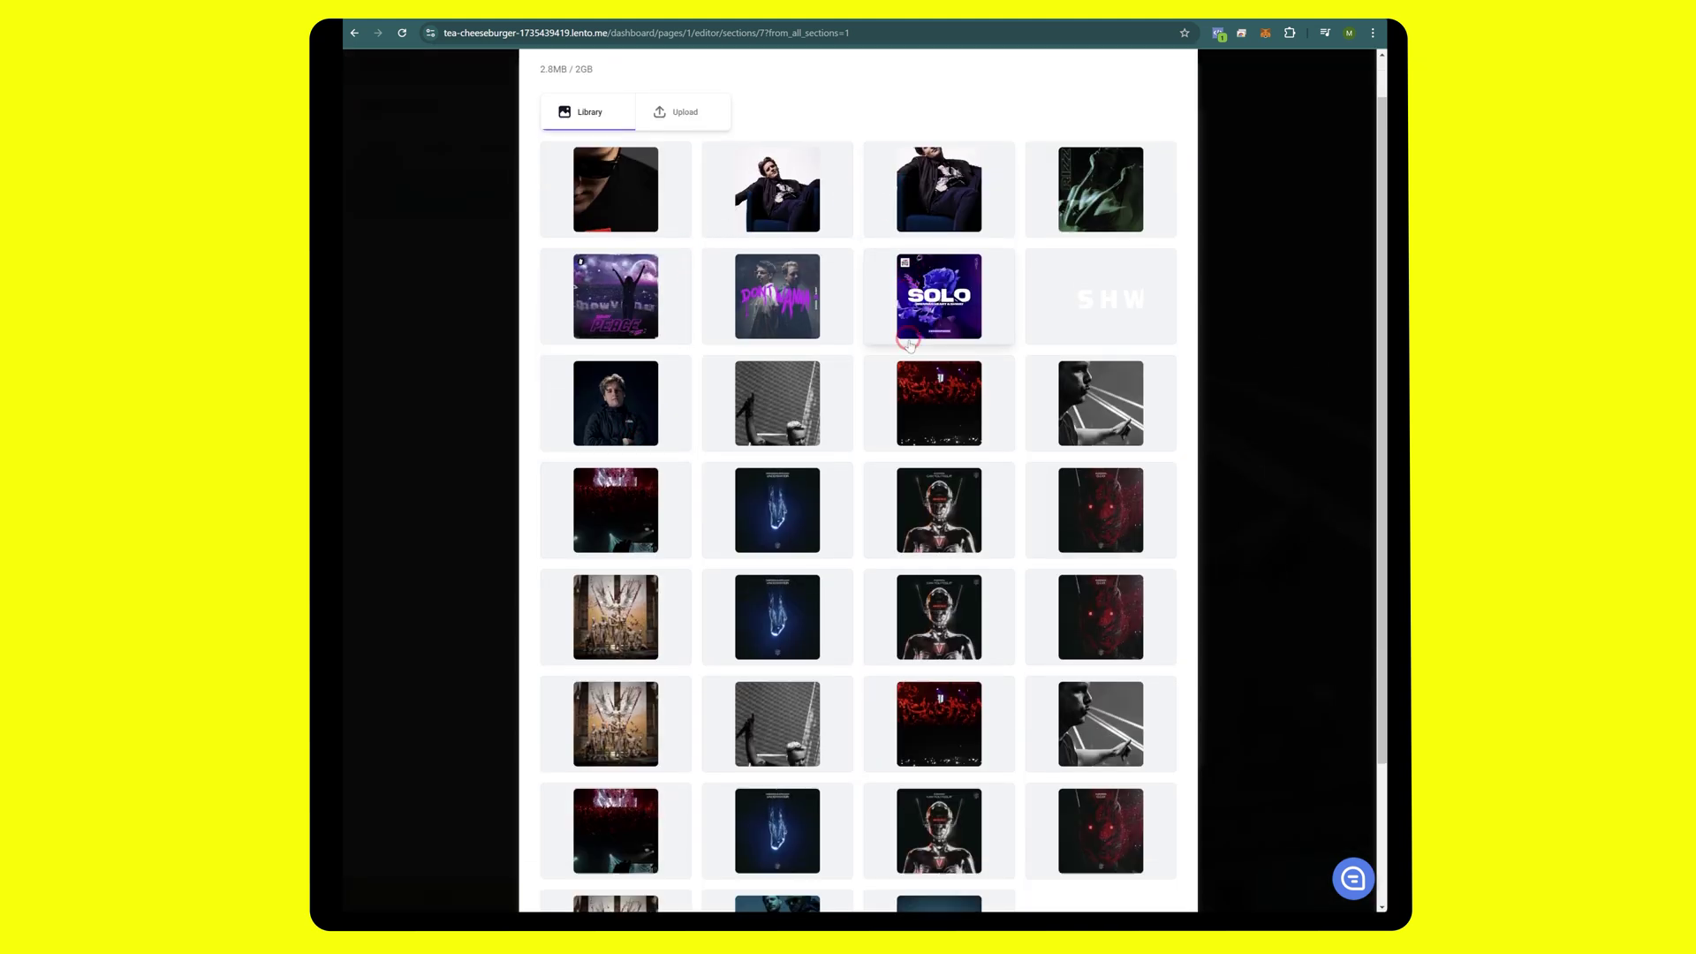
scroll(910, 345, "down", 2)
scroll(871, 254, "up", 3)
left_click(698, 159)
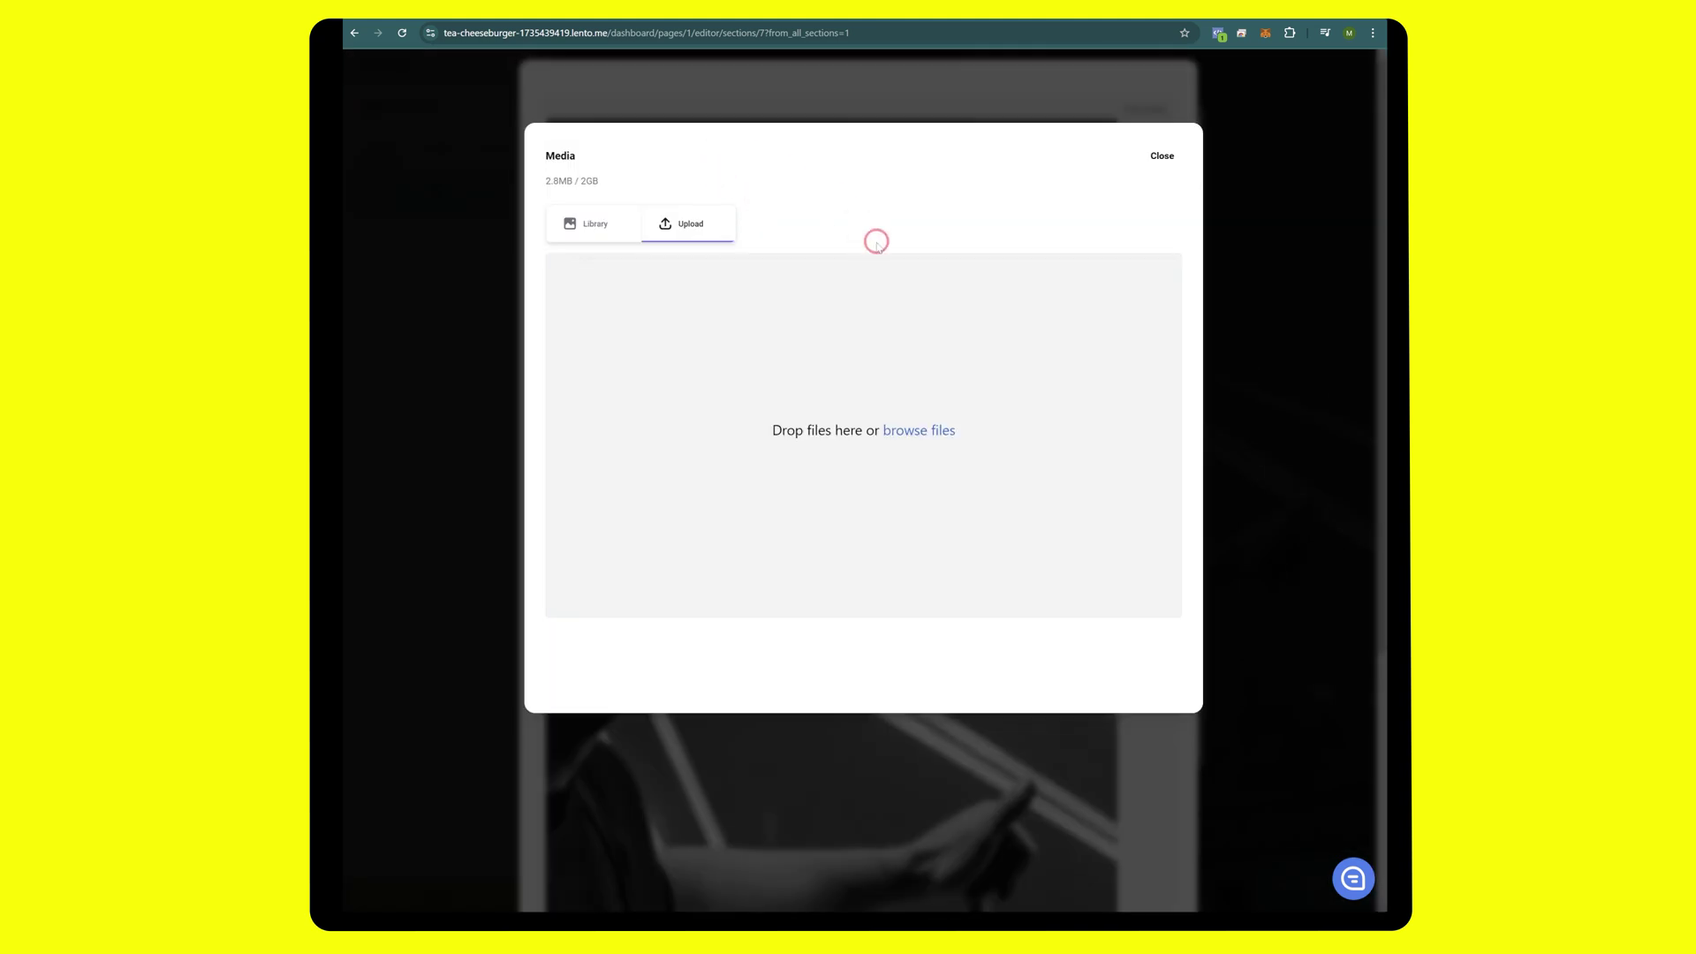
left_click(910, 439)
left_click(936, 454)
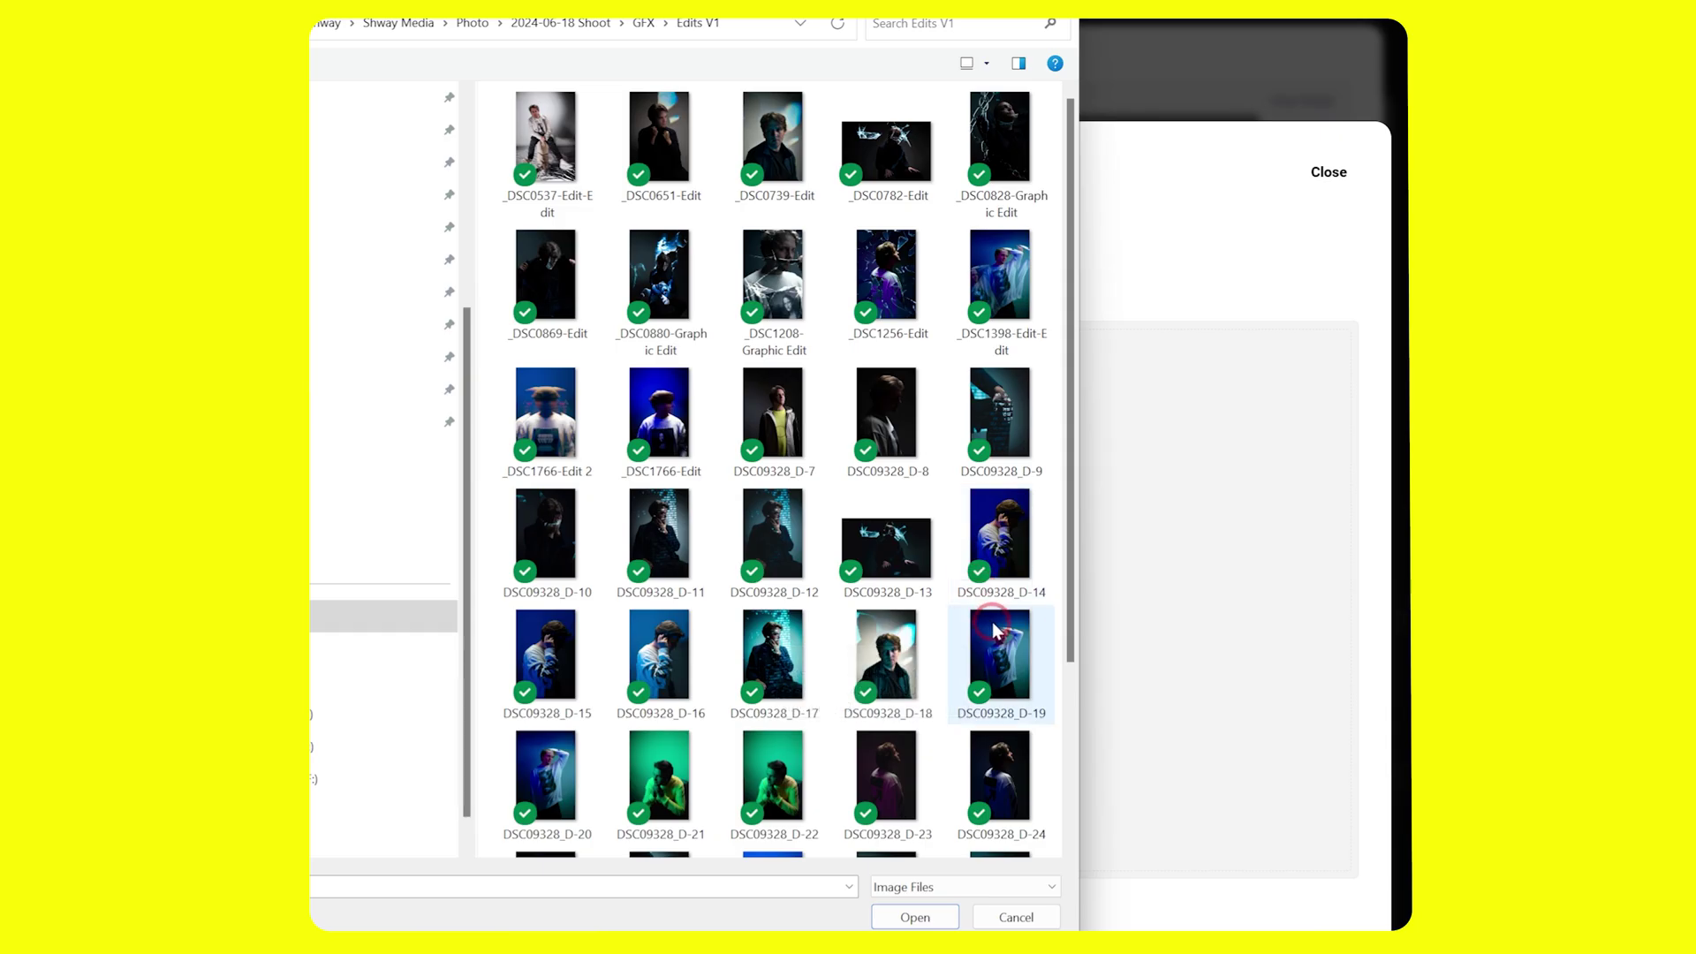
double_click(887, 274)
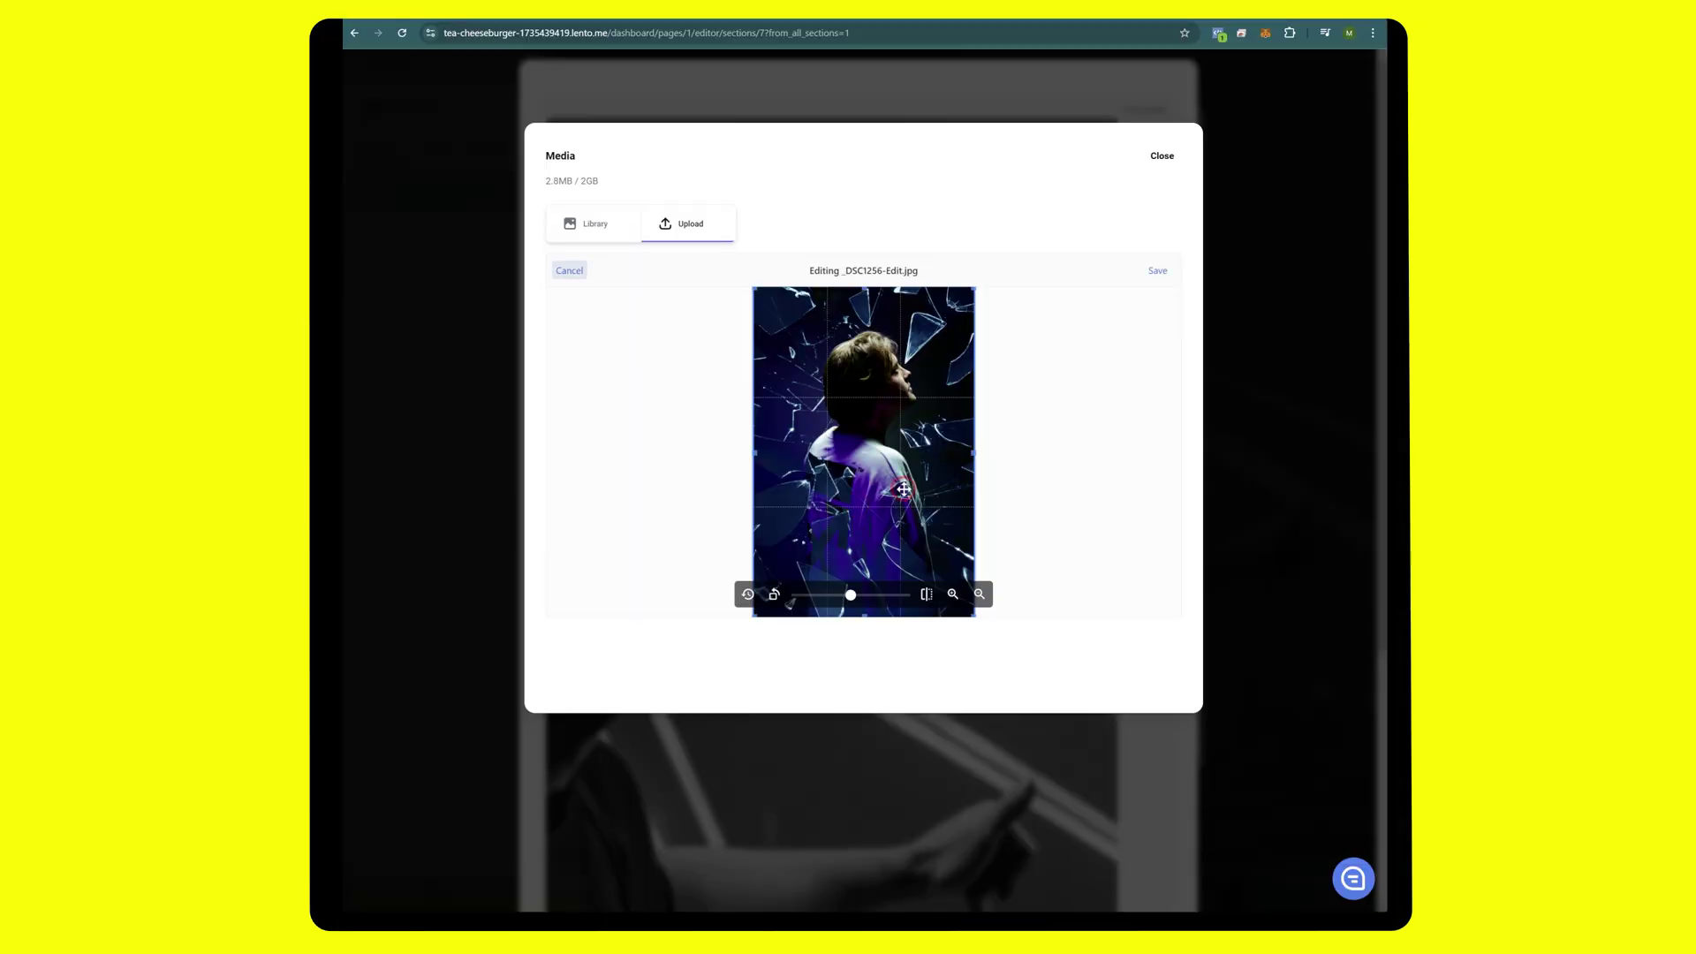
left_click(1158, 271)
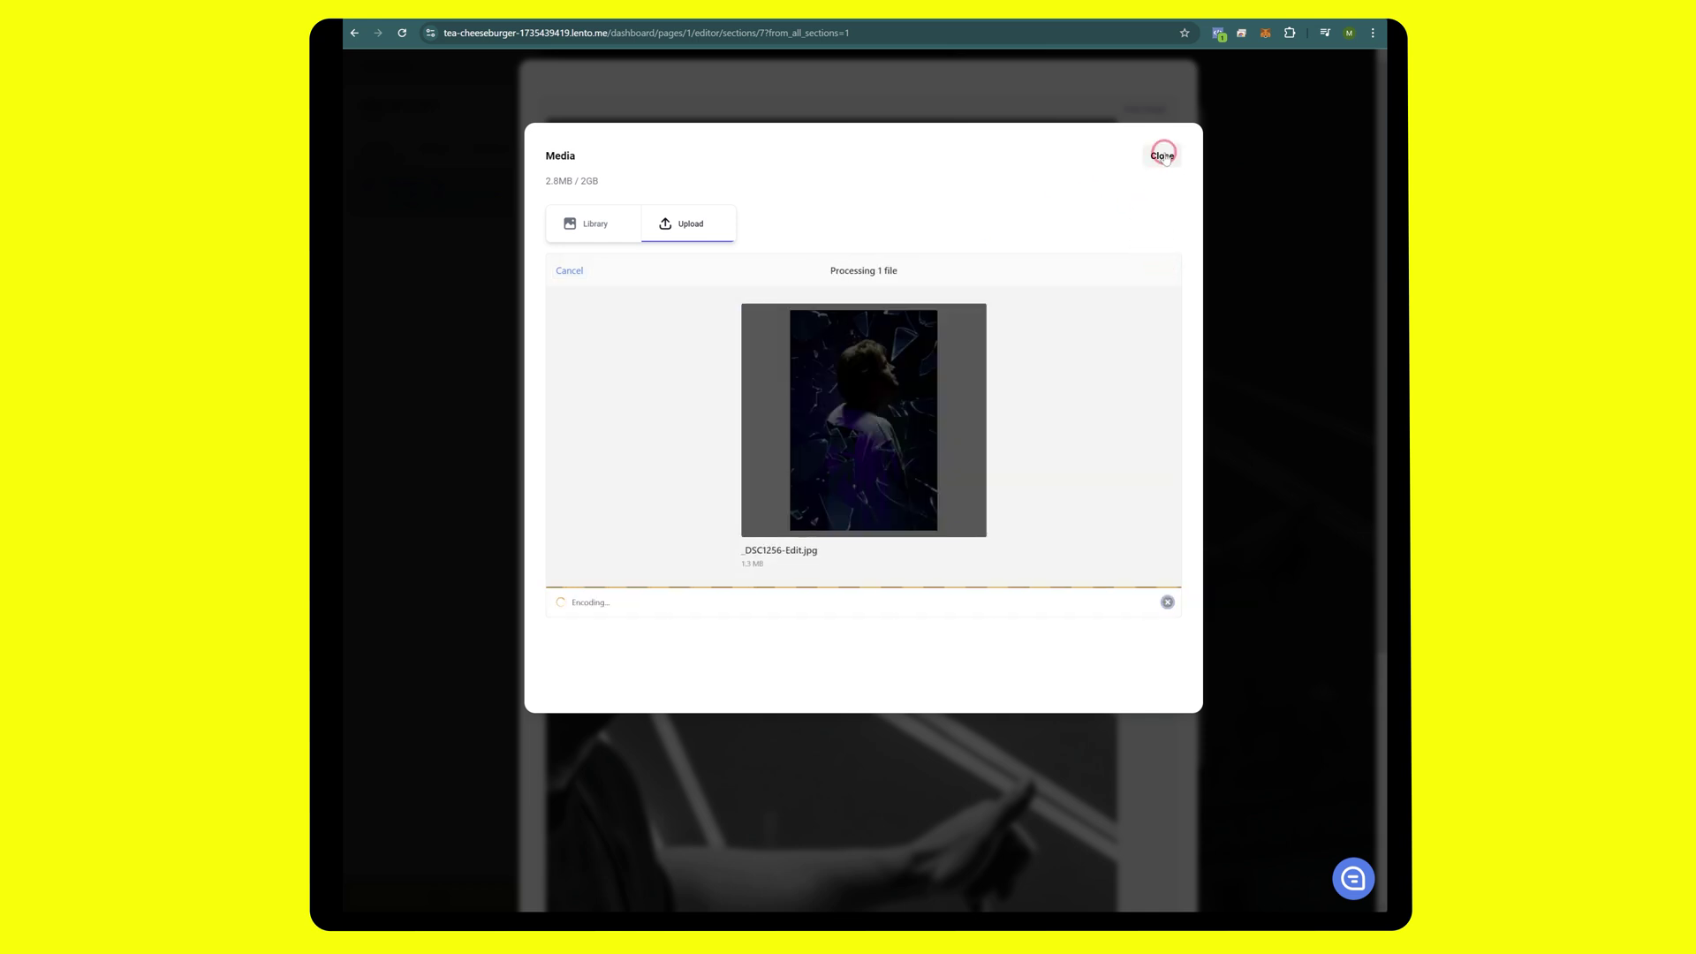
left_click(1165, 155)
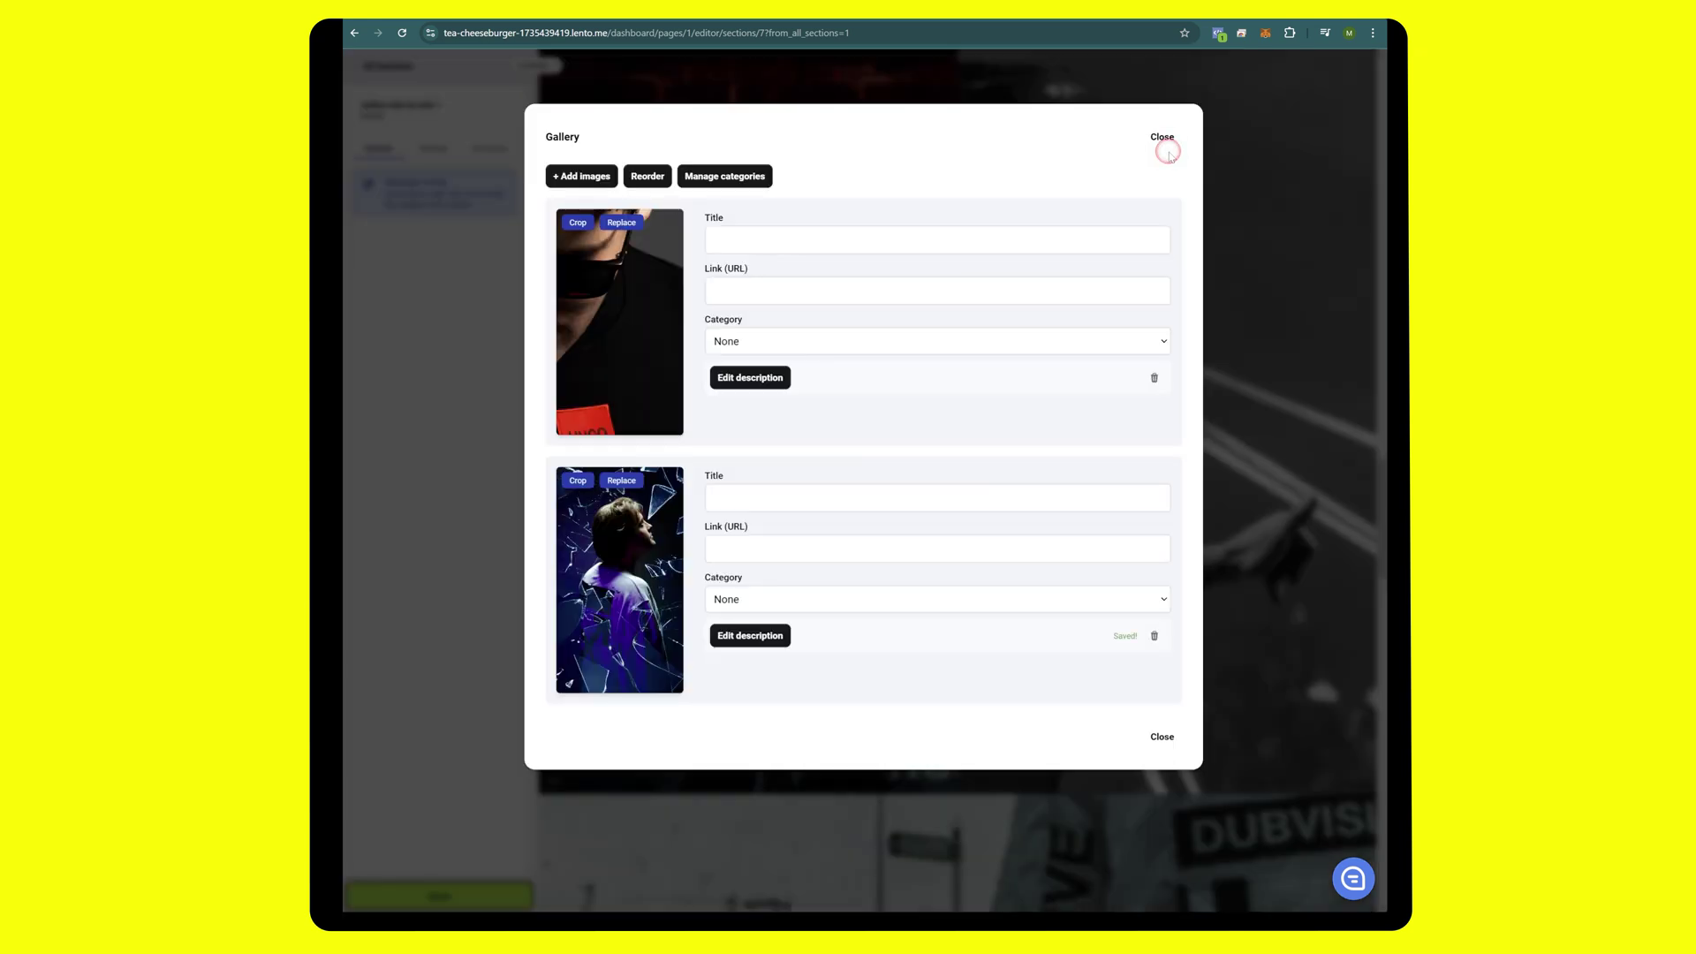
left_click(1168, 153)
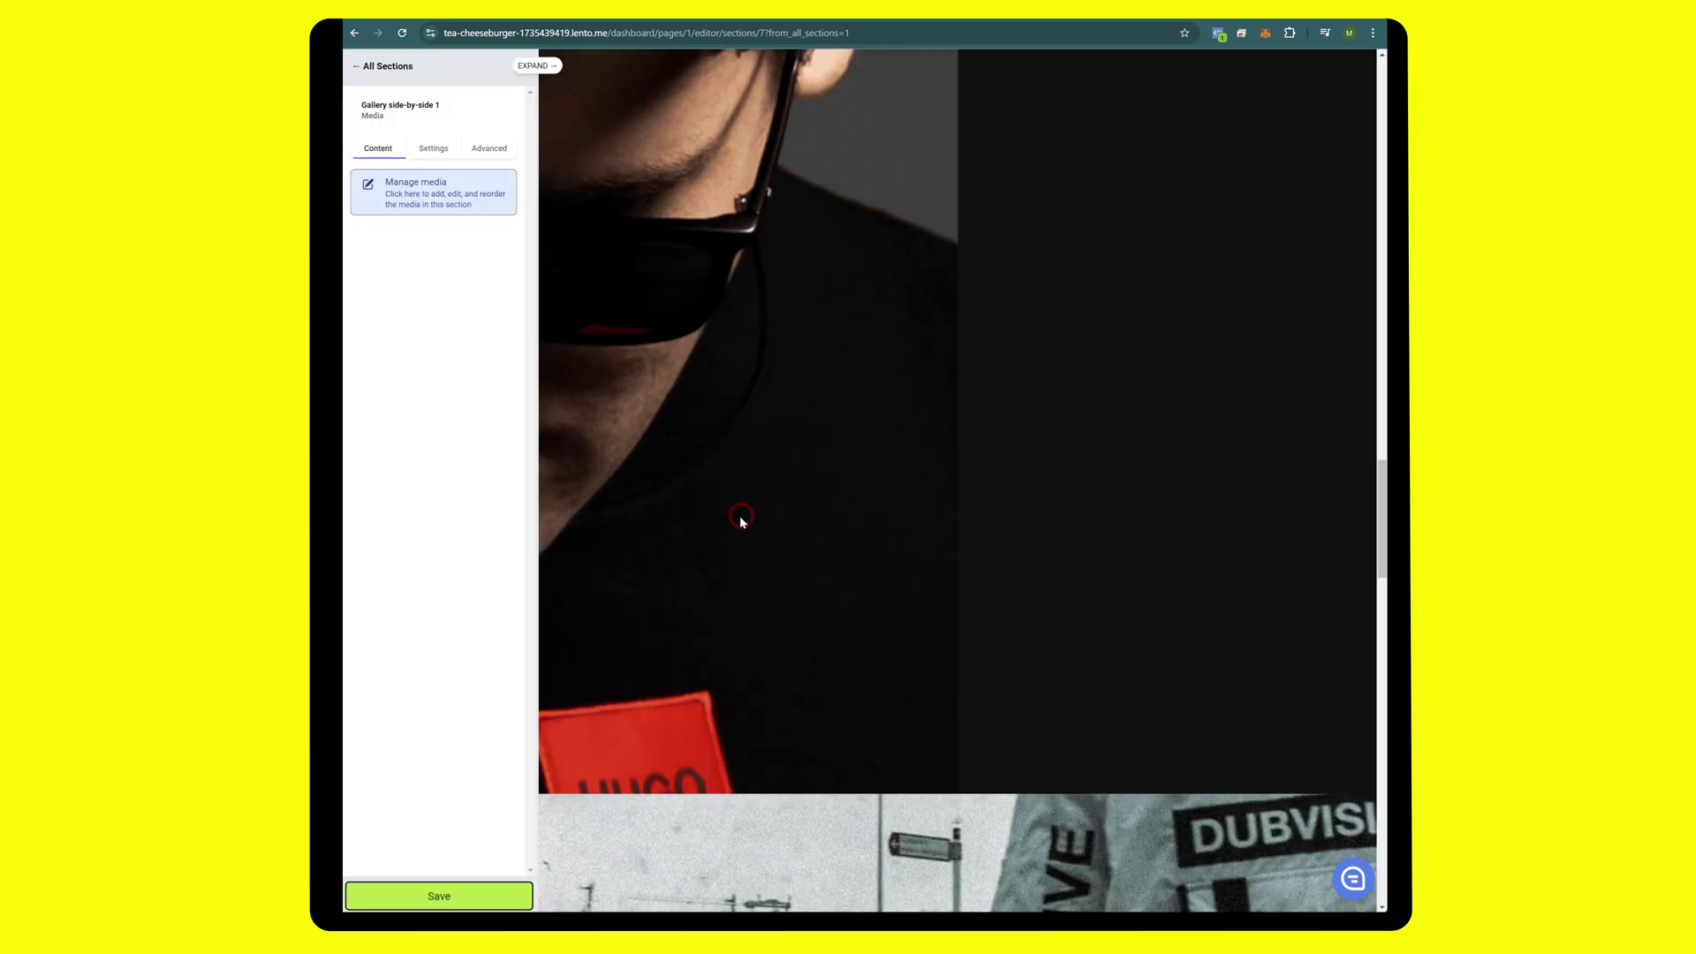
- Replace the Gallery banner 2 image with an uploaded Shway Press Photos-9.jpg, cropping away the area above the subject's head
left_click(804, 484)
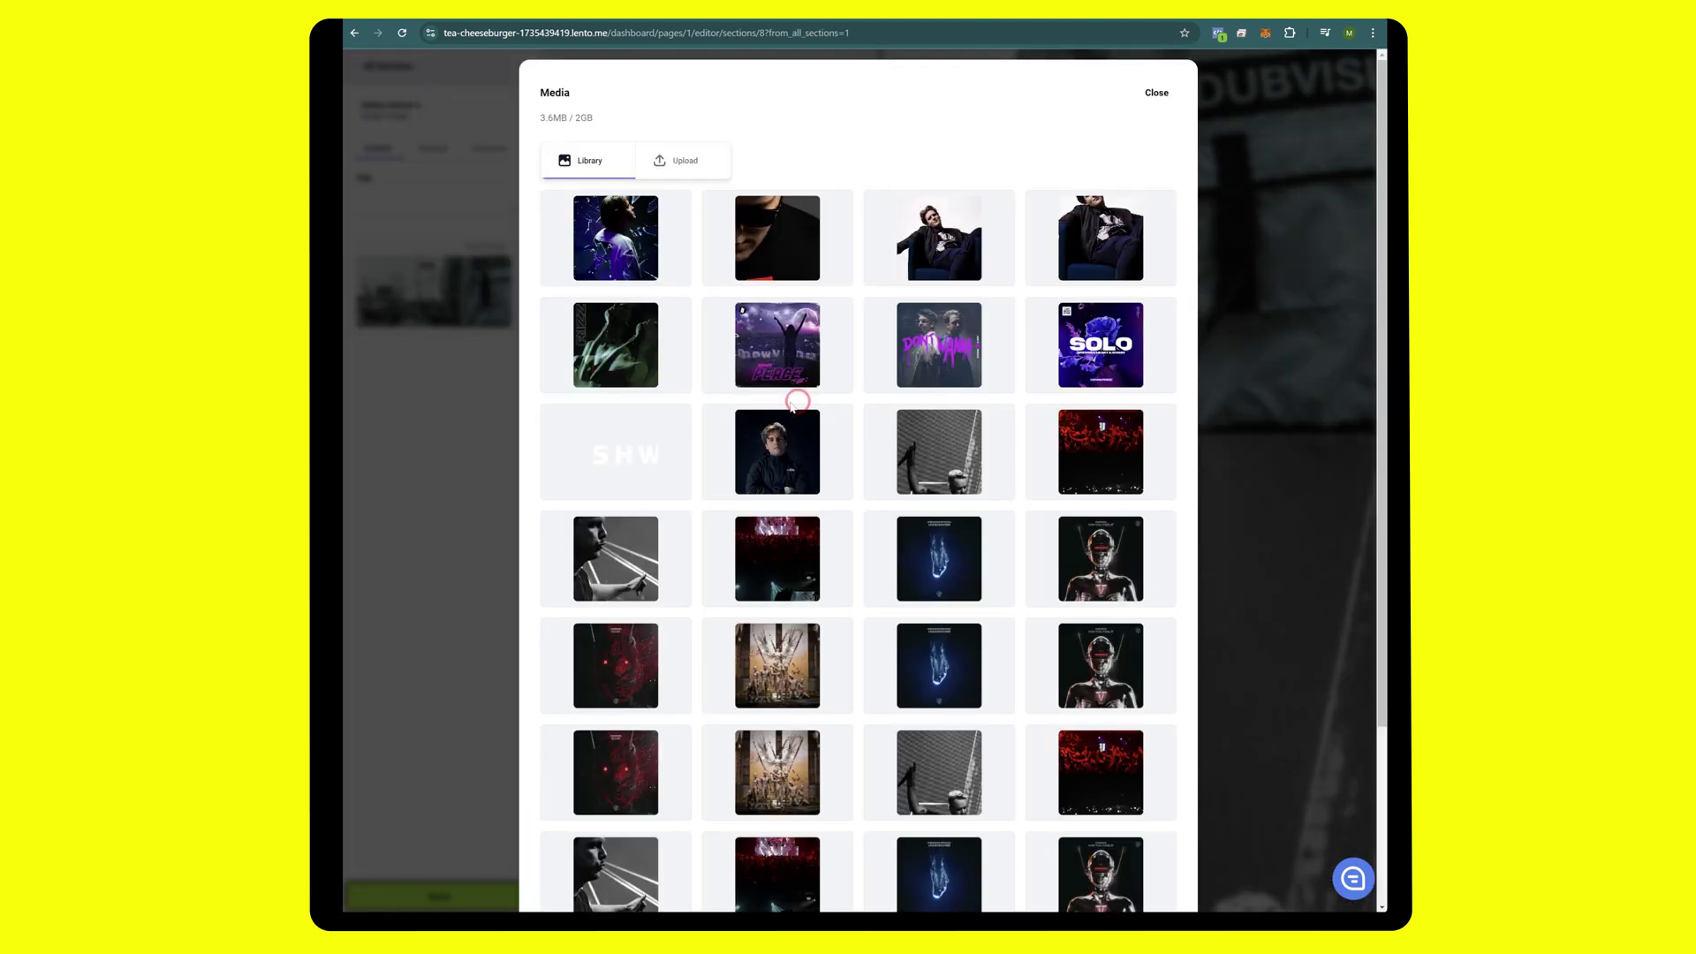
left_click(686, 161)
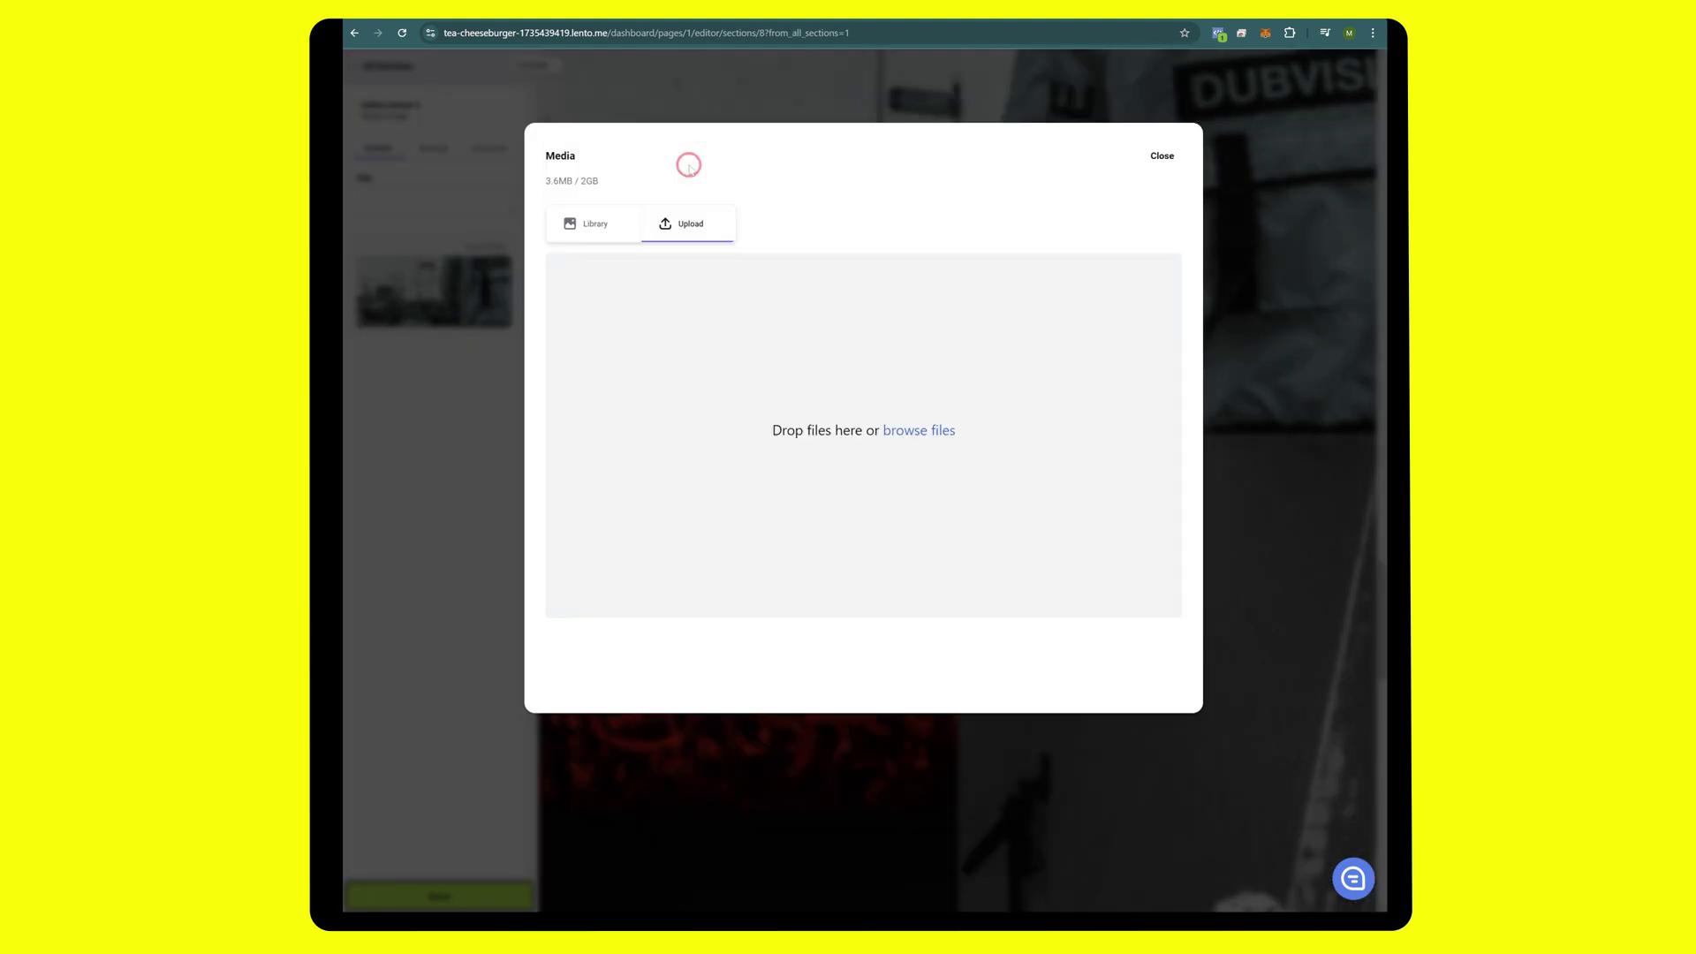
left_click(905, 432)
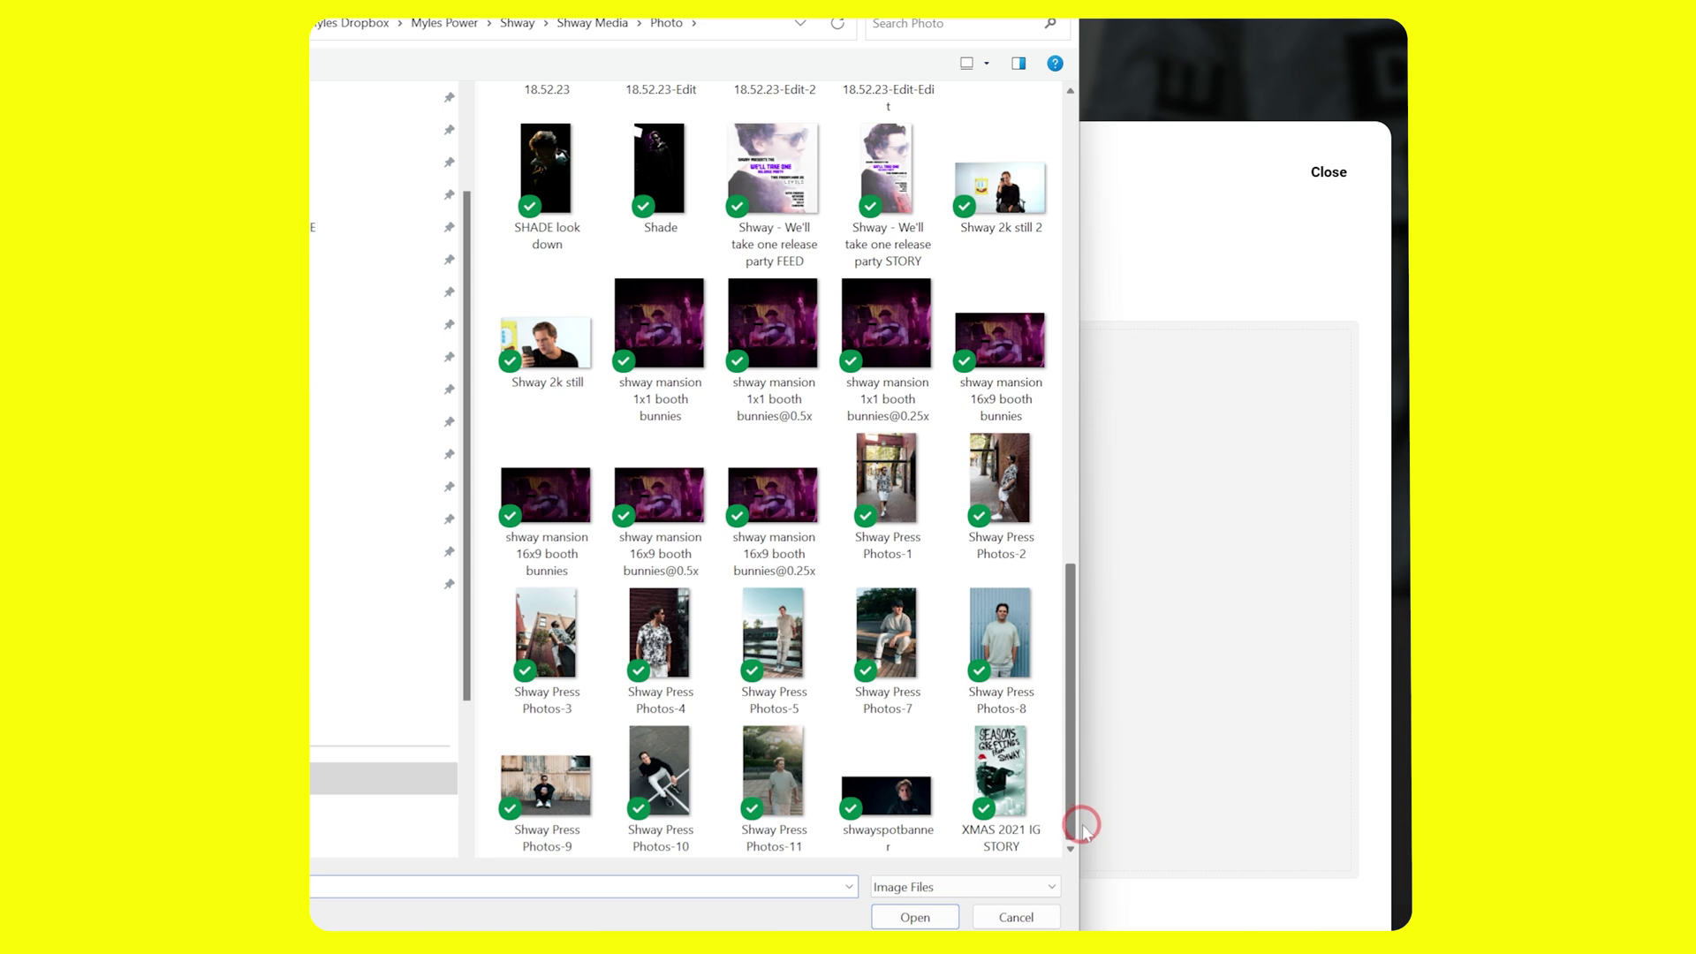
double_click(546, 782)
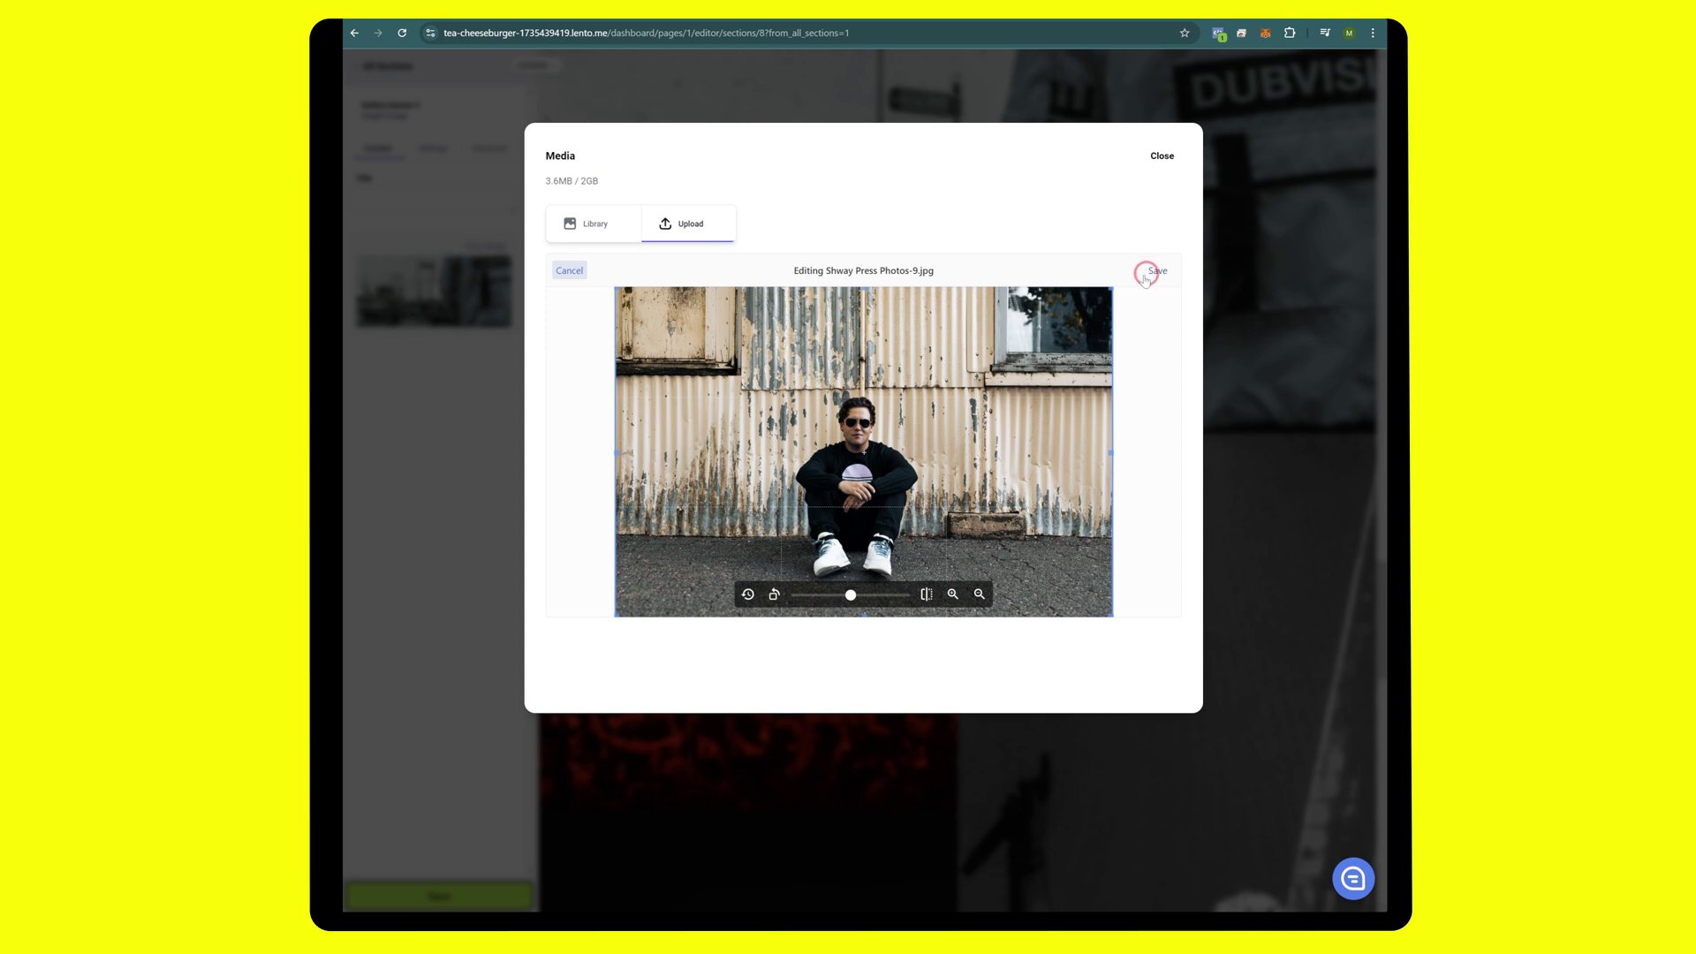
left_click_drag(865, 290, 857, 391)
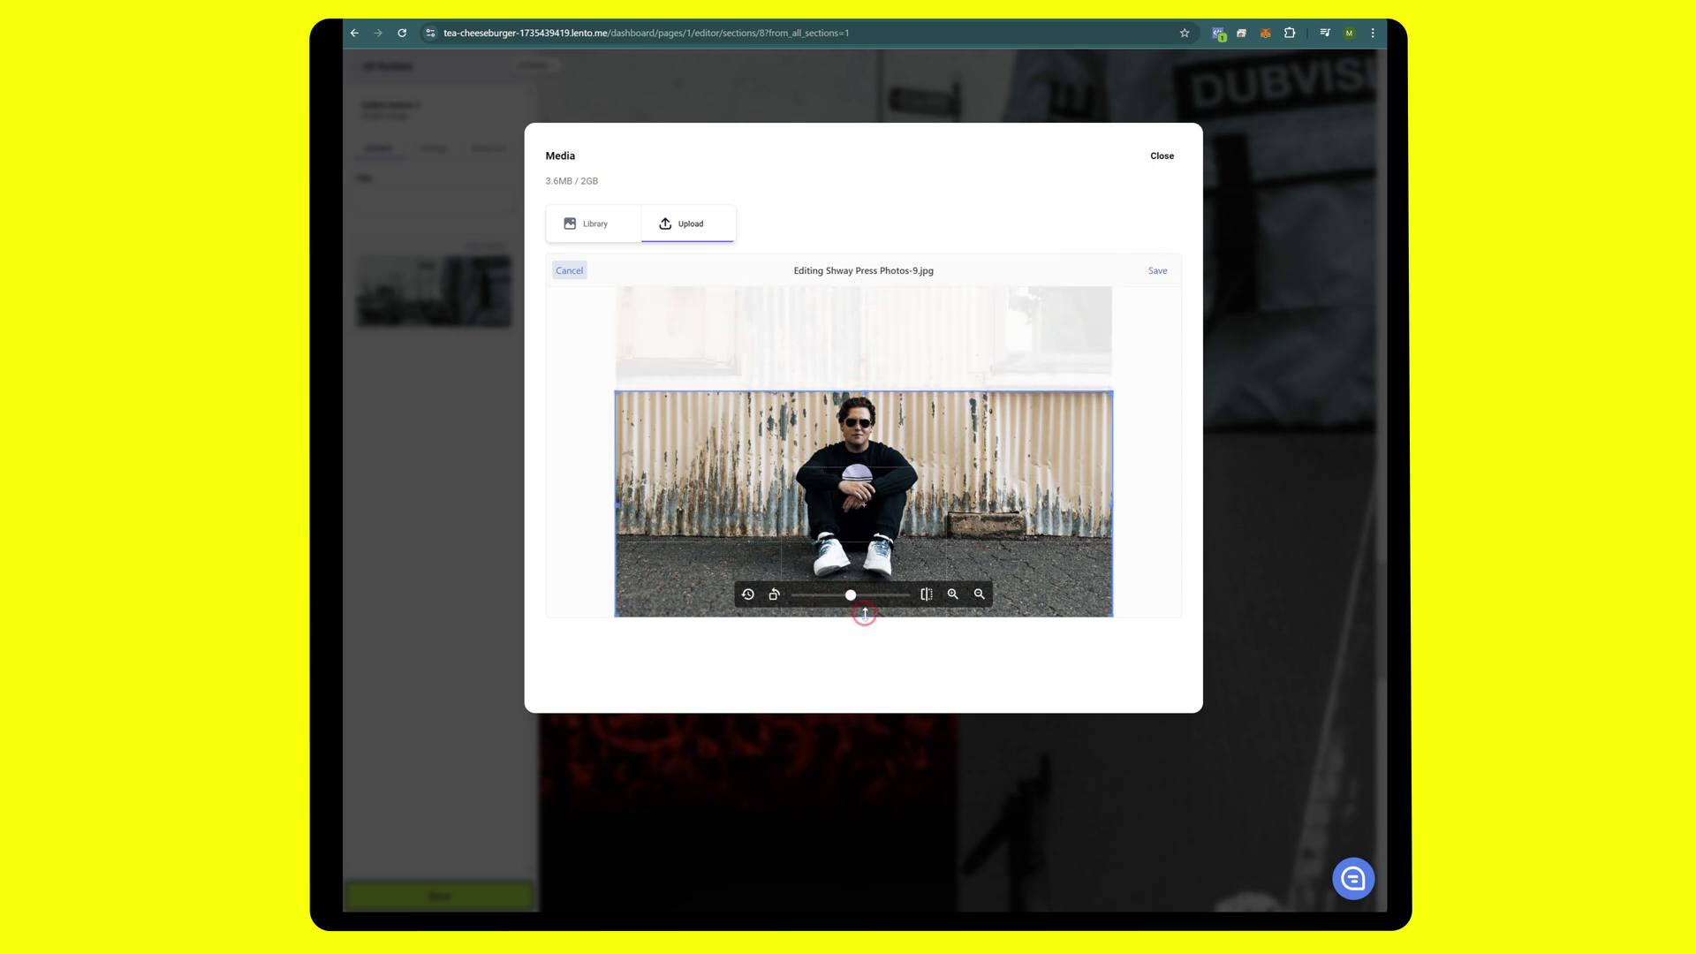
mouse_move(865, 613)
left_mouse_down()
mouse_move(865, 530)
mouse_move(867, 624)
left_mouse_up()
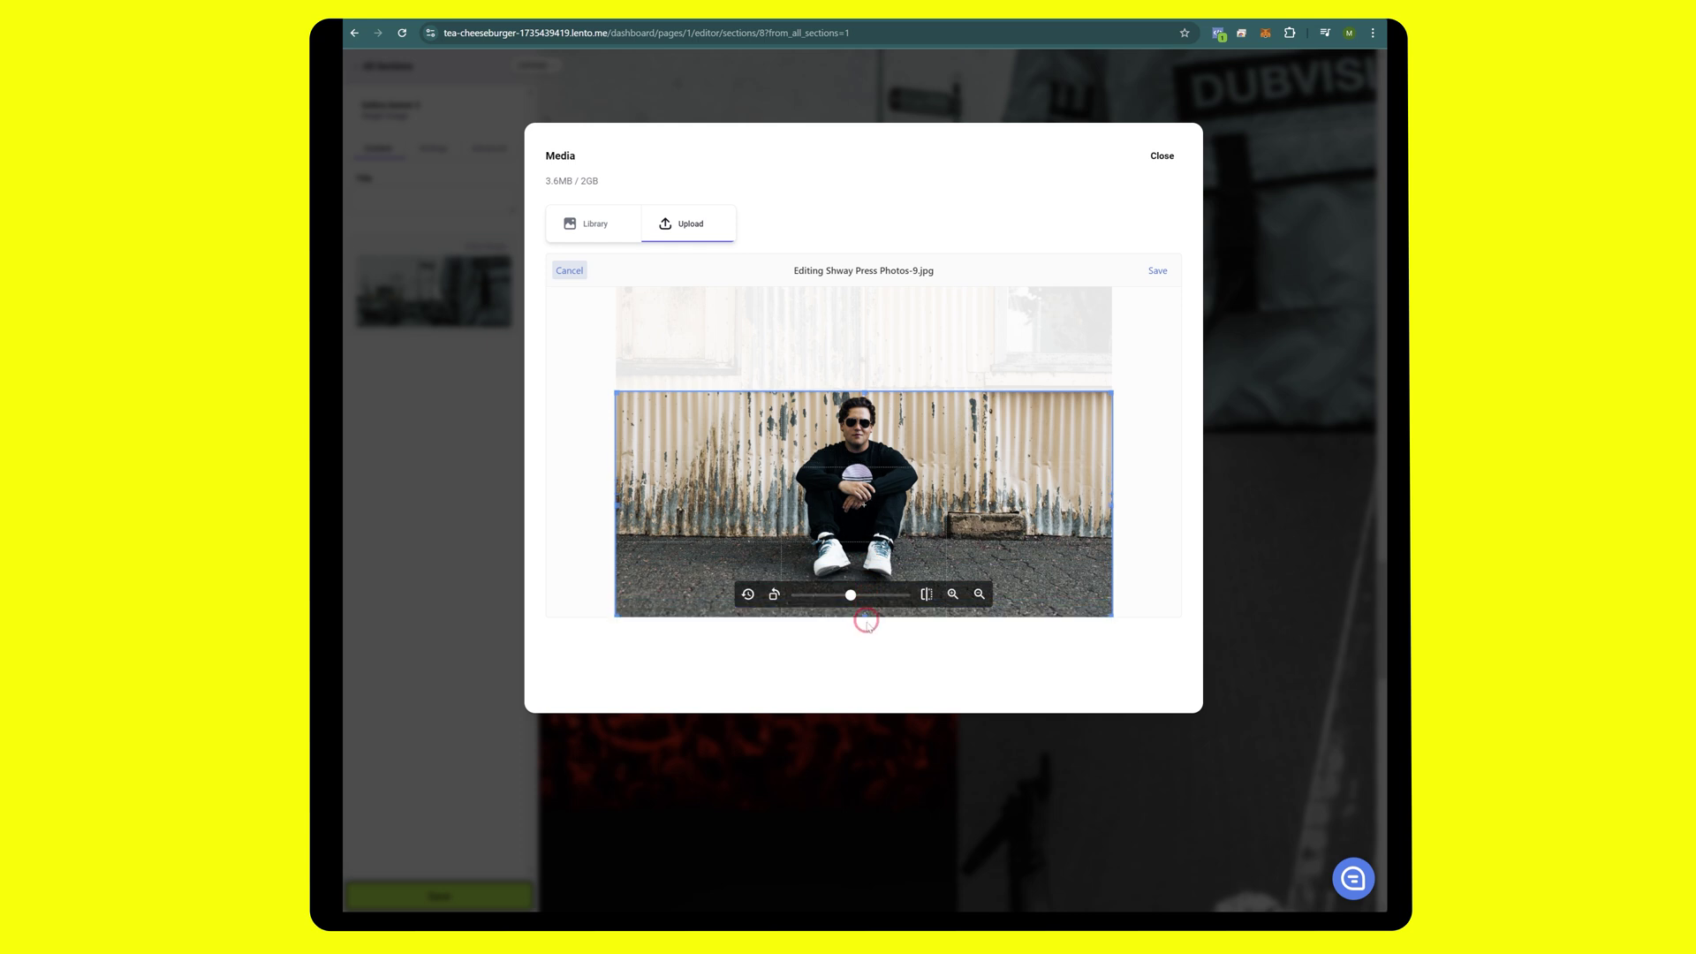
left_click(1153, 268)
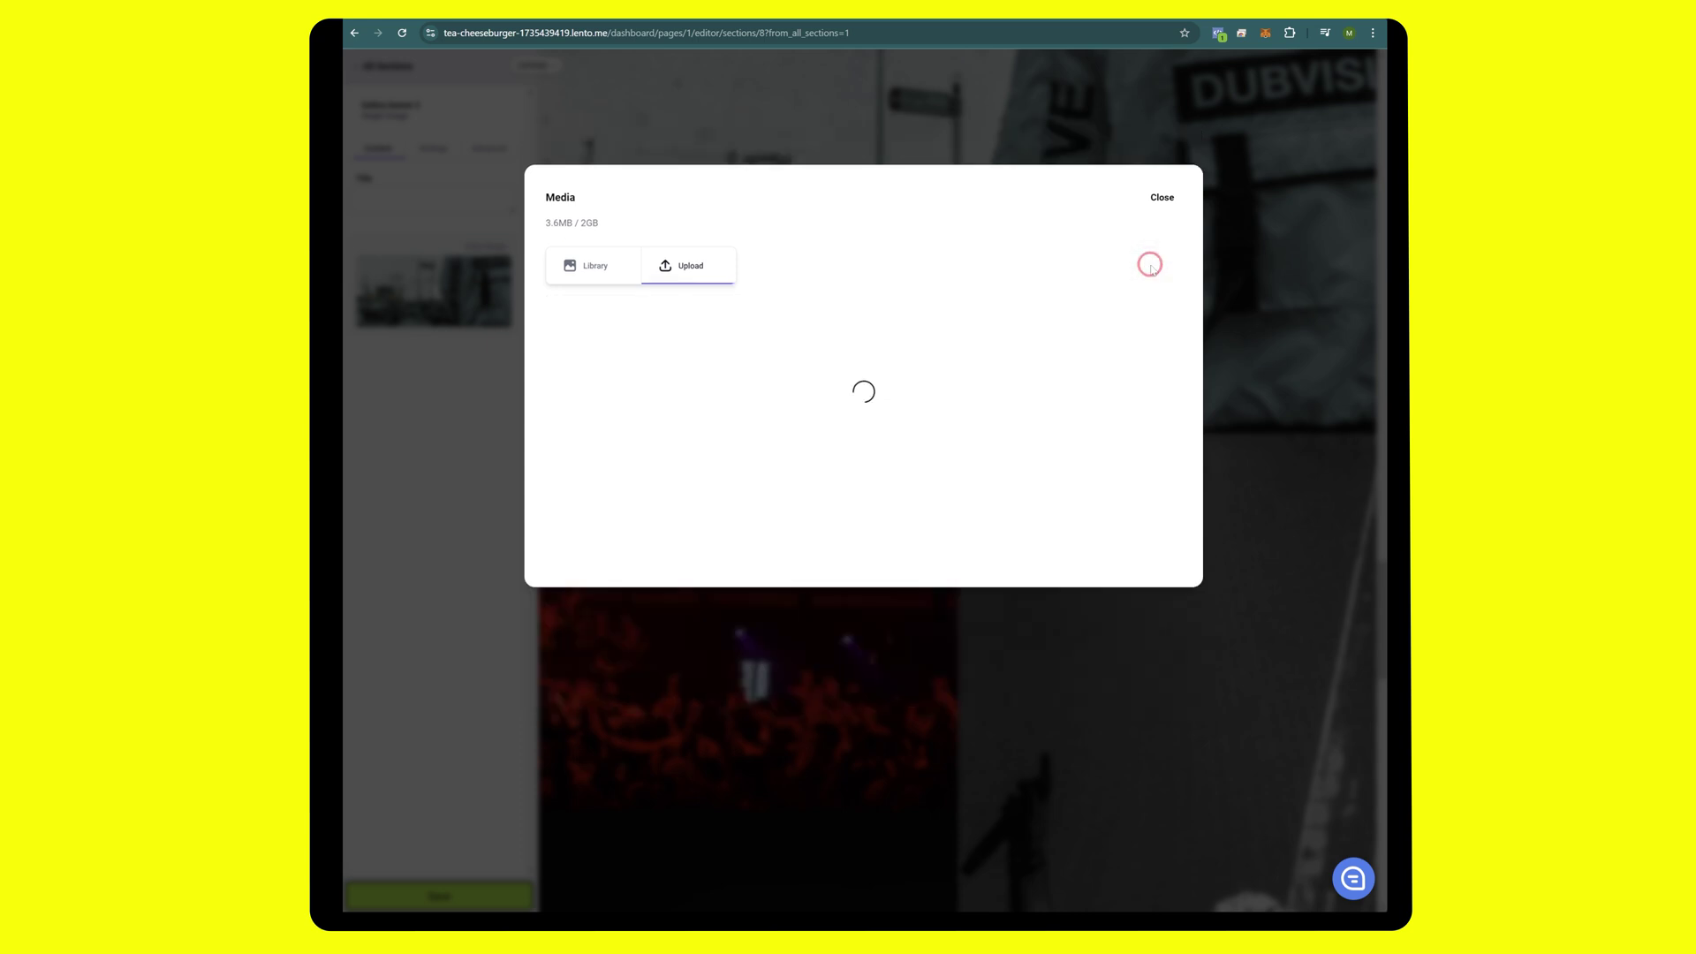
scroll(1152, 267, "up", 4)
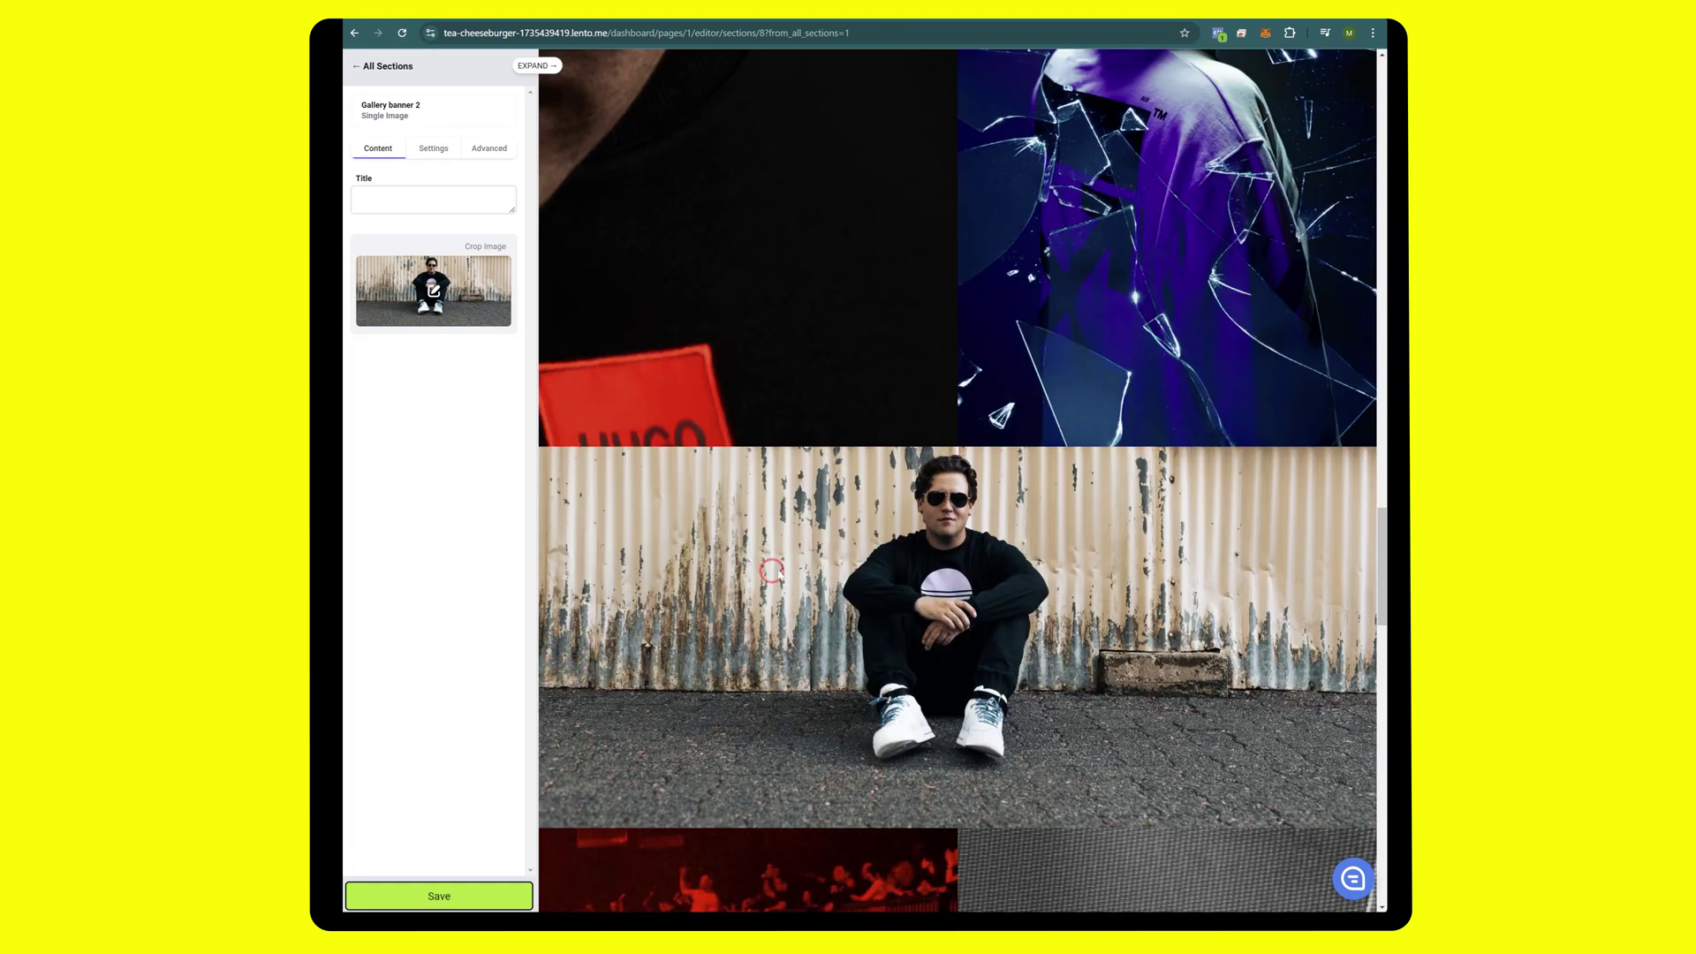
- Return to the section list, locate Gallery side-by-side 2 in the preview and open it for editing
scroll(972, 398, "down", 10)
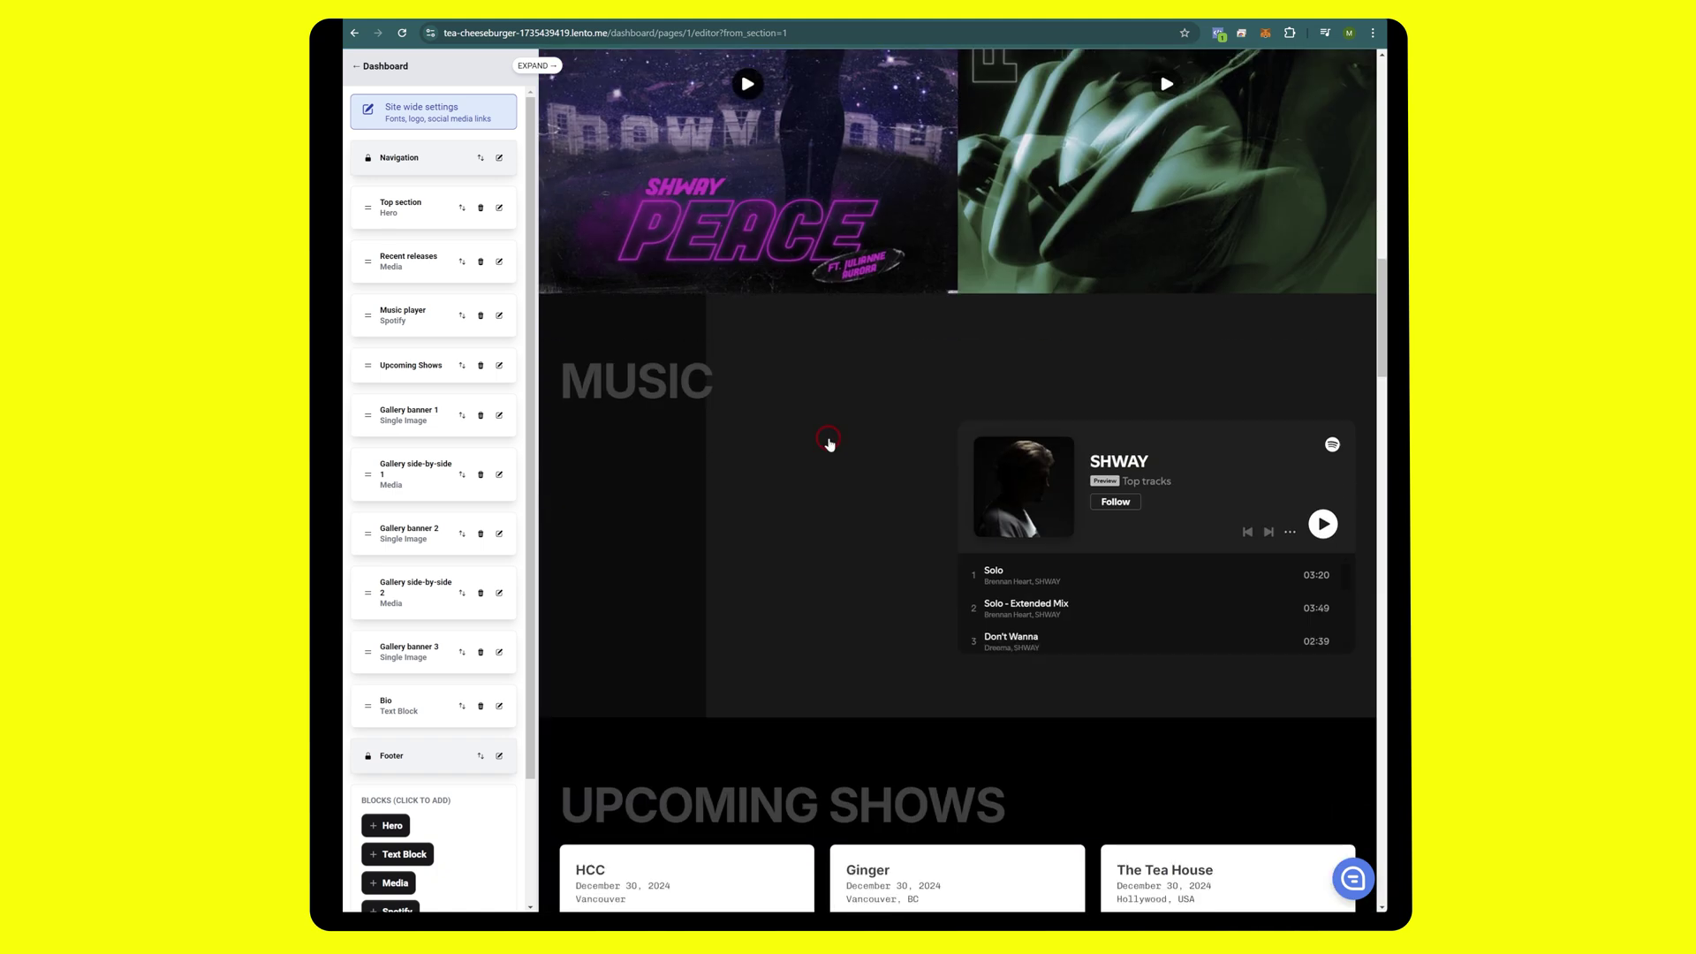
scroll(825, 451, "down", 15)
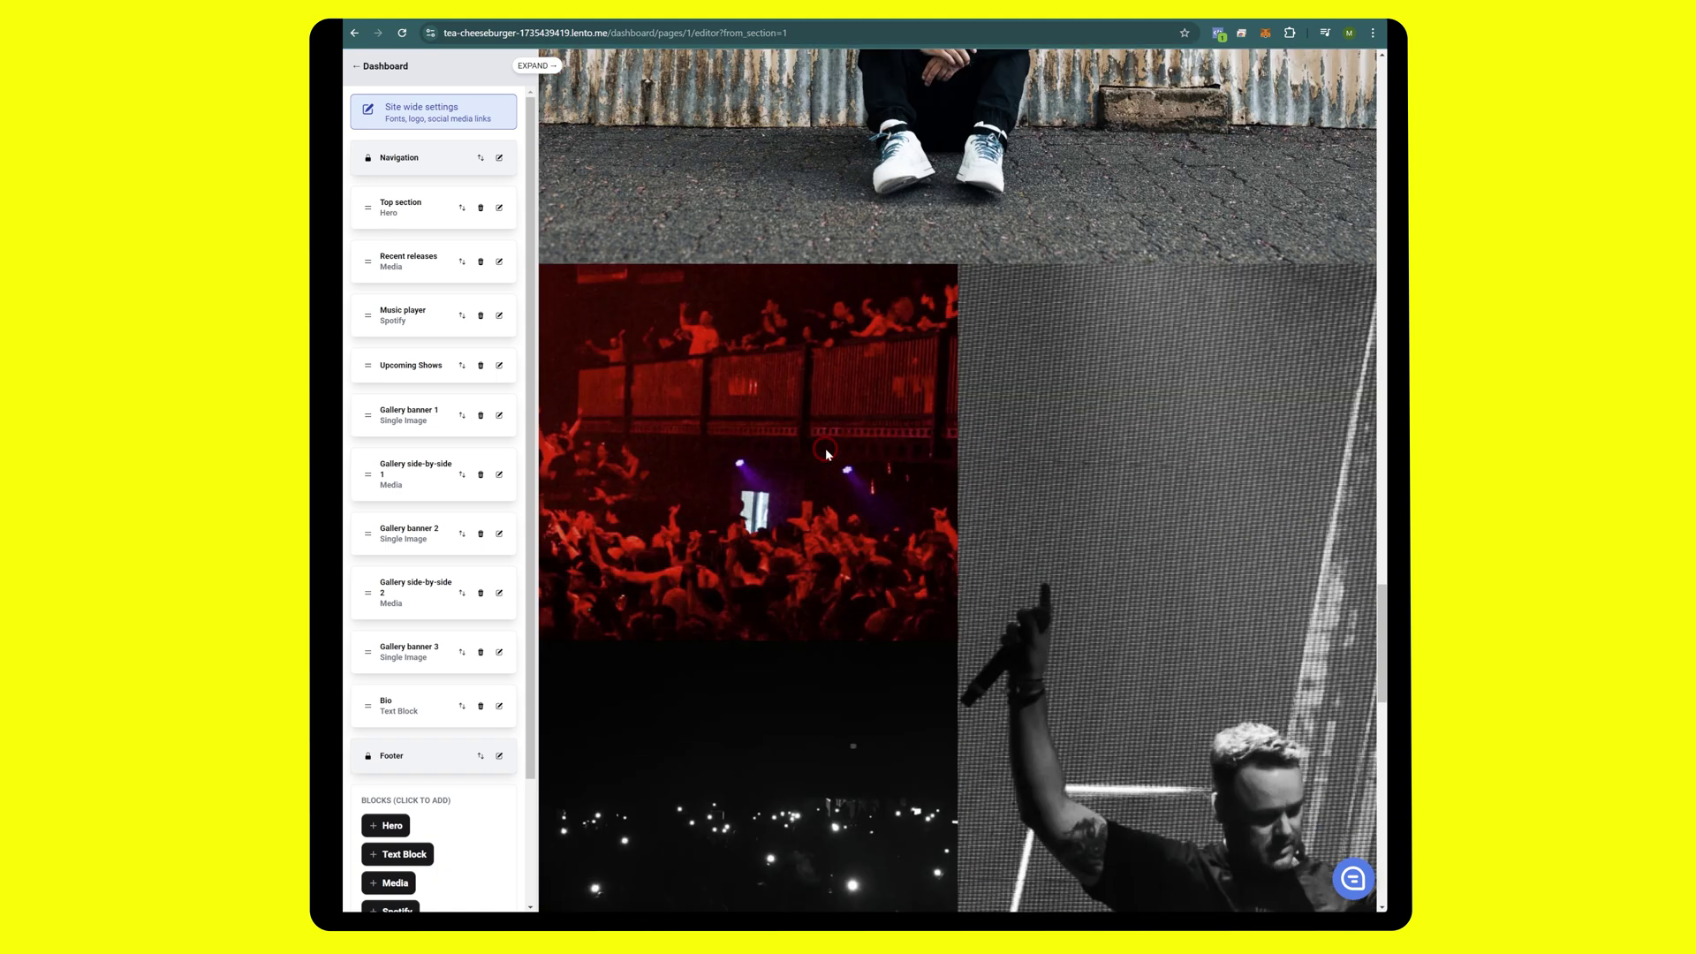
scroll(826, 452, "up", 5)
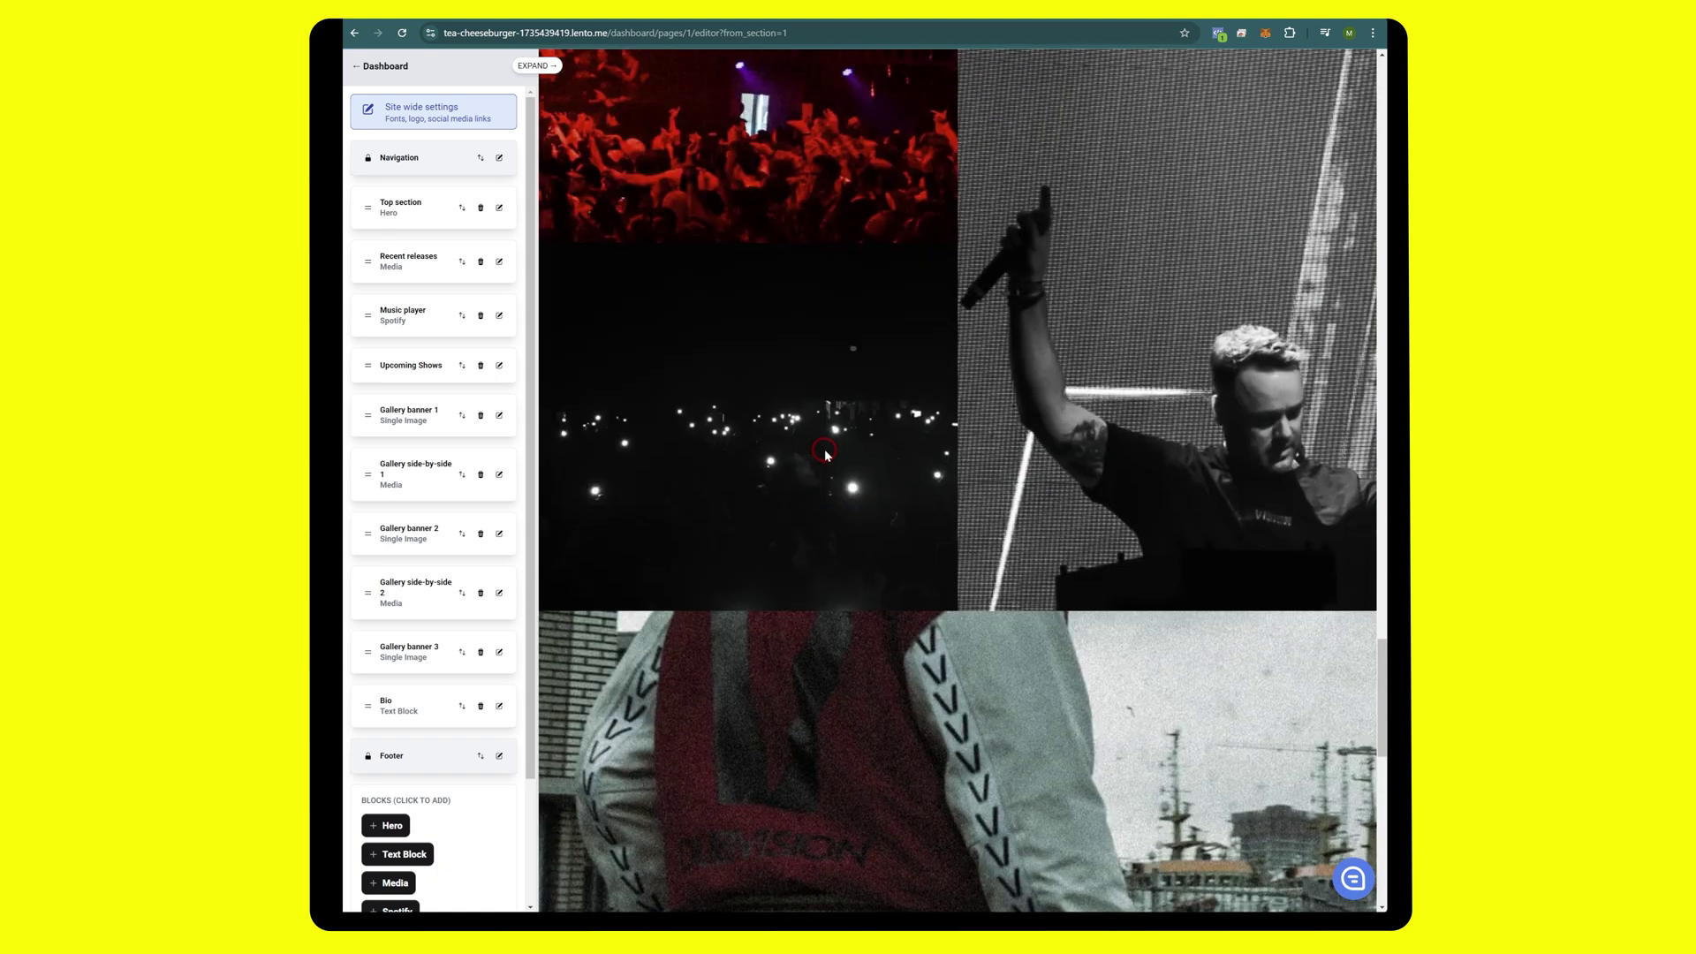
left_click(499, 593)
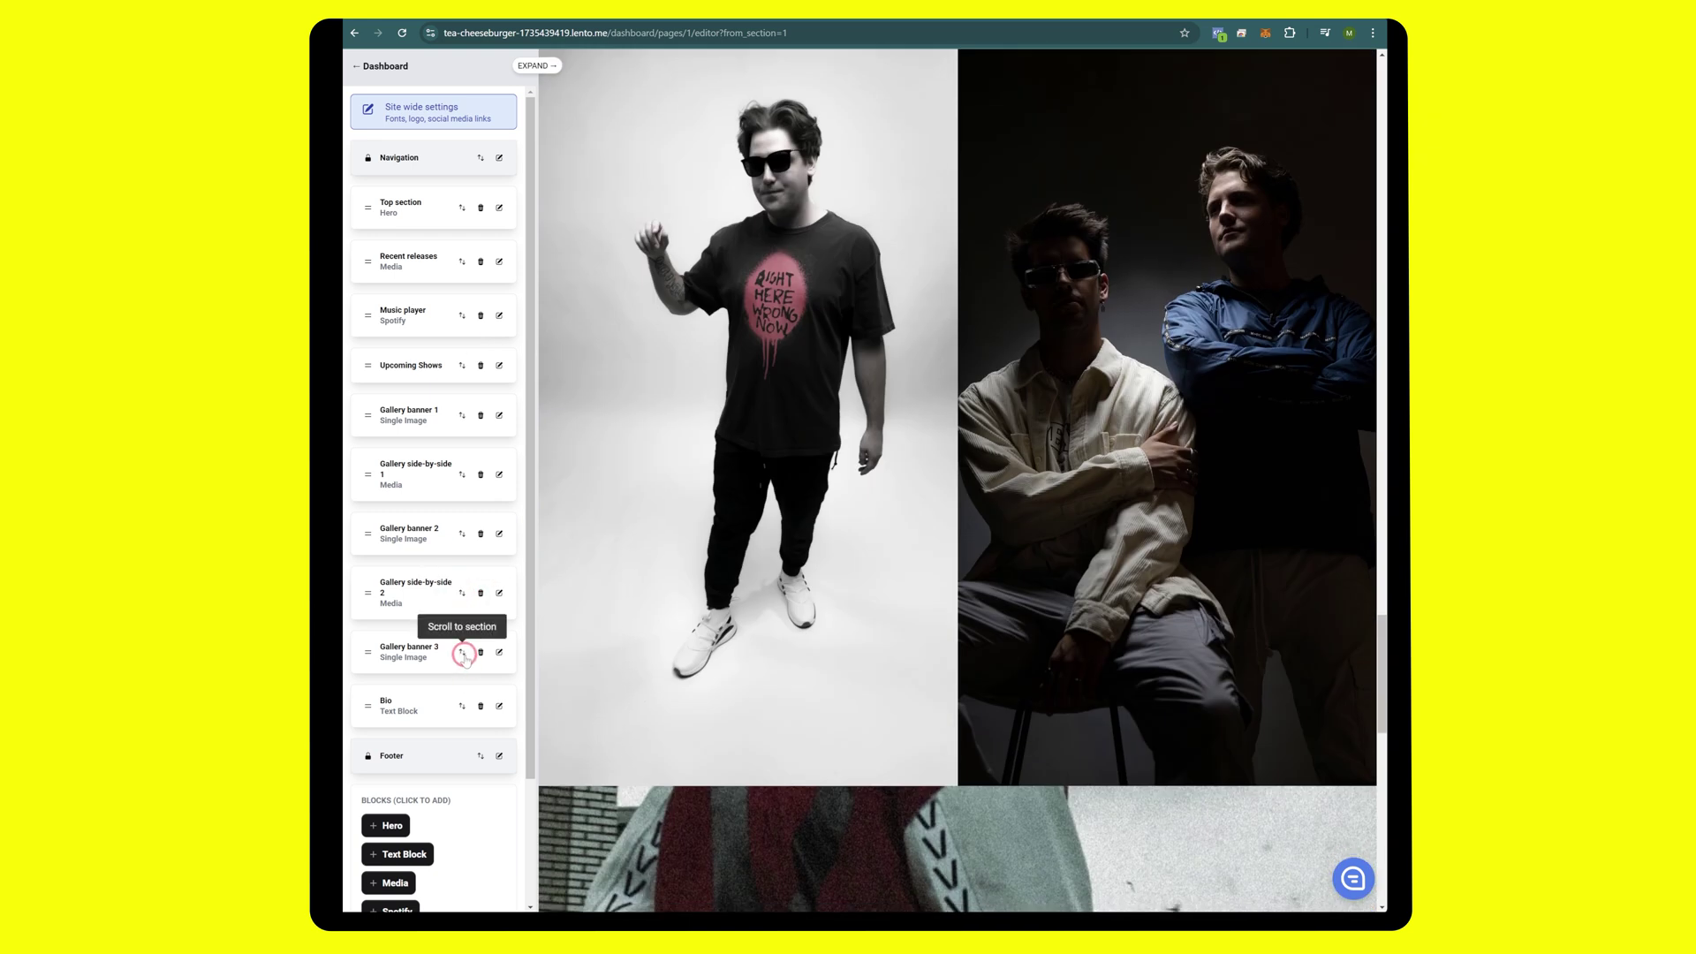
- Locate Gallery banner 3 in the preview, open it for editing and start uploading a replacement image
left_click(467, 666)
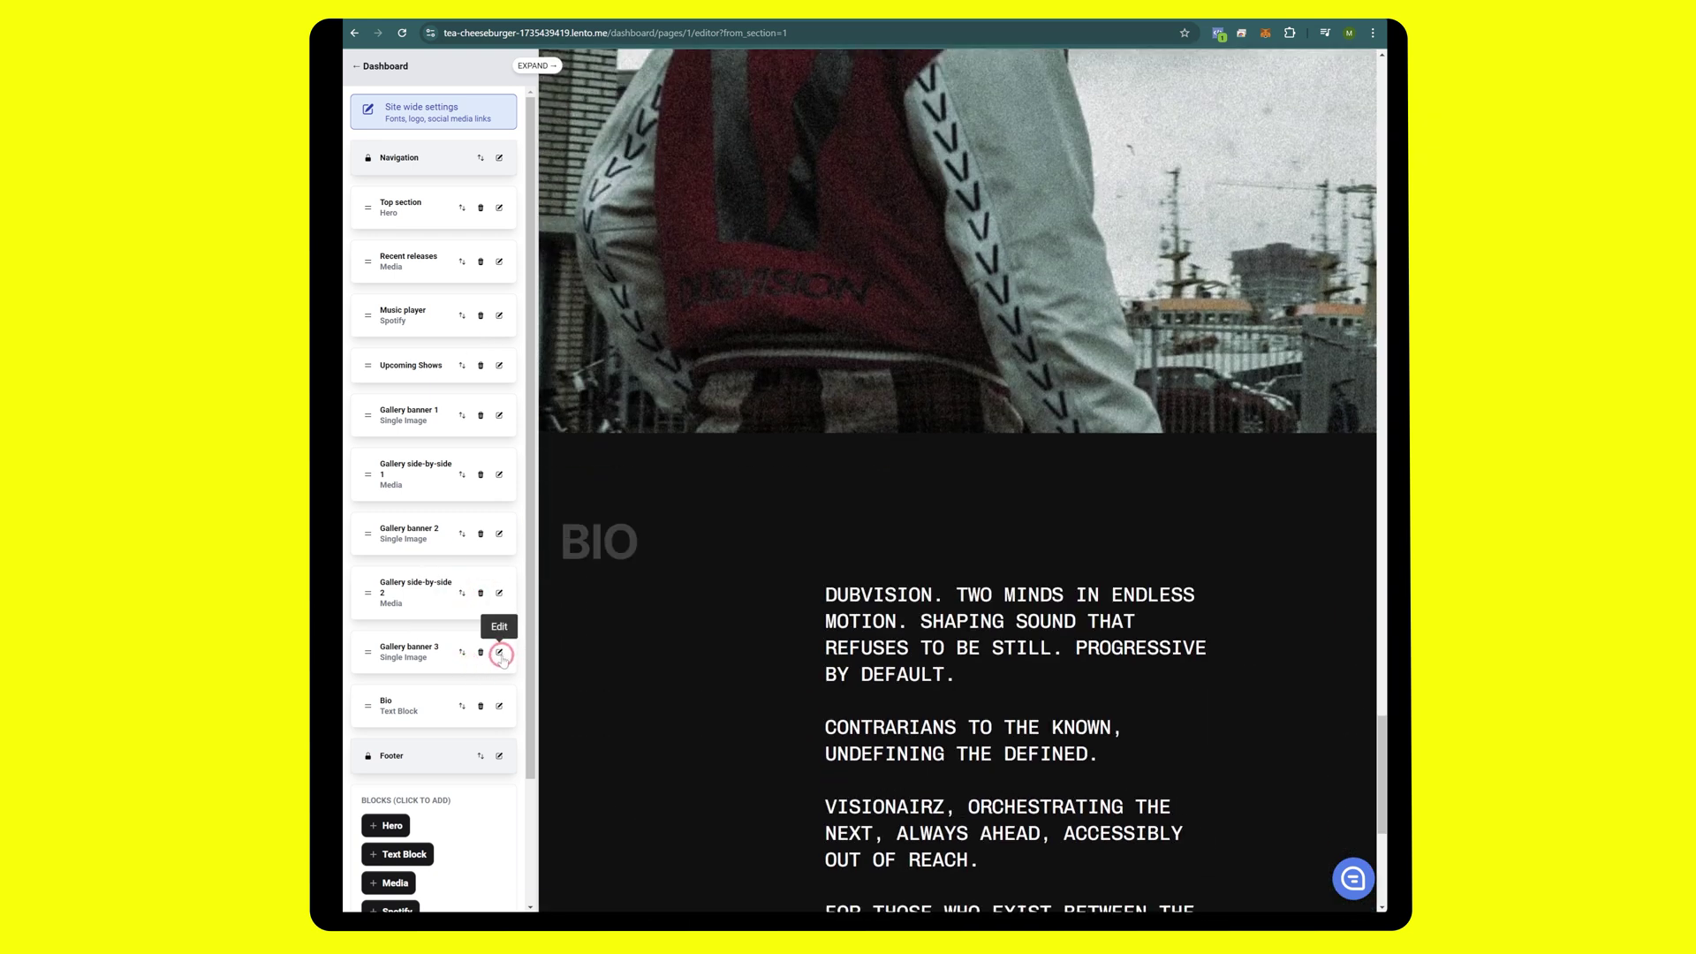
left_click(502, 657)
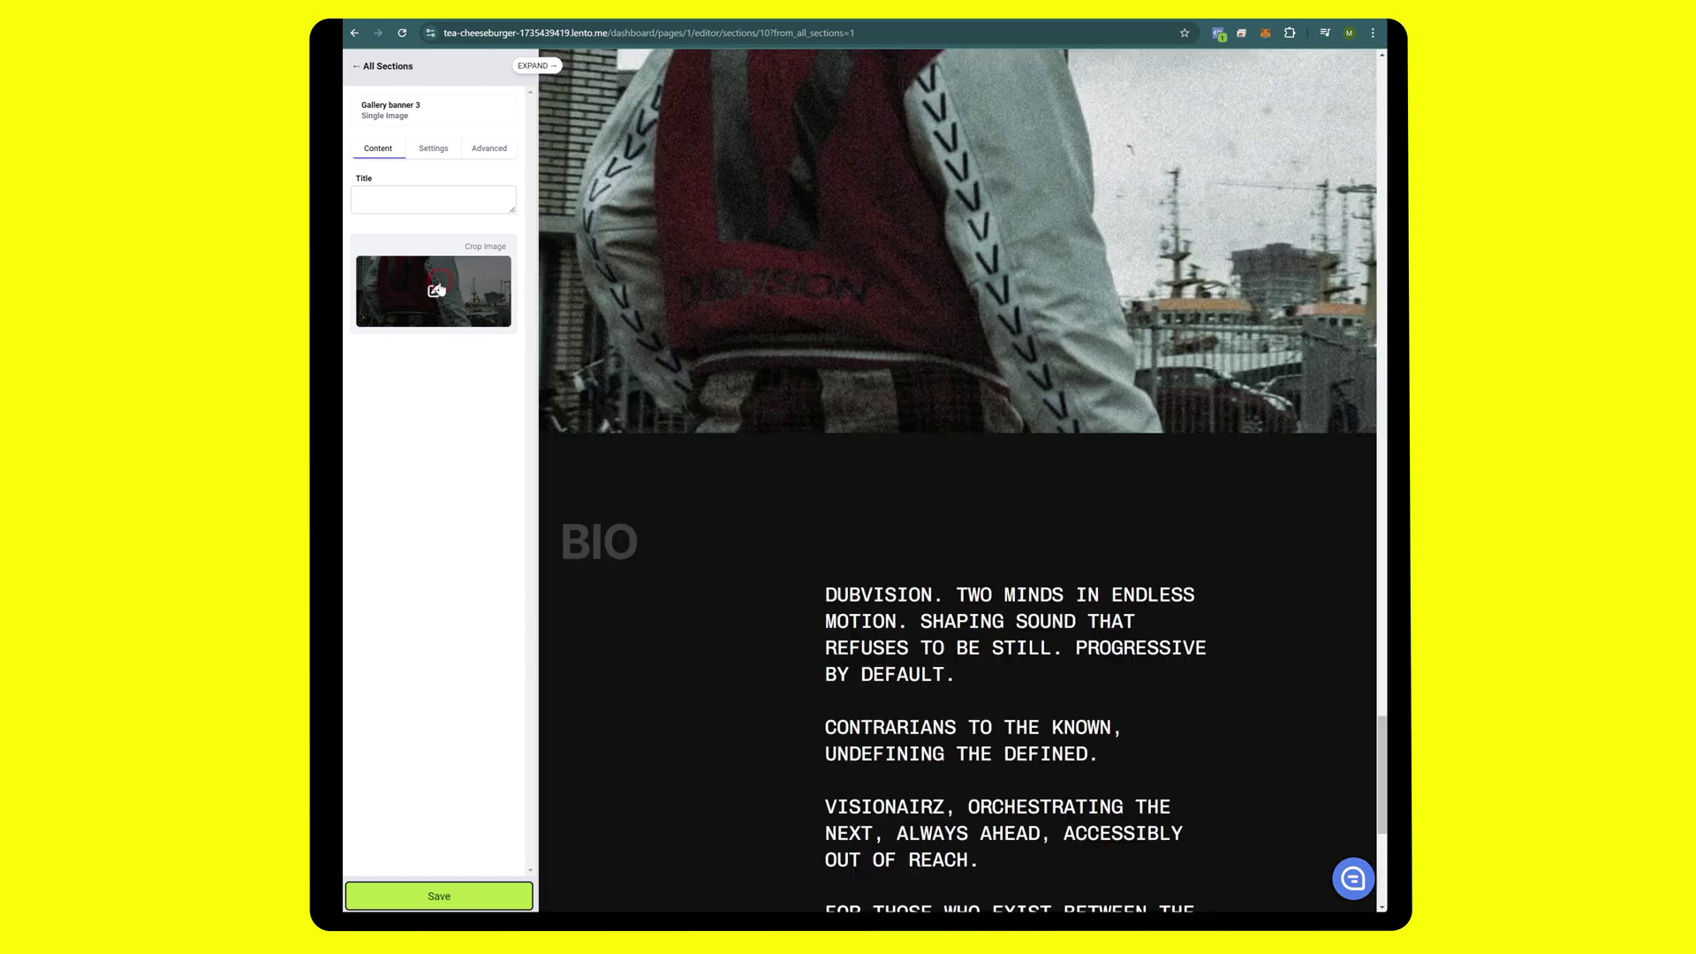
left_click(434, 290)
left_click(595, 265)
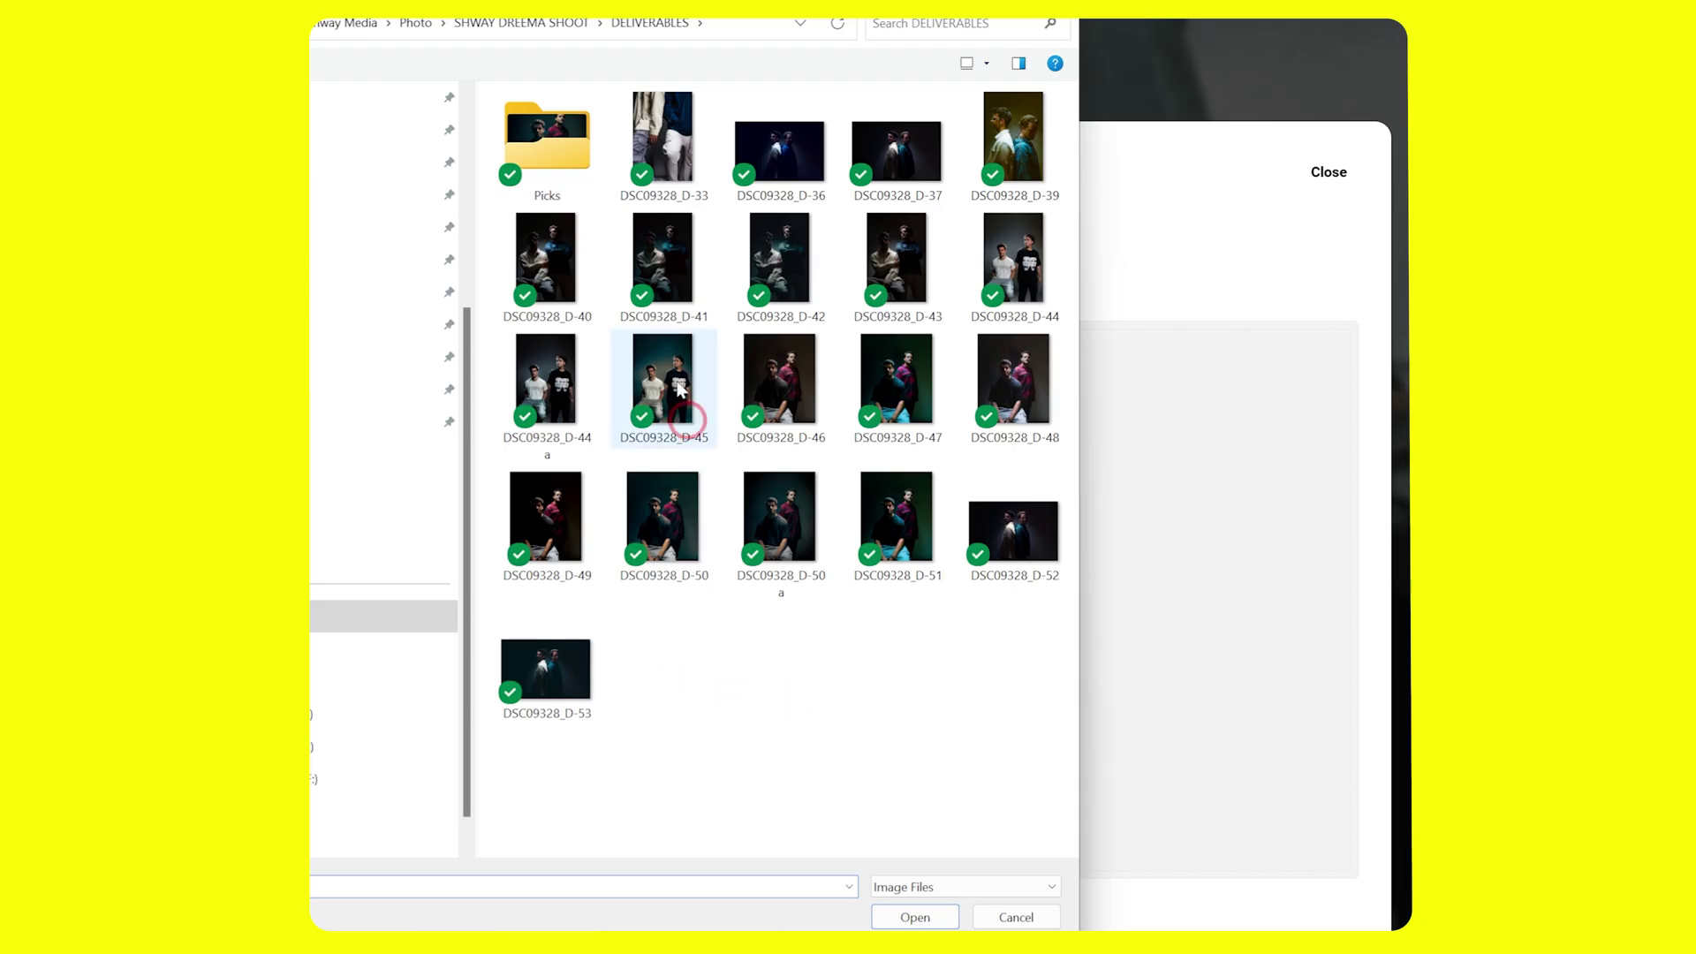
key("alt+Up")
key("alt+Up")
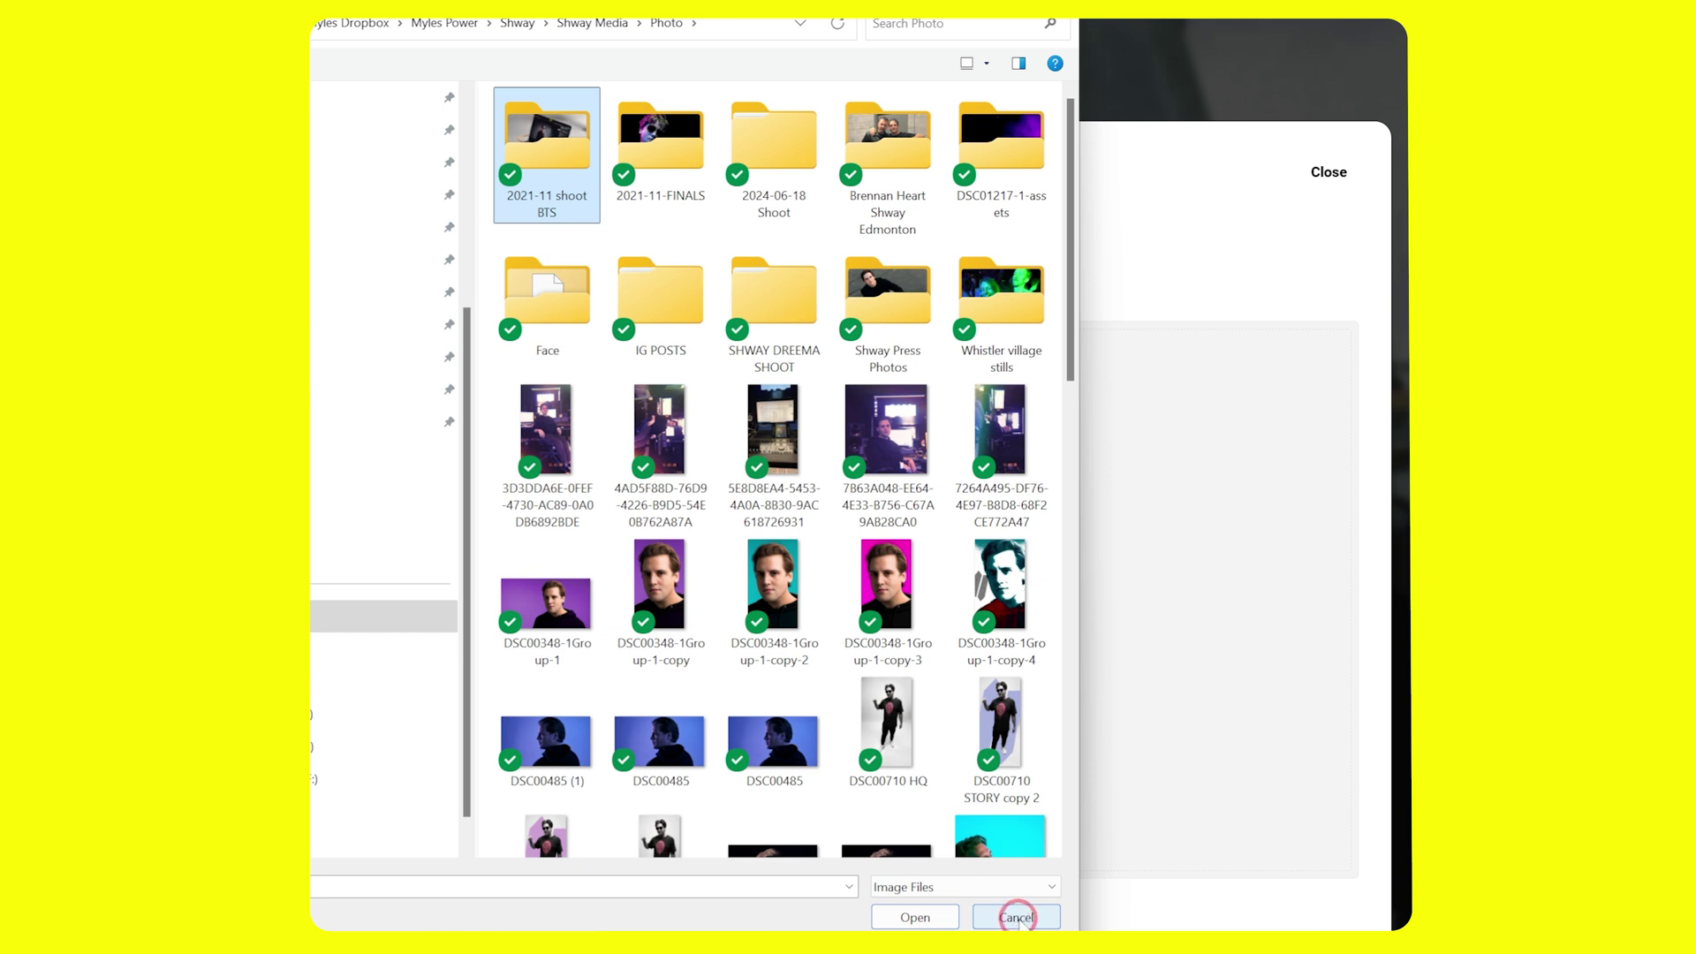
left_click(1017, 919)
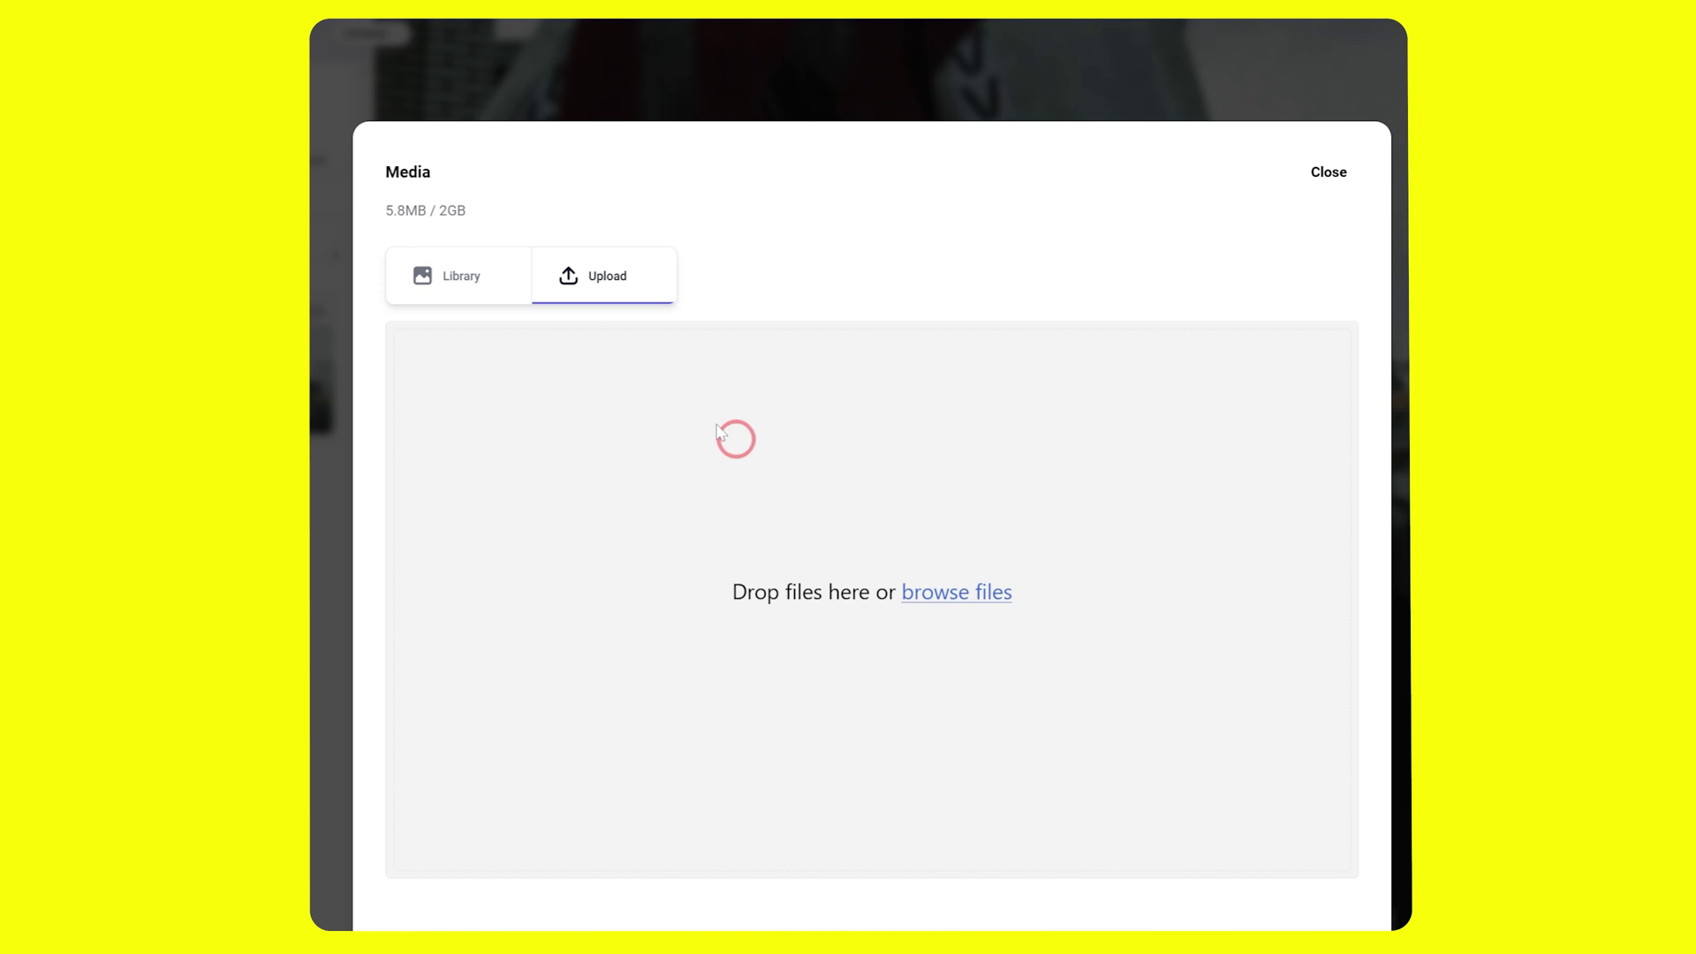
left_click(958, 589)
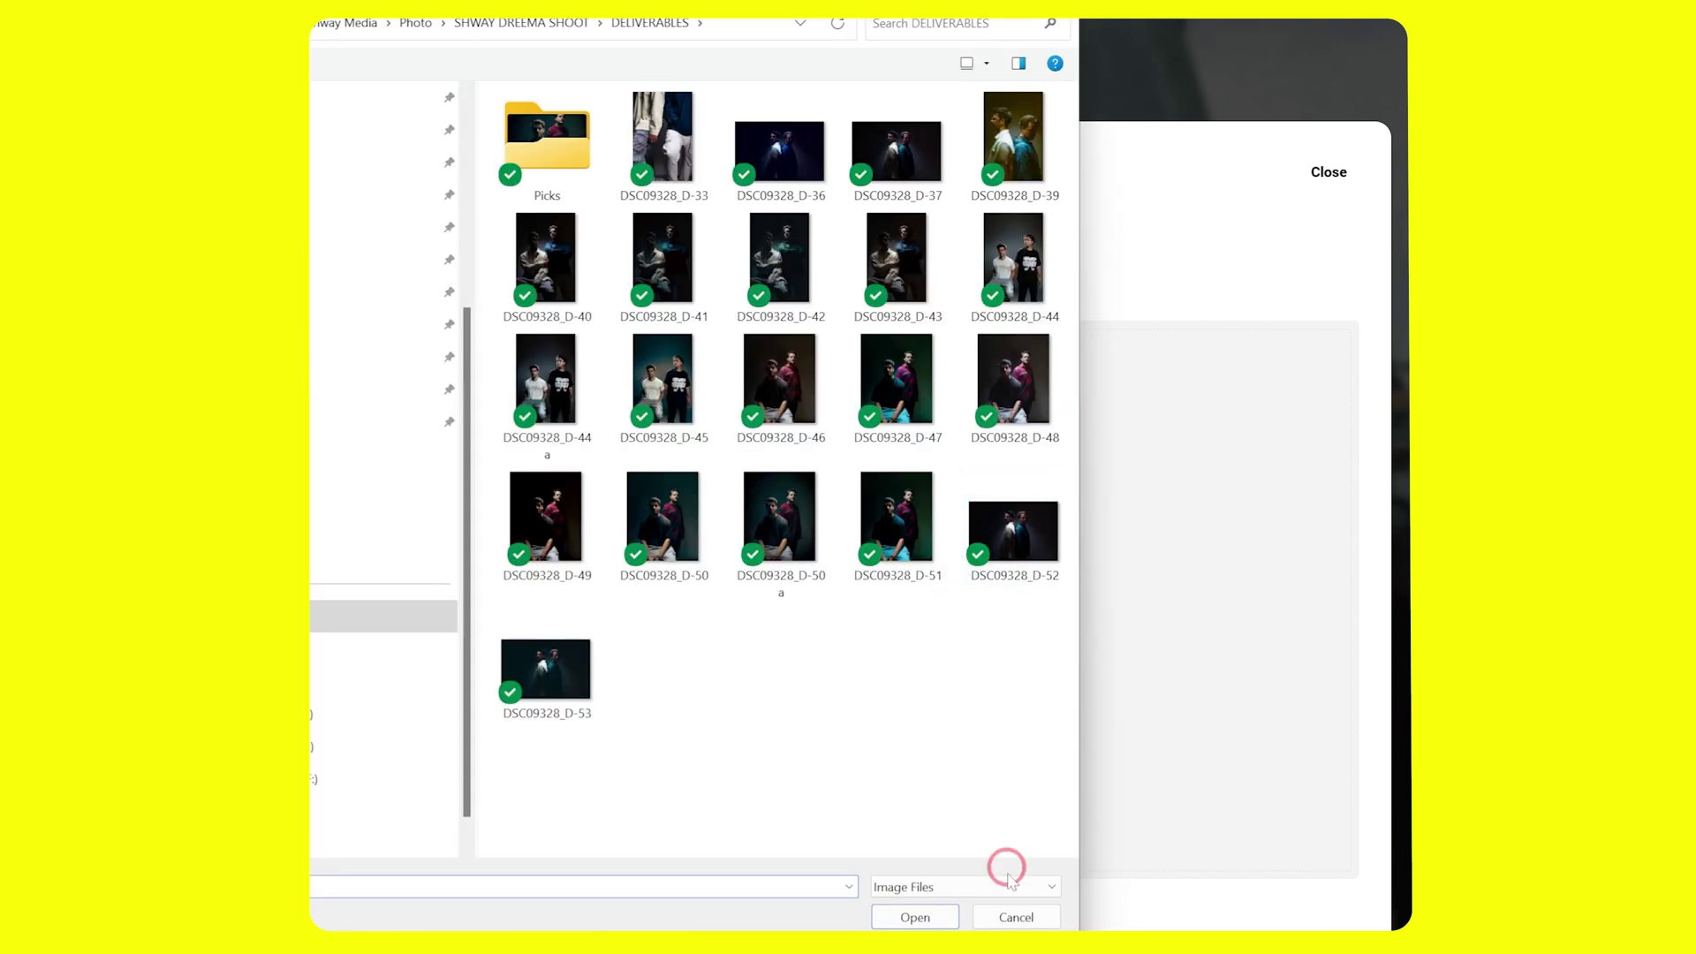
left_click(1014, 917)
- Set the uploaded DJ performance photo as the Gallery banner 3 image and crop its upper and lower edges into a wider banner
left_click(484, 276)
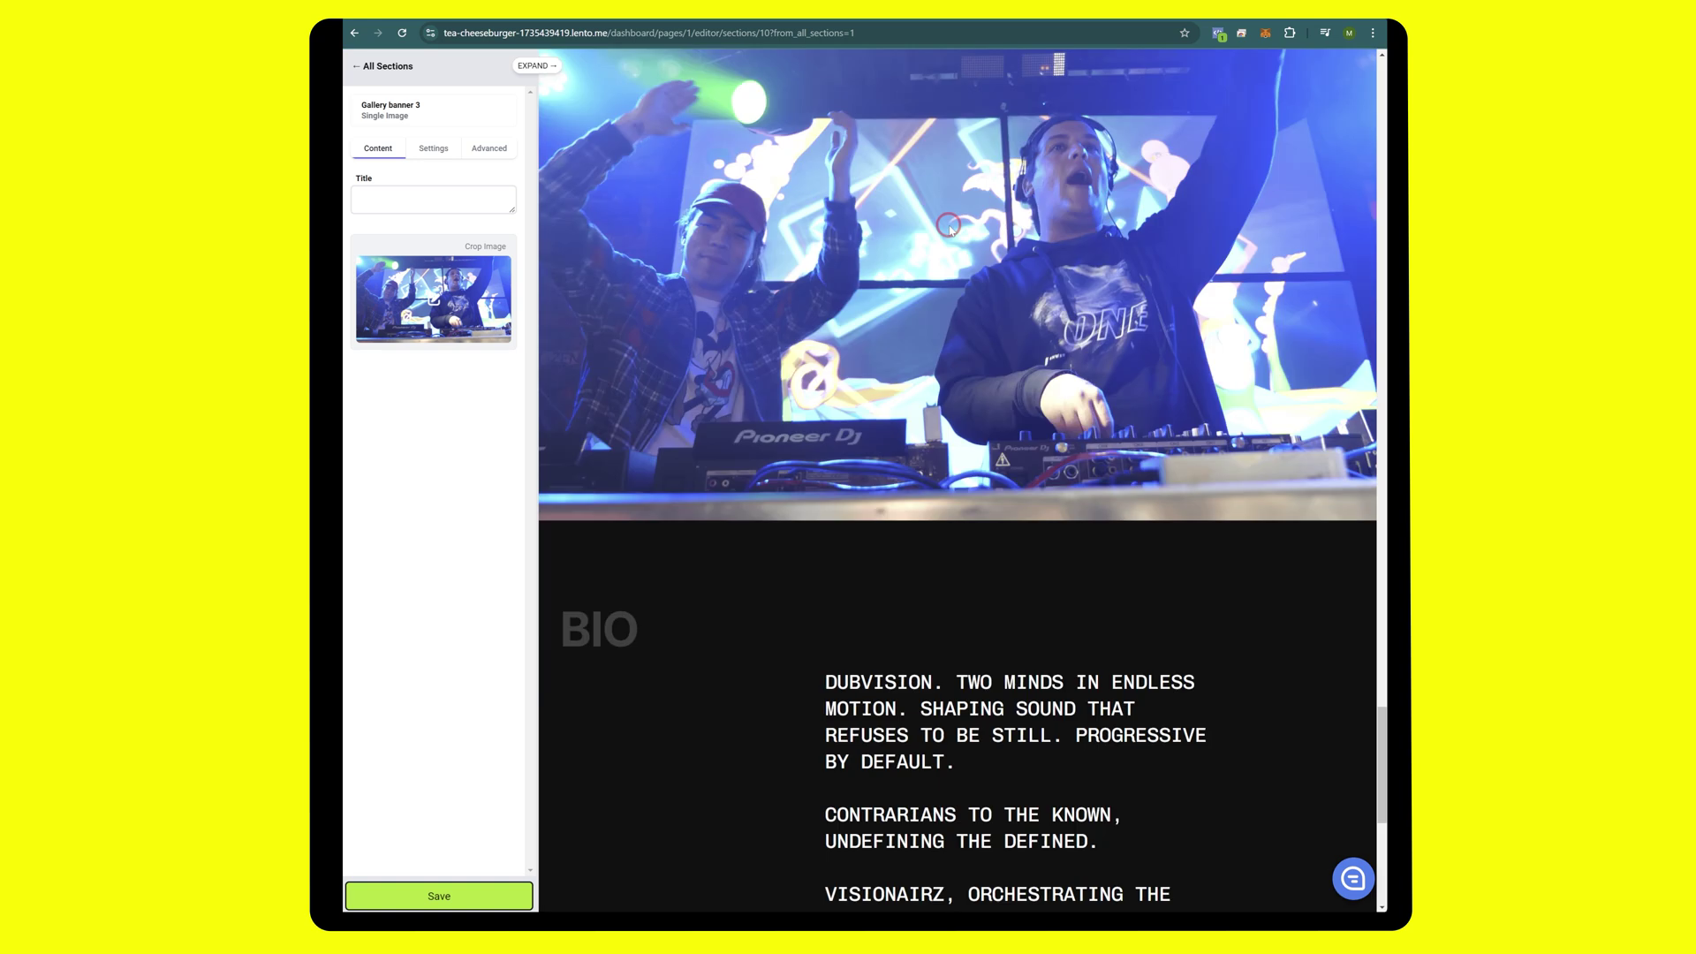
left_click(481, 244)
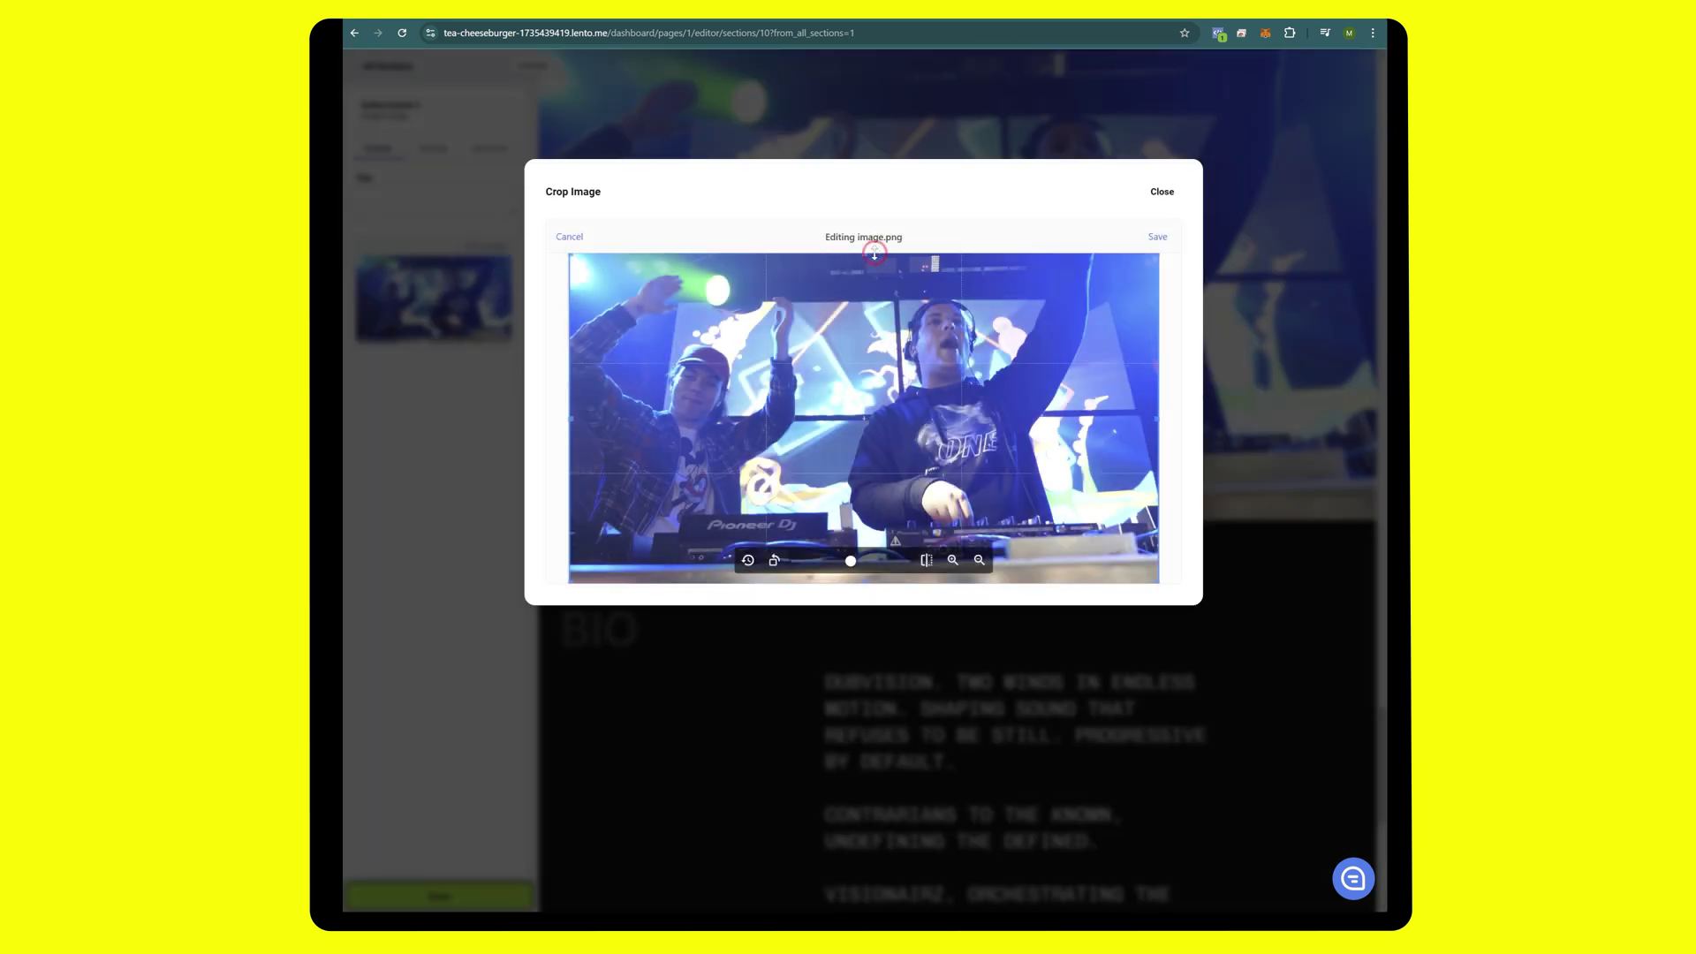
mouse_move(864, 255)
left_mouse_down()
mouse_move(868, 314)
mouse_move(877, 261)
left_mouse_up()
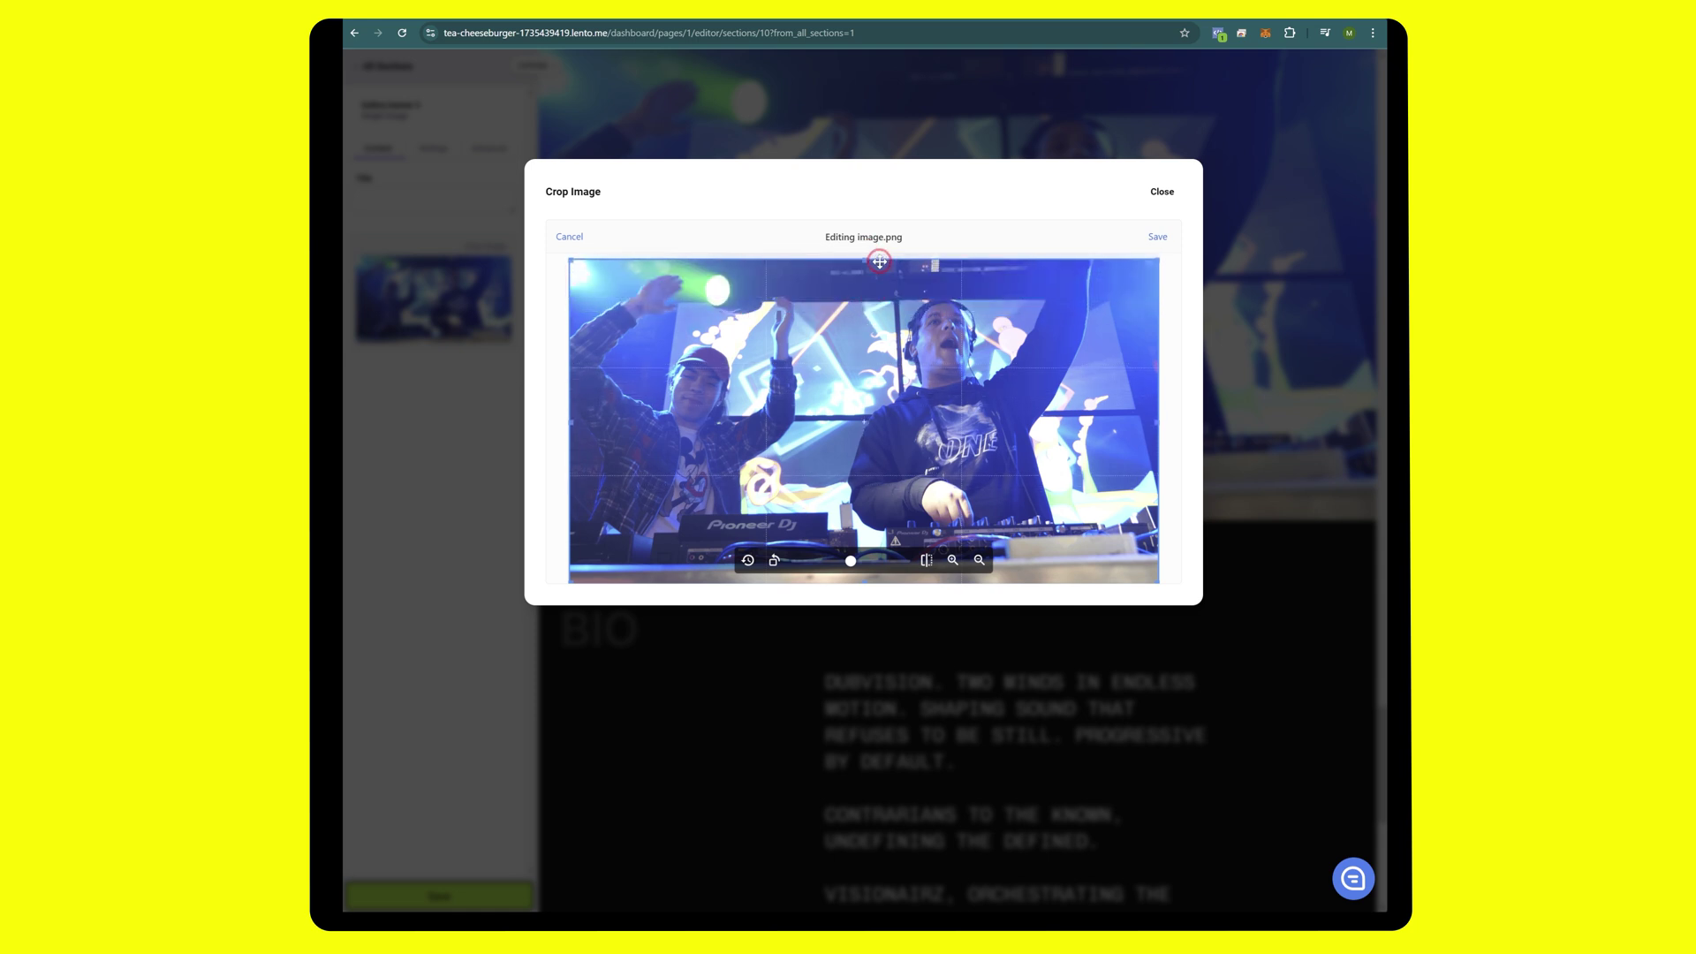
left_click_drag(858, 562, 864, 469)
left_click(1158, 237)
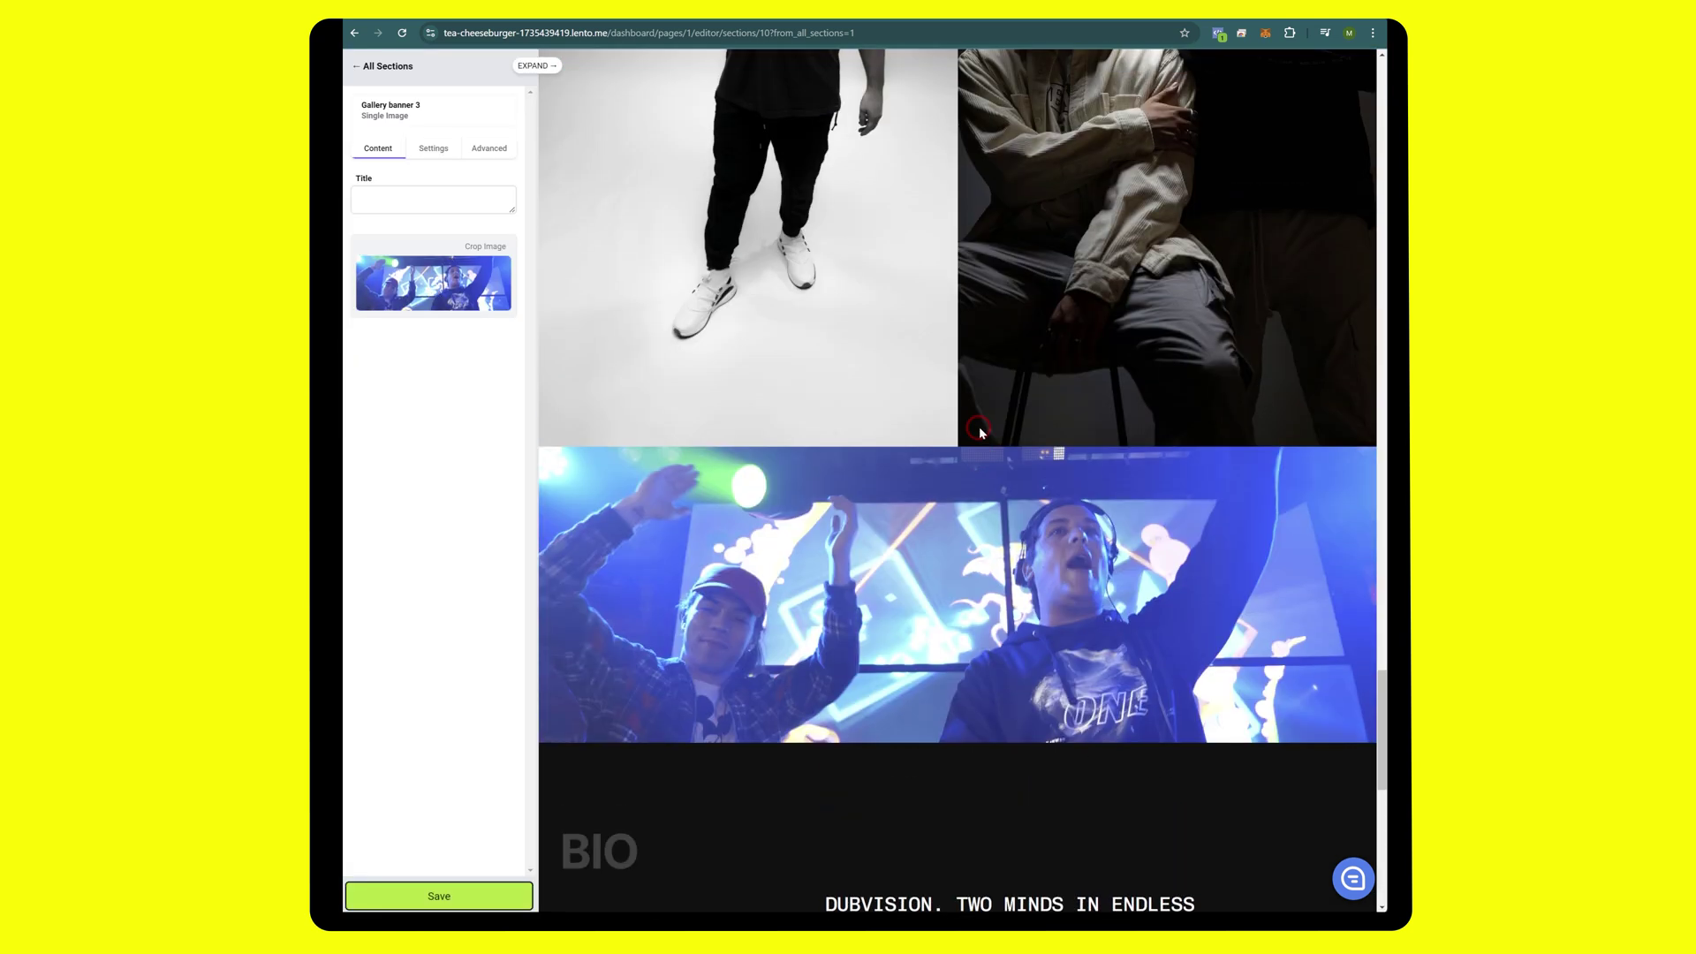
- Review the page preview down to the footer, return to the section list and open the Bio text block
scroll(985, 406, "up", 20)
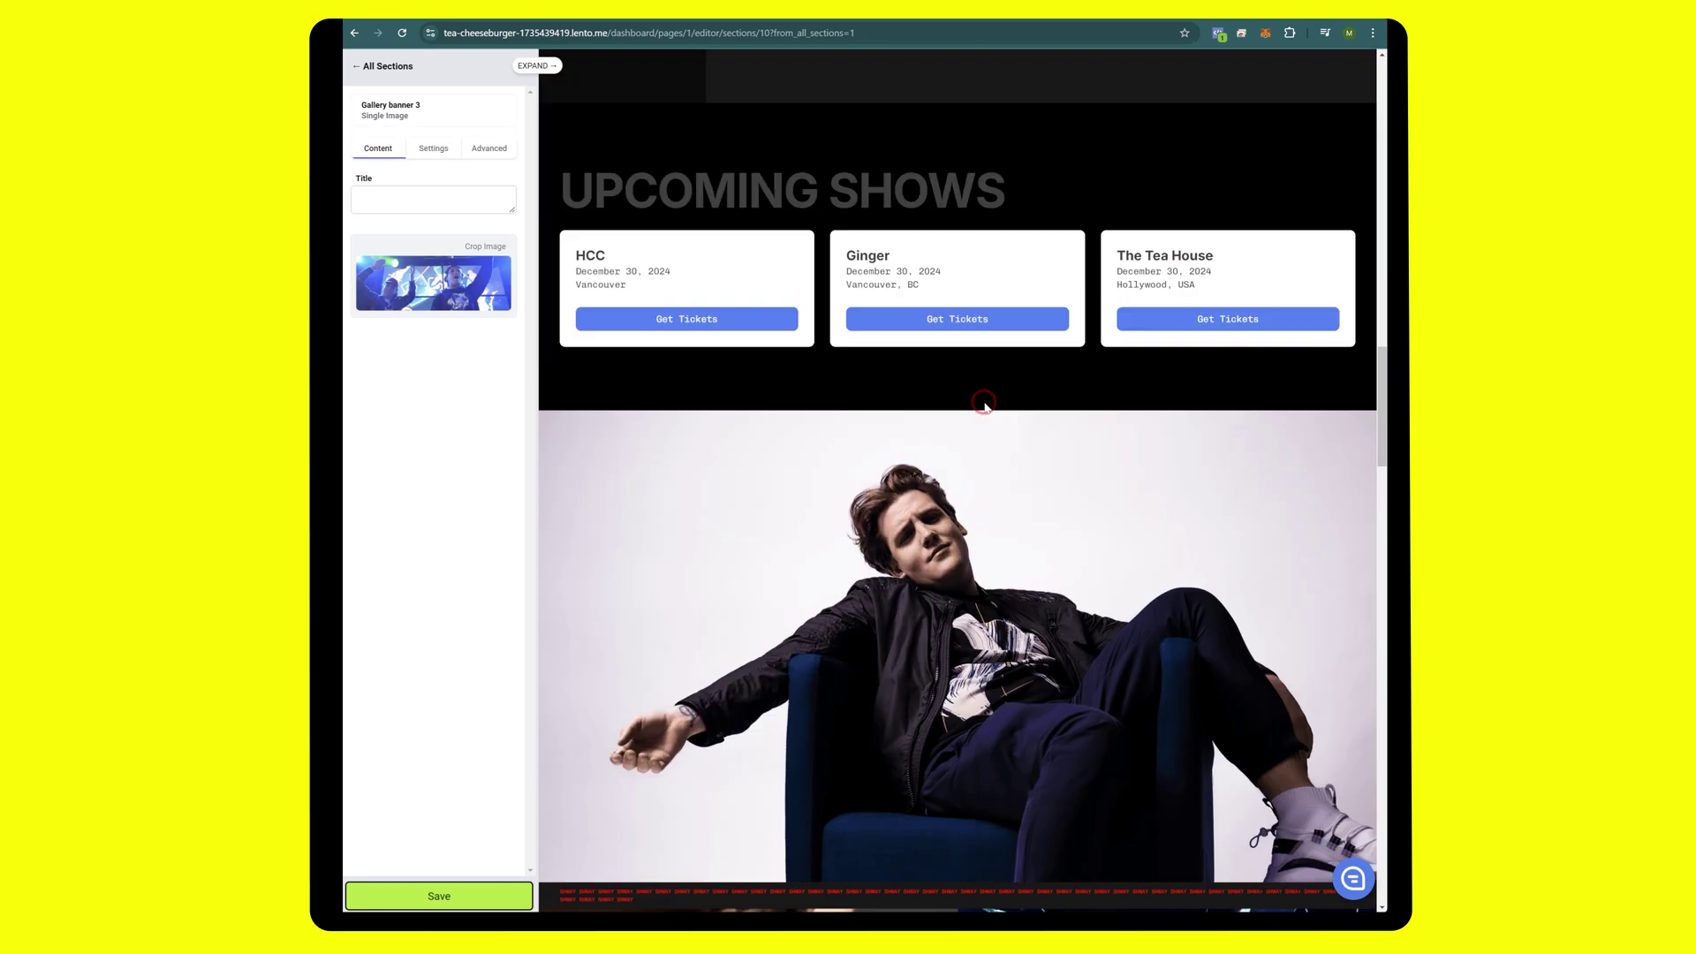
scroll(987, 406, "down", 20)
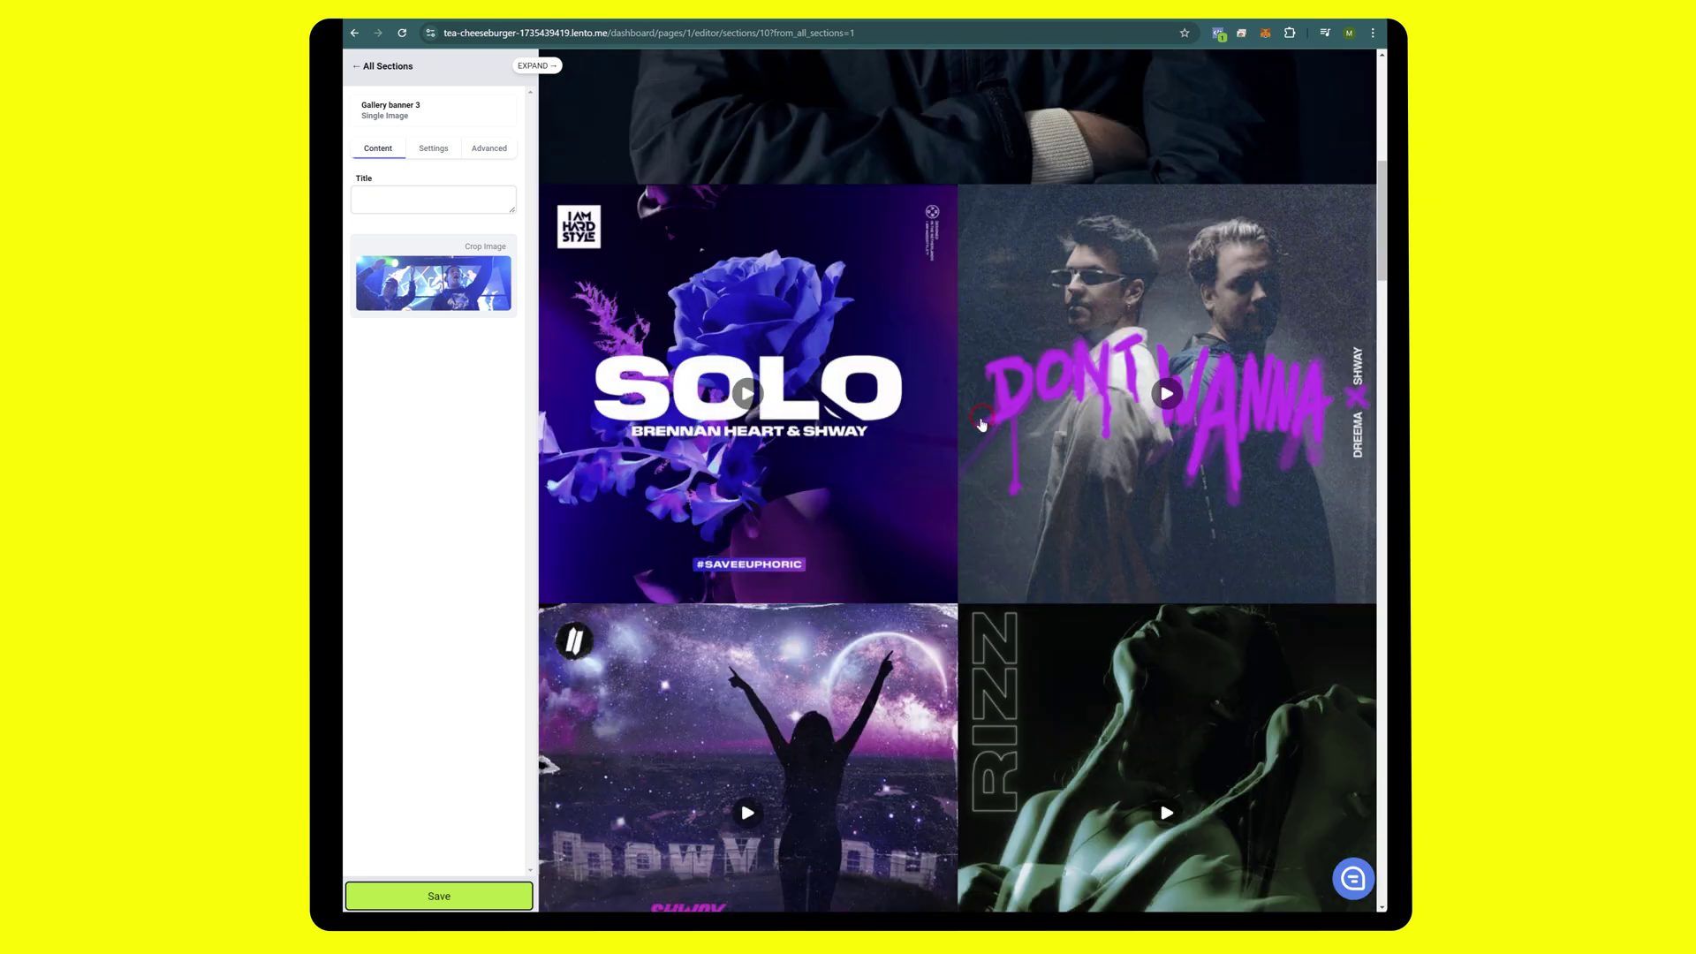
scroll(943, 475, "down", 20)
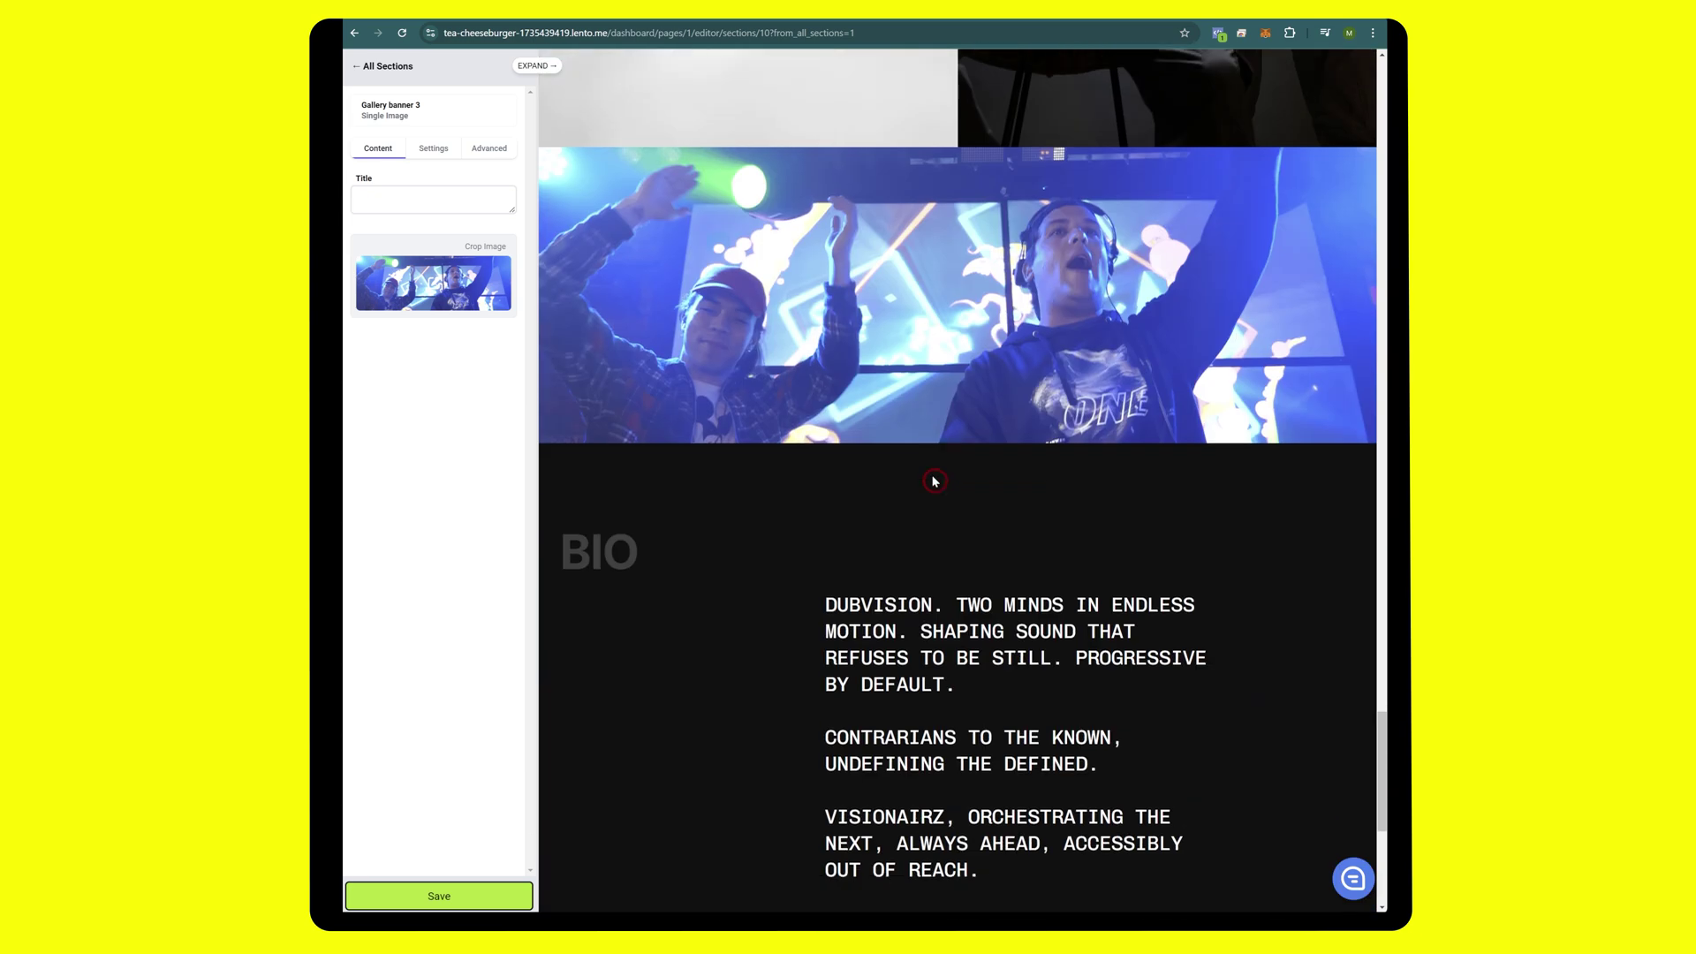
scroll(934, 480, "down", 5)
left_click(382, 66)
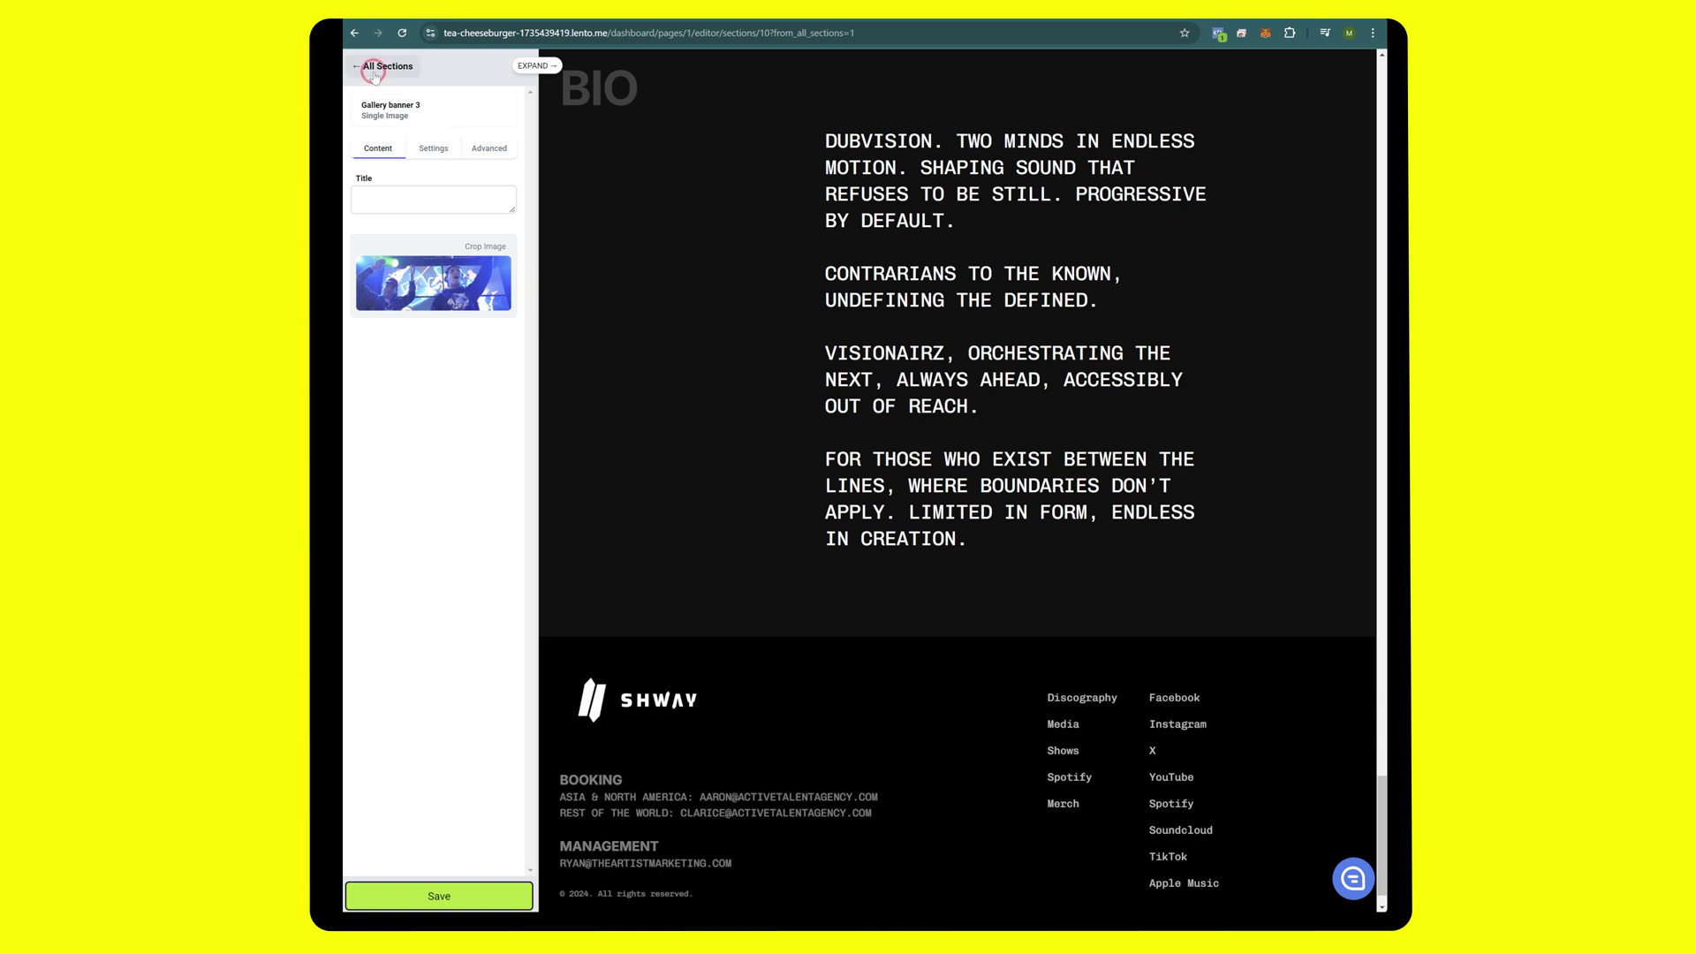
scroll(461, 565, "down", 2)
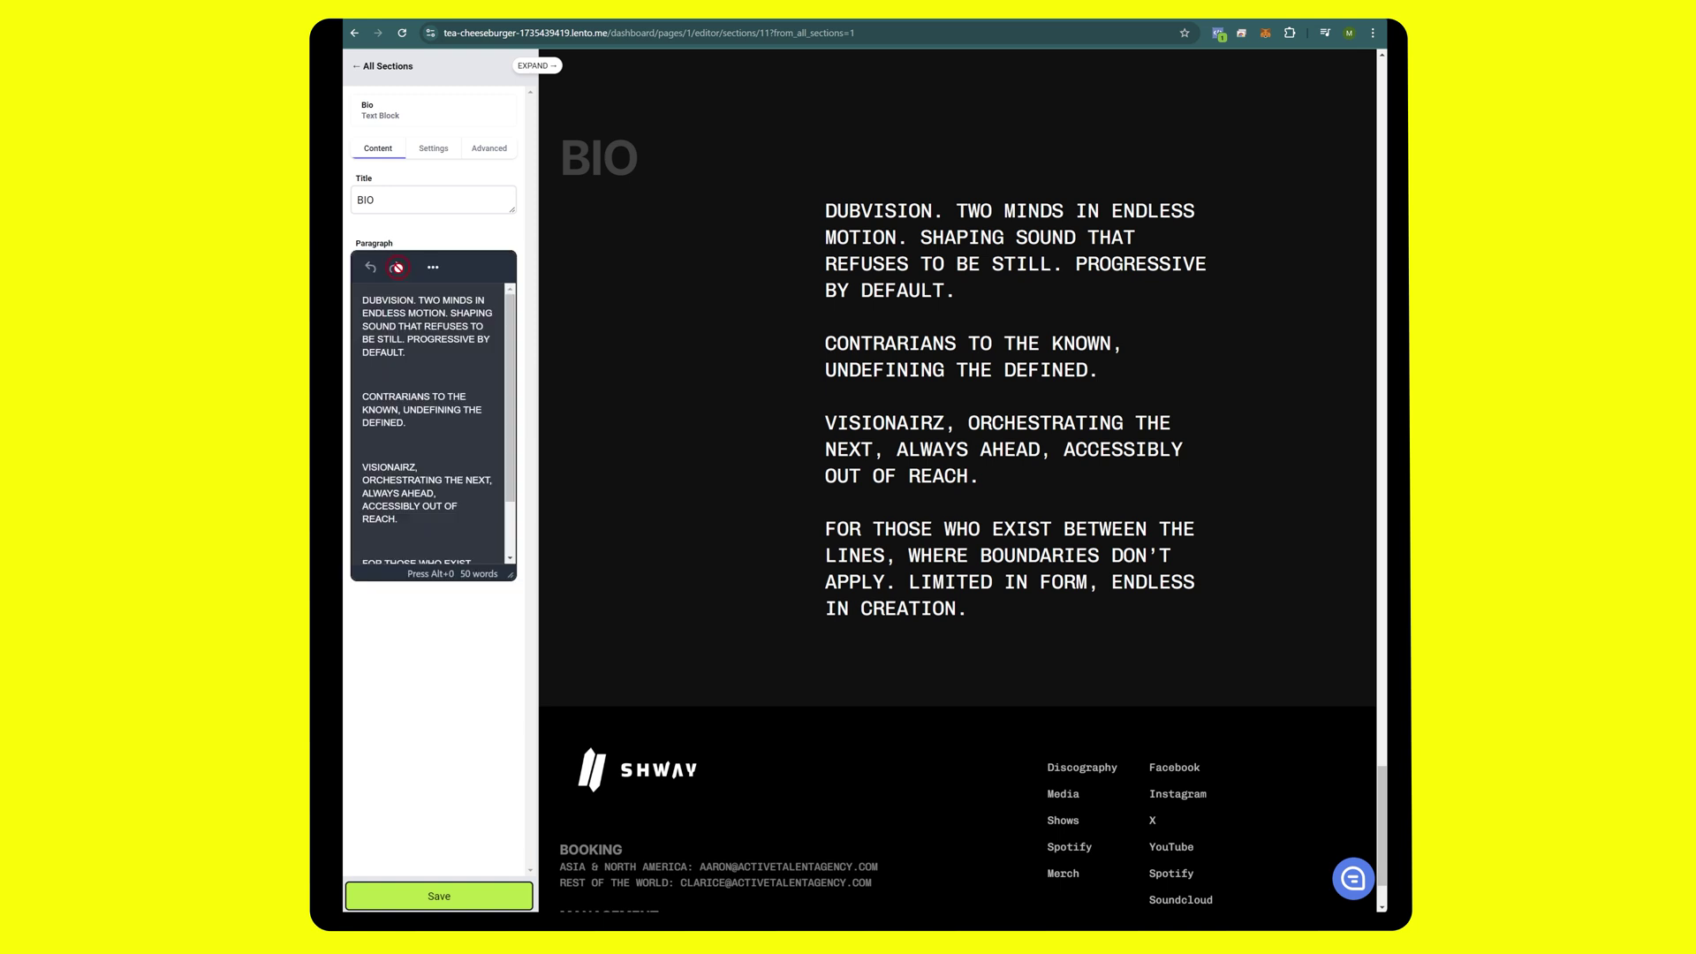
- Replace the whole Bio paragraph with "SHWAY IS A DJ AND PRODUCER FROM CANADA." and save it
scroll(405, 389, "down", 1)
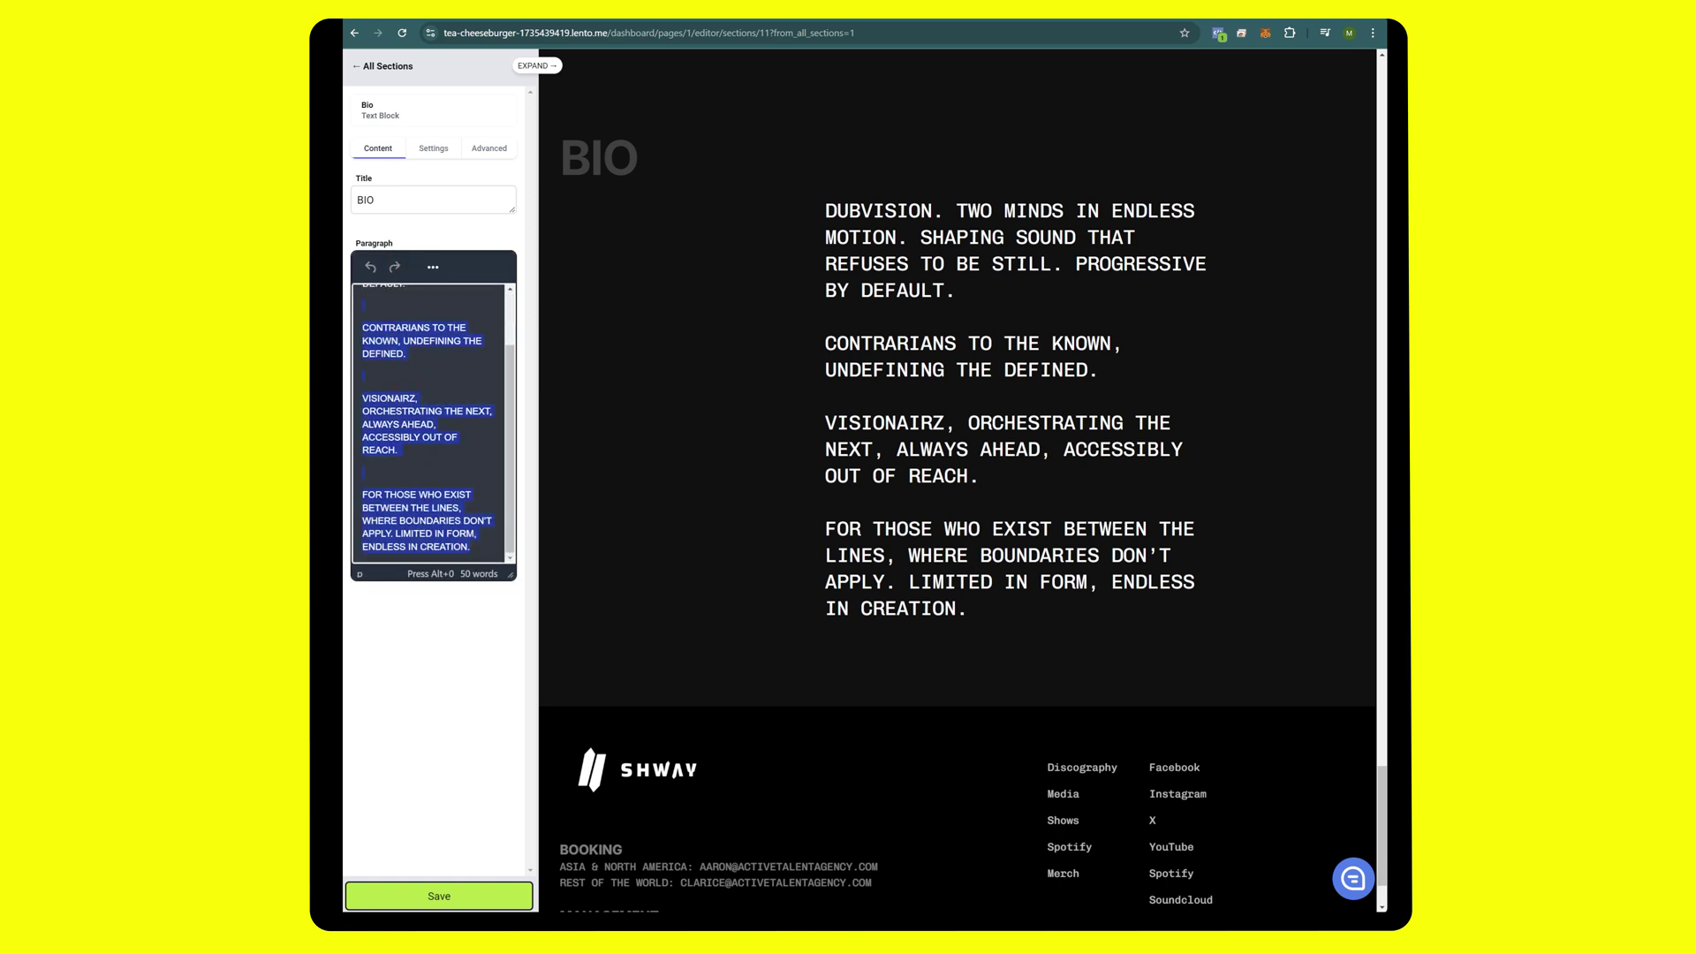
scroll(417, 355, "up", 1)
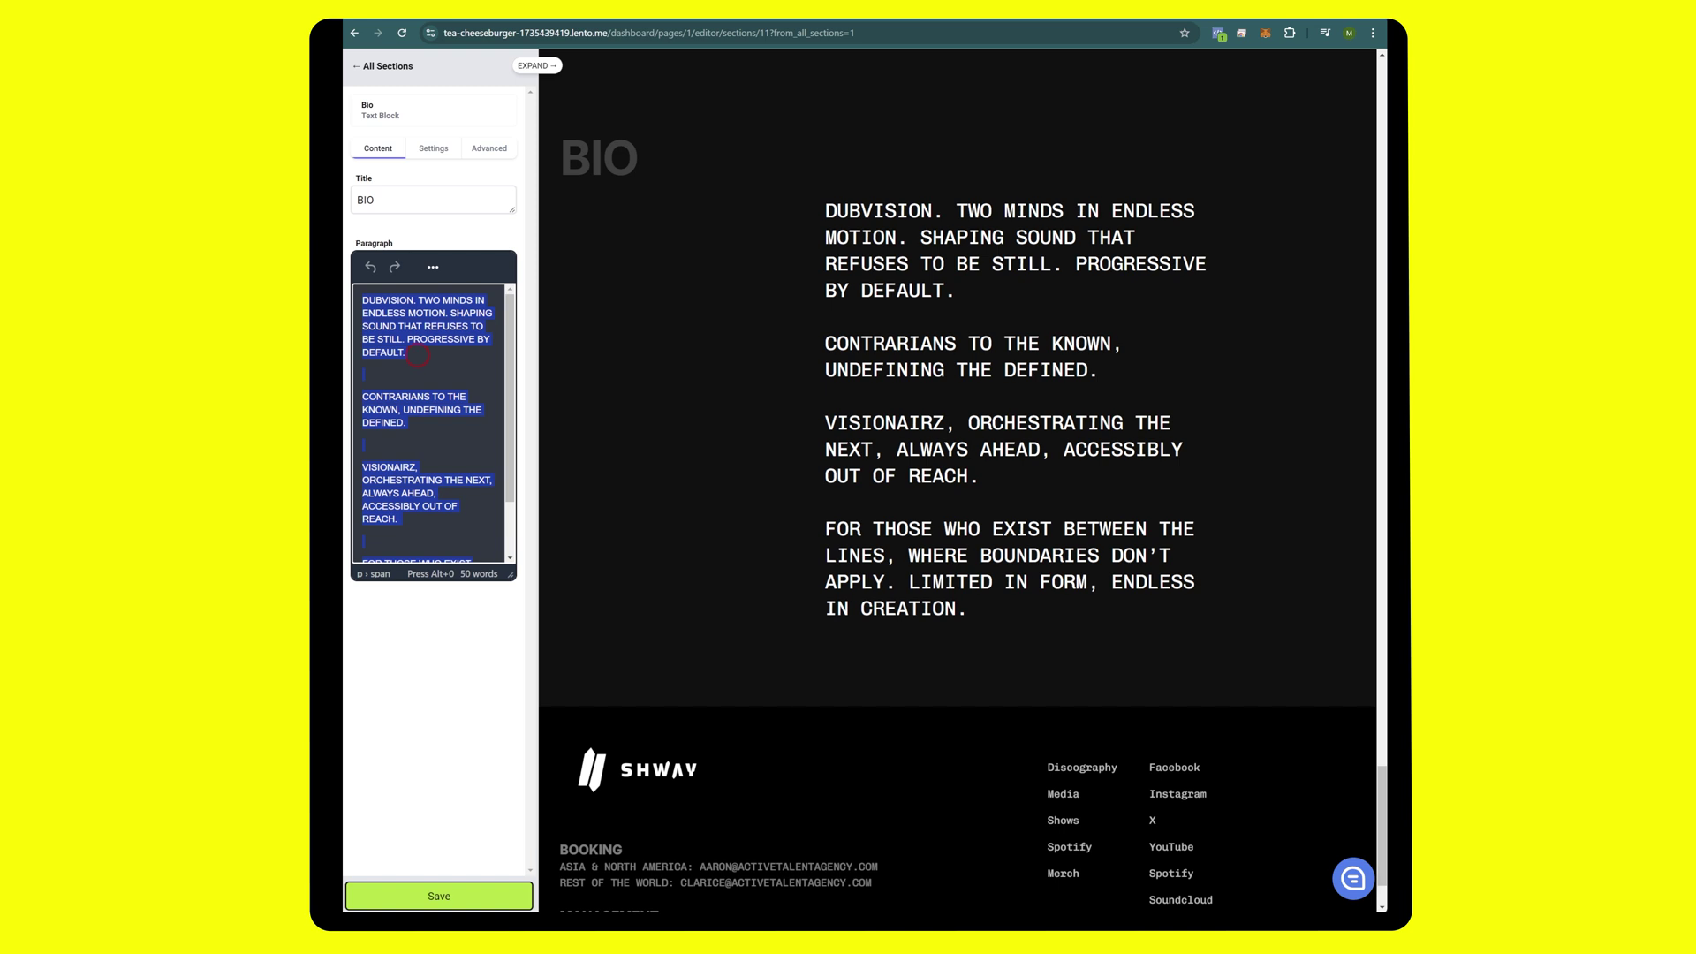
type("shw")
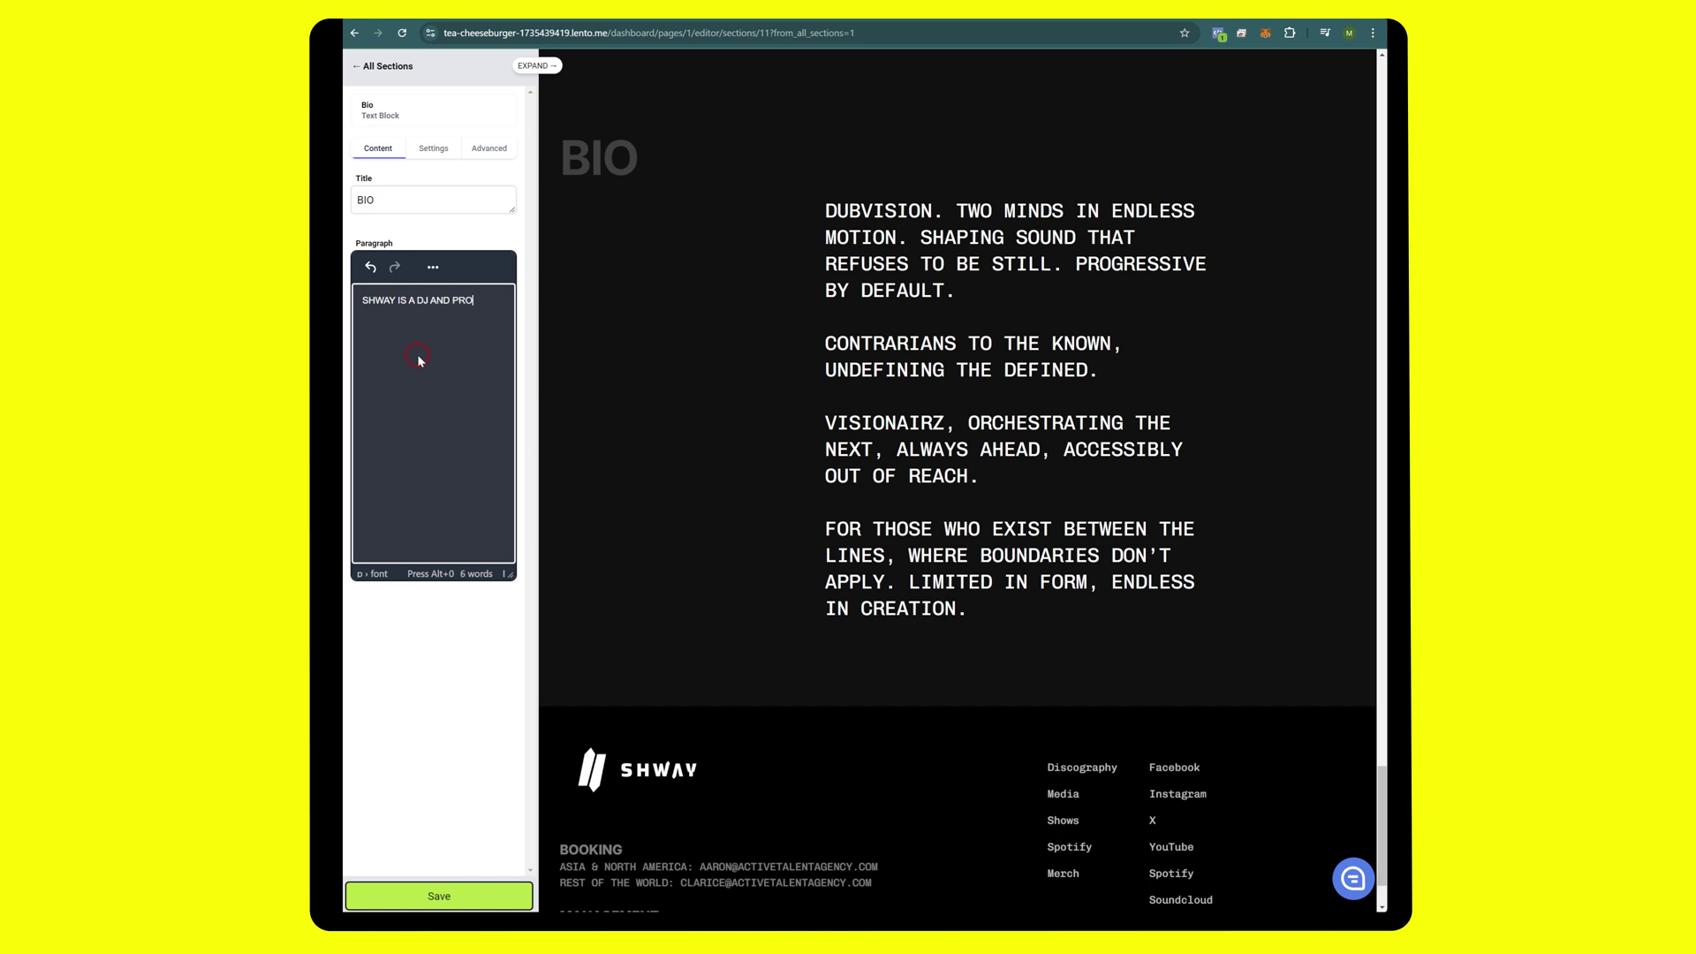
type("er")
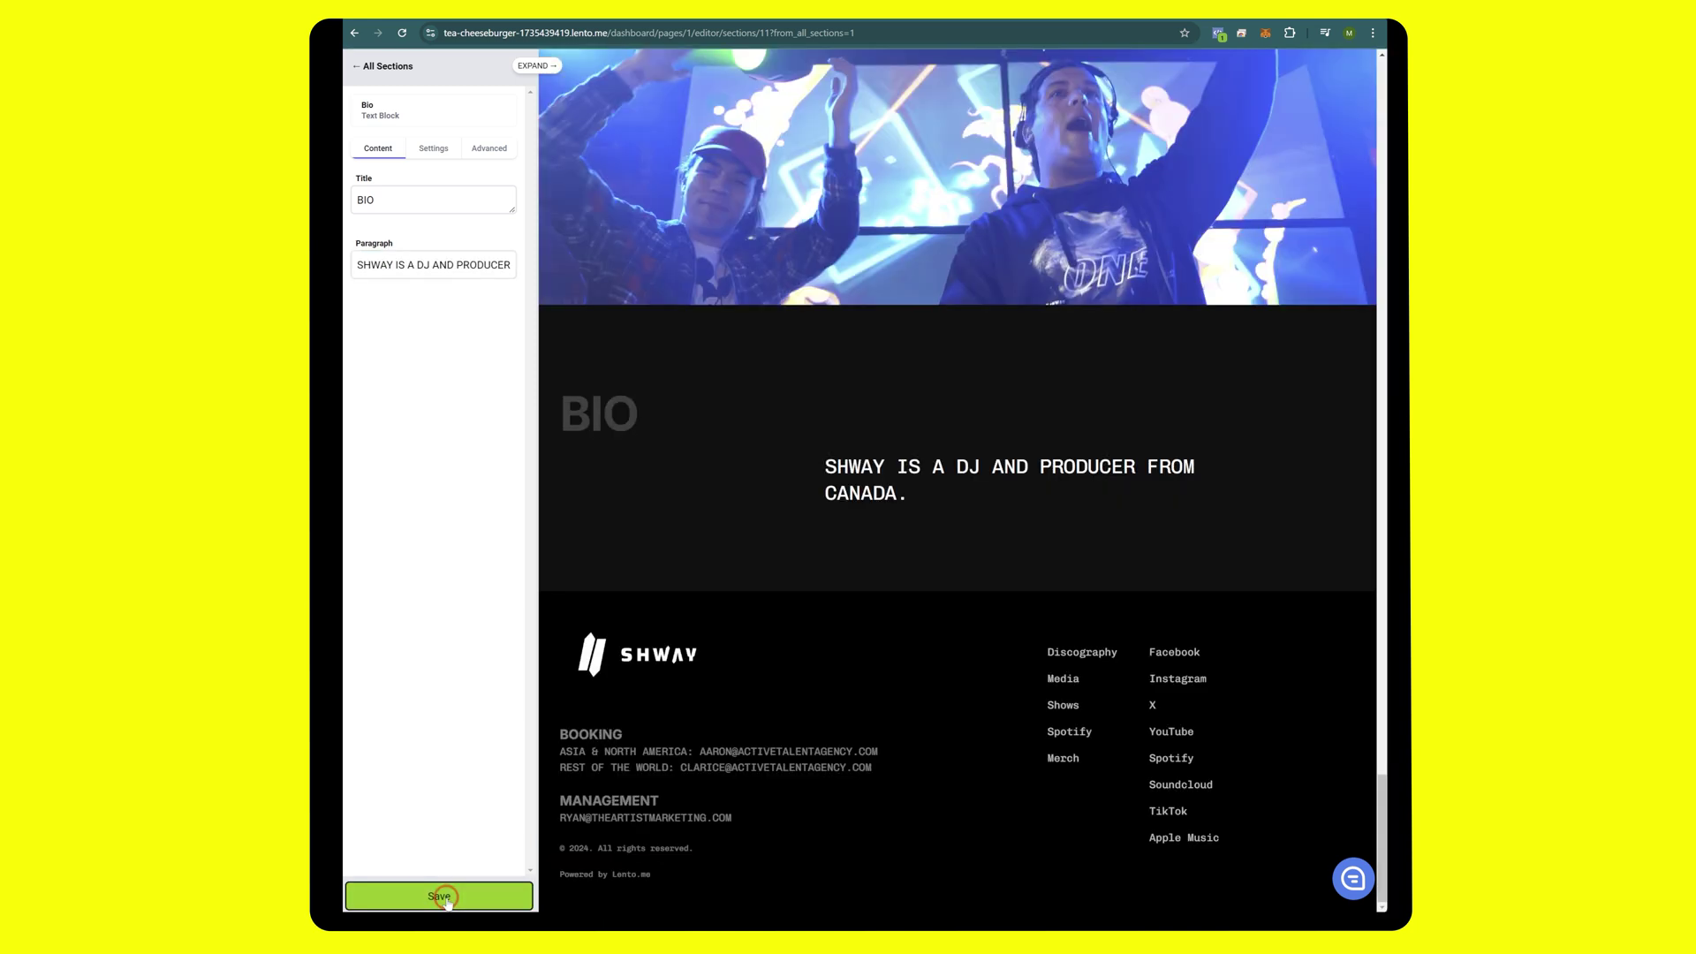
- Open the Footer section from the section list, clear its Booking and Management contact text and save
left_click(392, 59)
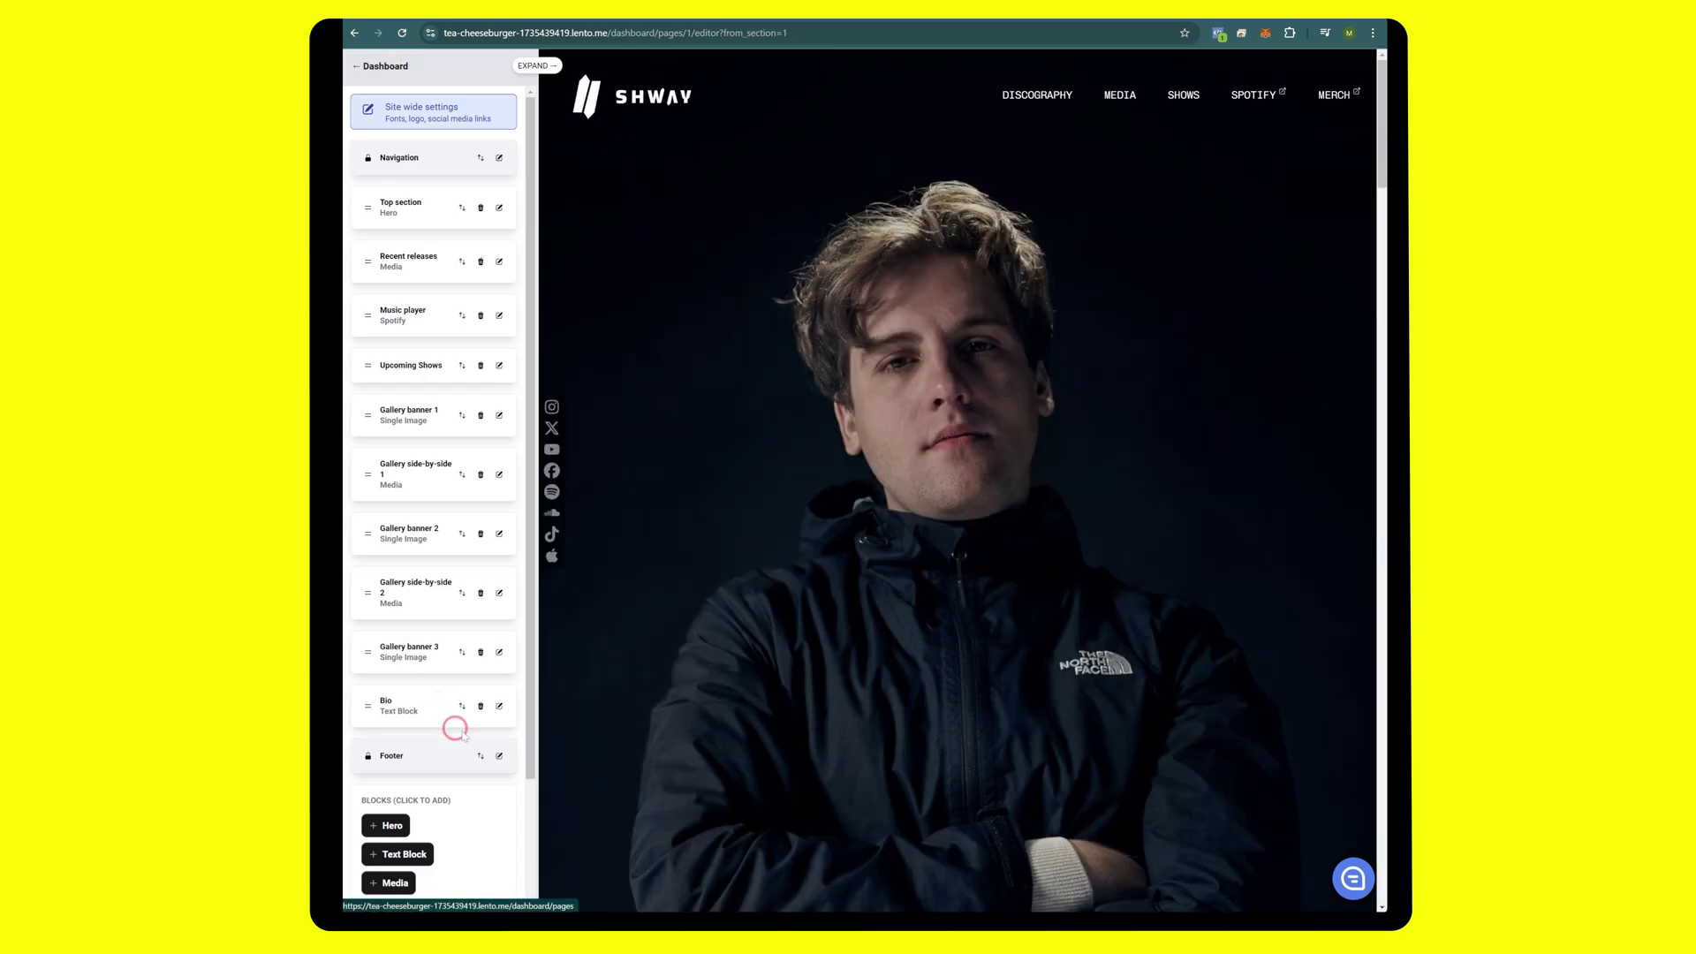
left_click_drag(526, 719, 526, 789)
left_click(499, 671)
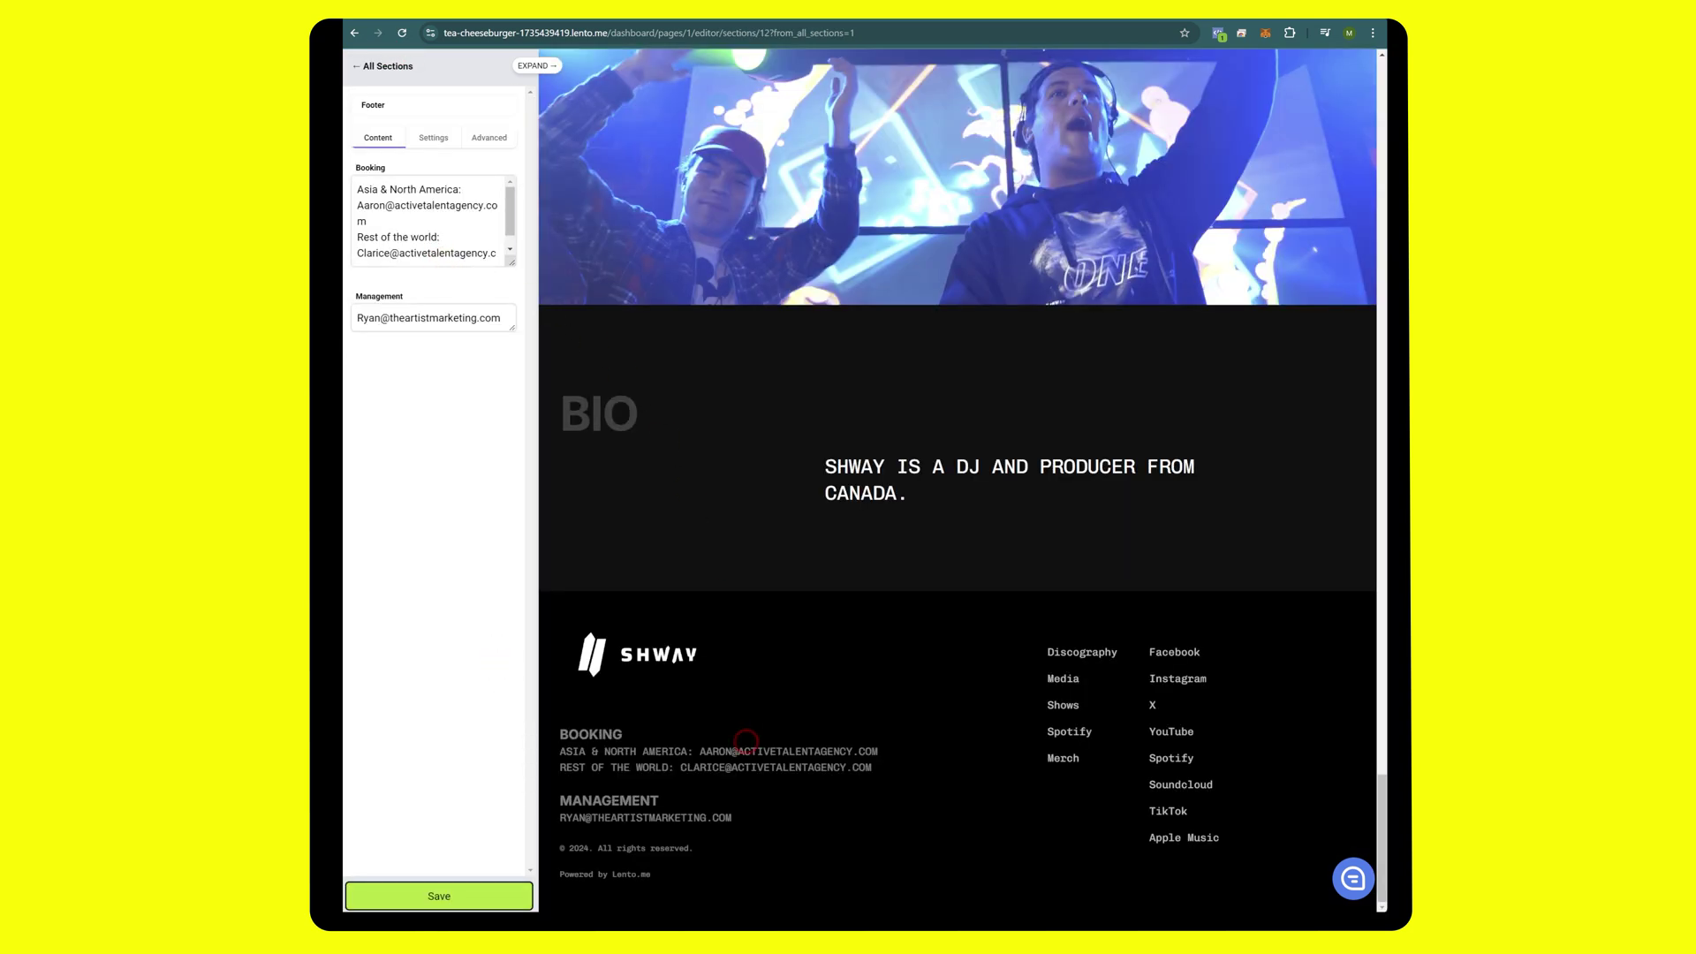
left_click(436, 235)
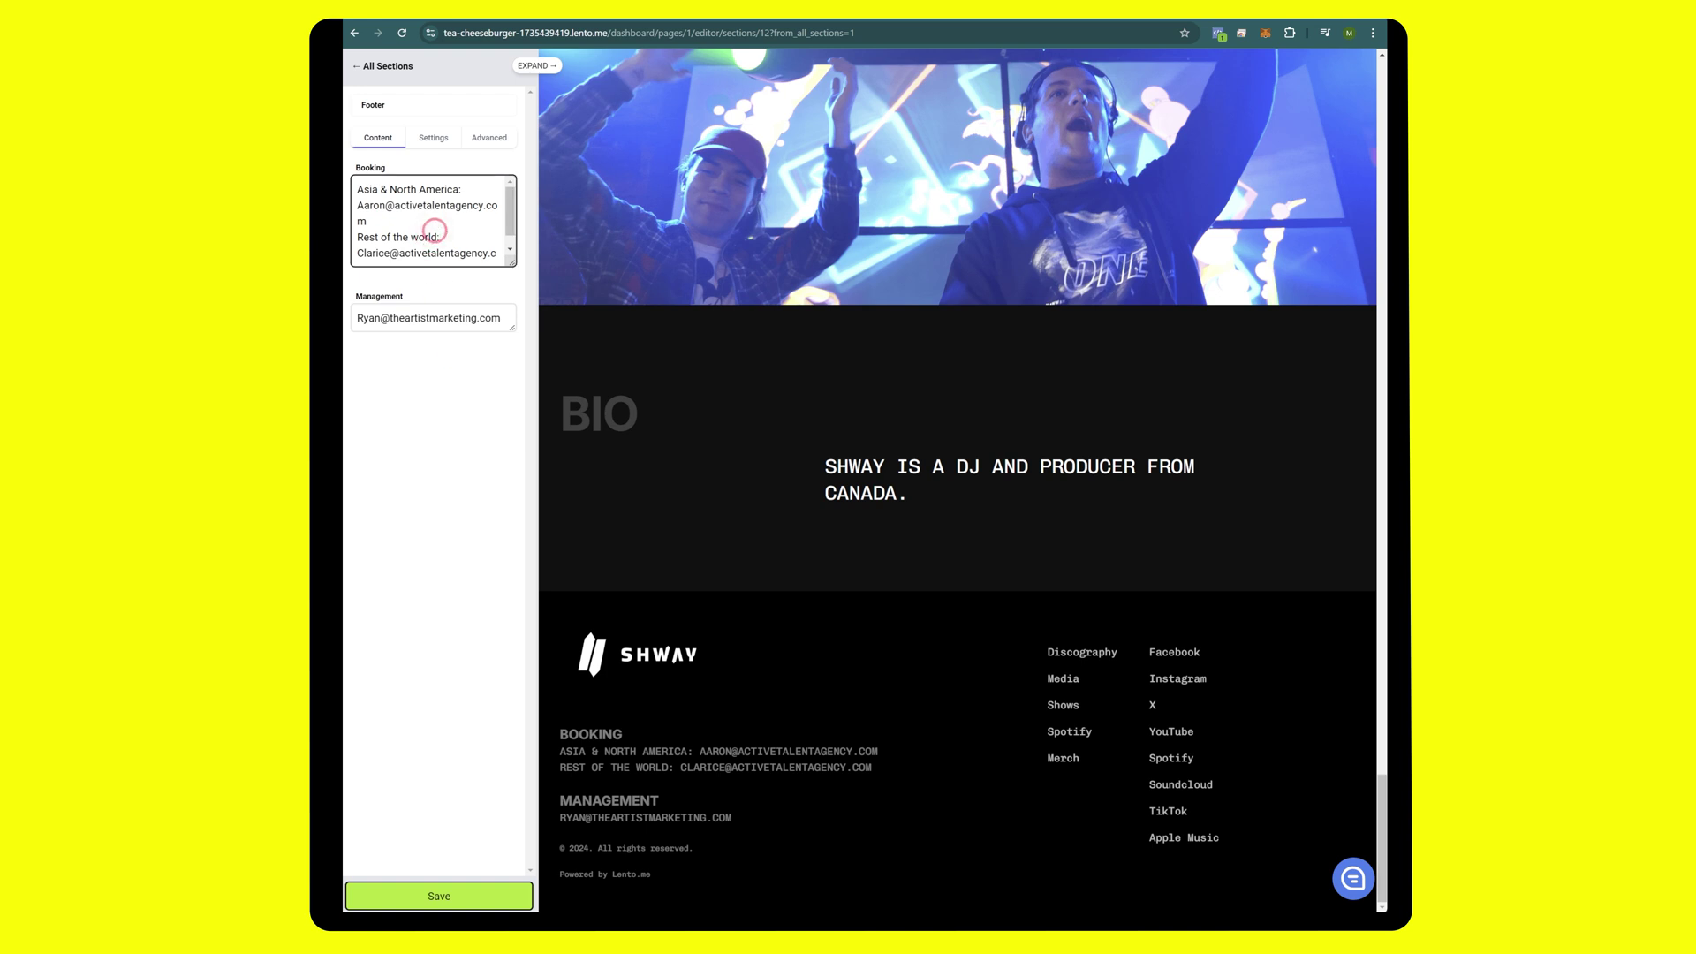
key("ctrl+a")
key("BackSpace")
double_click(433, 254)
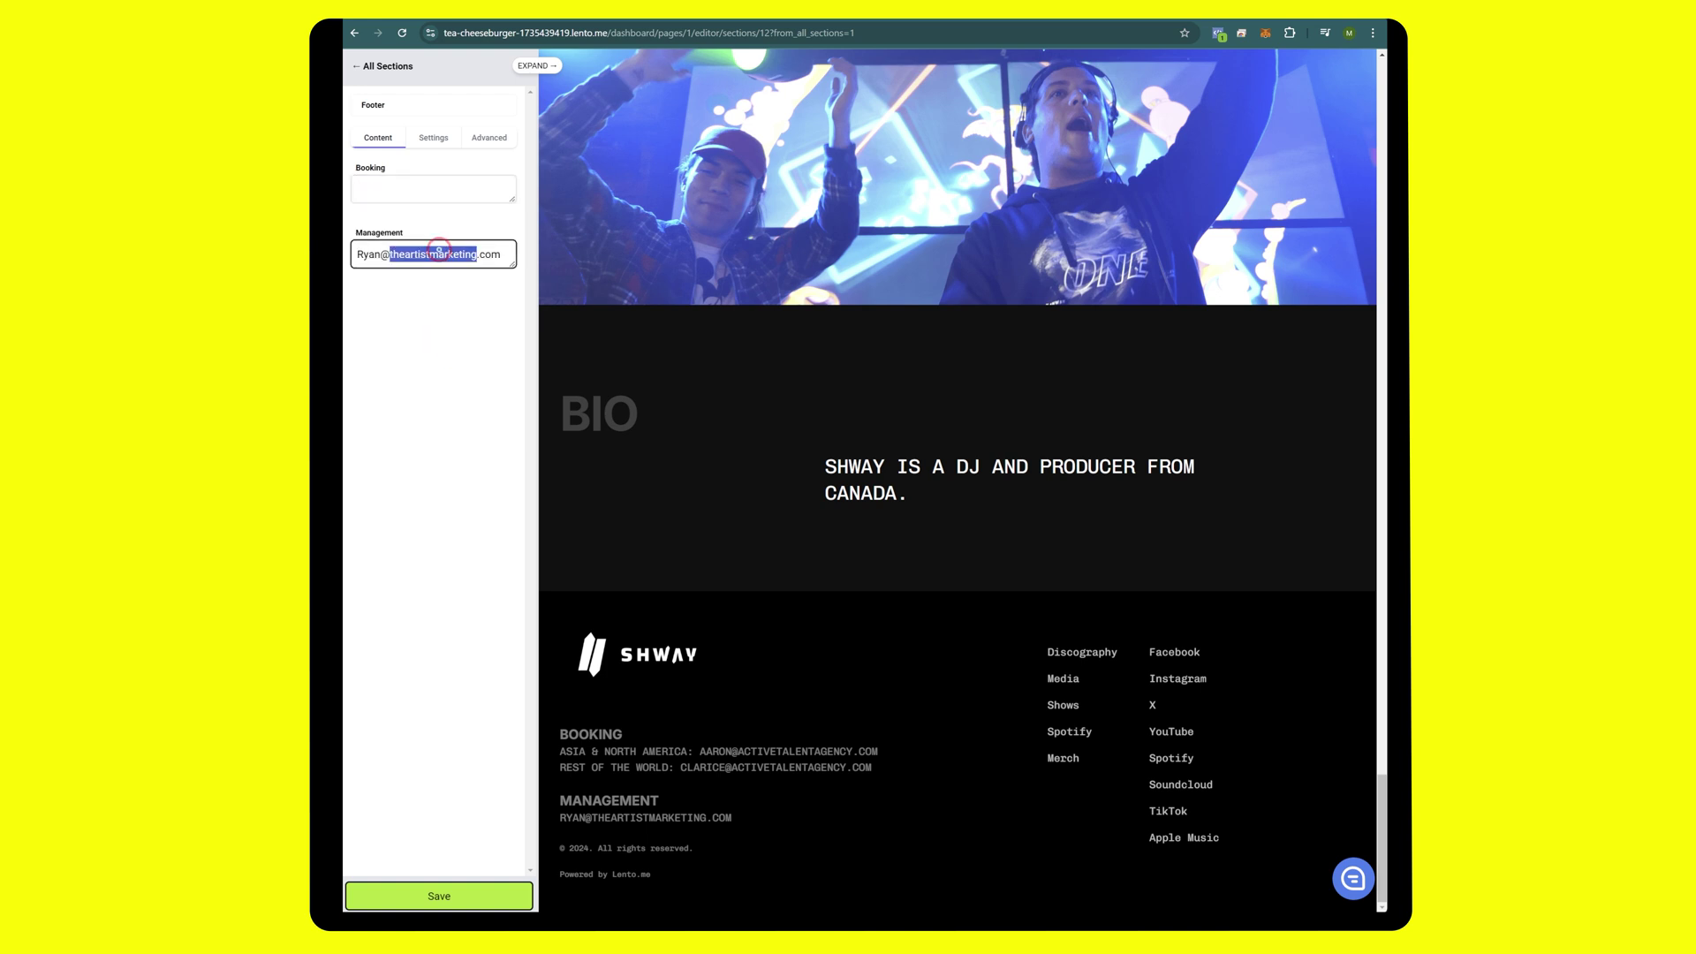
key("ctrl+a")
key("BackSpace")
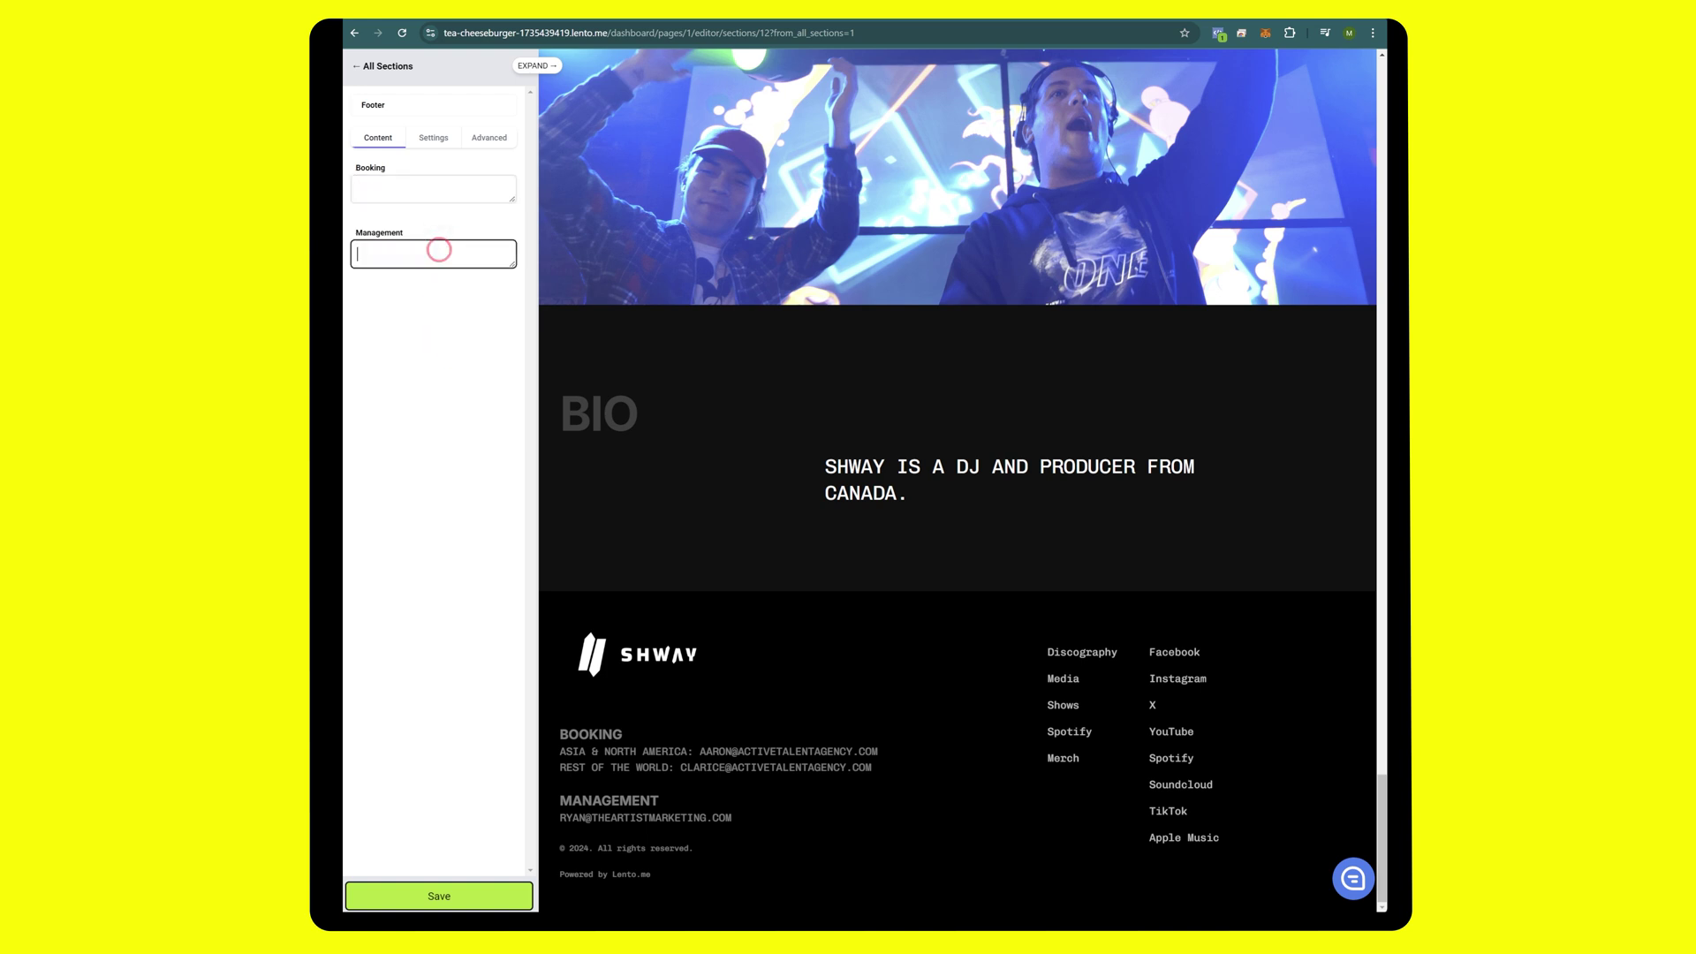
left_click(464, 897)
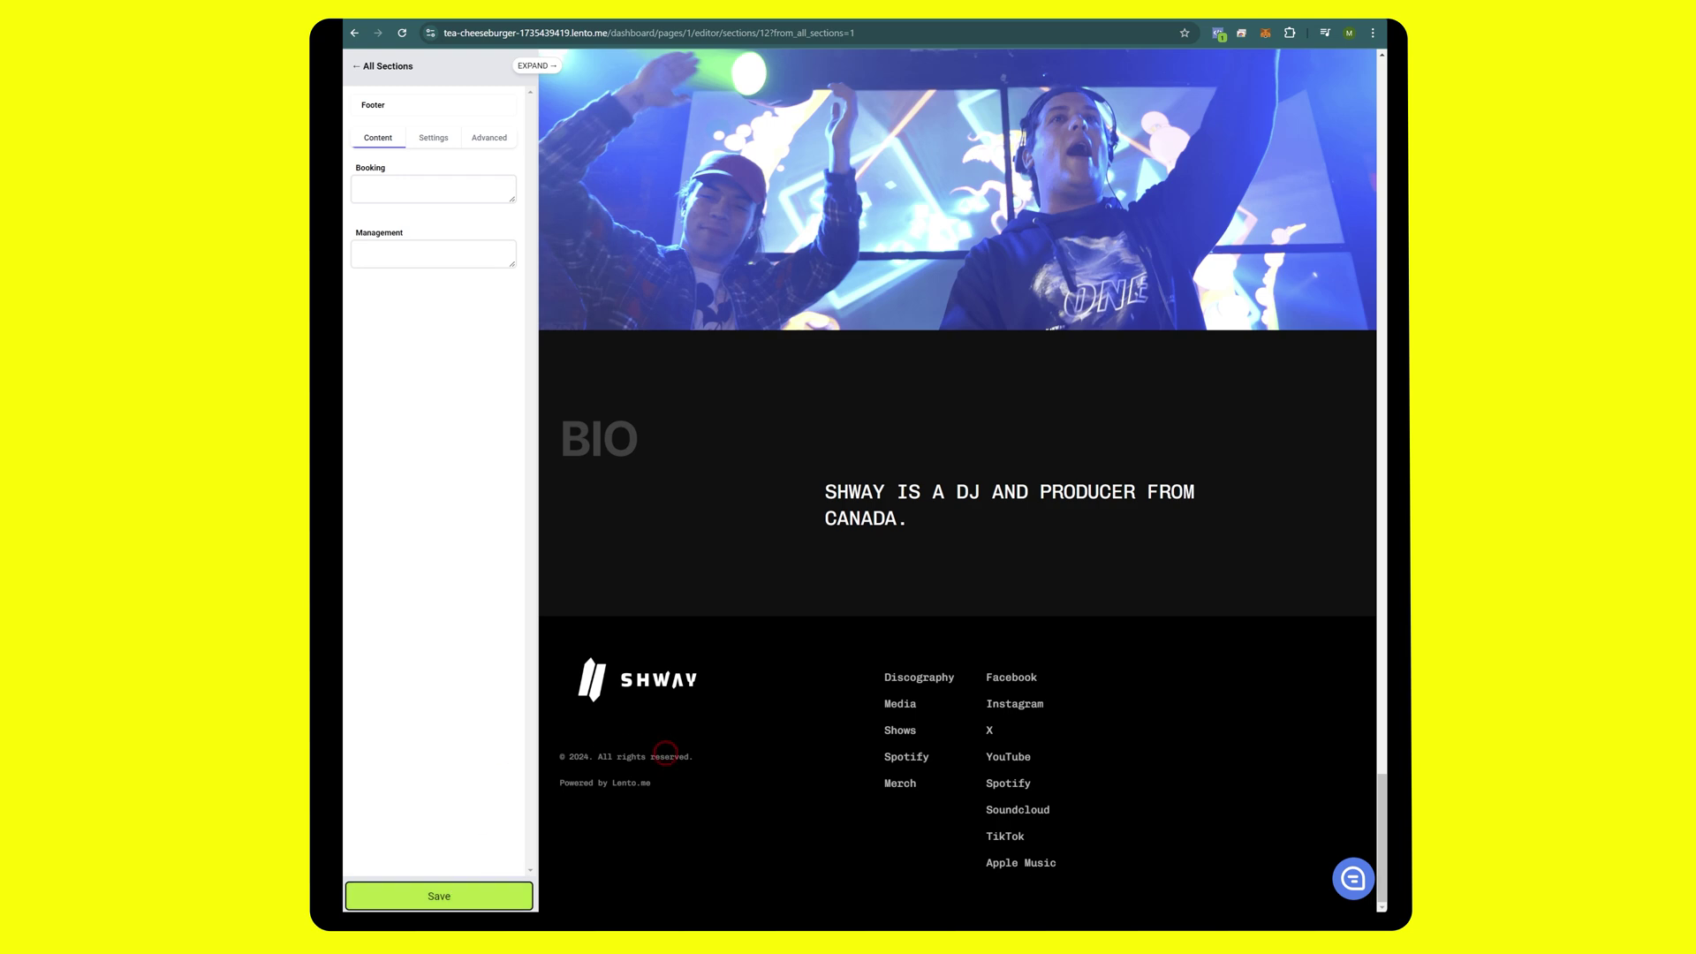
- Open the Discography page through the site's navigation and bring up the media manager of its Releases section
scroll(840, 667, "up", 20)
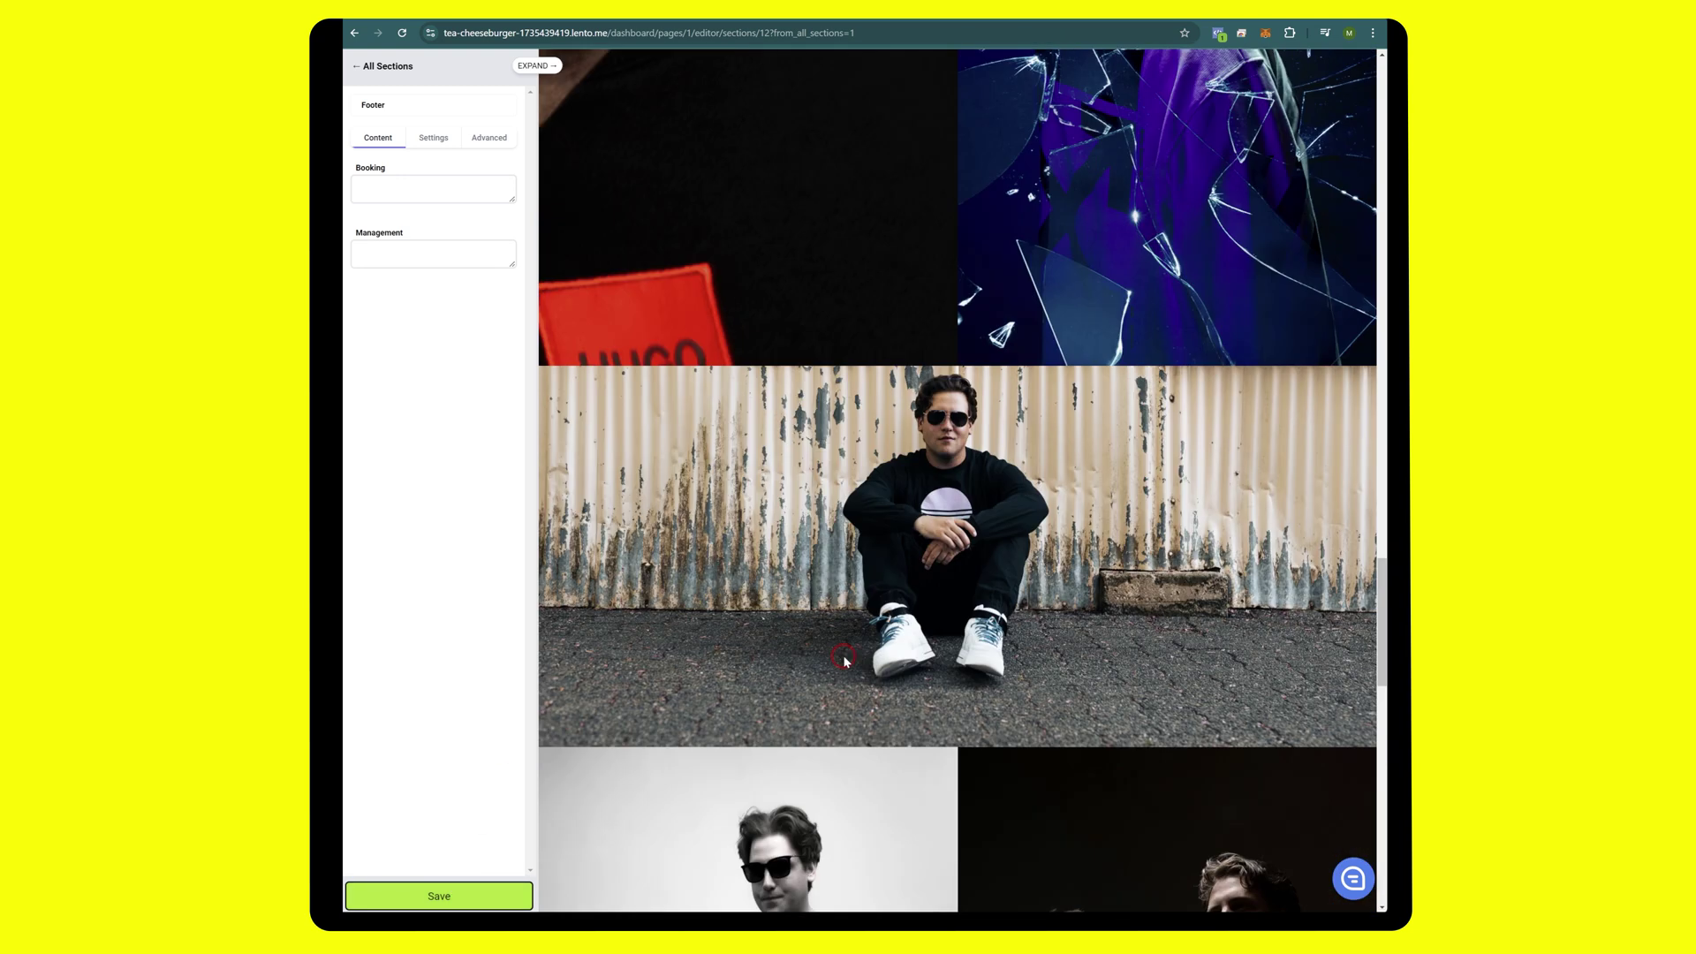
scroll(844, 660, "up", 10)
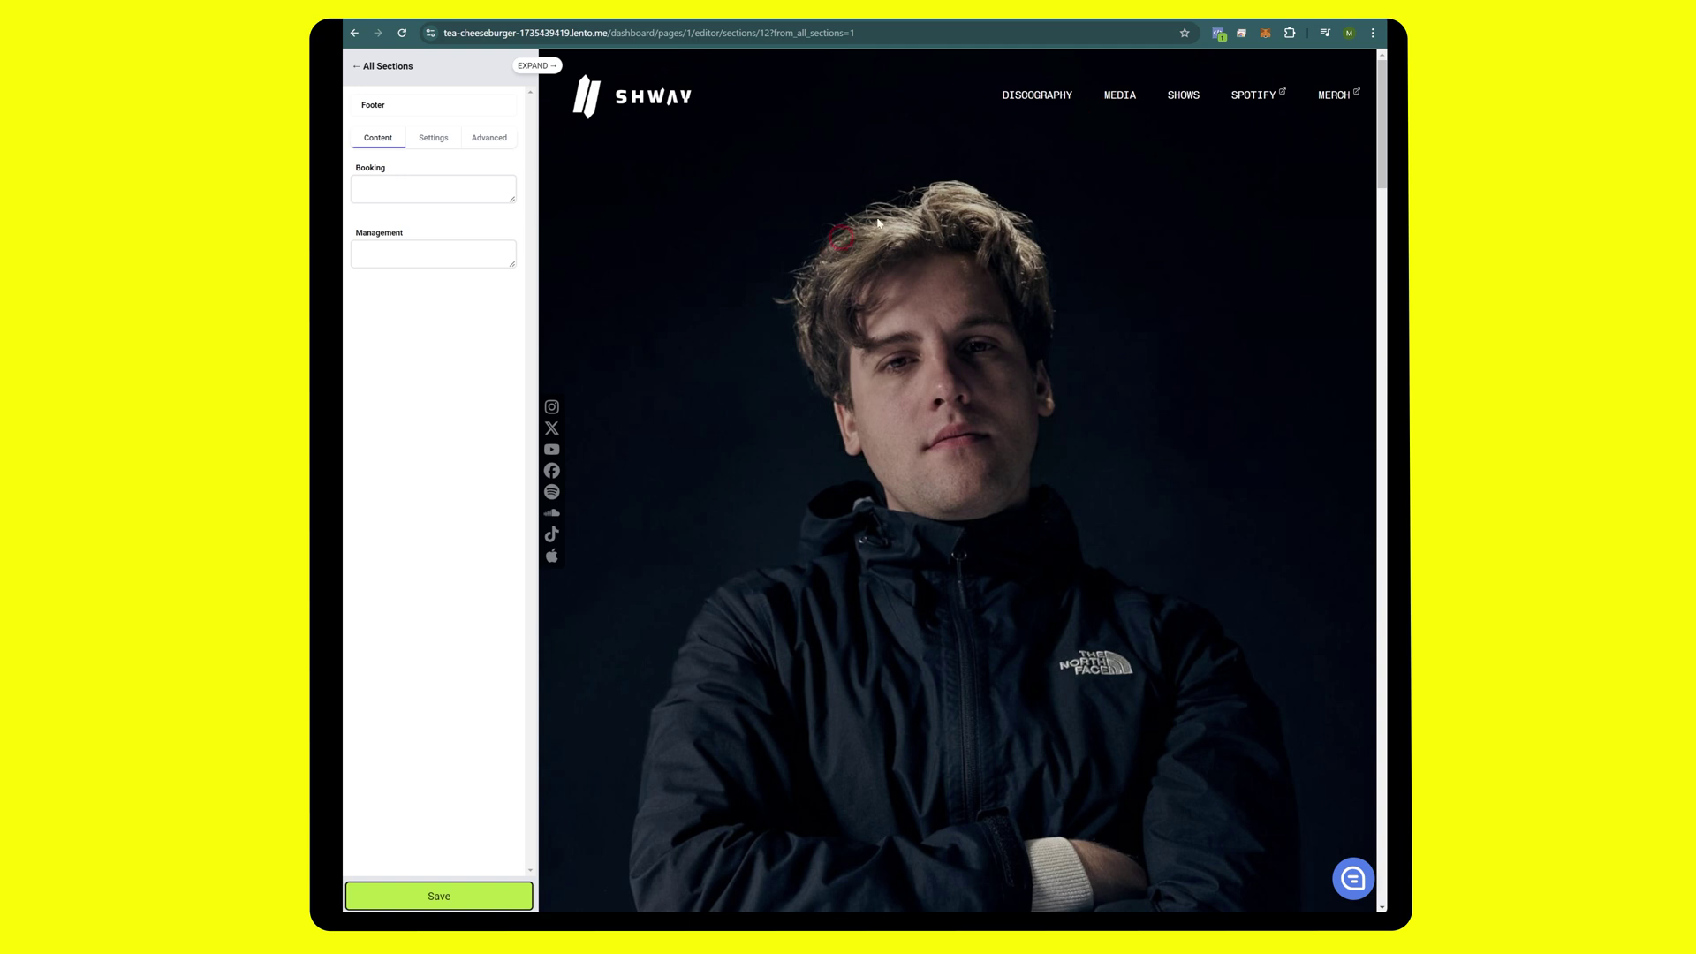
left_click(1037, 95)
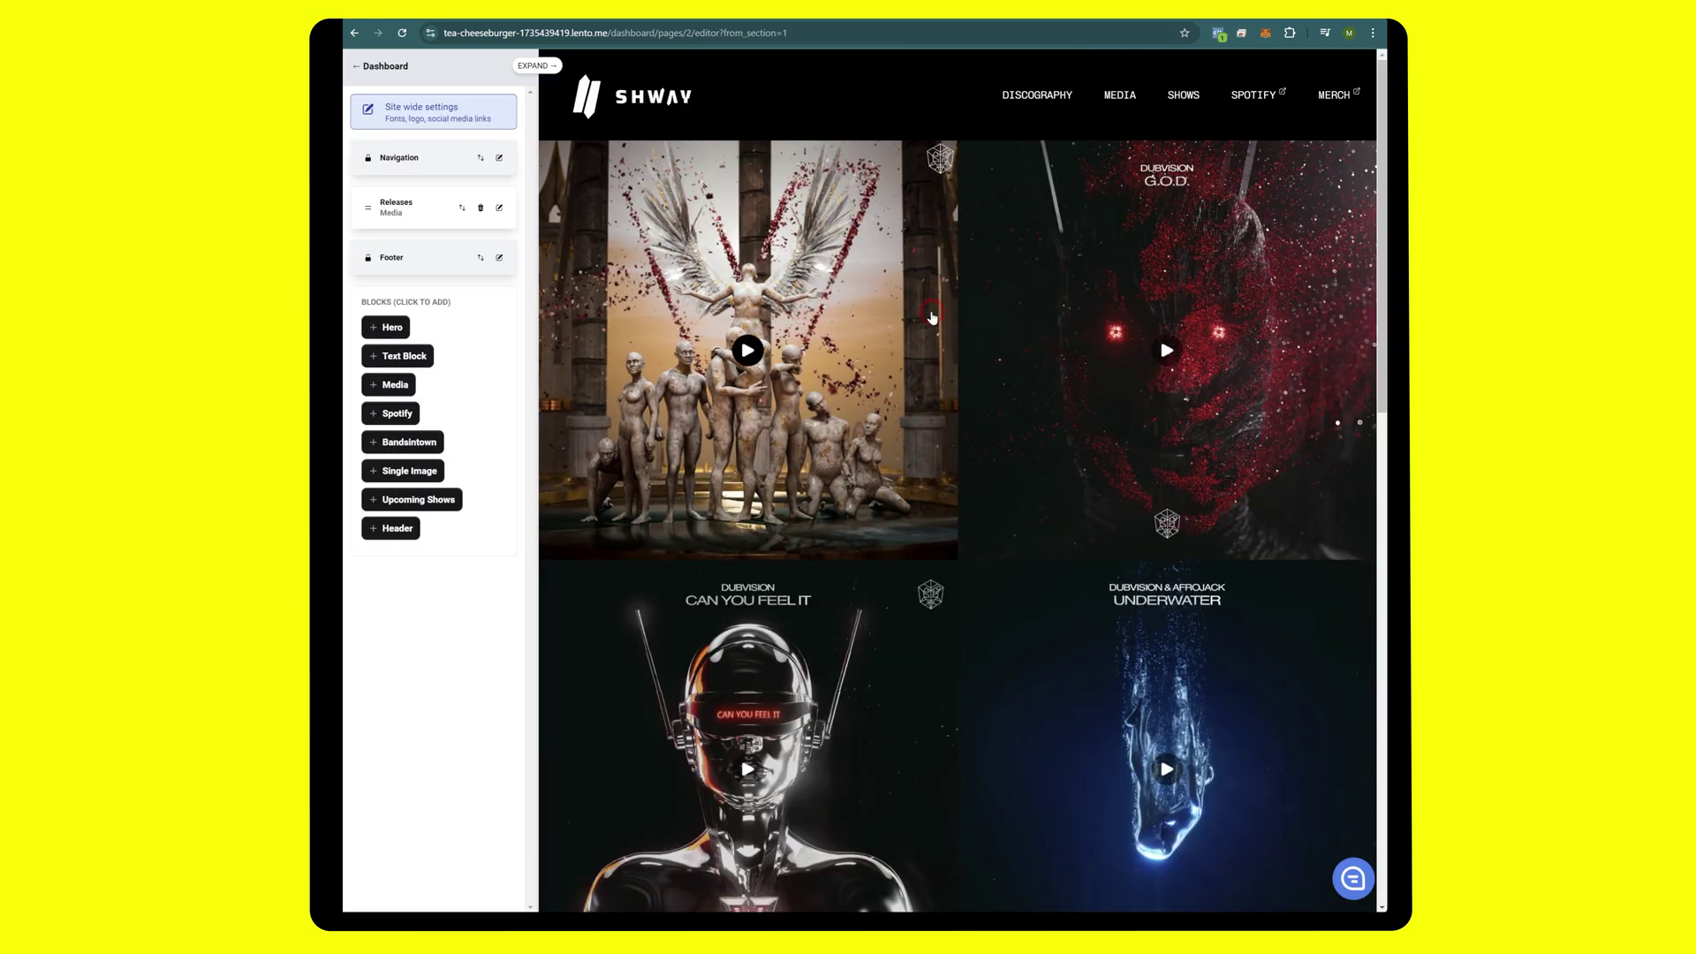
scroll(914, 314, "down", 5)
scroll(915, 313, "down", 3)
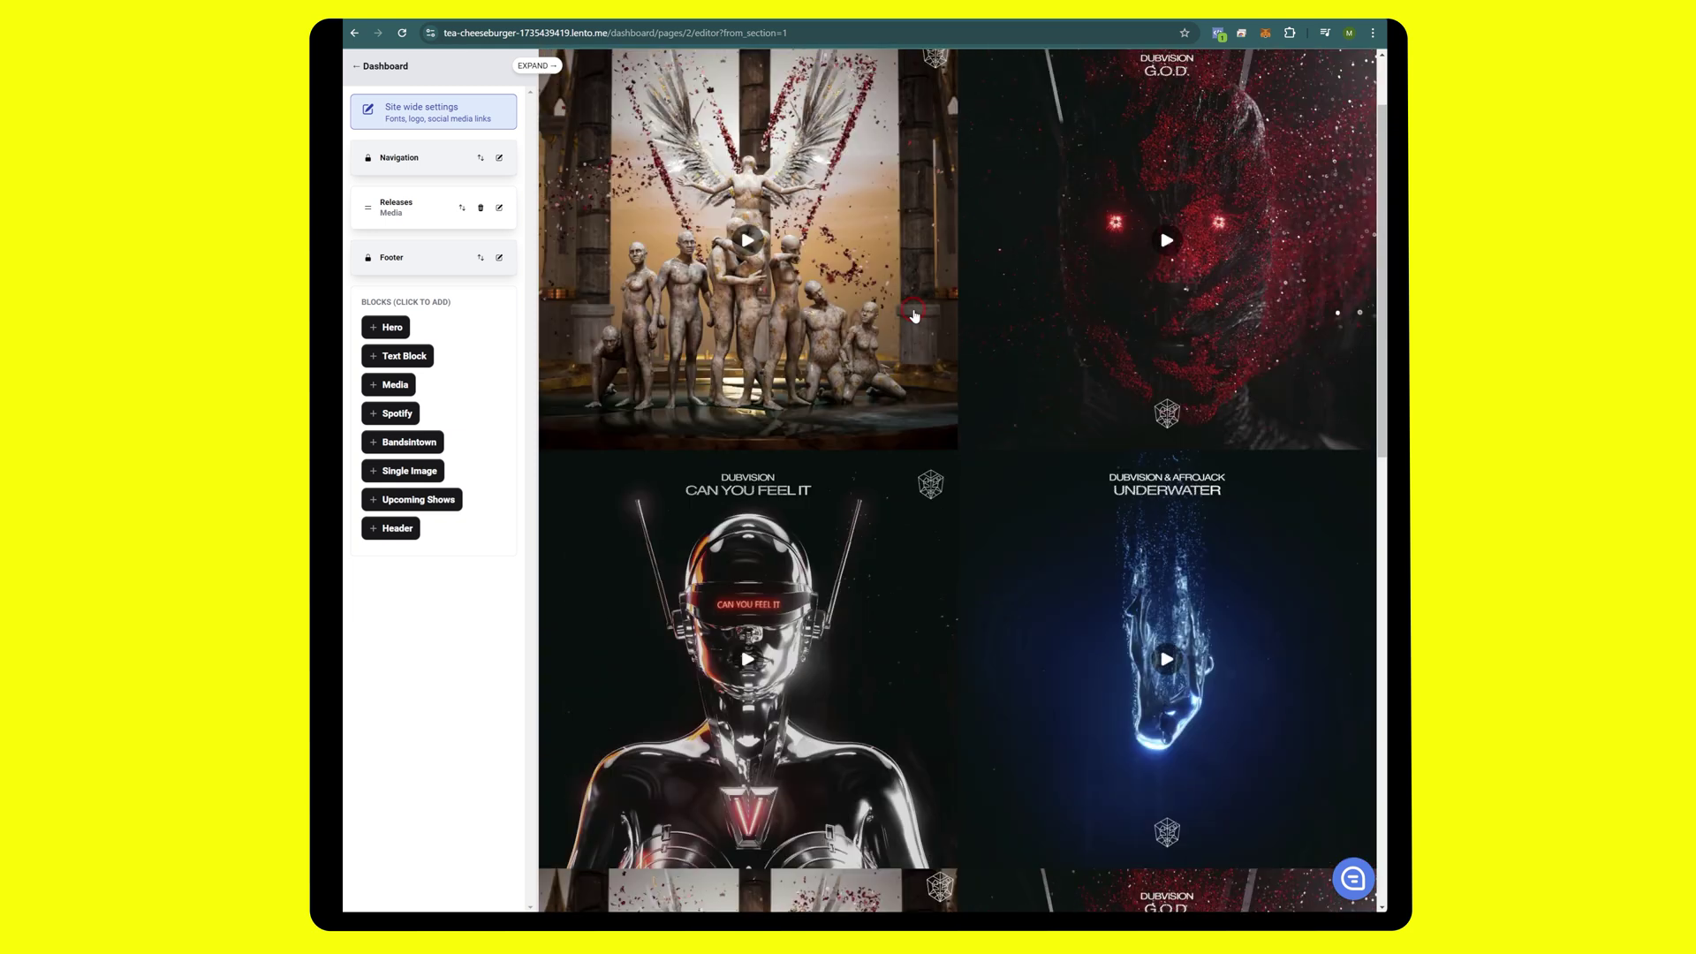
scroll(940, 555, "up", 1)
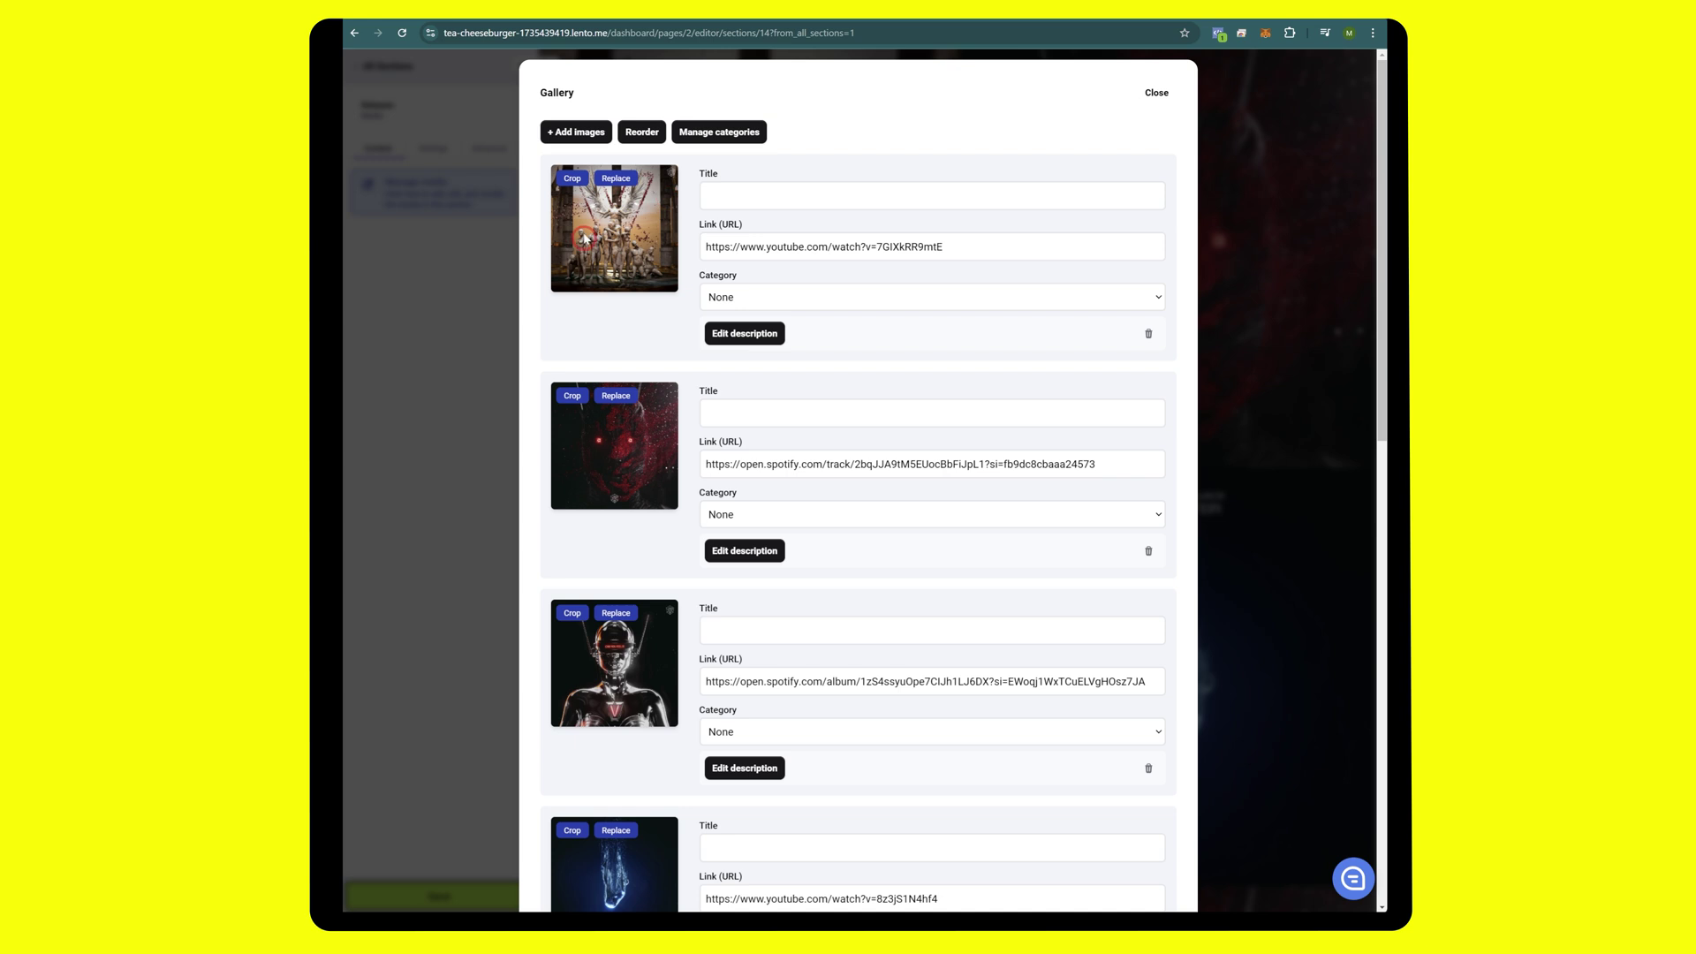
scroll(658, 424, "down", 2)
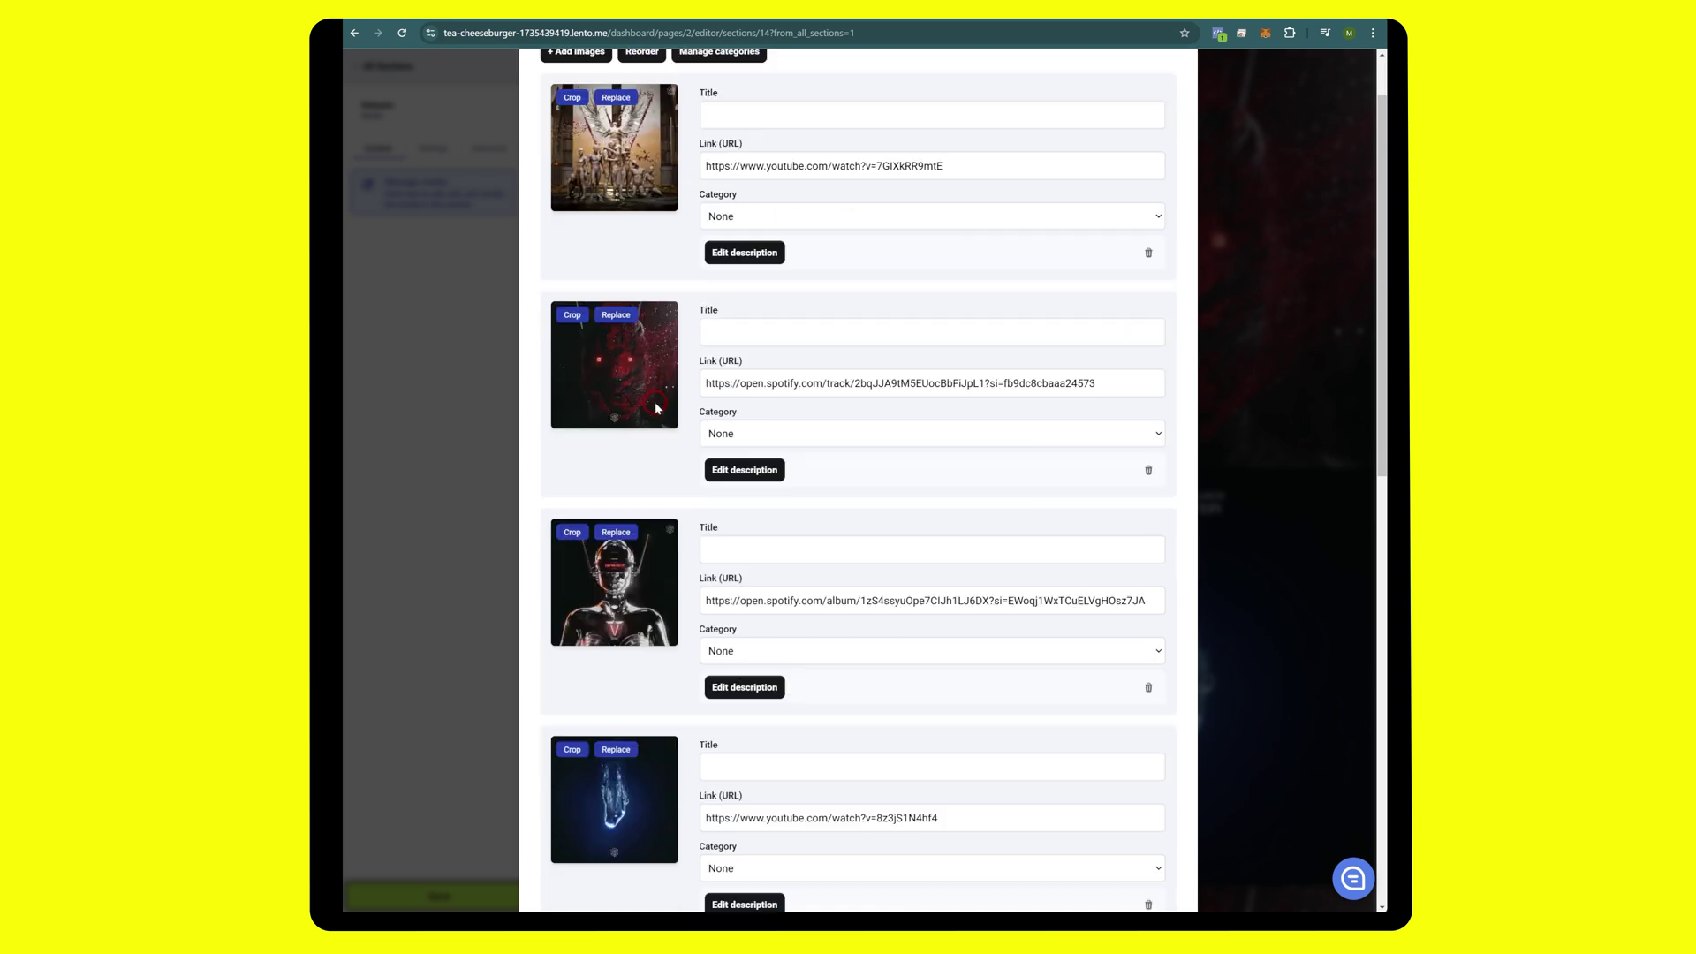
scroll(653, 416, "up", 2)
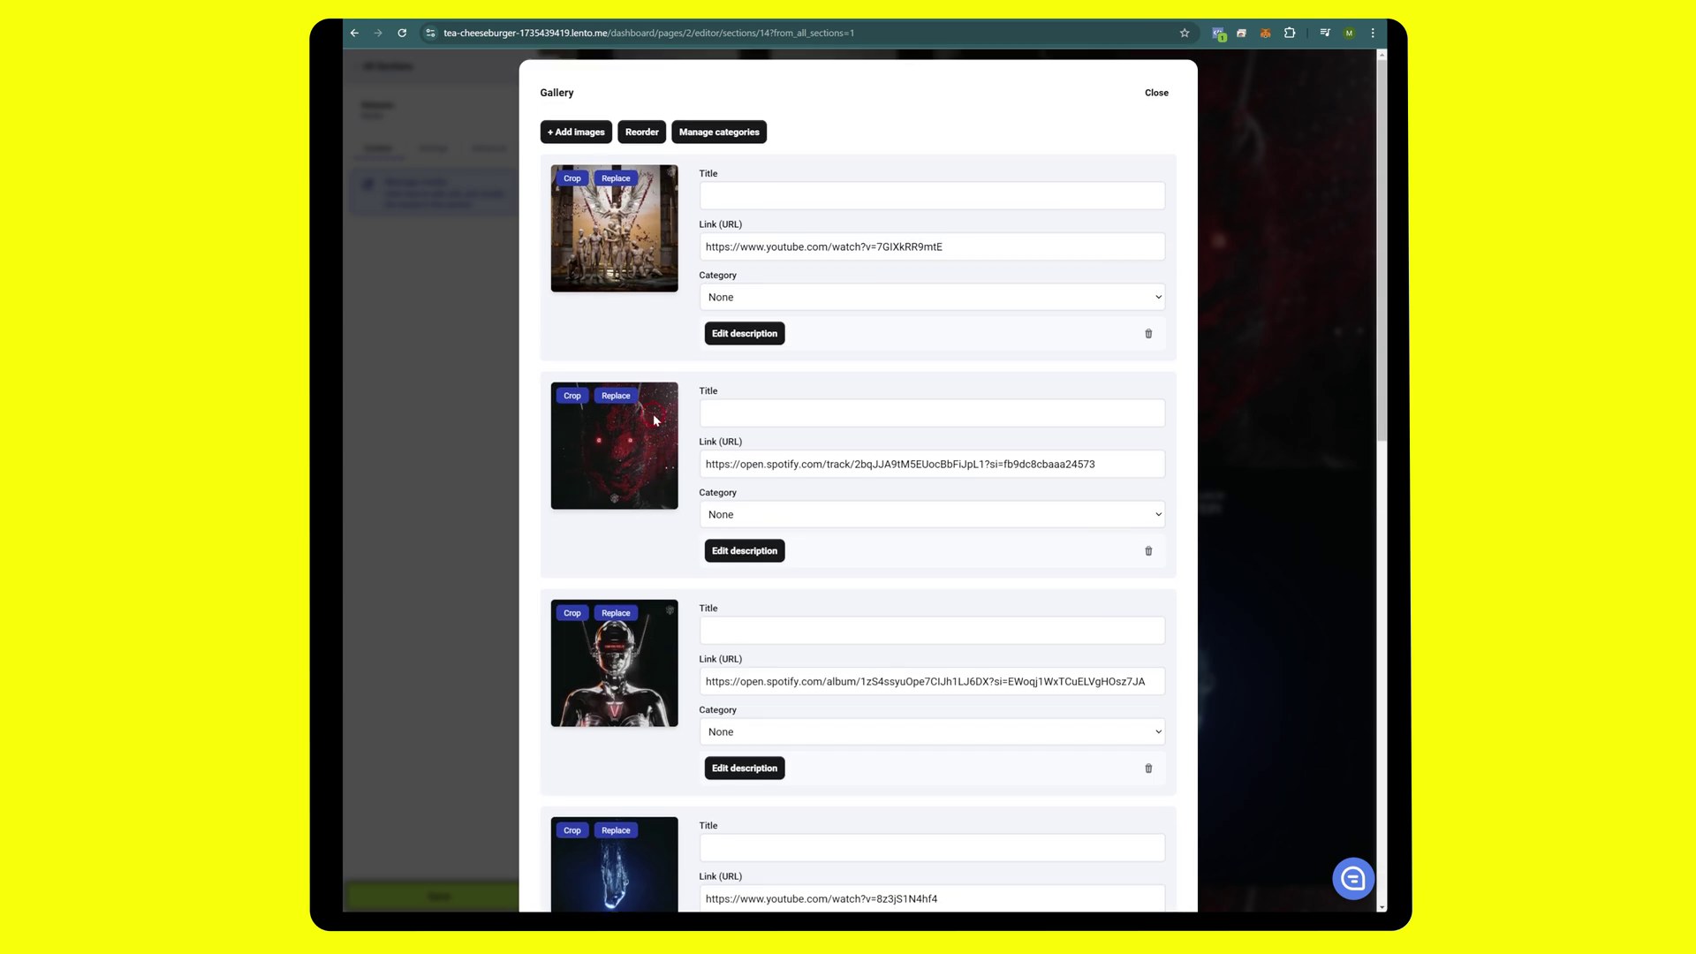
- Add the purple "Don't Wanna" cover from the media library to the Releases gallery
left_click(579, 132)
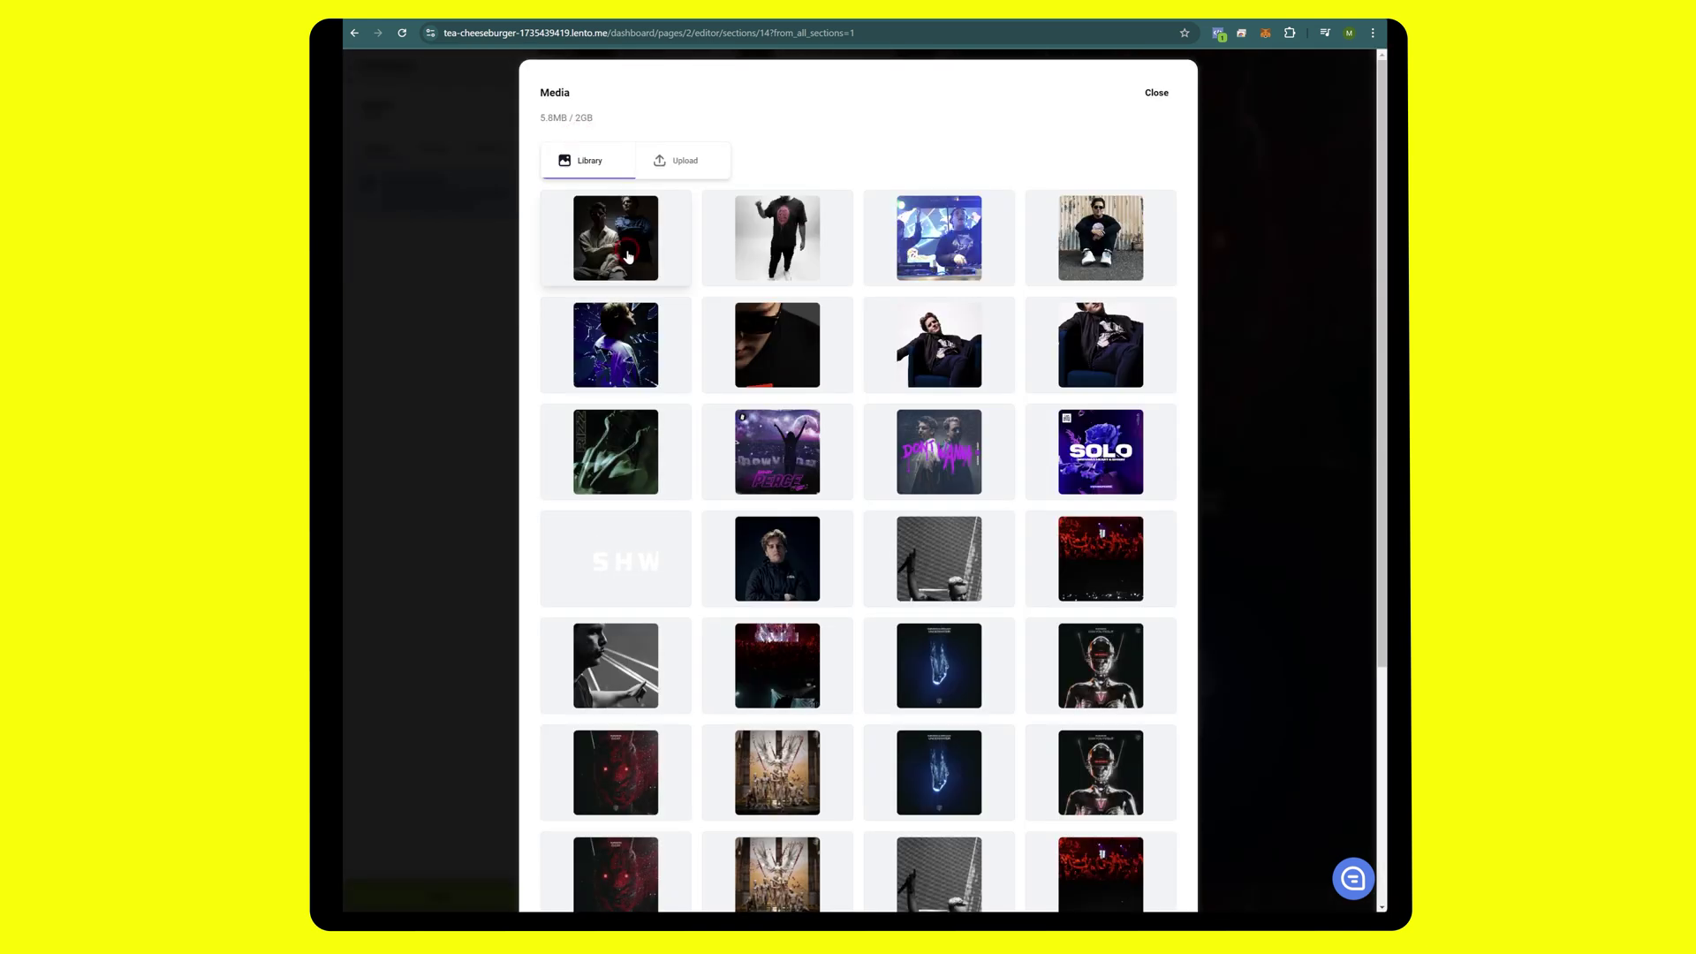
left_click(956, 465)
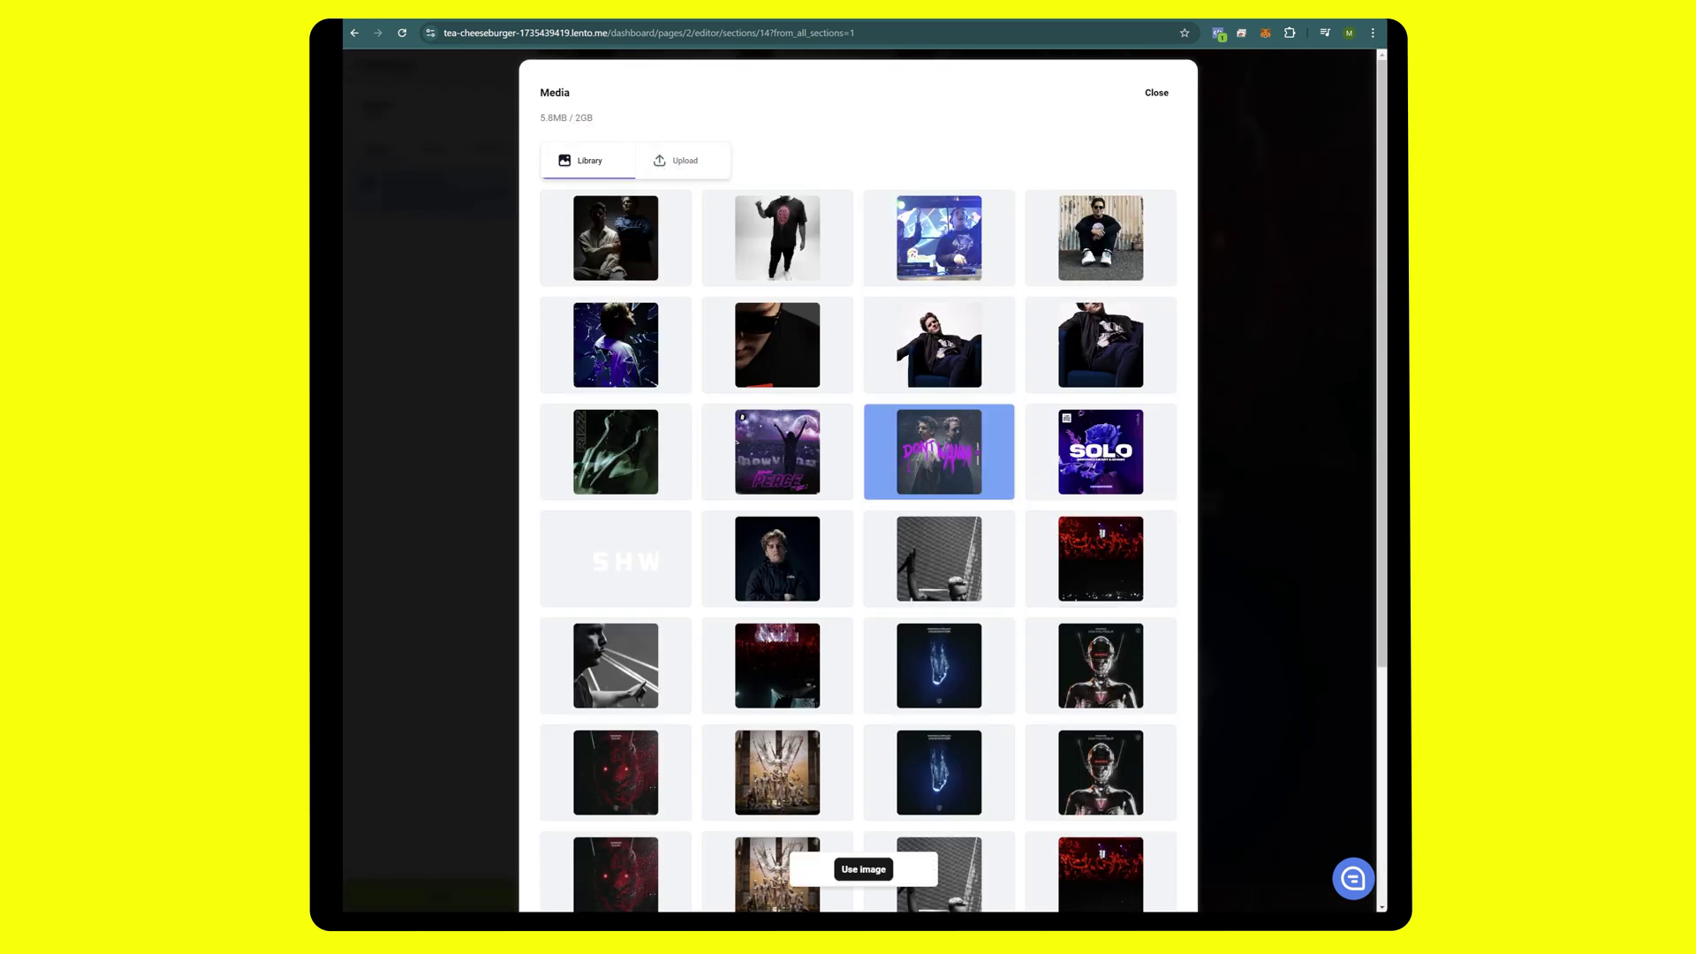
left_click(863, 870)
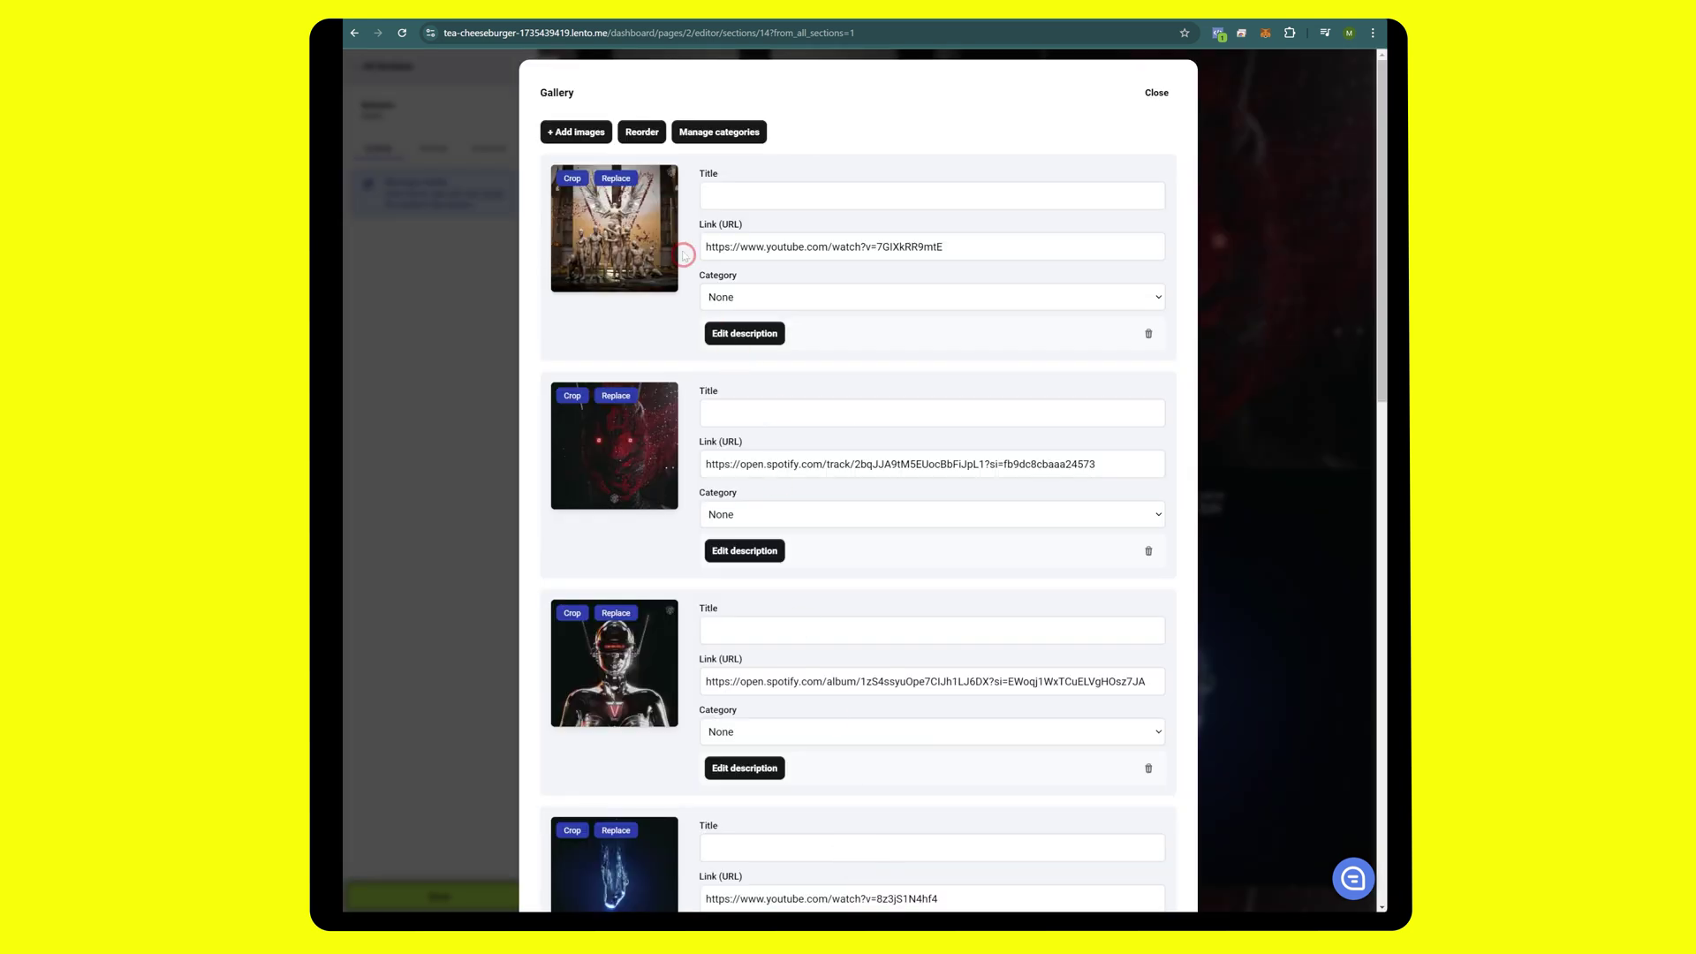
- Try to copy the YouTube link of the blue "Underwater" release into the link of the added "Don't Wanna" item
scroll(664, 539, "down", 14)
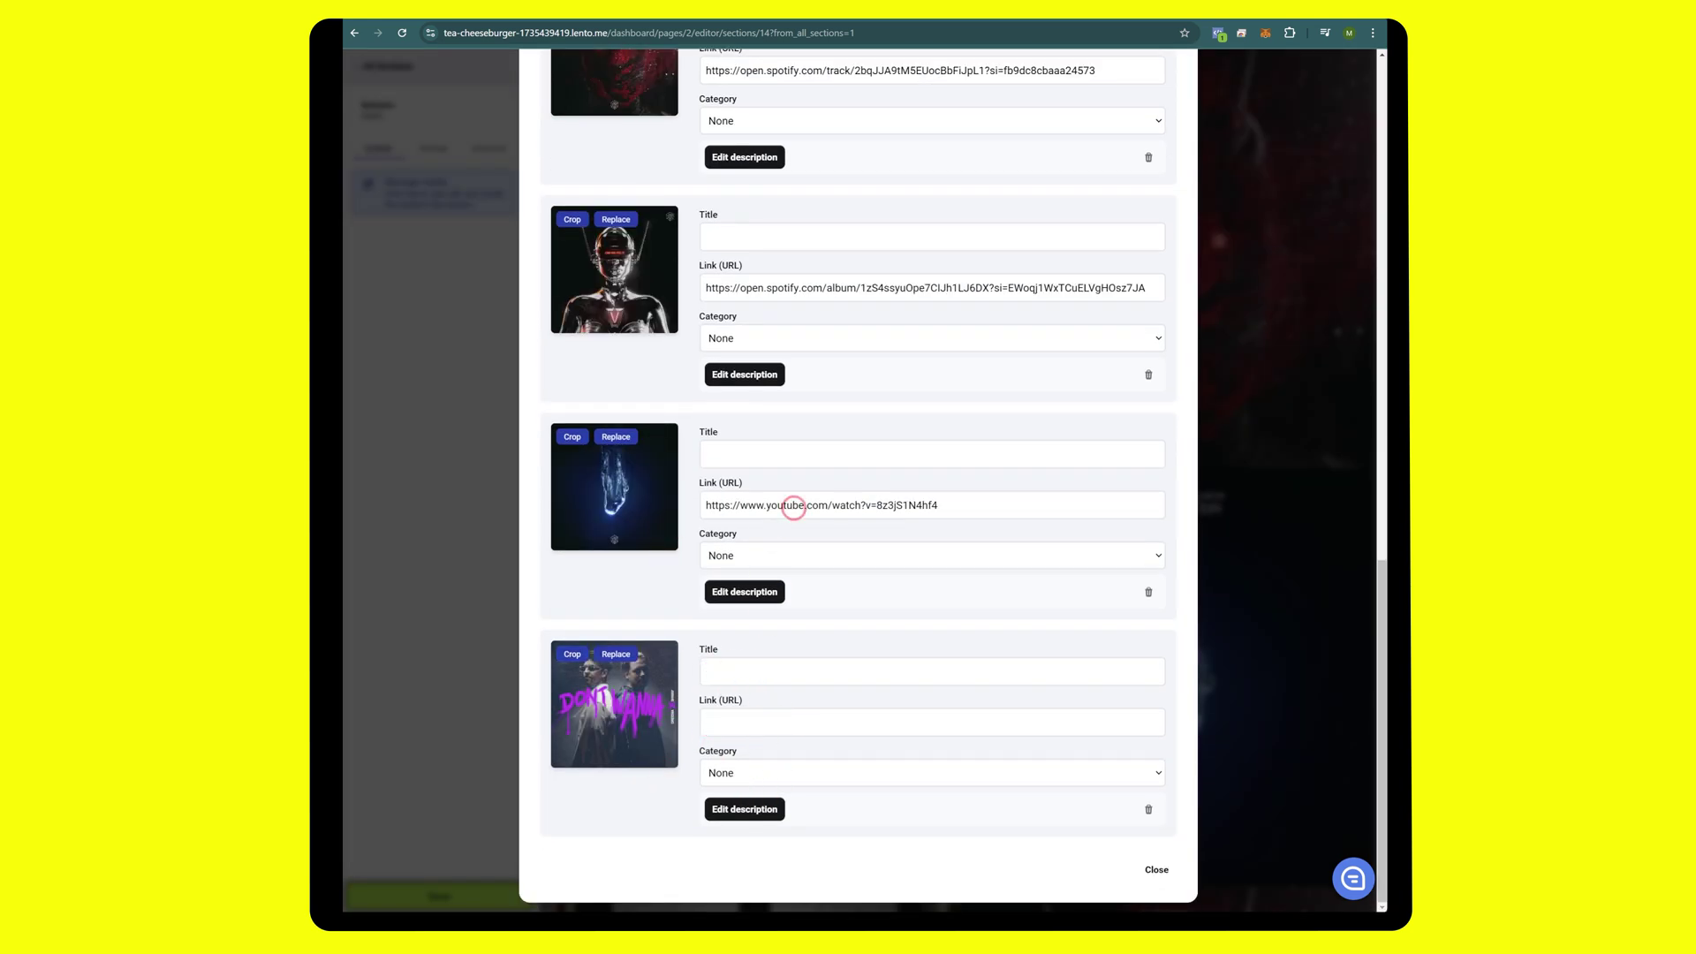
double_click(792, 504)
left_click(797, 501)
key("ctrl+c")
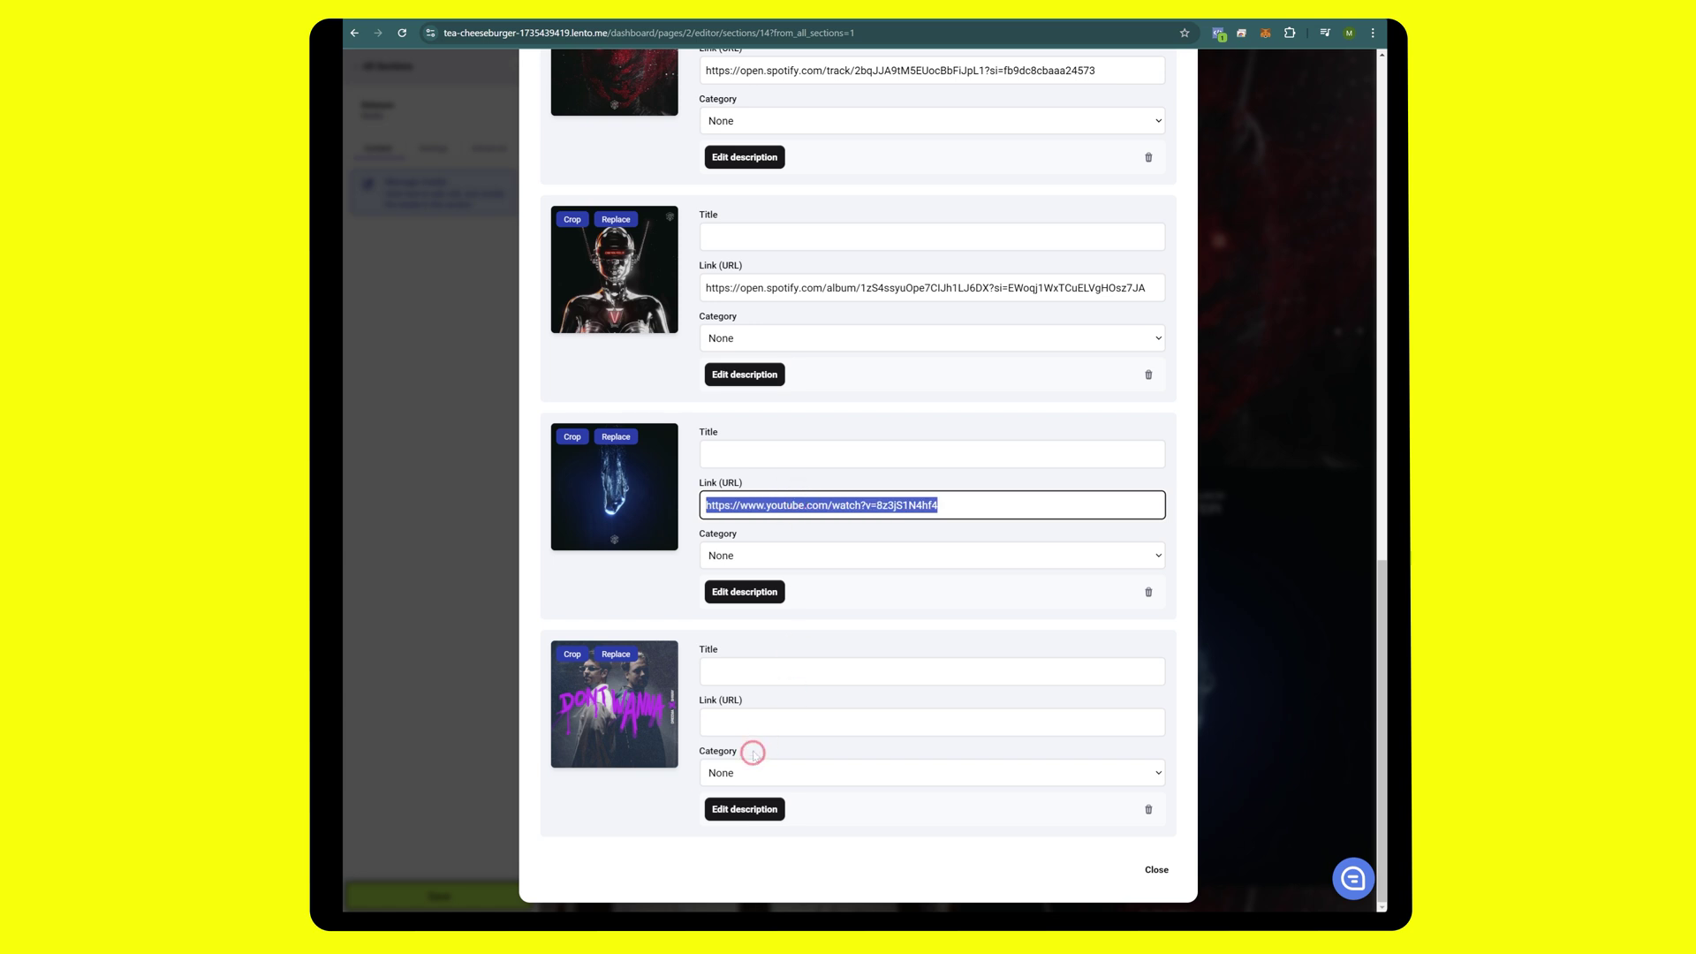
left_click(752, 722)
key("ctrl+v")
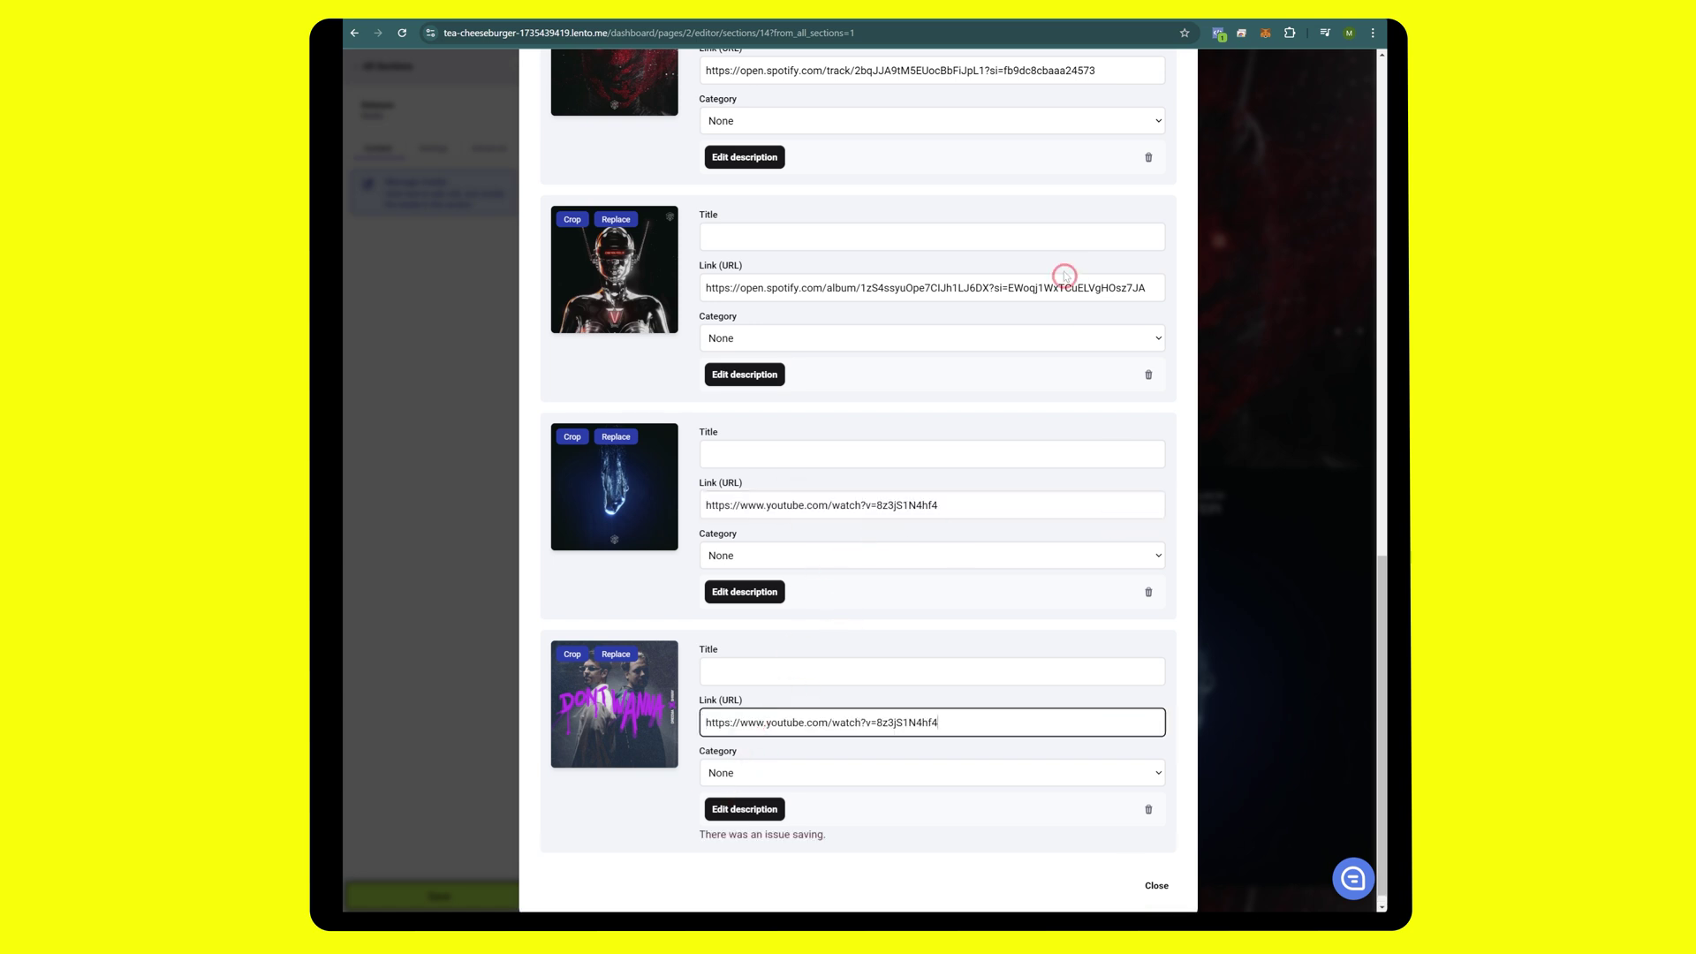
- Close the gallery manager, check the Releases grid in the preview and reopen the manager at the "Don't Wanna" item
scroll(1064, 276, "up", 6)
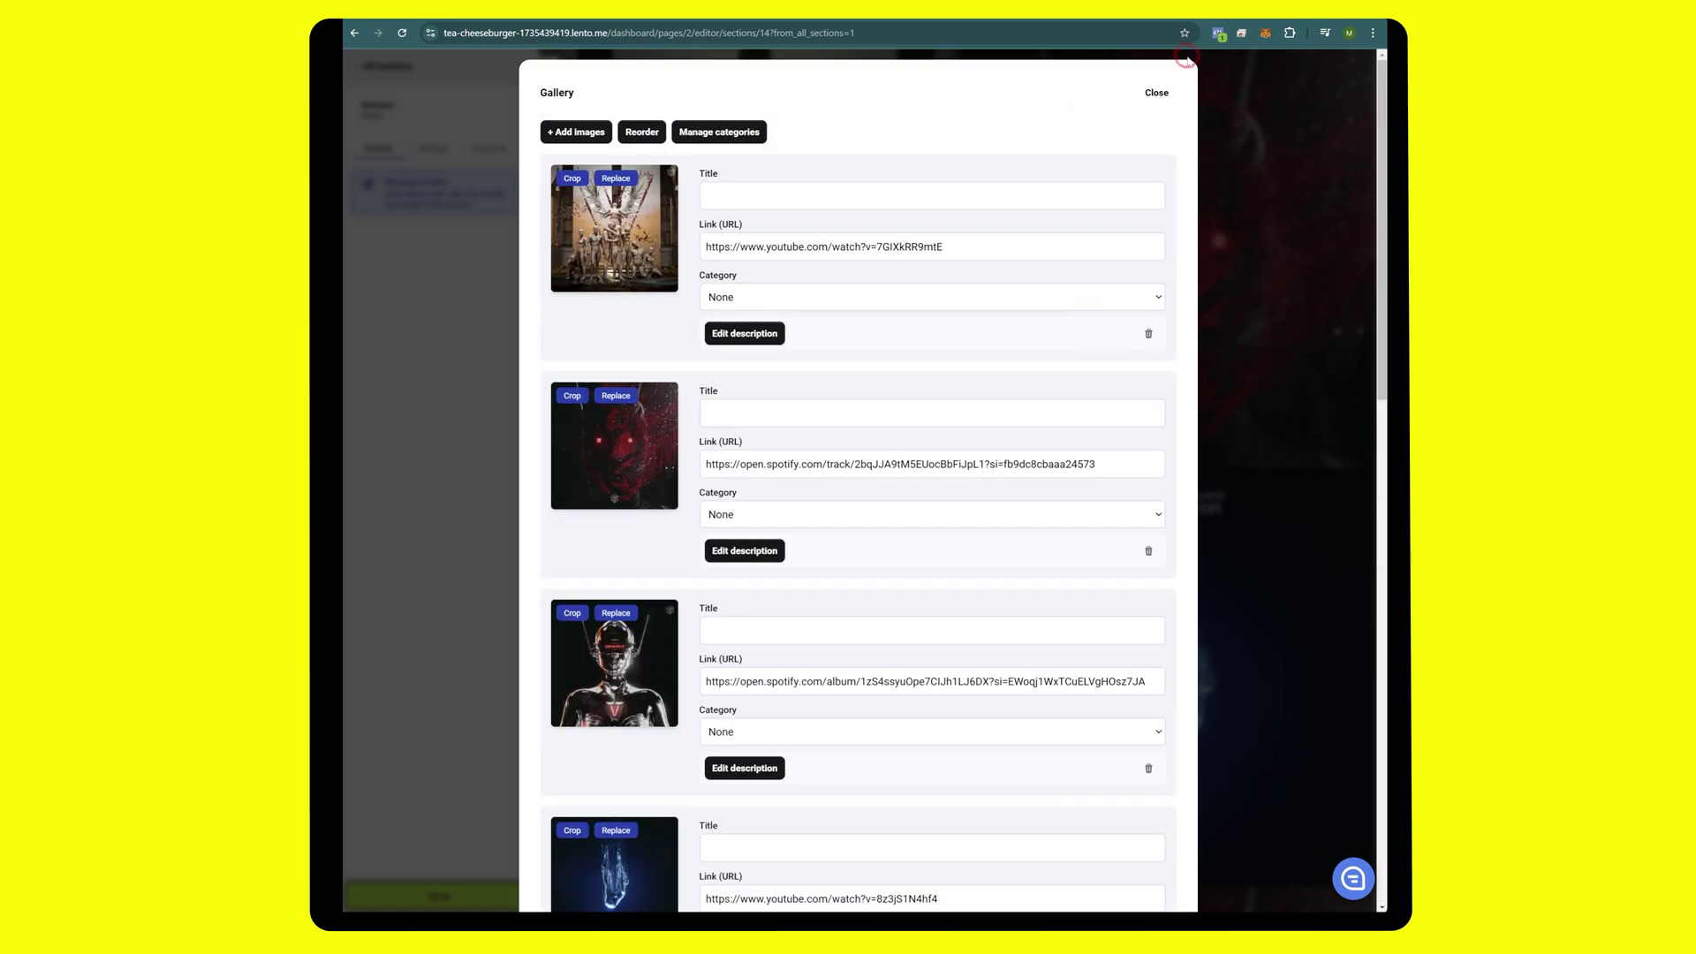
left_click(1157, 93)
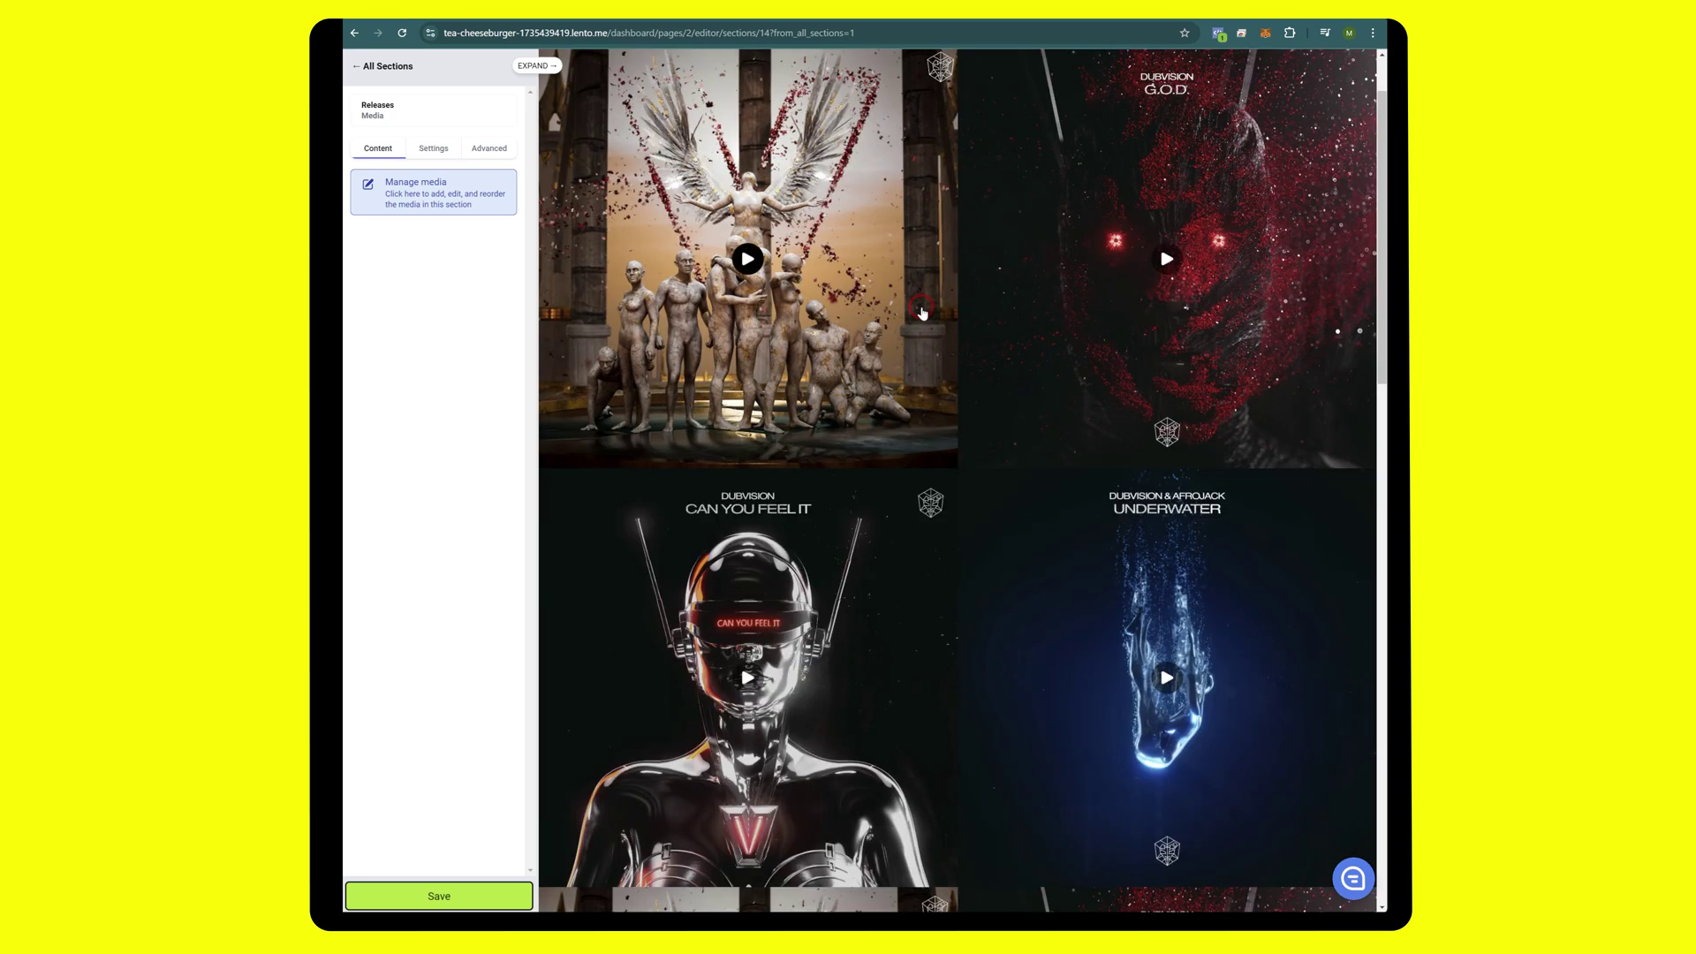
scroll(884, 373, "down", 8)
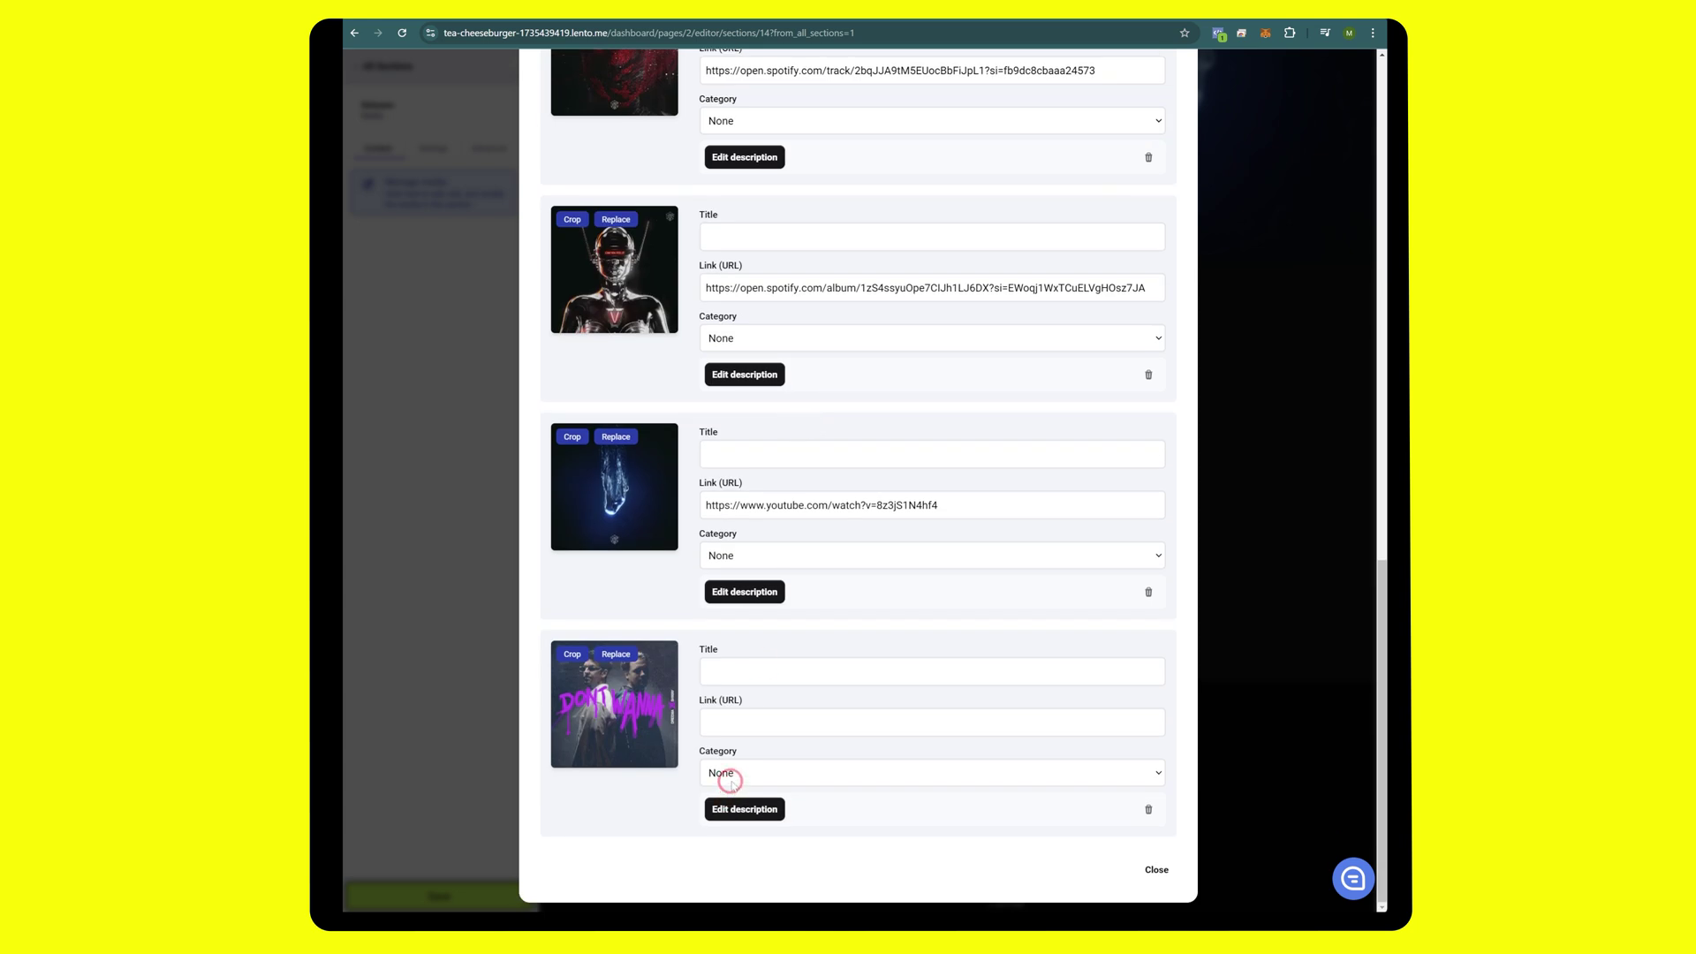
- Paste the copied video link into the link of the "Don't Wanna" item and test its playback in the preview
left_click(745, 726)
key("ctrl+v")
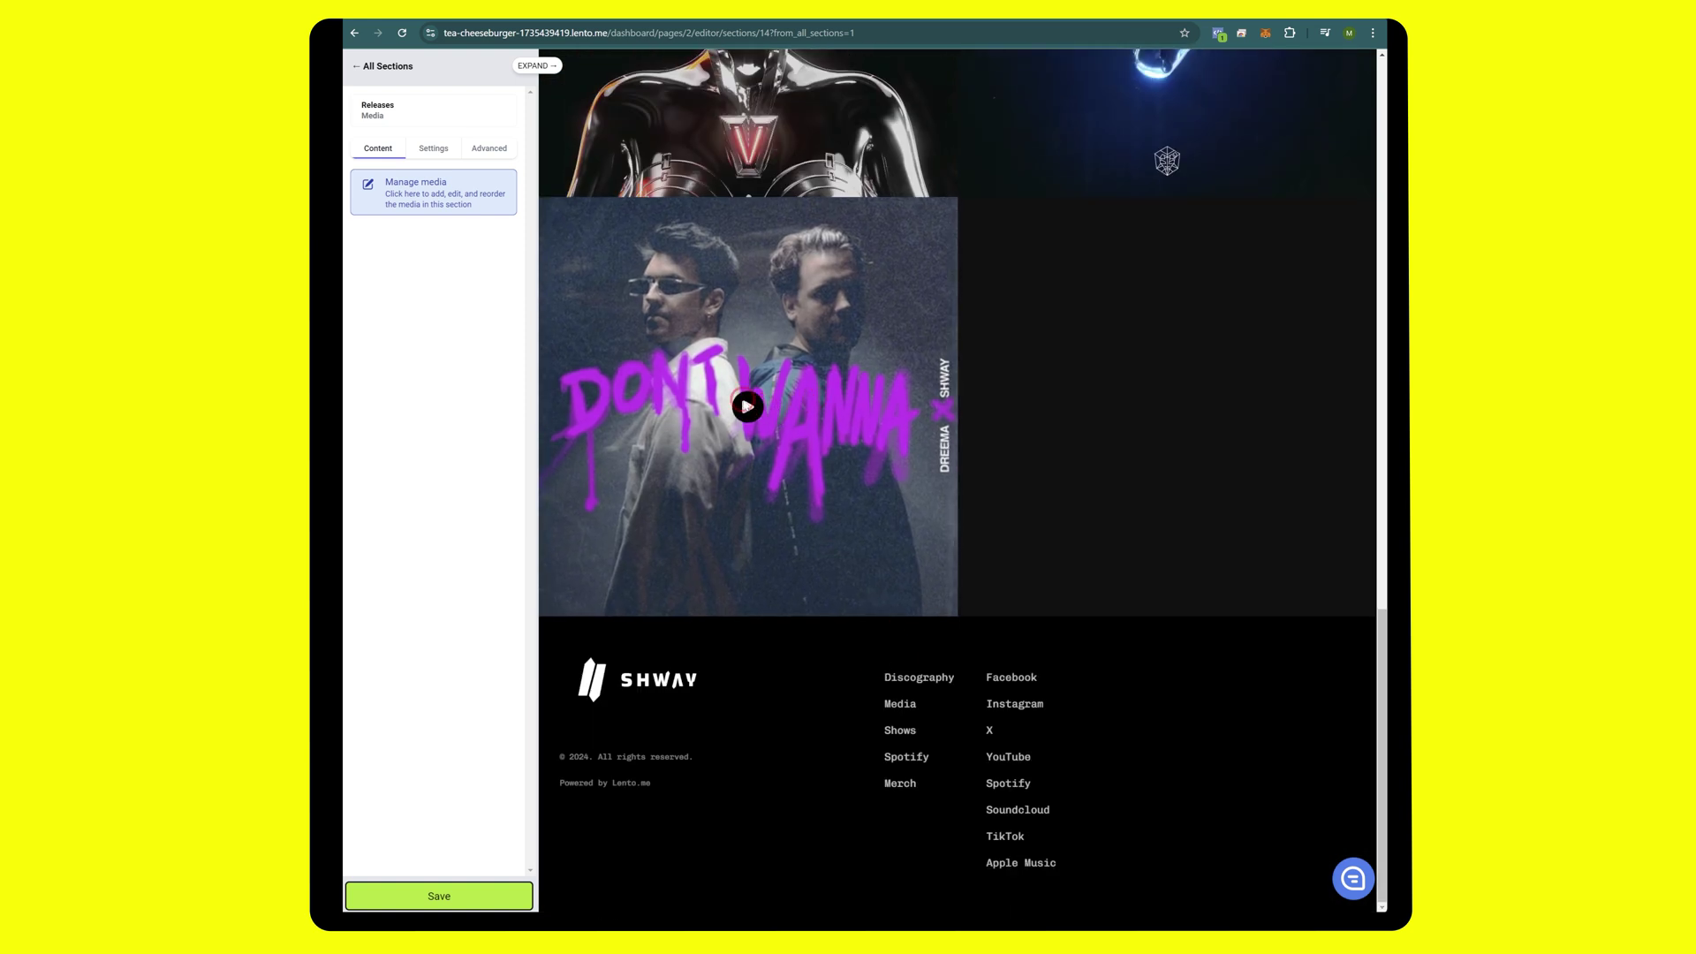
left_click(749, 407)
left_click(1163, 121)
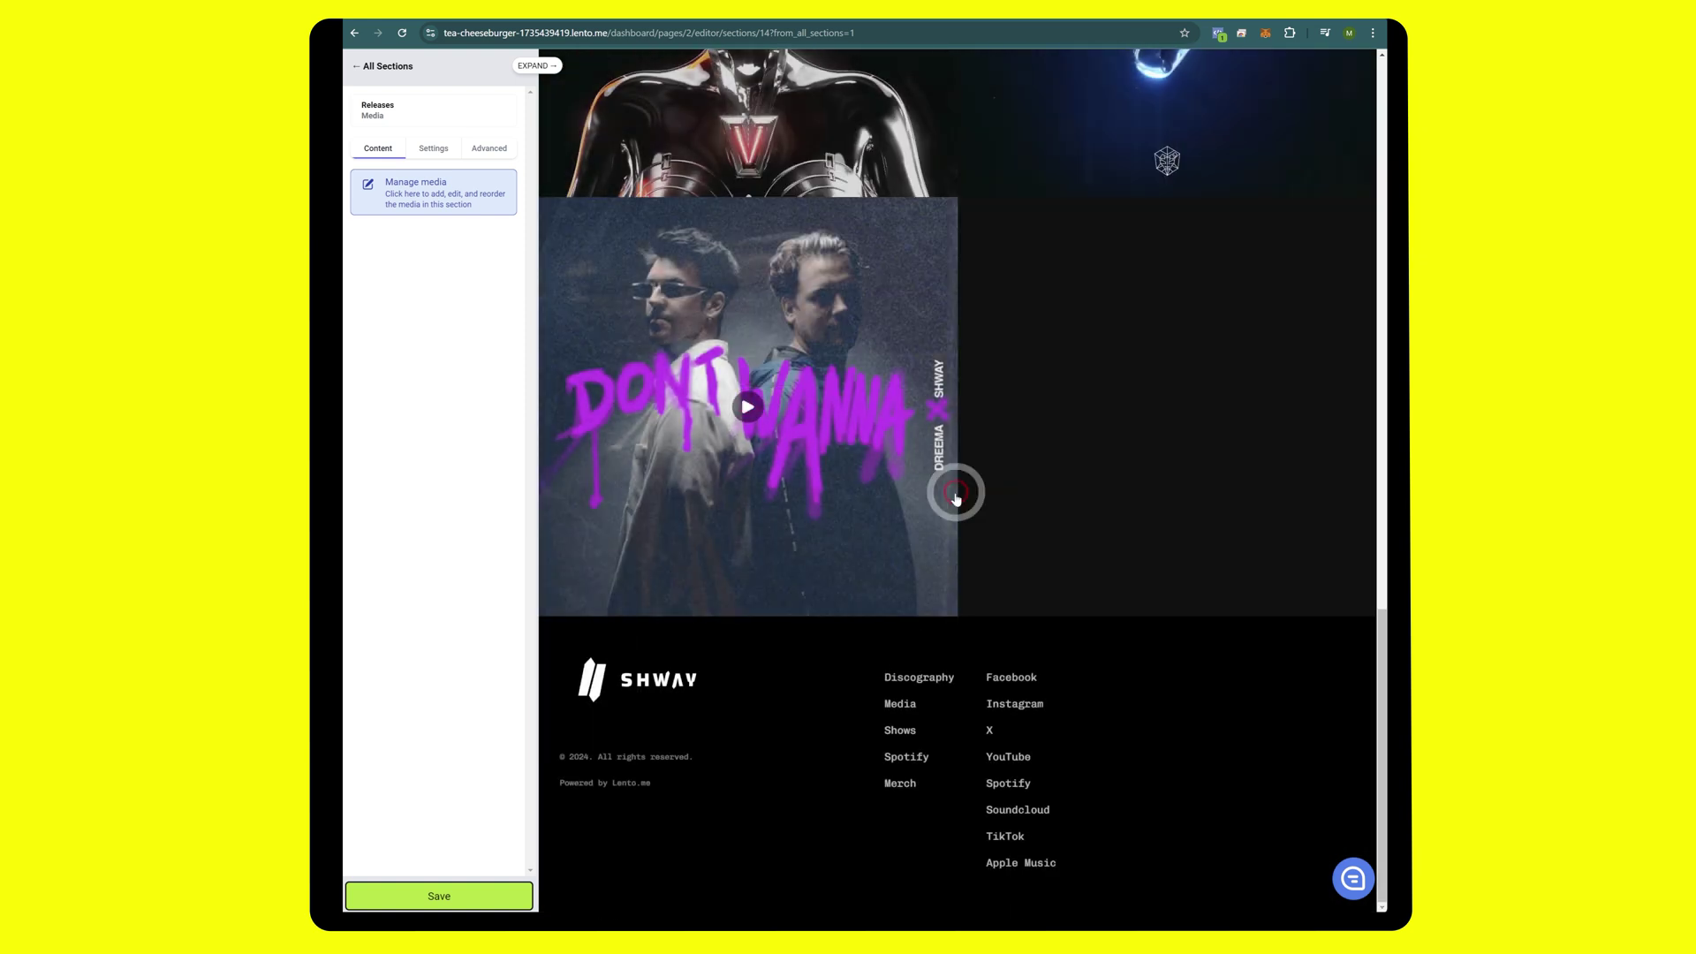
- Reorder the Releases gallery so the purple "Don't Wanna" cover comes first, and check the grid in the preview
left_click(418, 184)
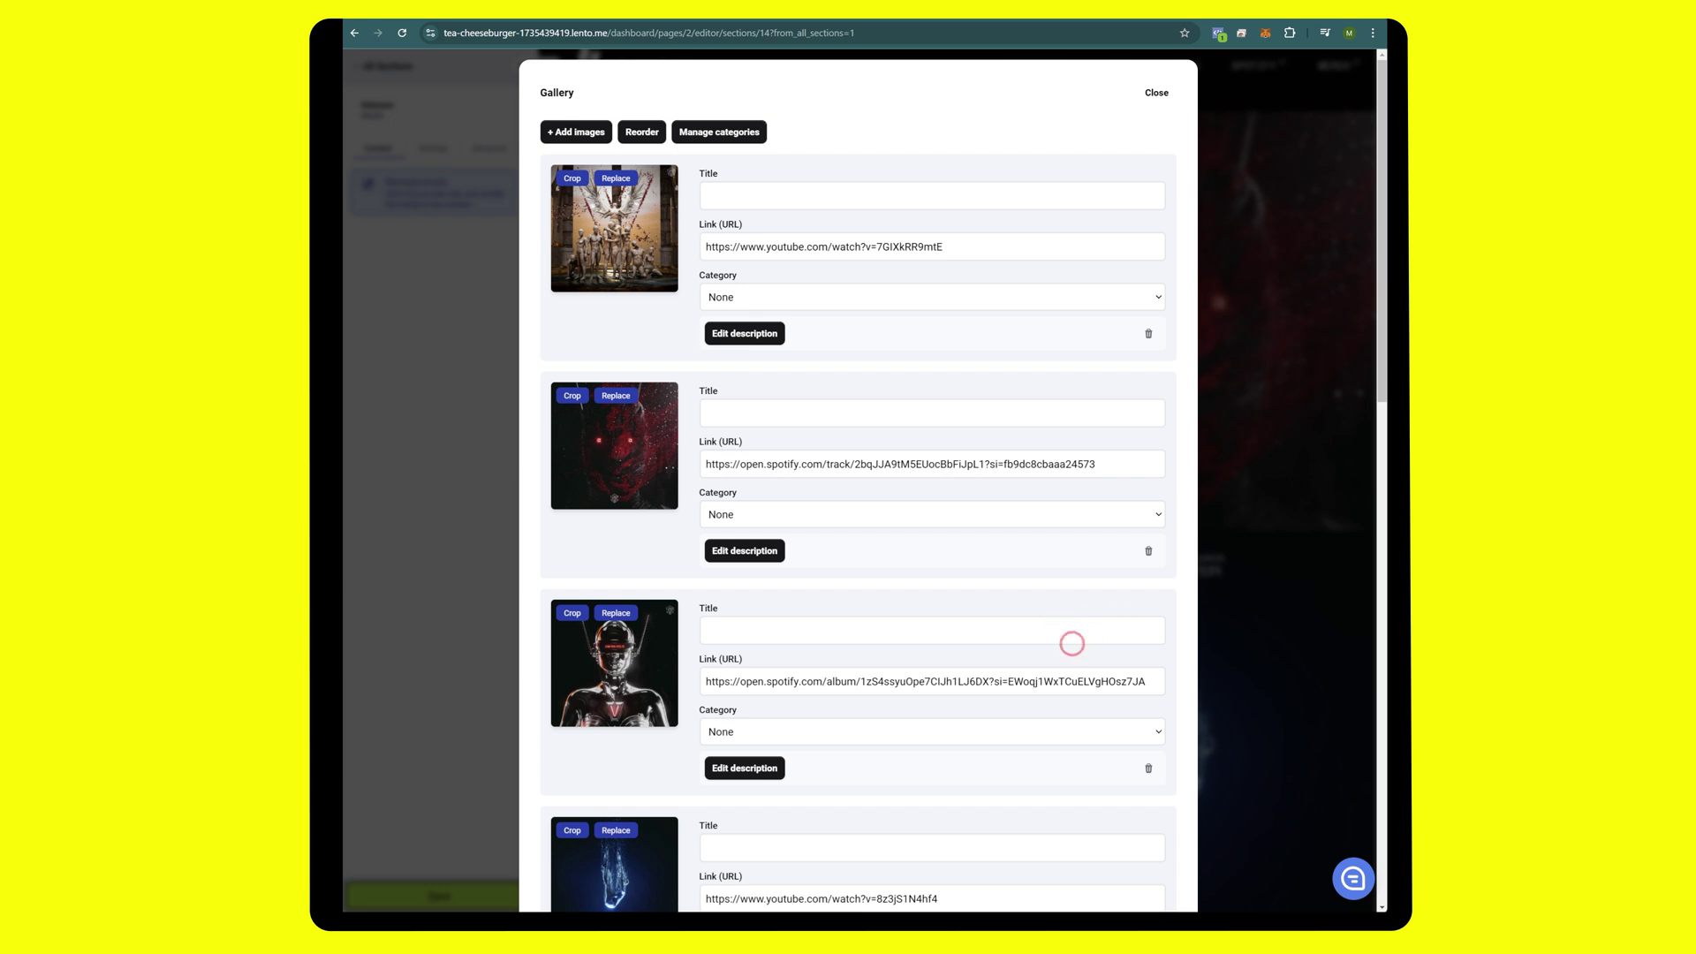
left_click(644, 133)
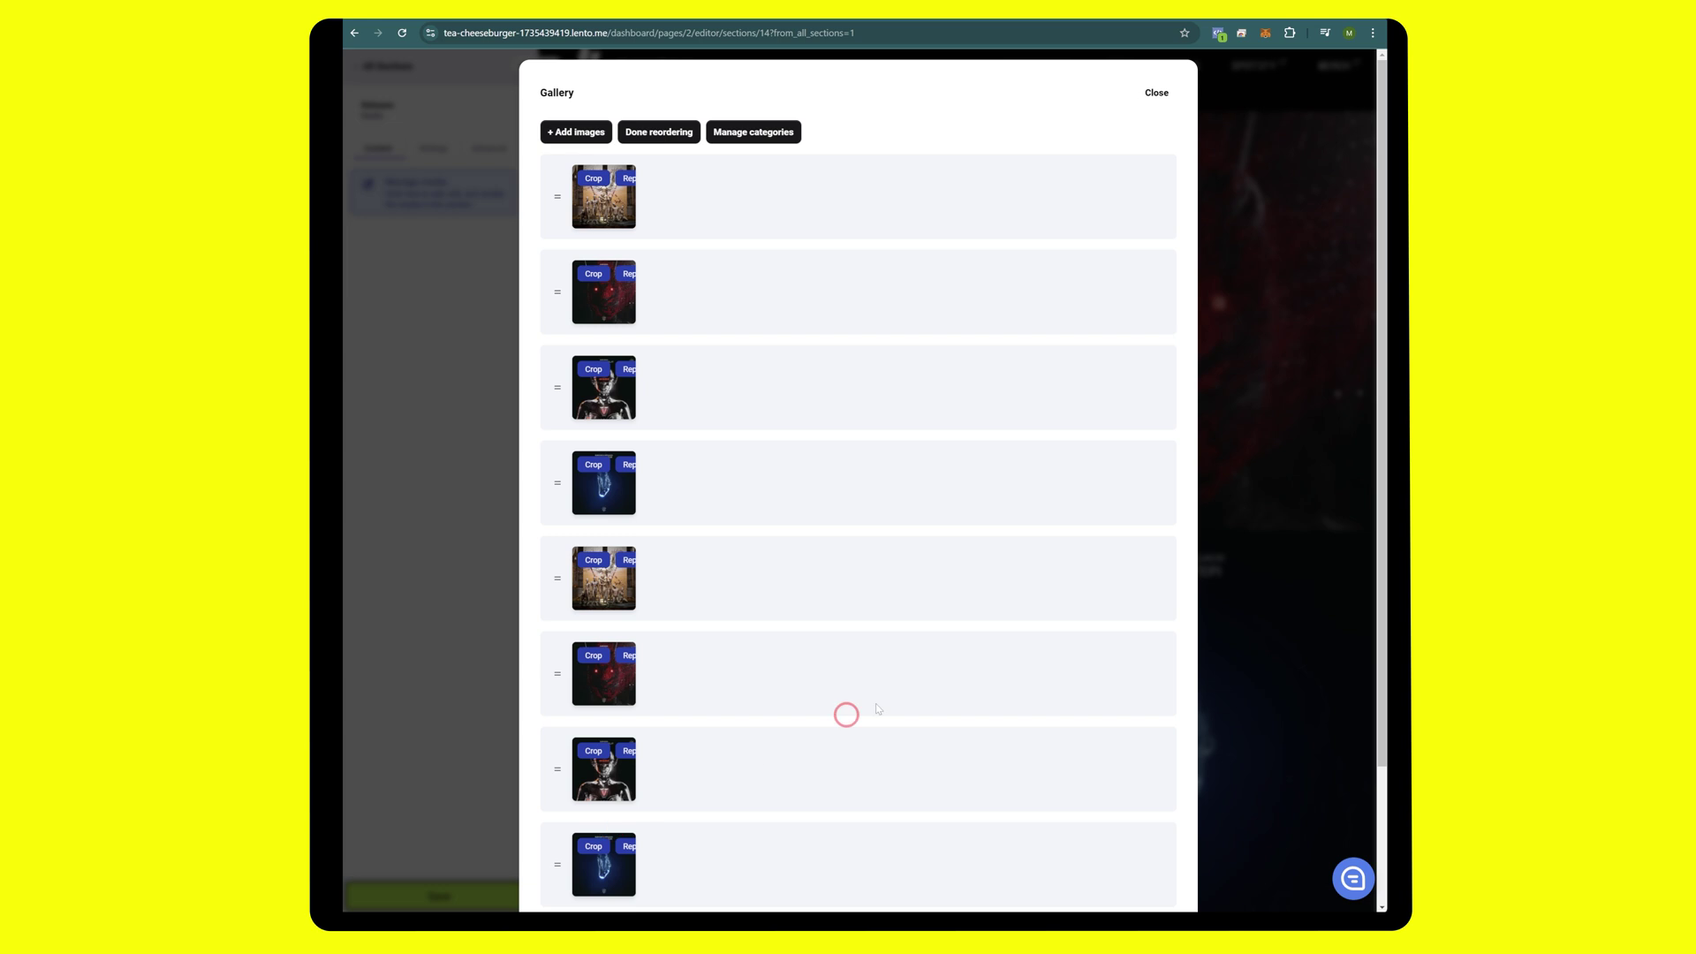
left_click_drag(1381, 457, 1381, 592)
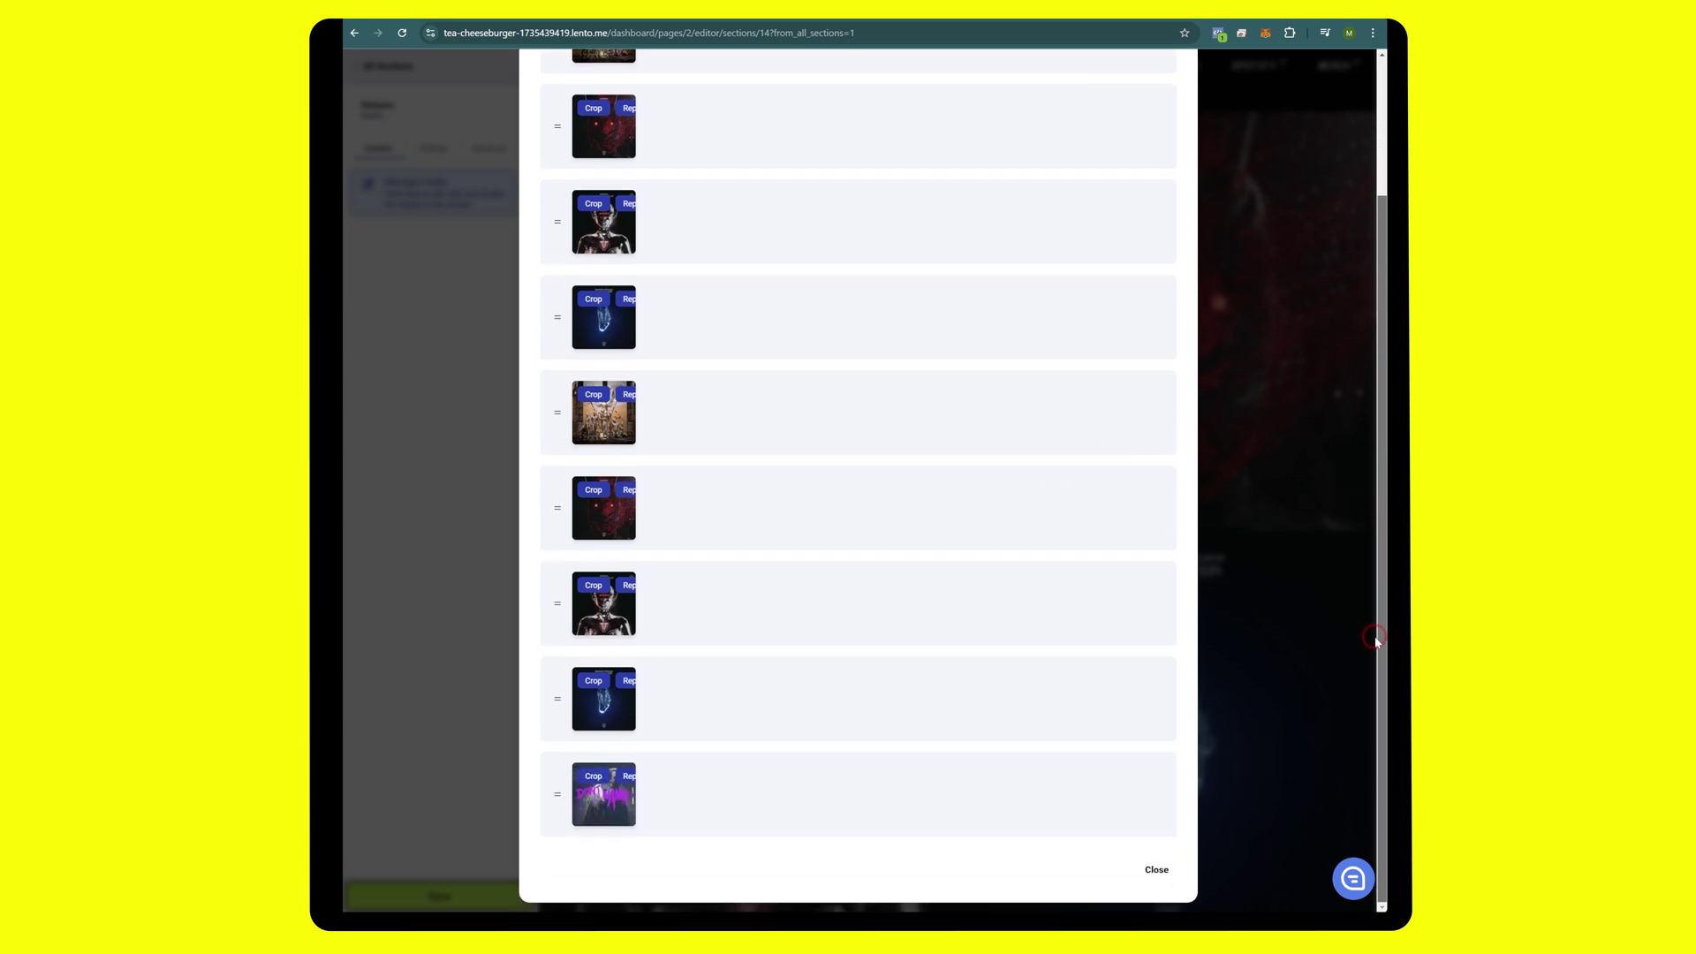
left_click_drag(556, 798, 563, 197)
left_click(1157, 94)
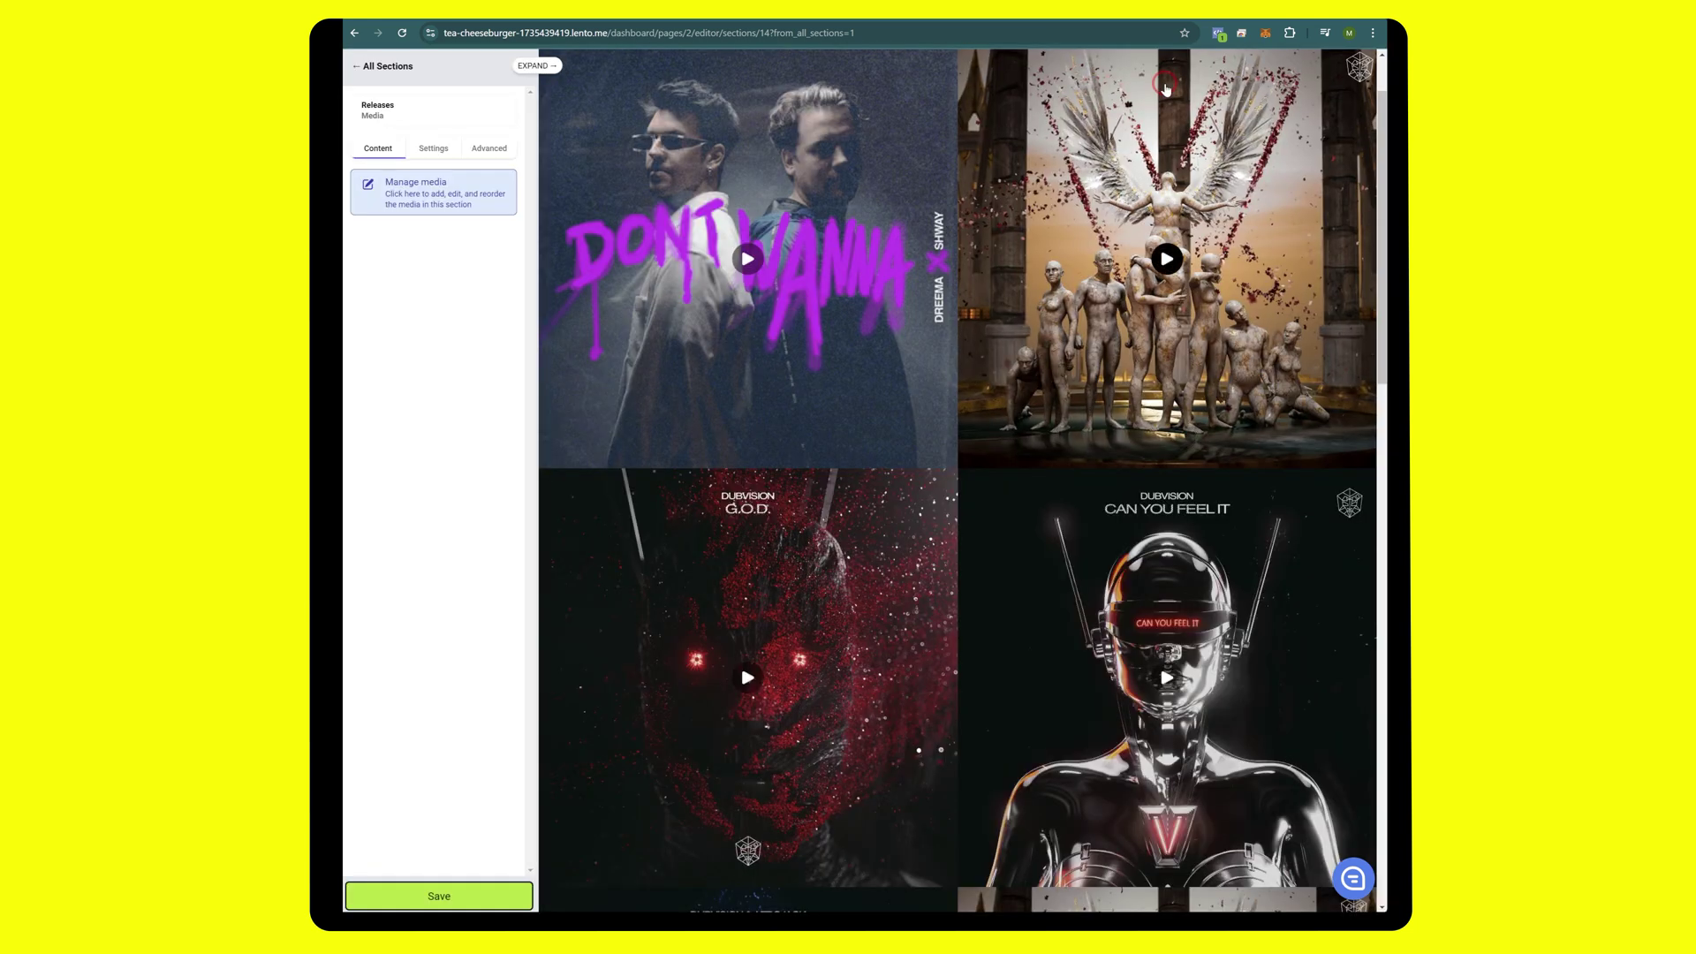
scroll(979, 230, "up", 1)
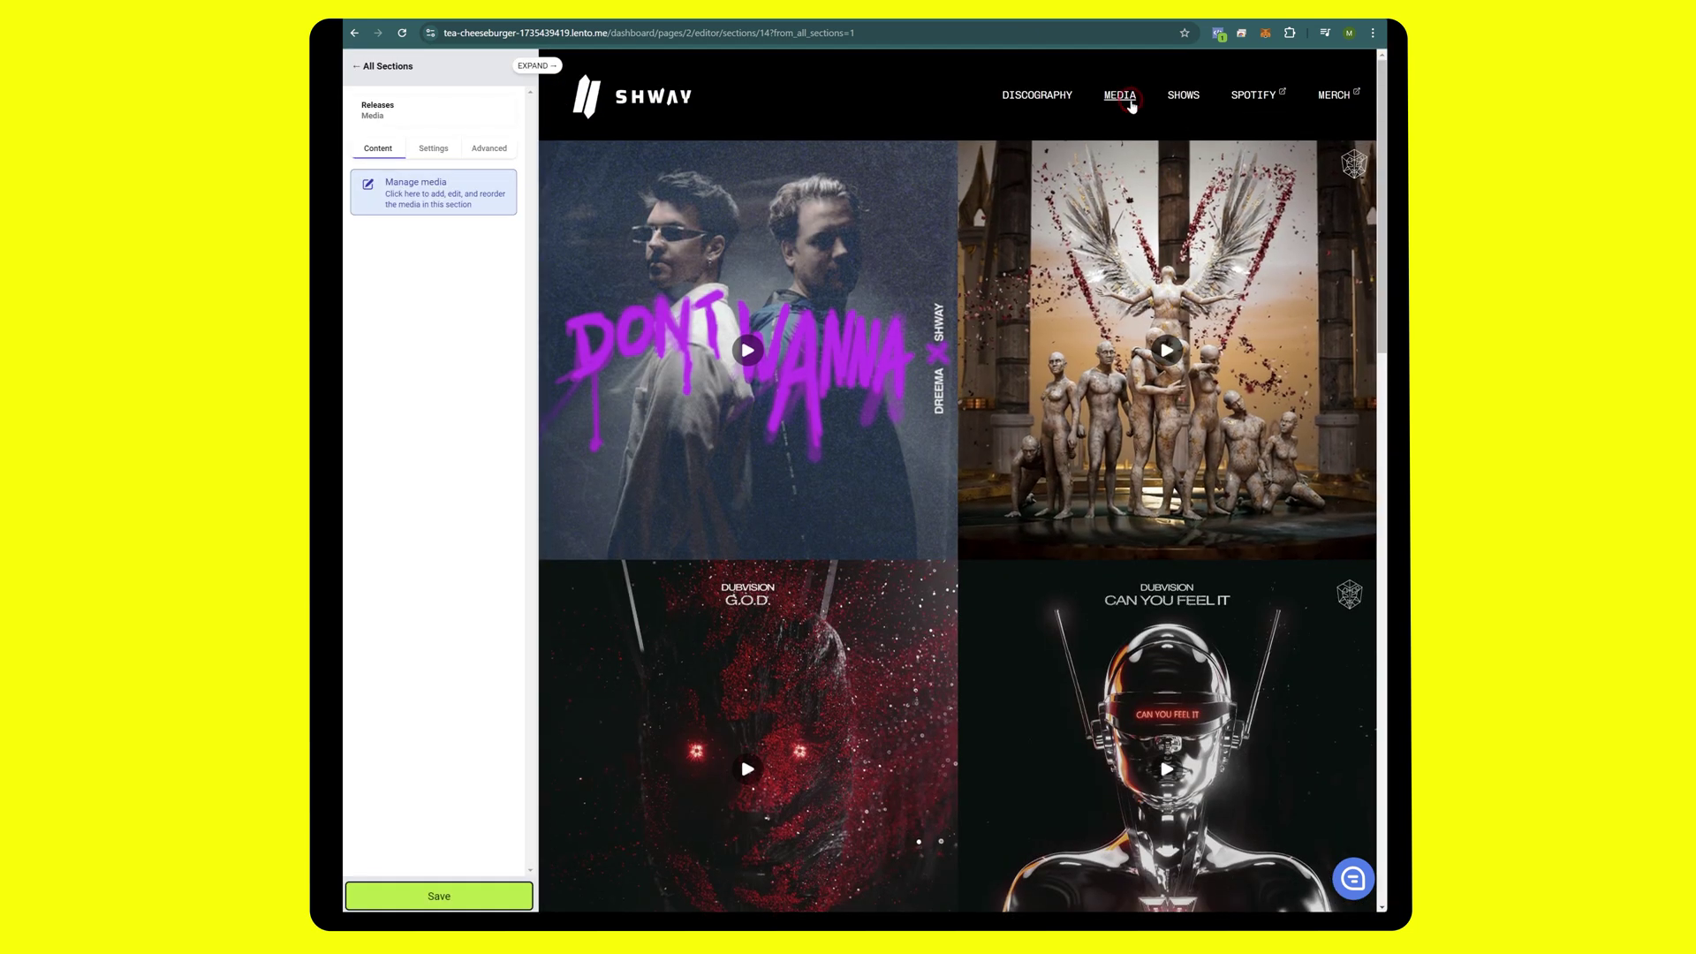
- Look through the Media page, and delete the Bandsintown section from the Shows page
left_click(1120, 95)
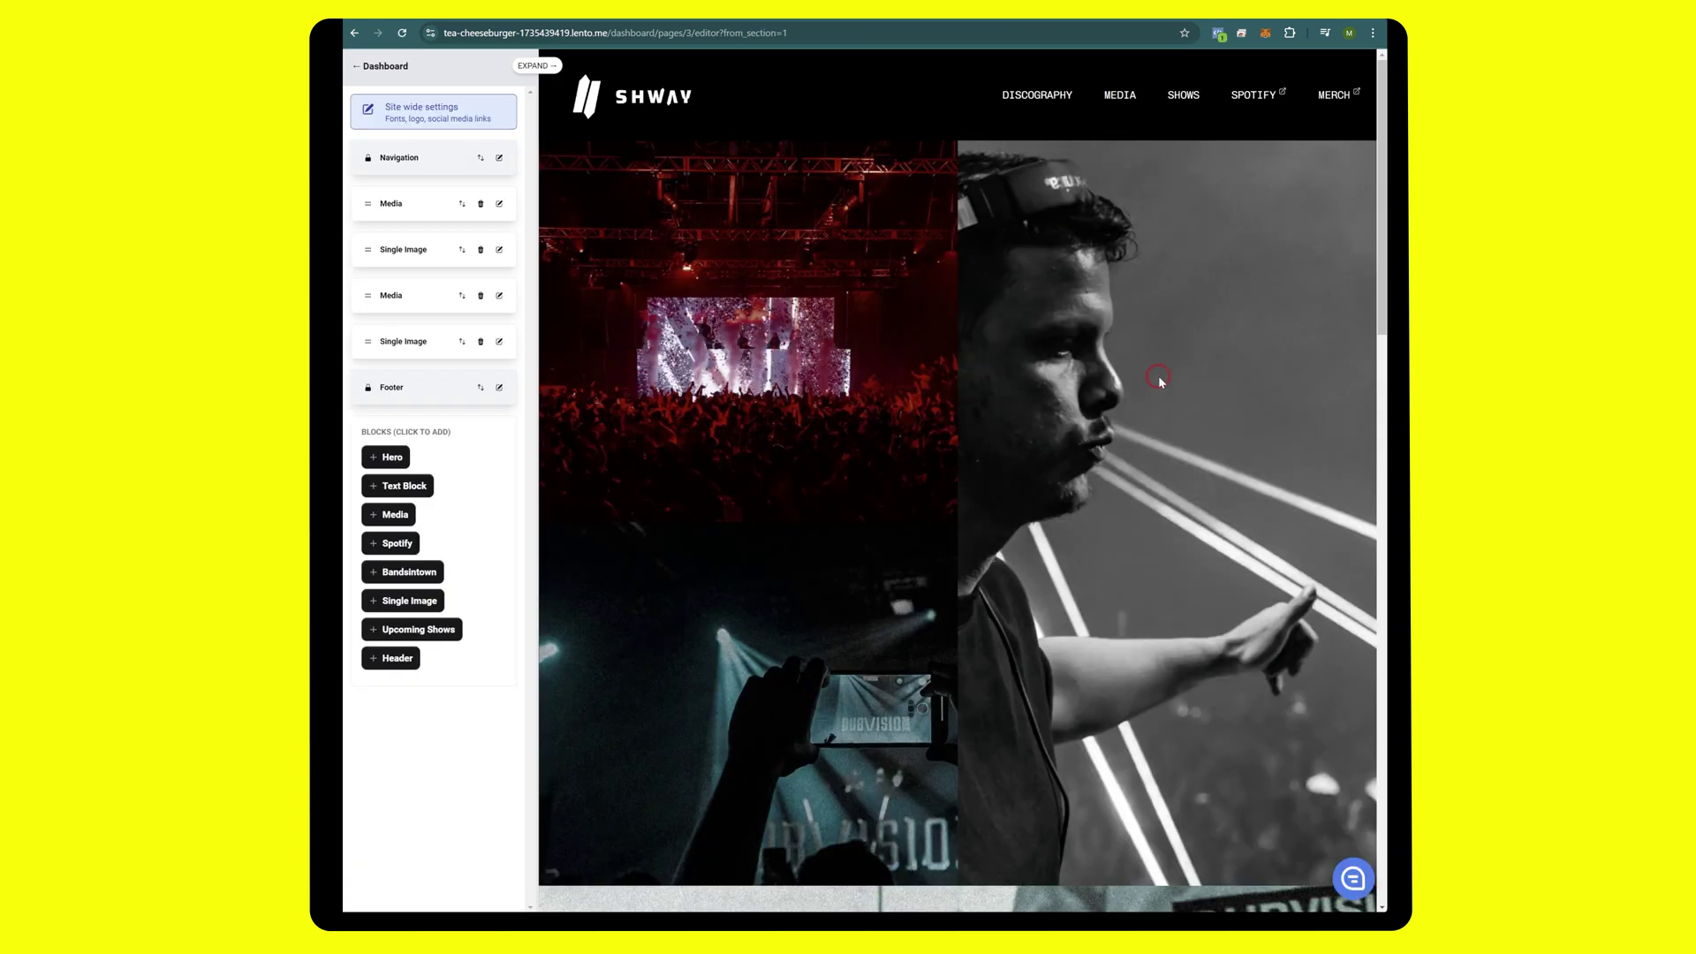
scroll(1160, 381, "down", 20)
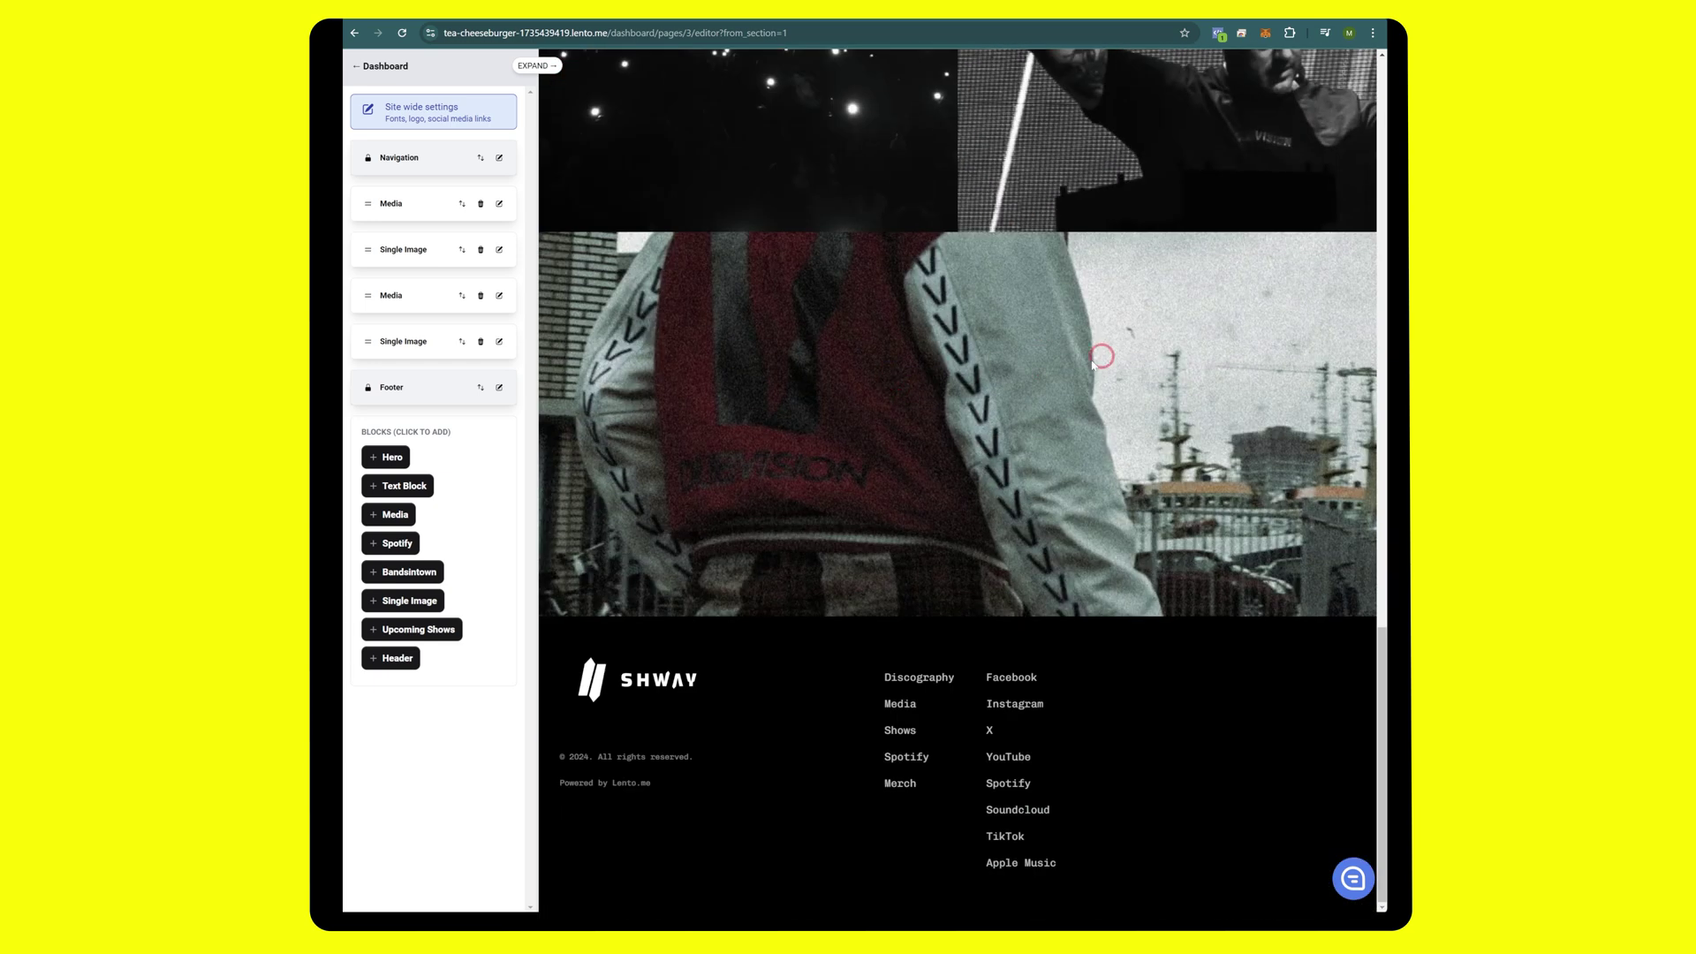
scroll(1096, 361, "up", 20)
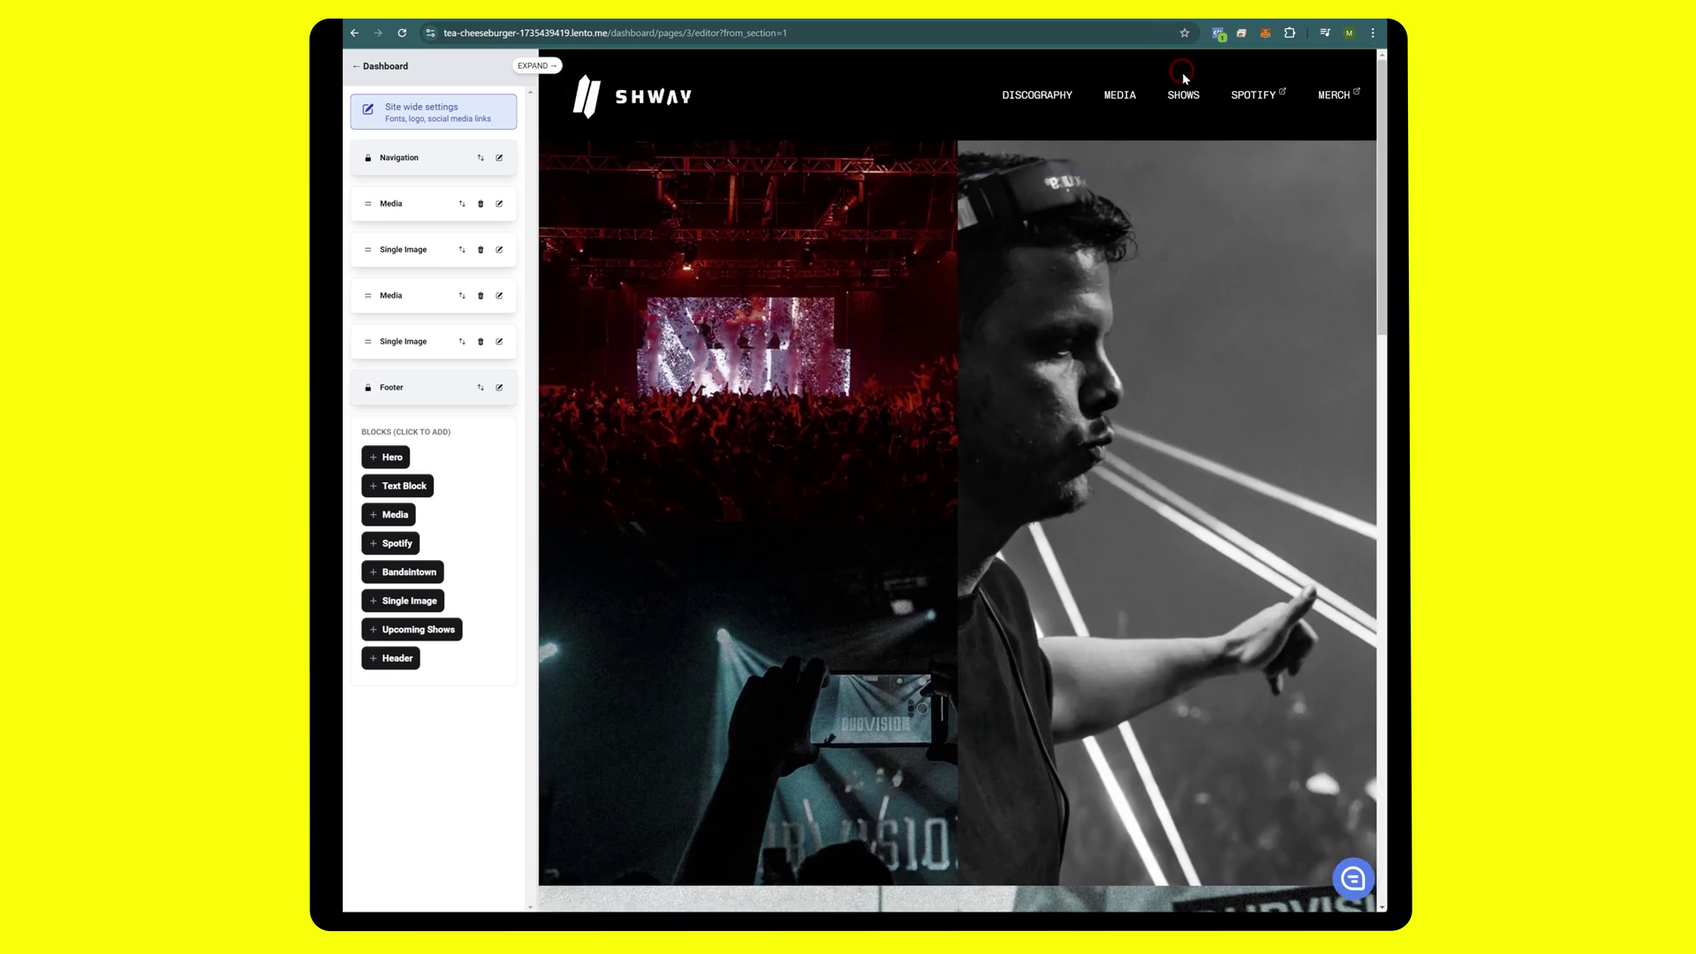
left_click(1184, 78)
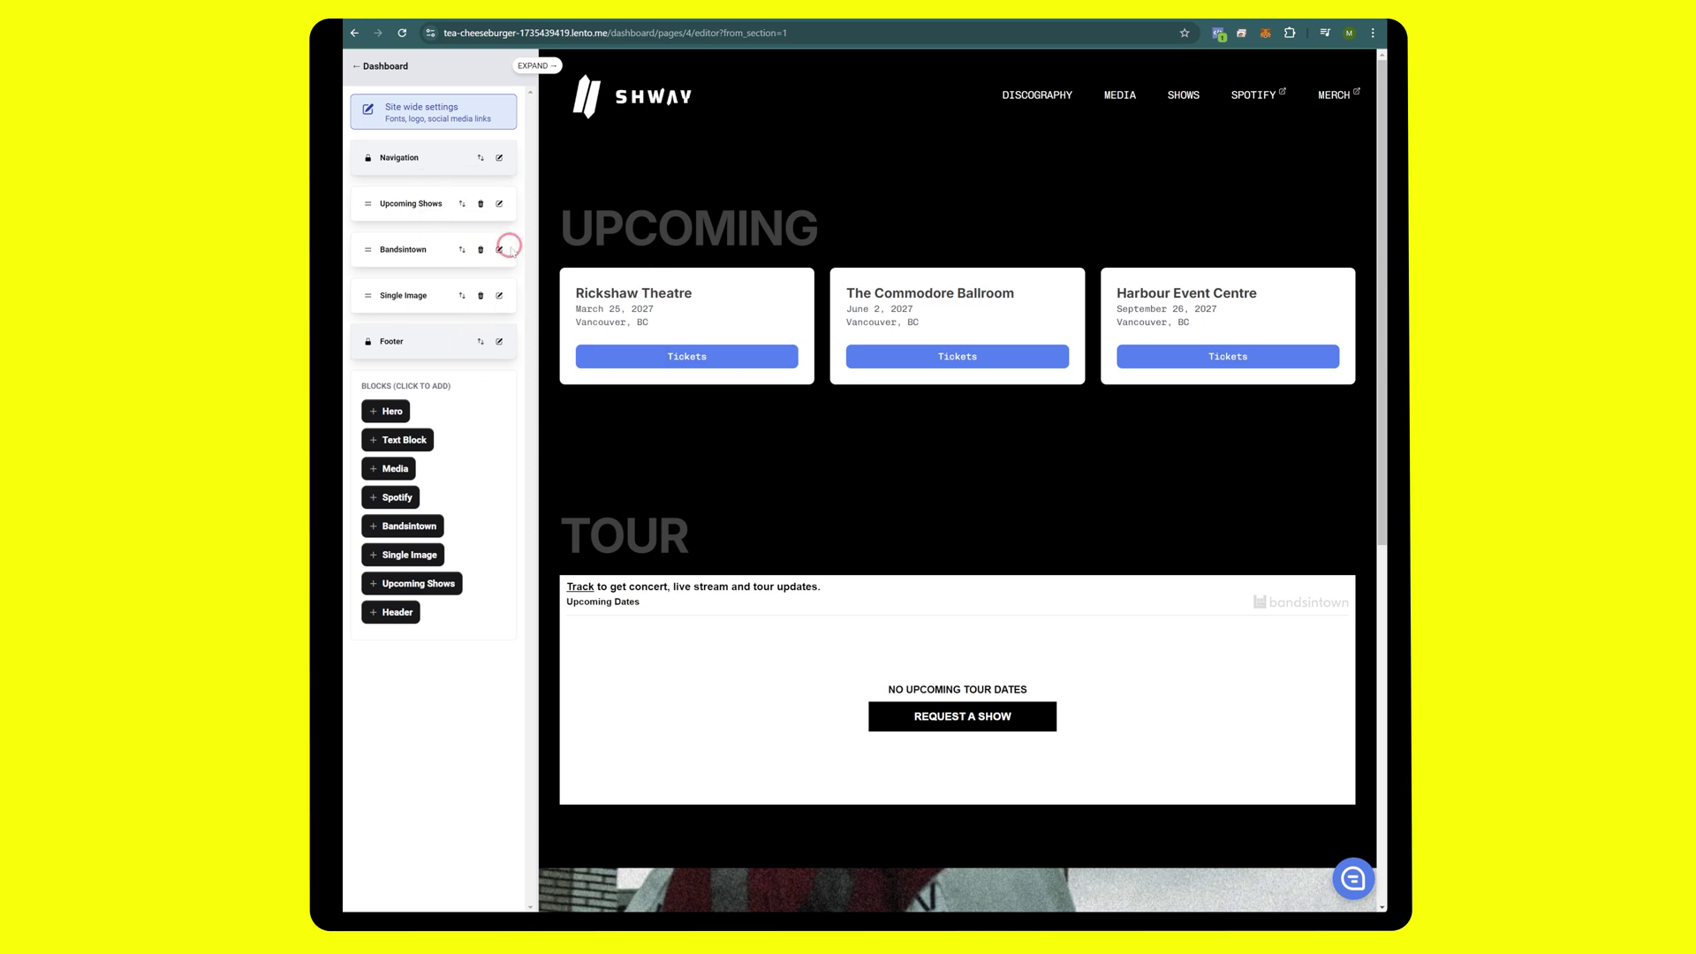
left_click(480, 250)
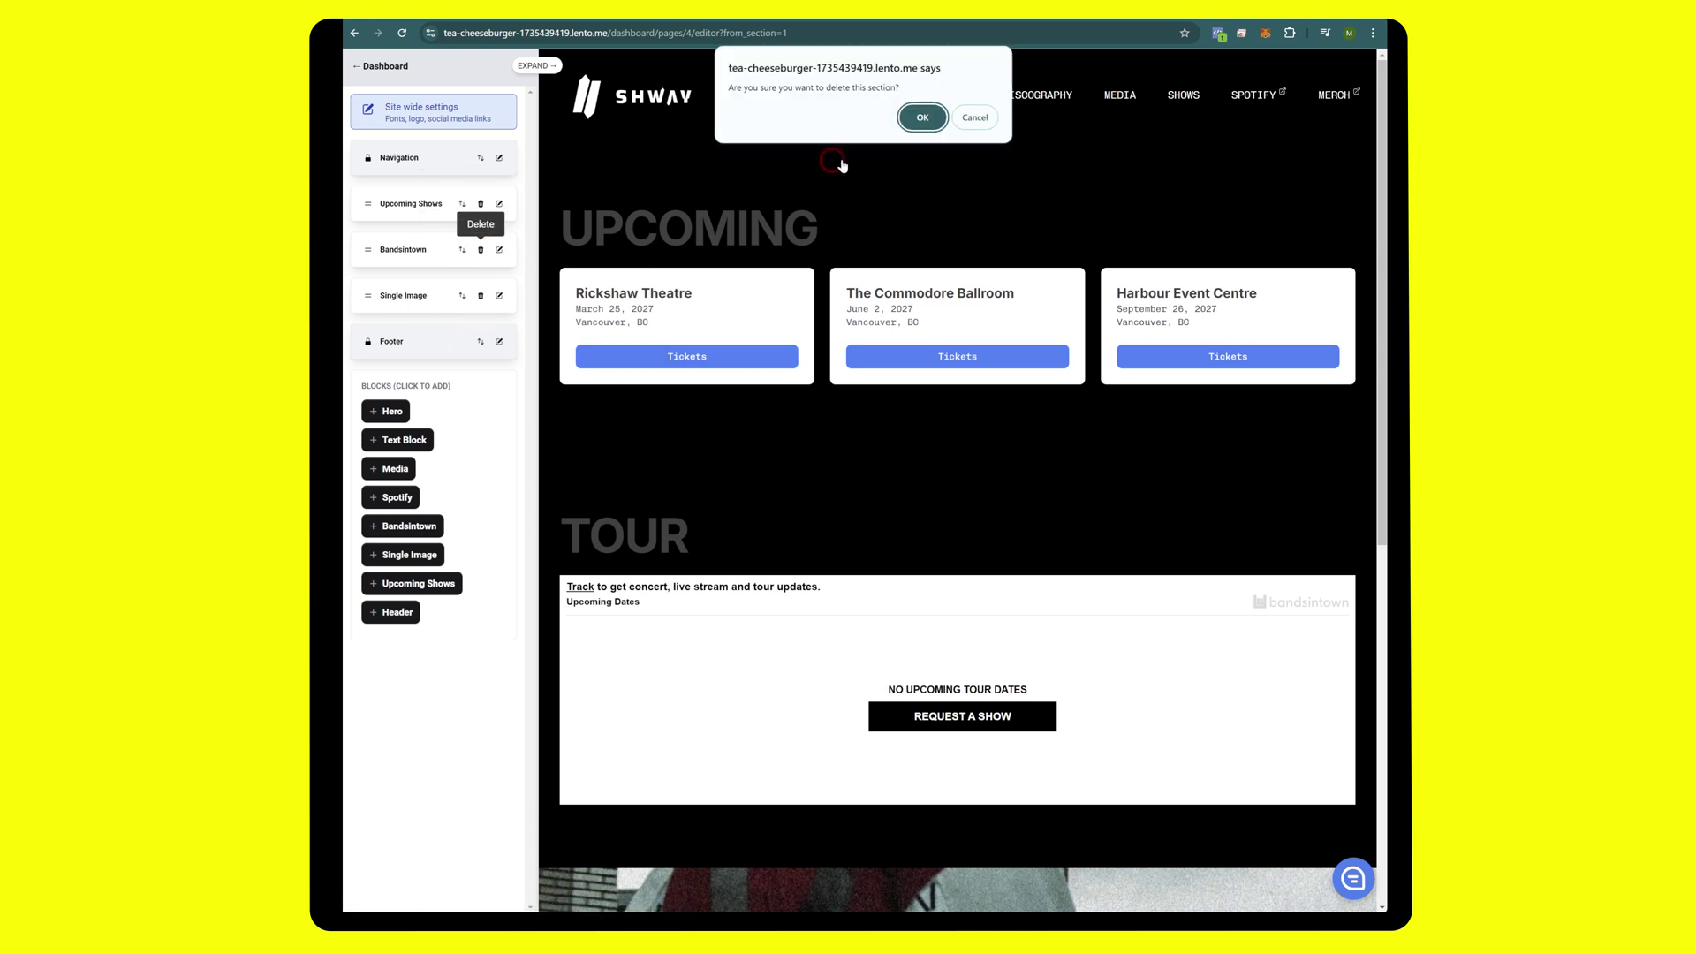
left_click(922, 117)
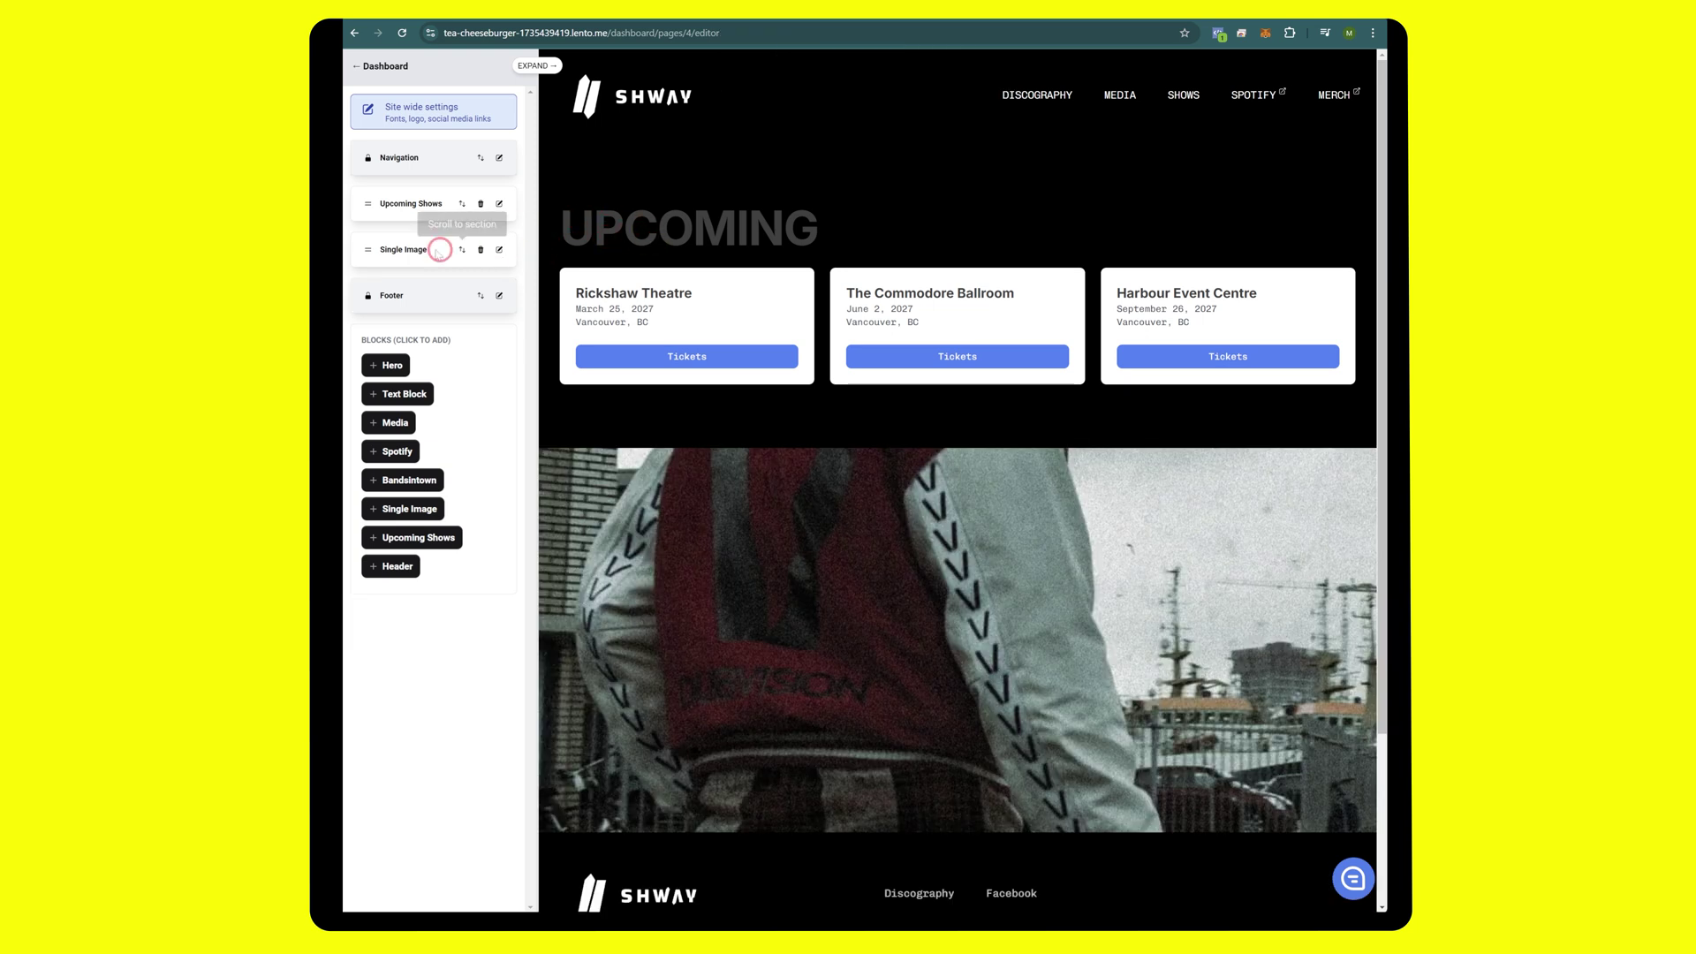
- Delete the Rickshaw Theatre, The Commodore Ballroom and Harbour Event Centre shows from the Upcoming Shows section
left_click(499, 205)
left_click(401, 177)
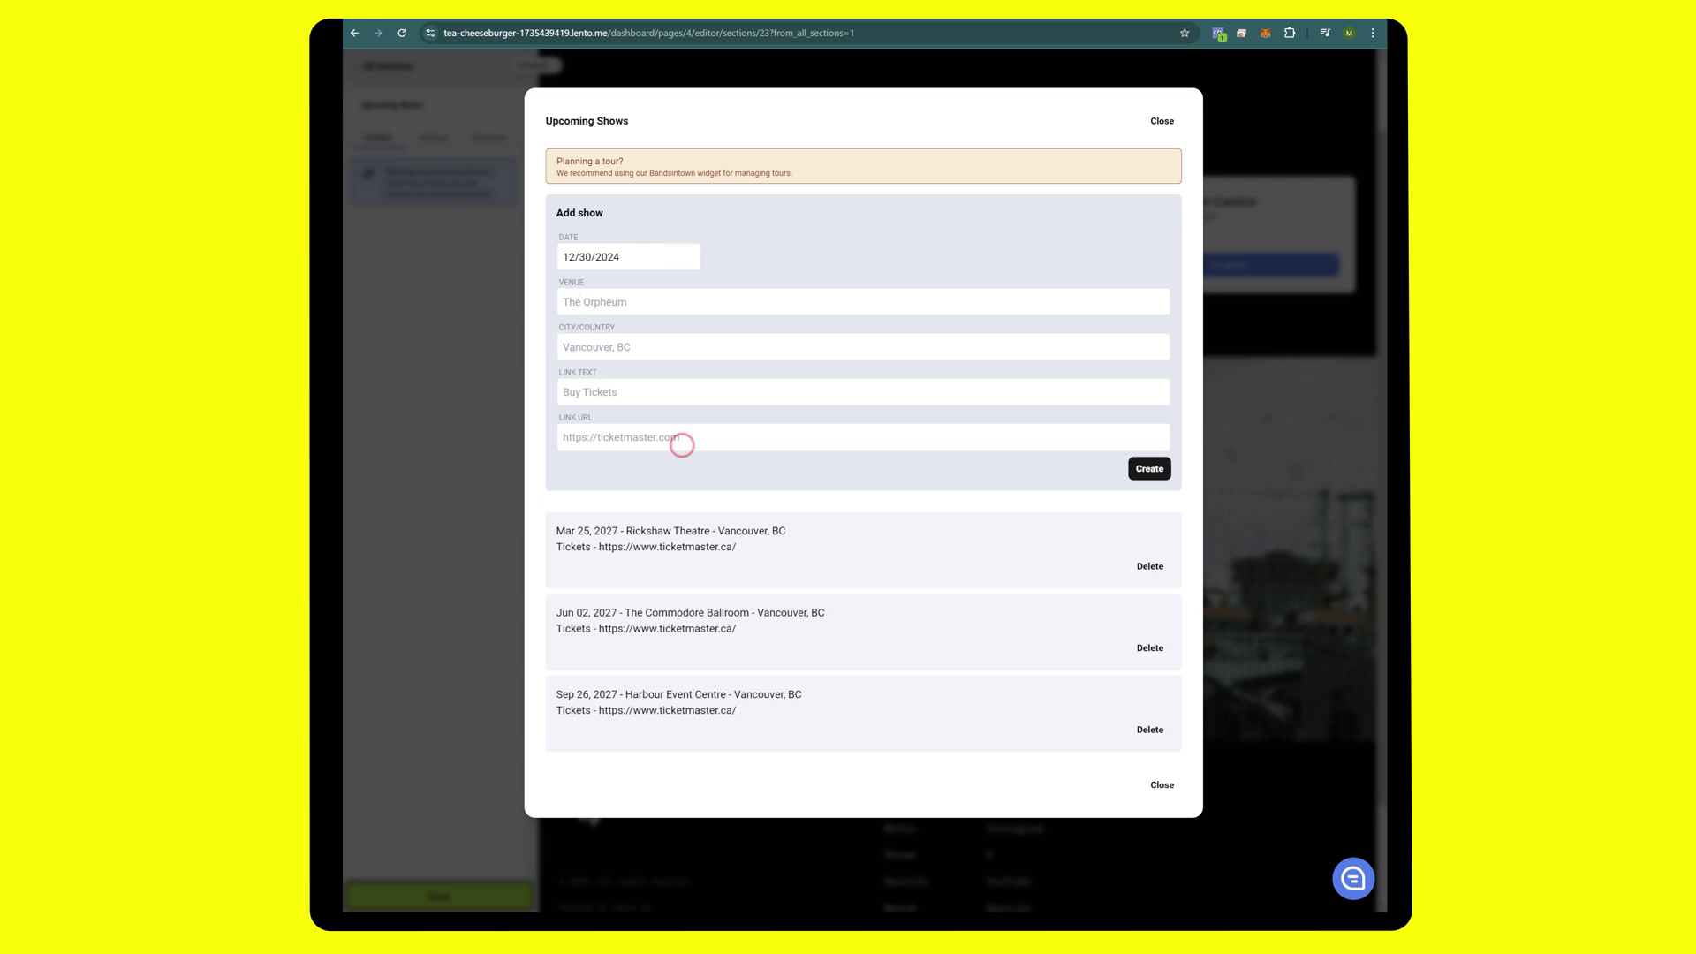
left_click(1151, 567)
left_click(921, 114)
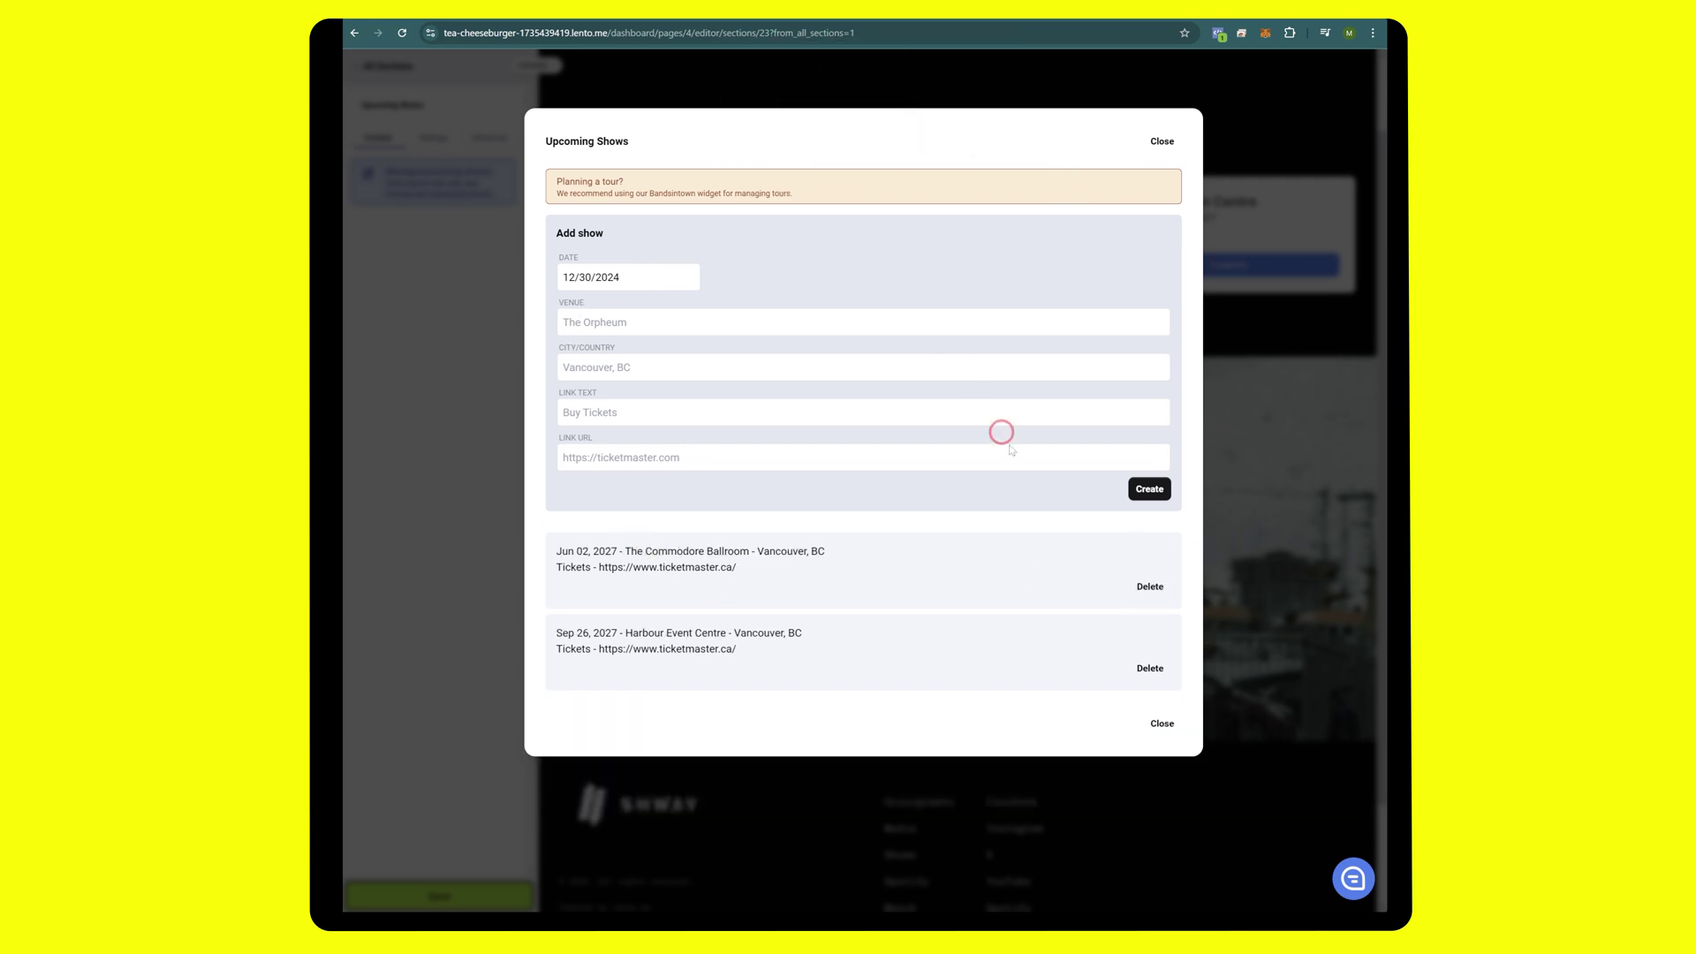
left_click(1150, 668)
left_click(921, 115)
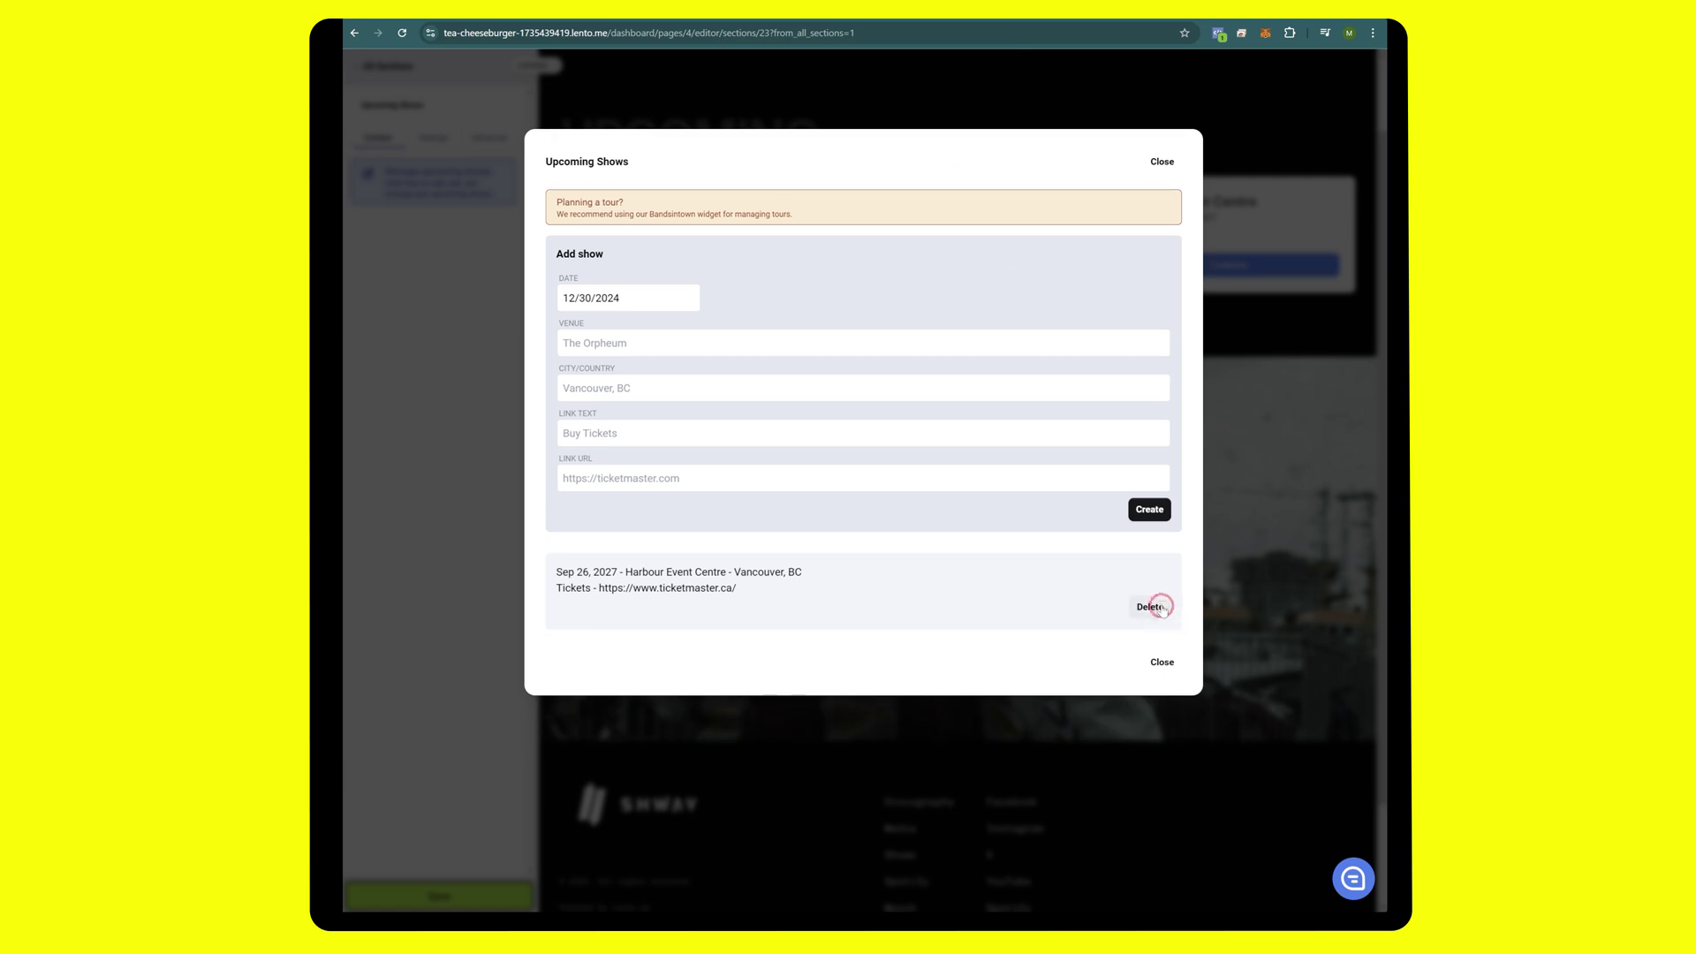
left_click(1160, 607)
left_click(920, 117)
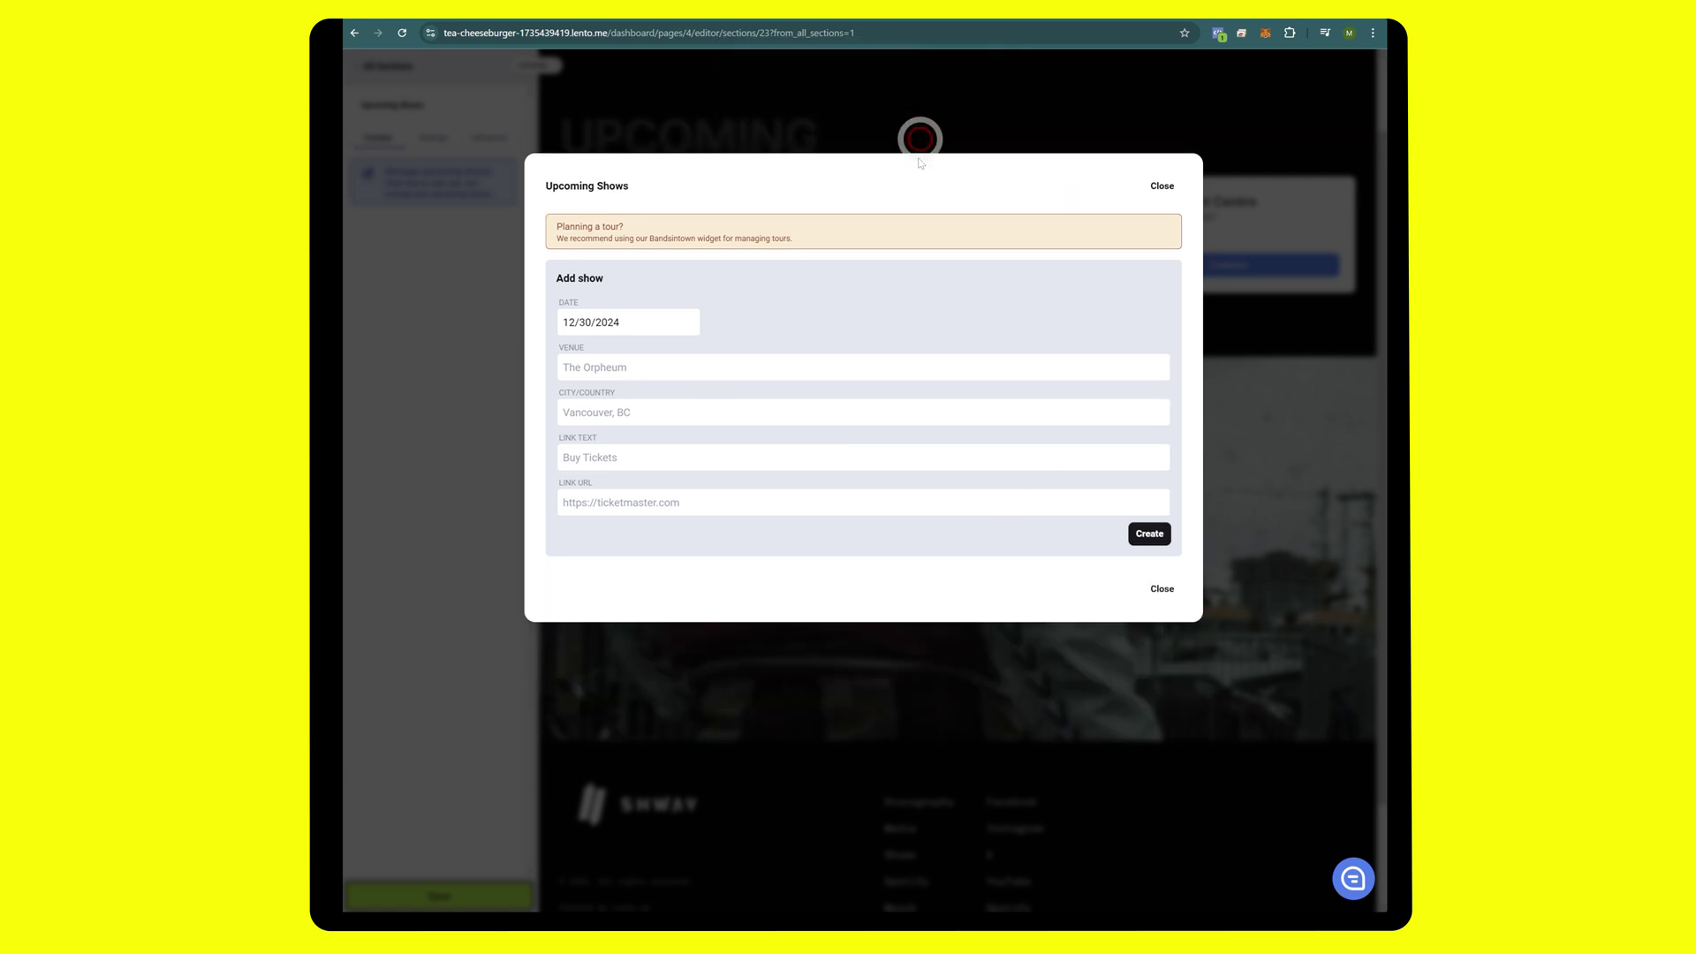
- Create a show dated 12/30/2024 at venue HCC in "Vancouver, Canada" with link text "Get Tickets" and URL ticketmaster.com, and return to all sections
left_click(907, 230)
left_click(600, 365)
left_click(624, 361)
key("Tab")
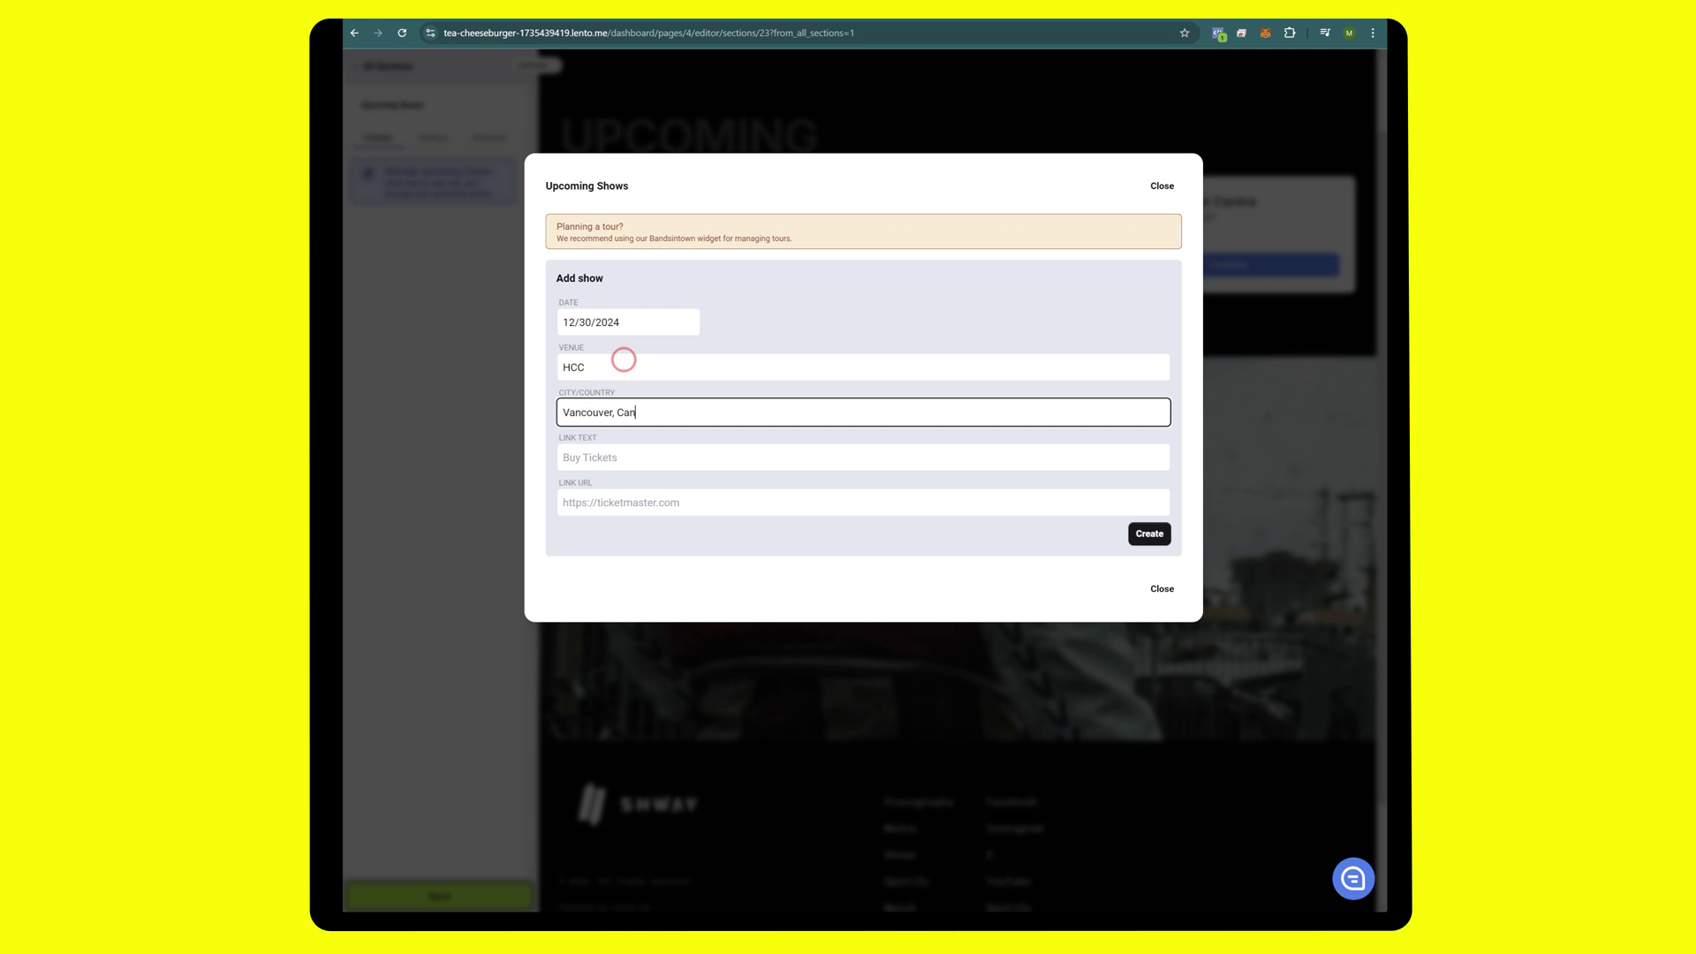
key("Tab")
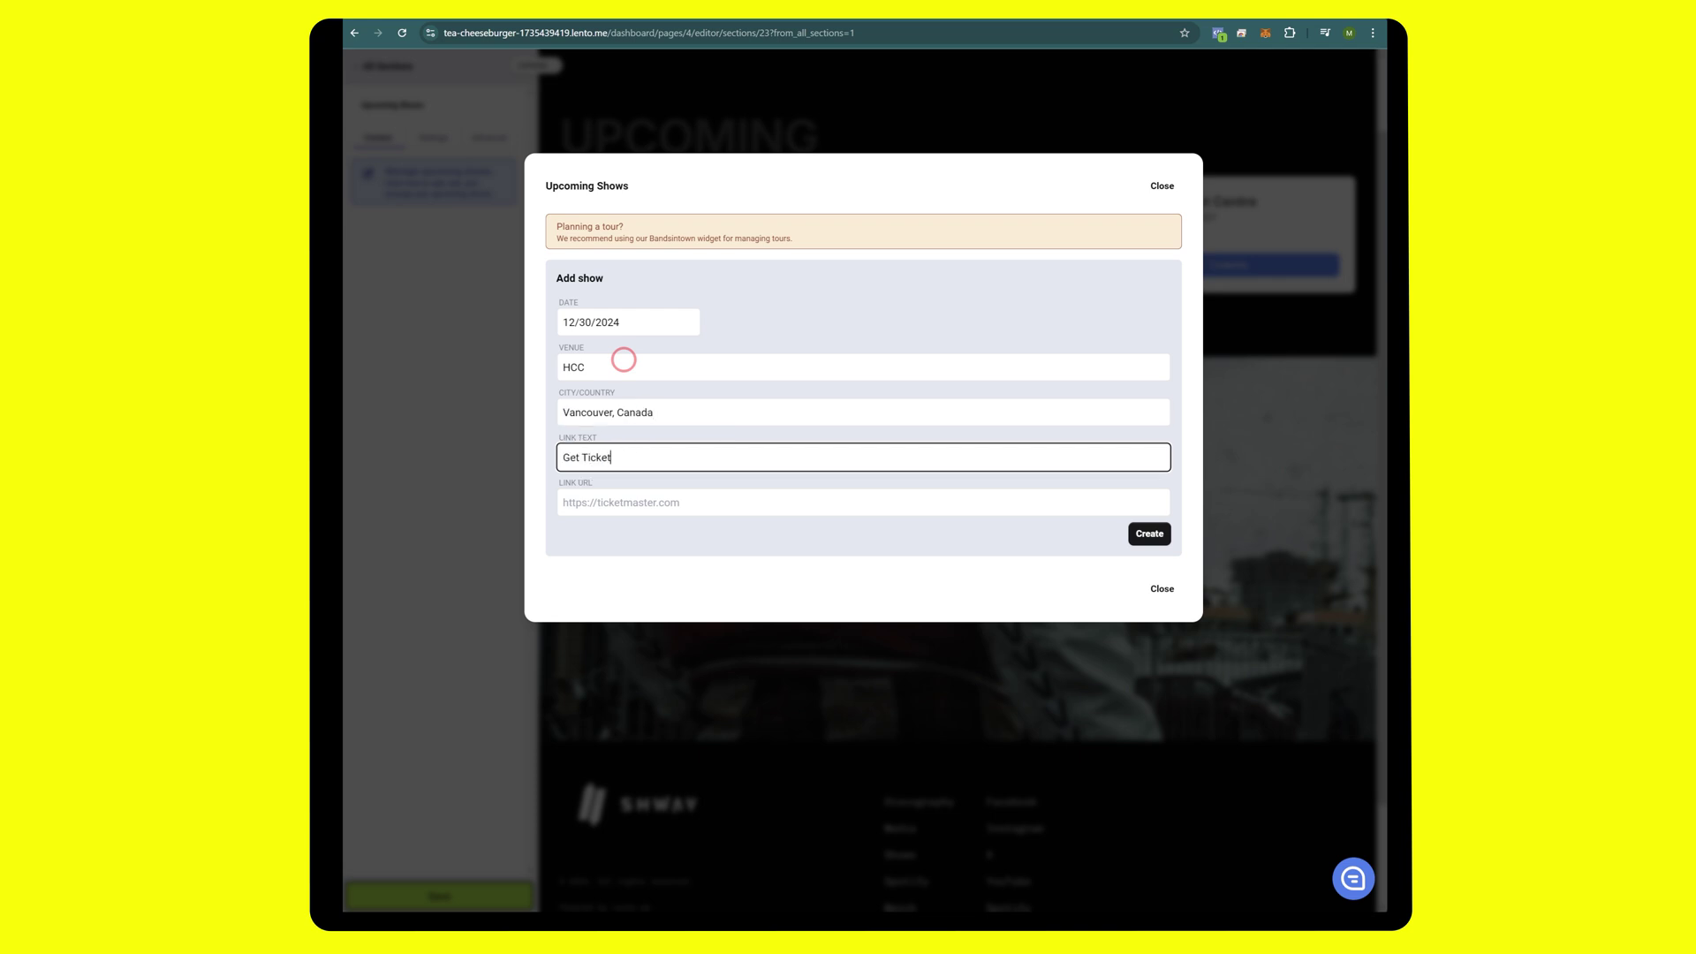
key("Tab")
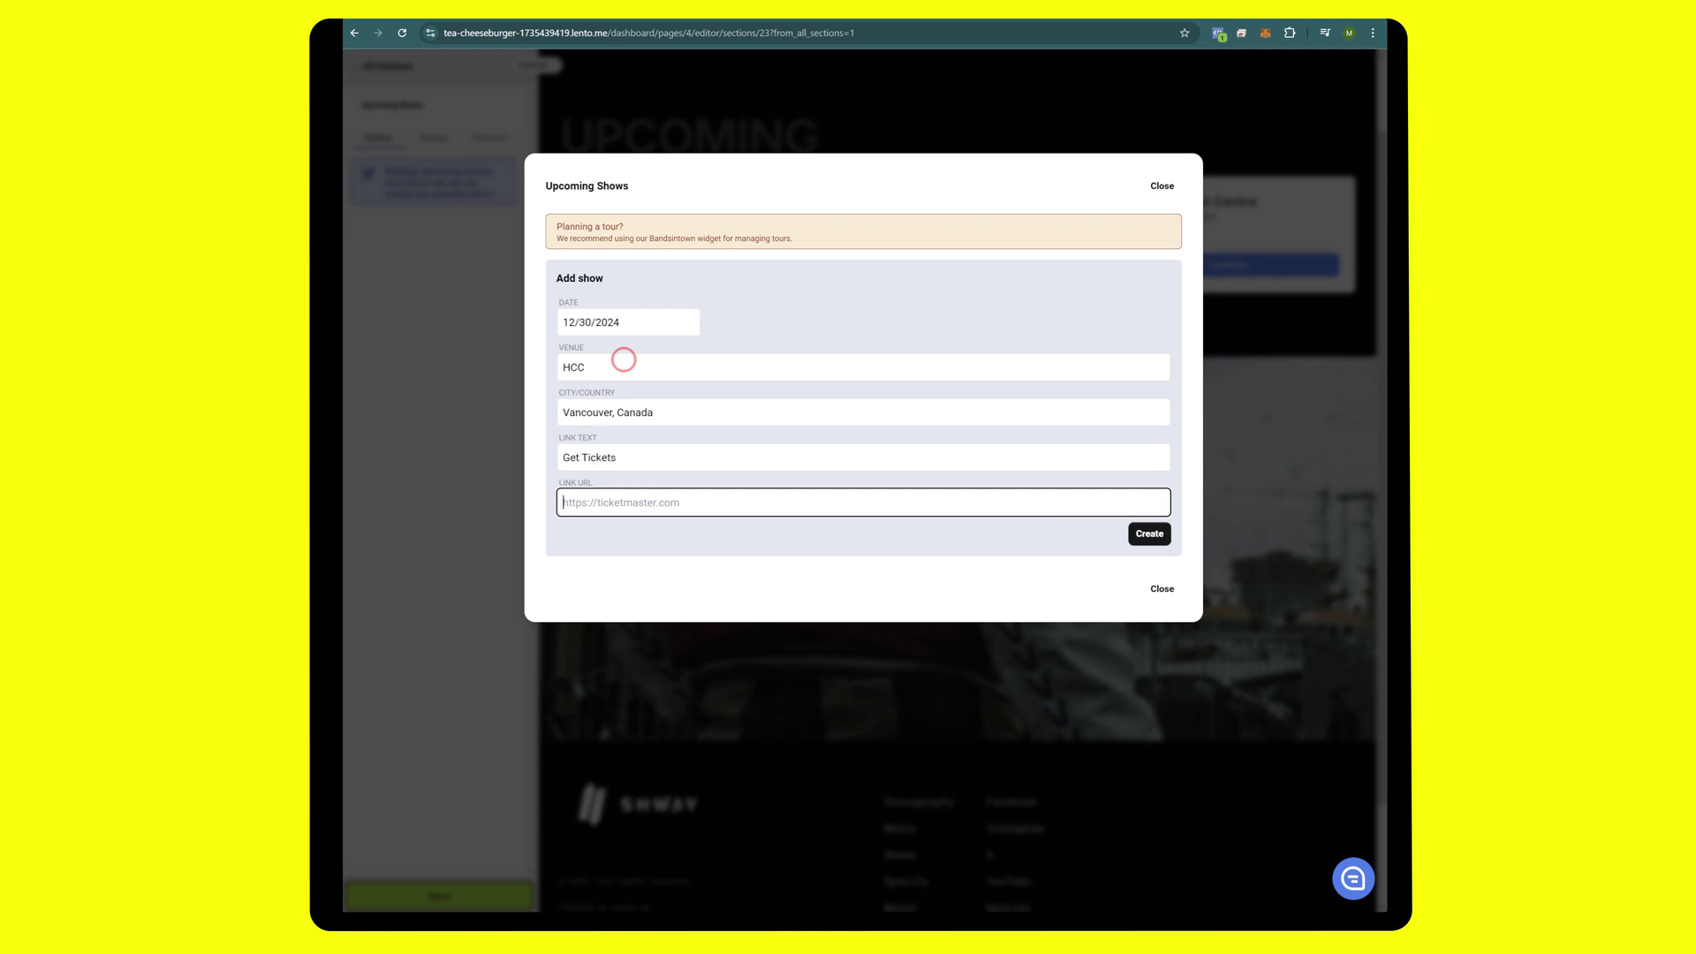
type("ticketmaster.com")
left_click(1148, 534)
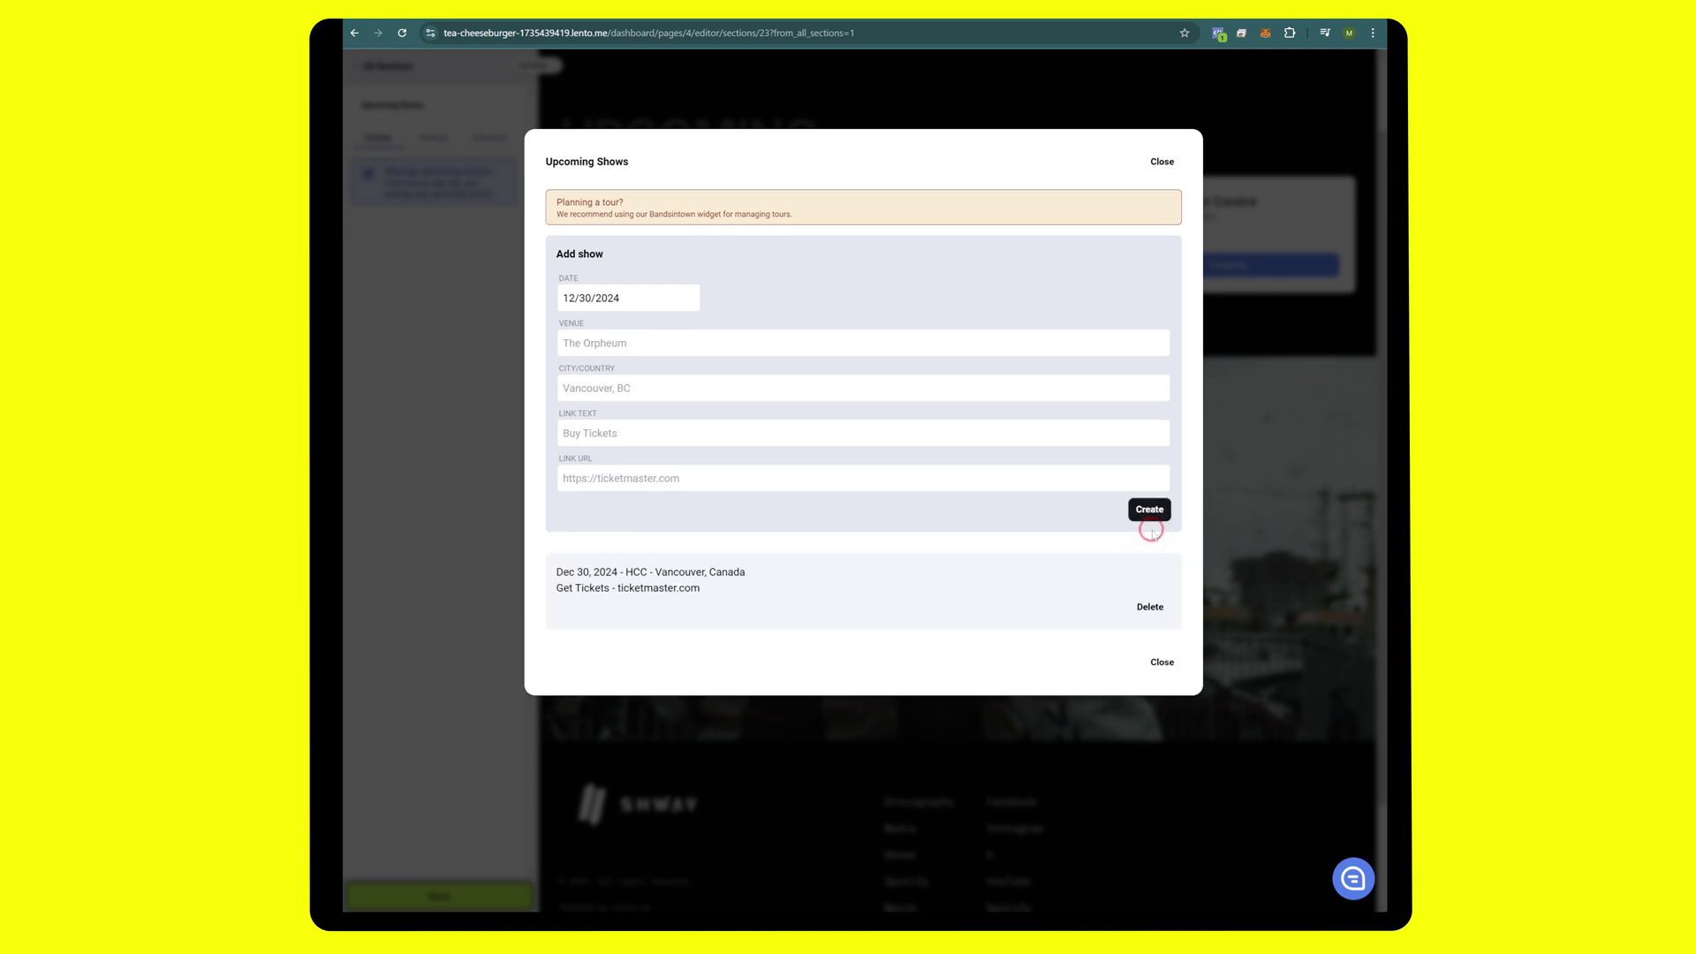
left_click(1162, 155)
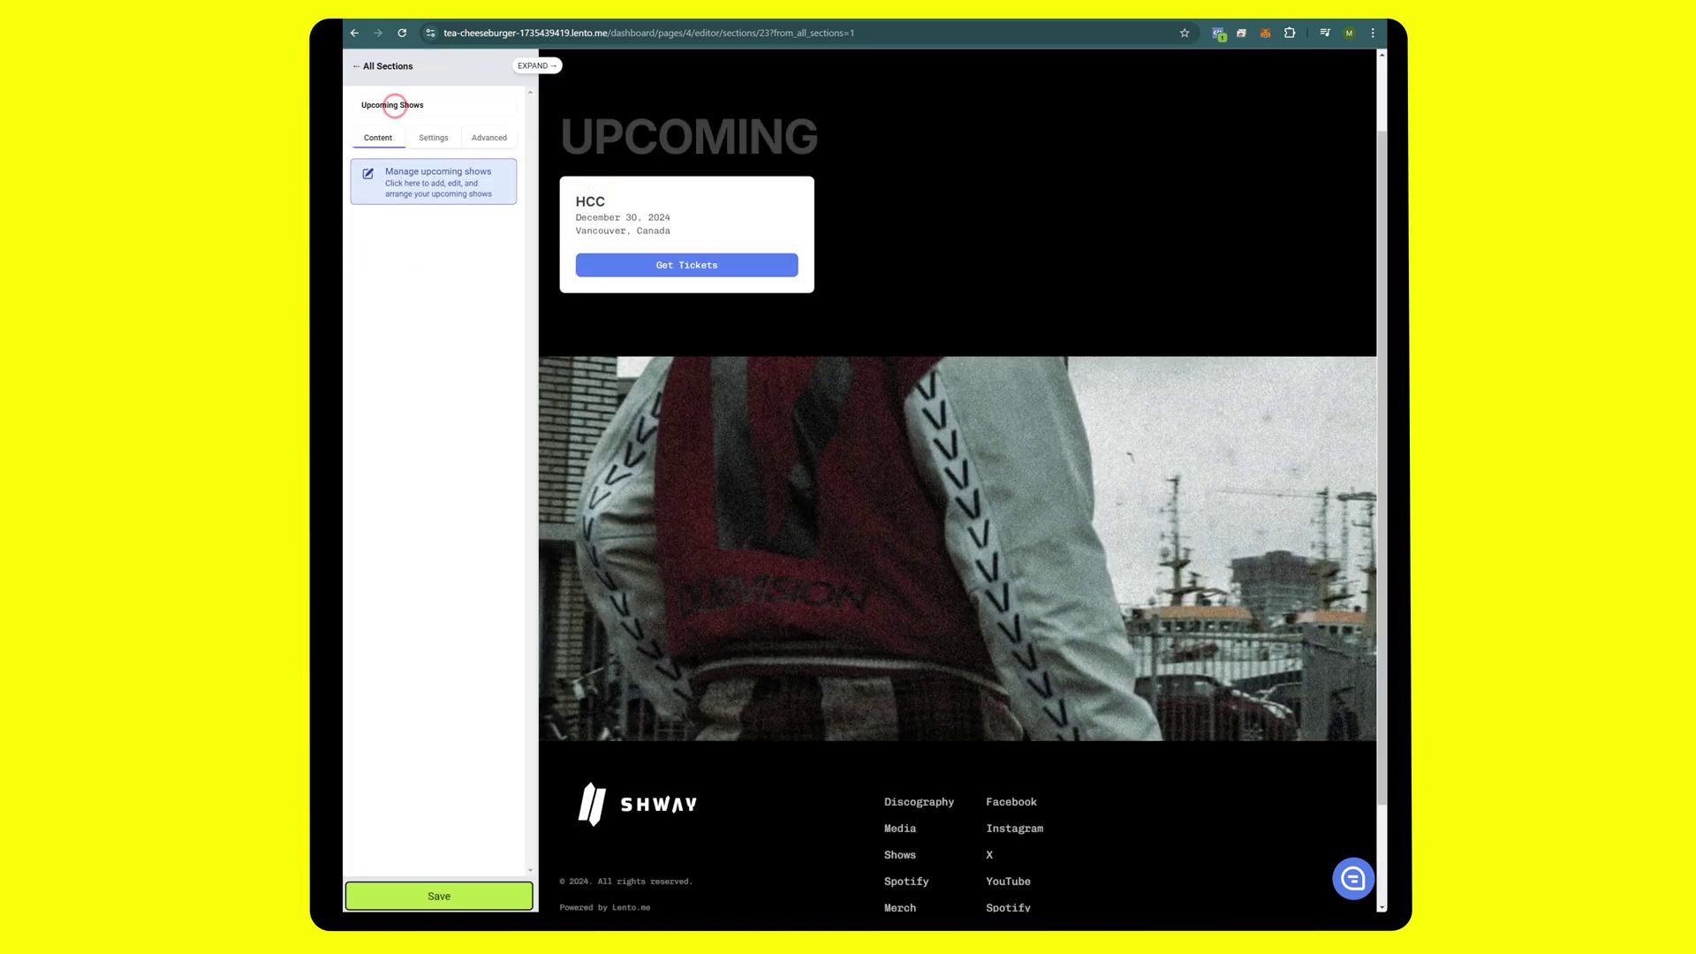
left_click(375, 66)
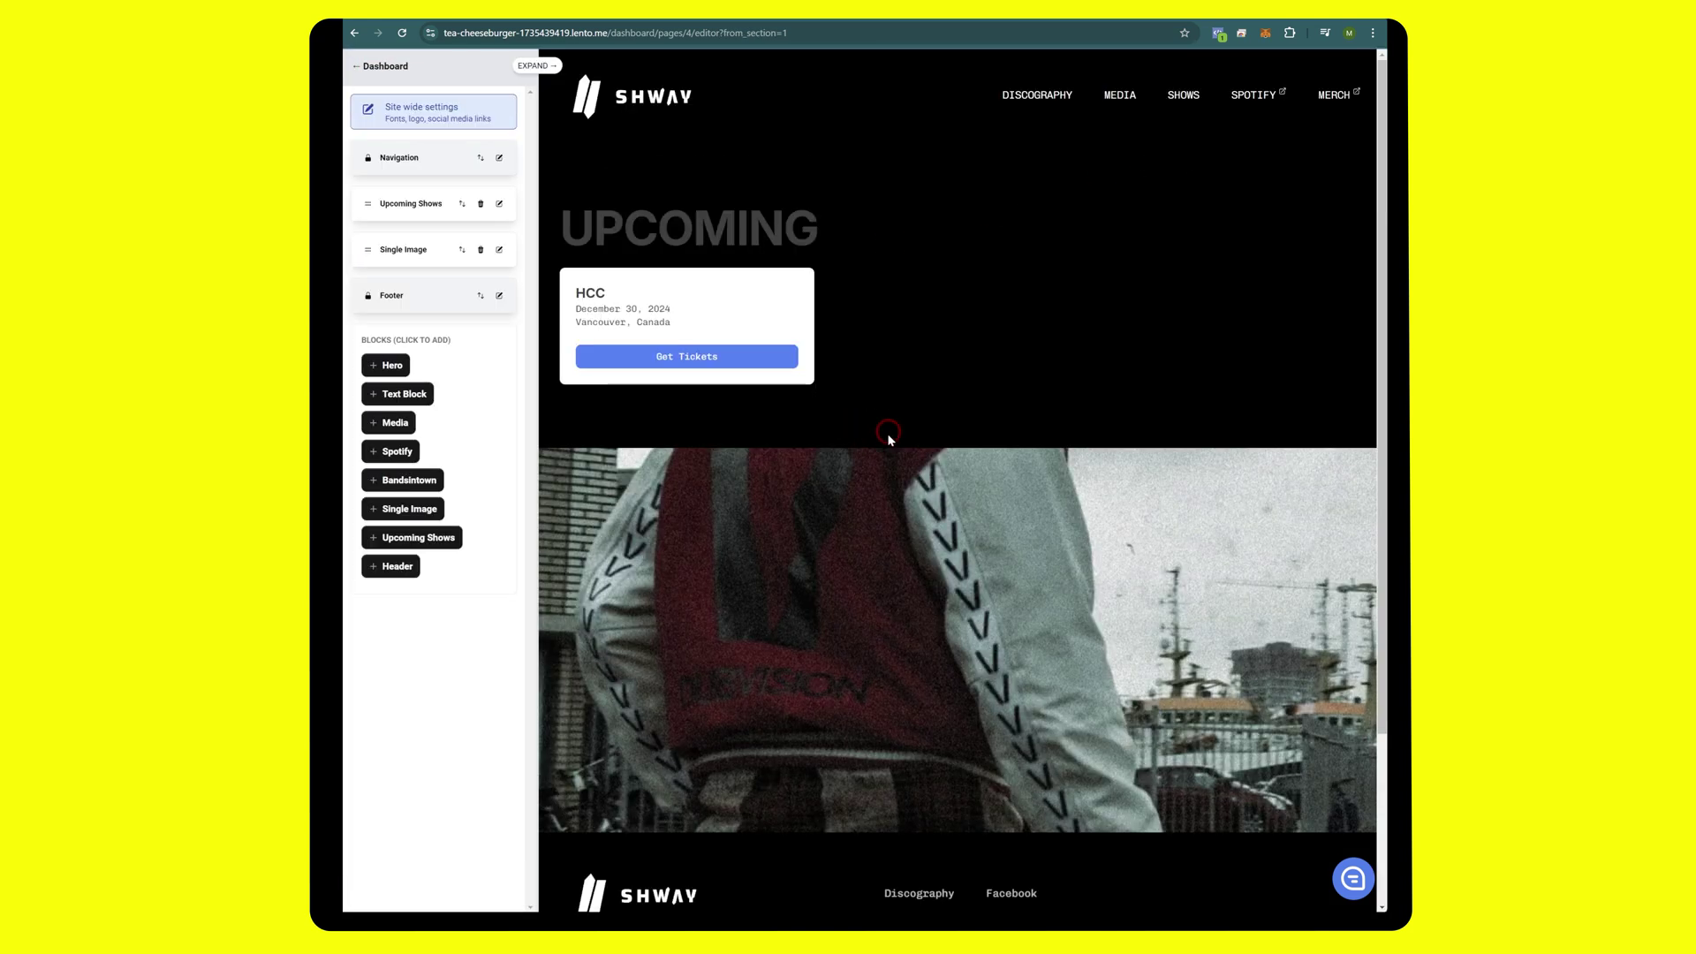
- Replace the Shows page's single image by uploading "shway mansion 16x9 booth bunnies.jpg", check the preview and return to all sections
left_click(499, 249)
left_click(434, 279)
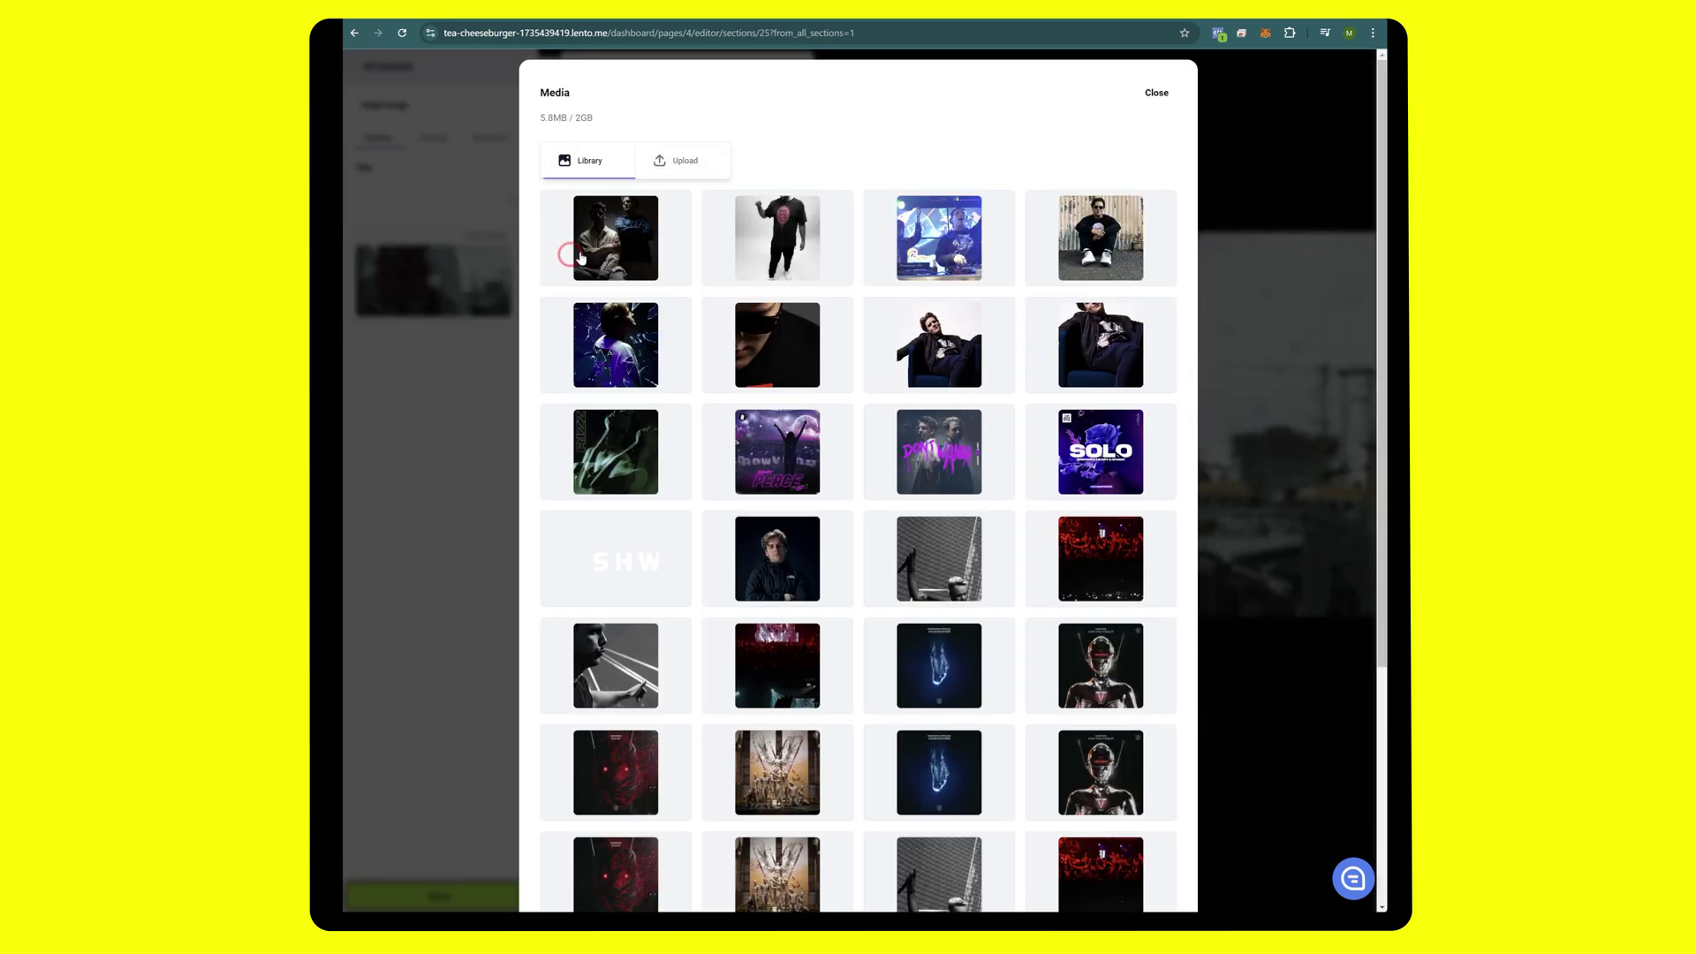
left_click(685, 160)
left_click(616, 221)
scroll(856, 424, "down", 1)
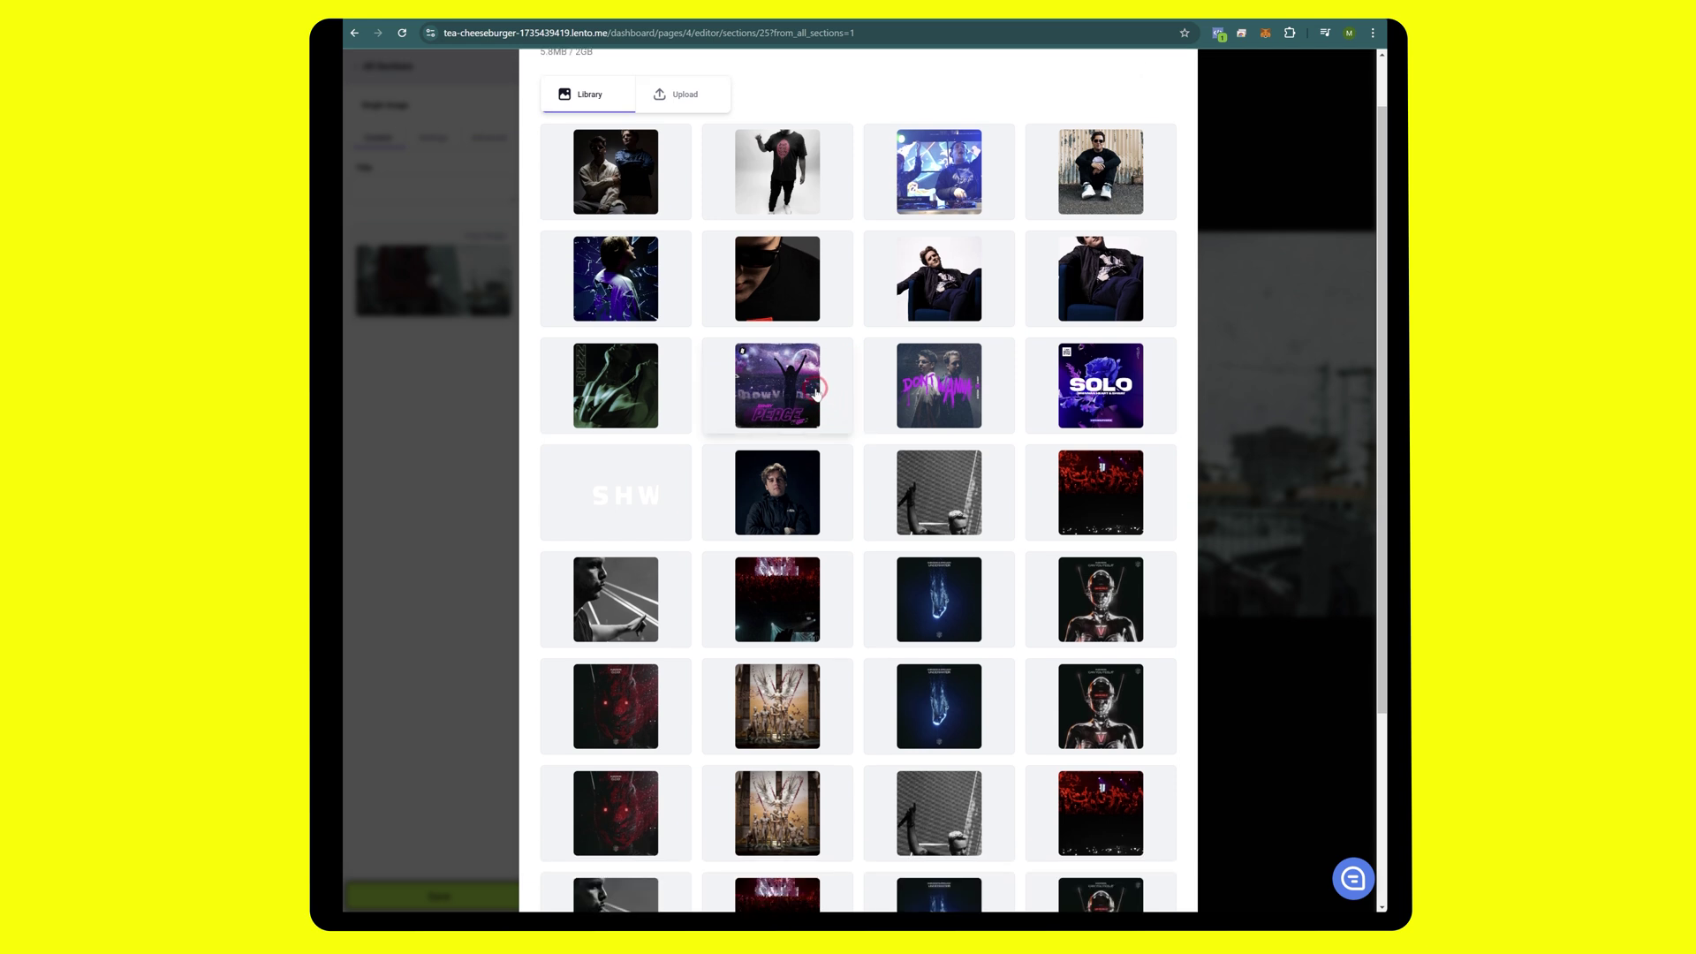
scroll(808, 225, "up", 1)
left_click(678, 161)
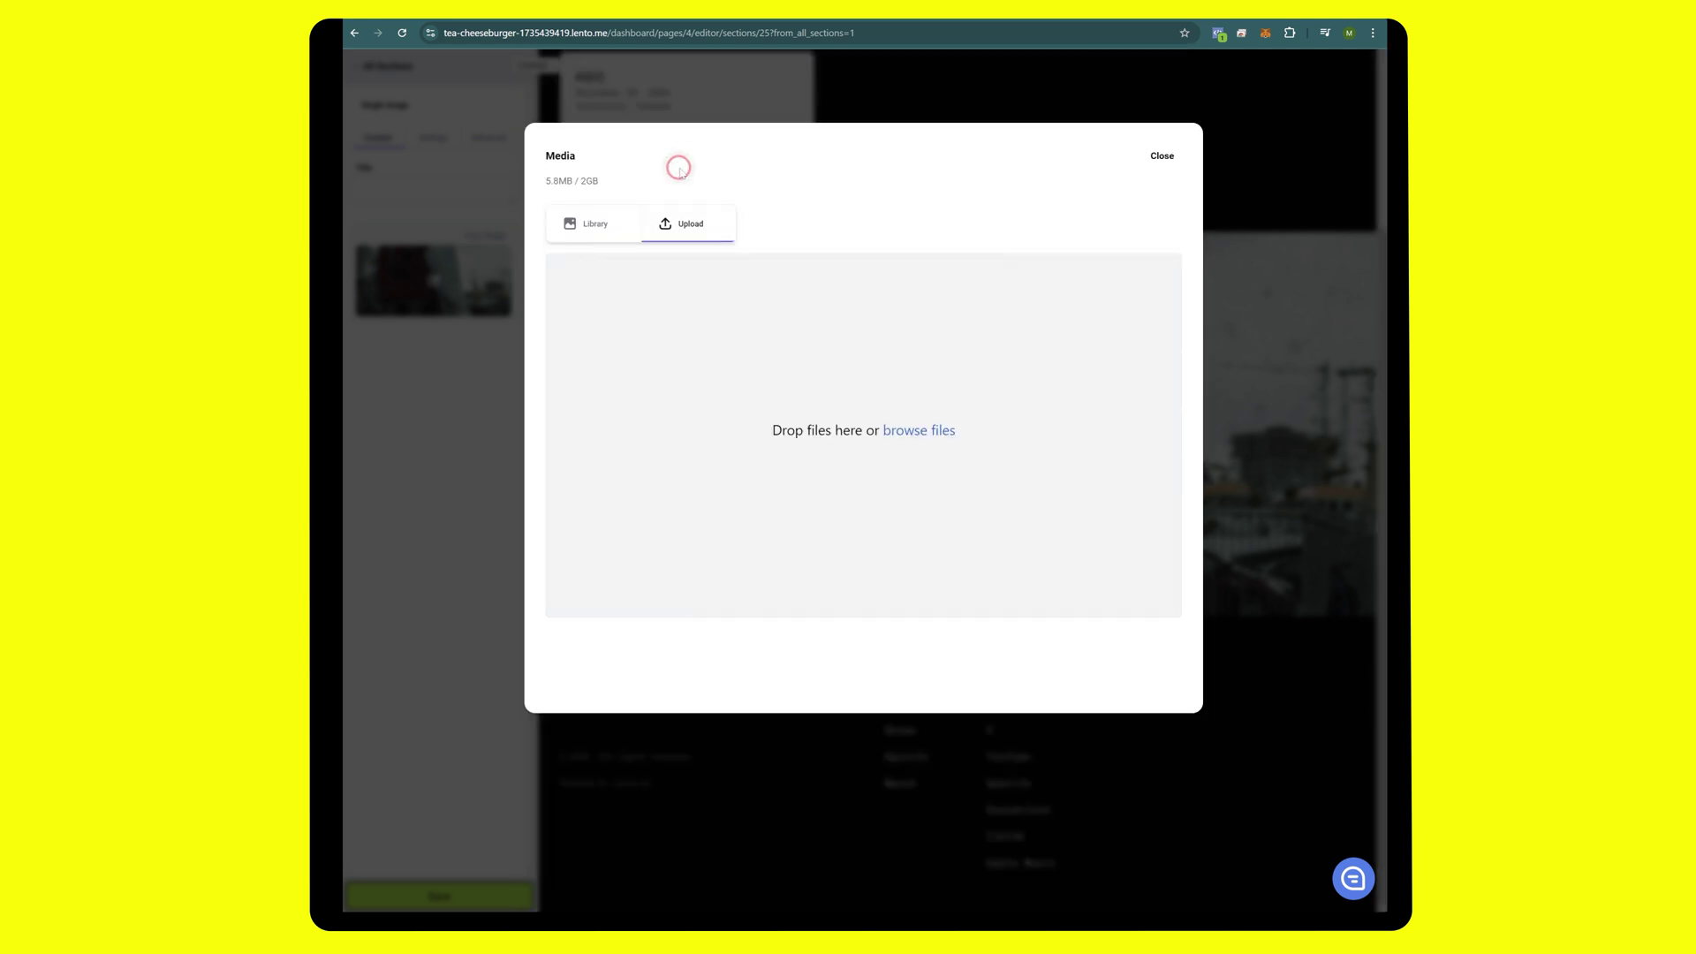
left_click(869, 431)
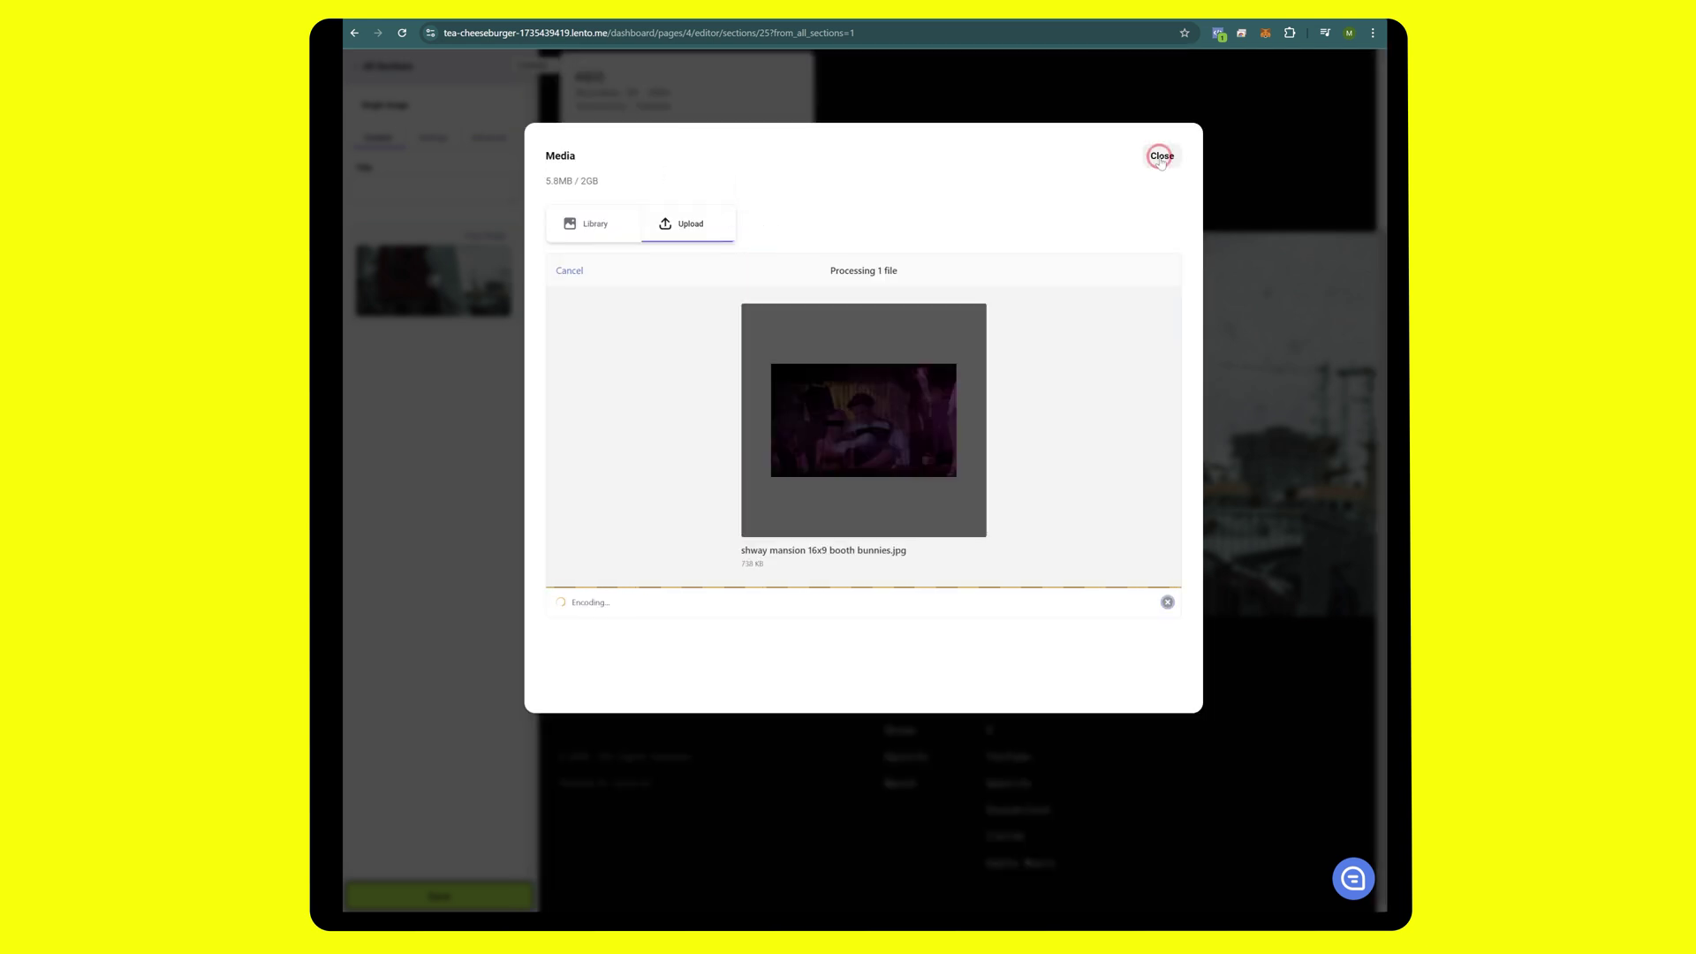
left_click(1161, 157)
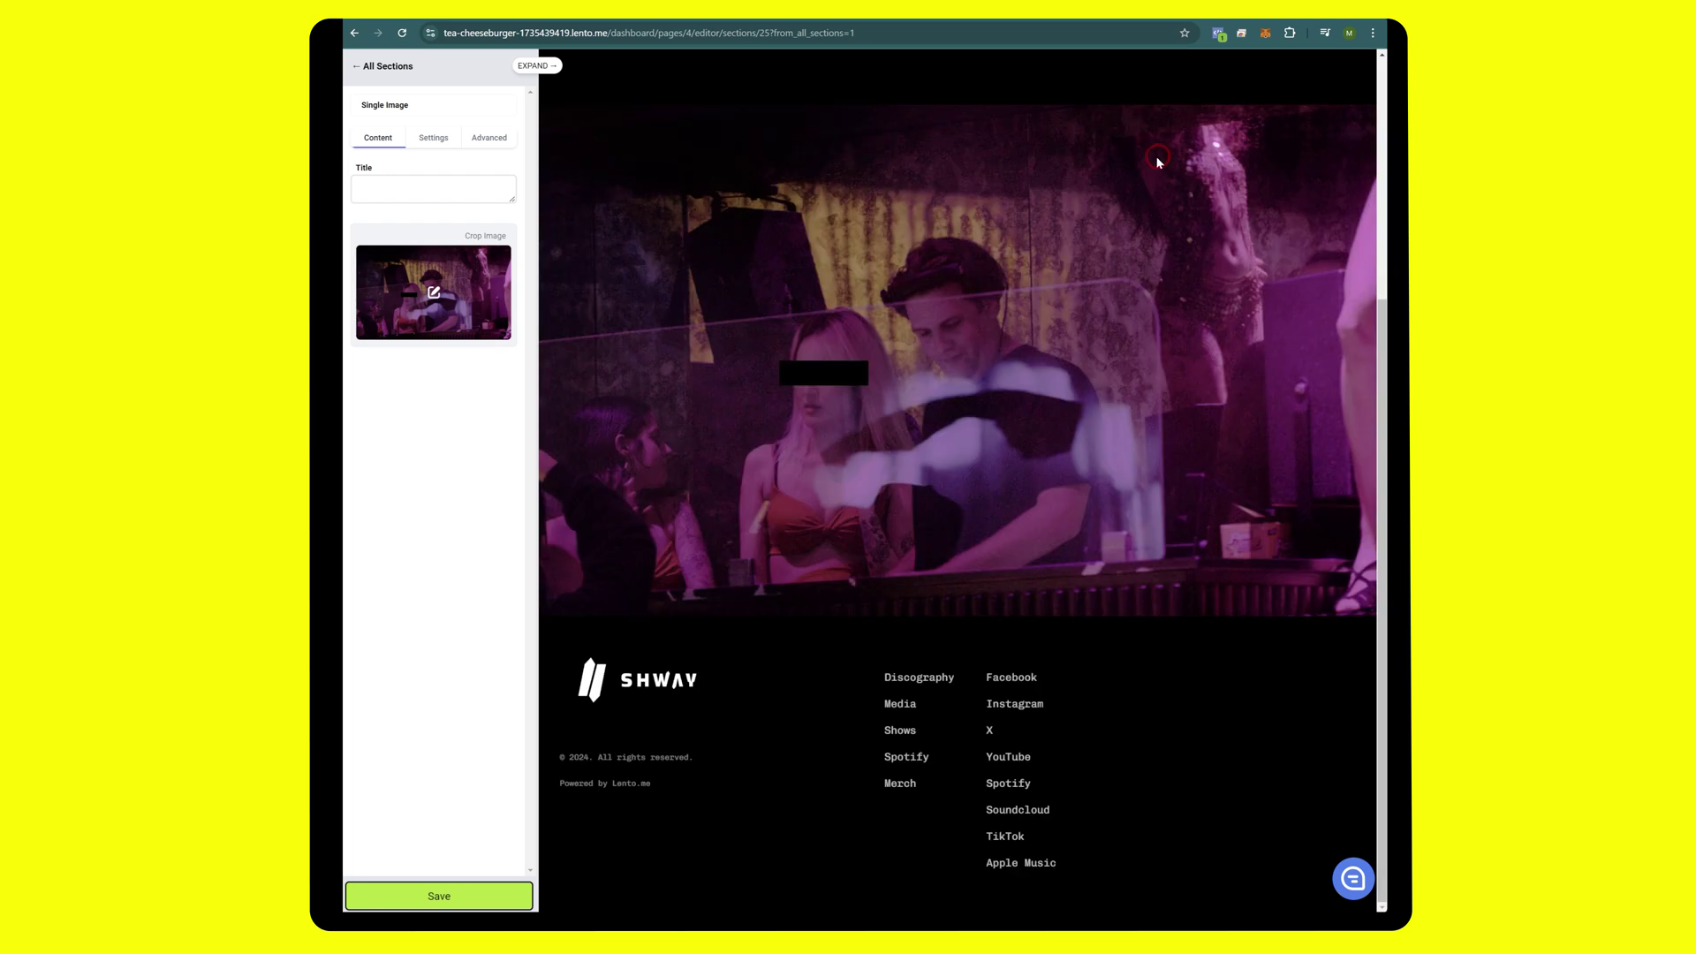
scroll(934, 375, "up", 4)
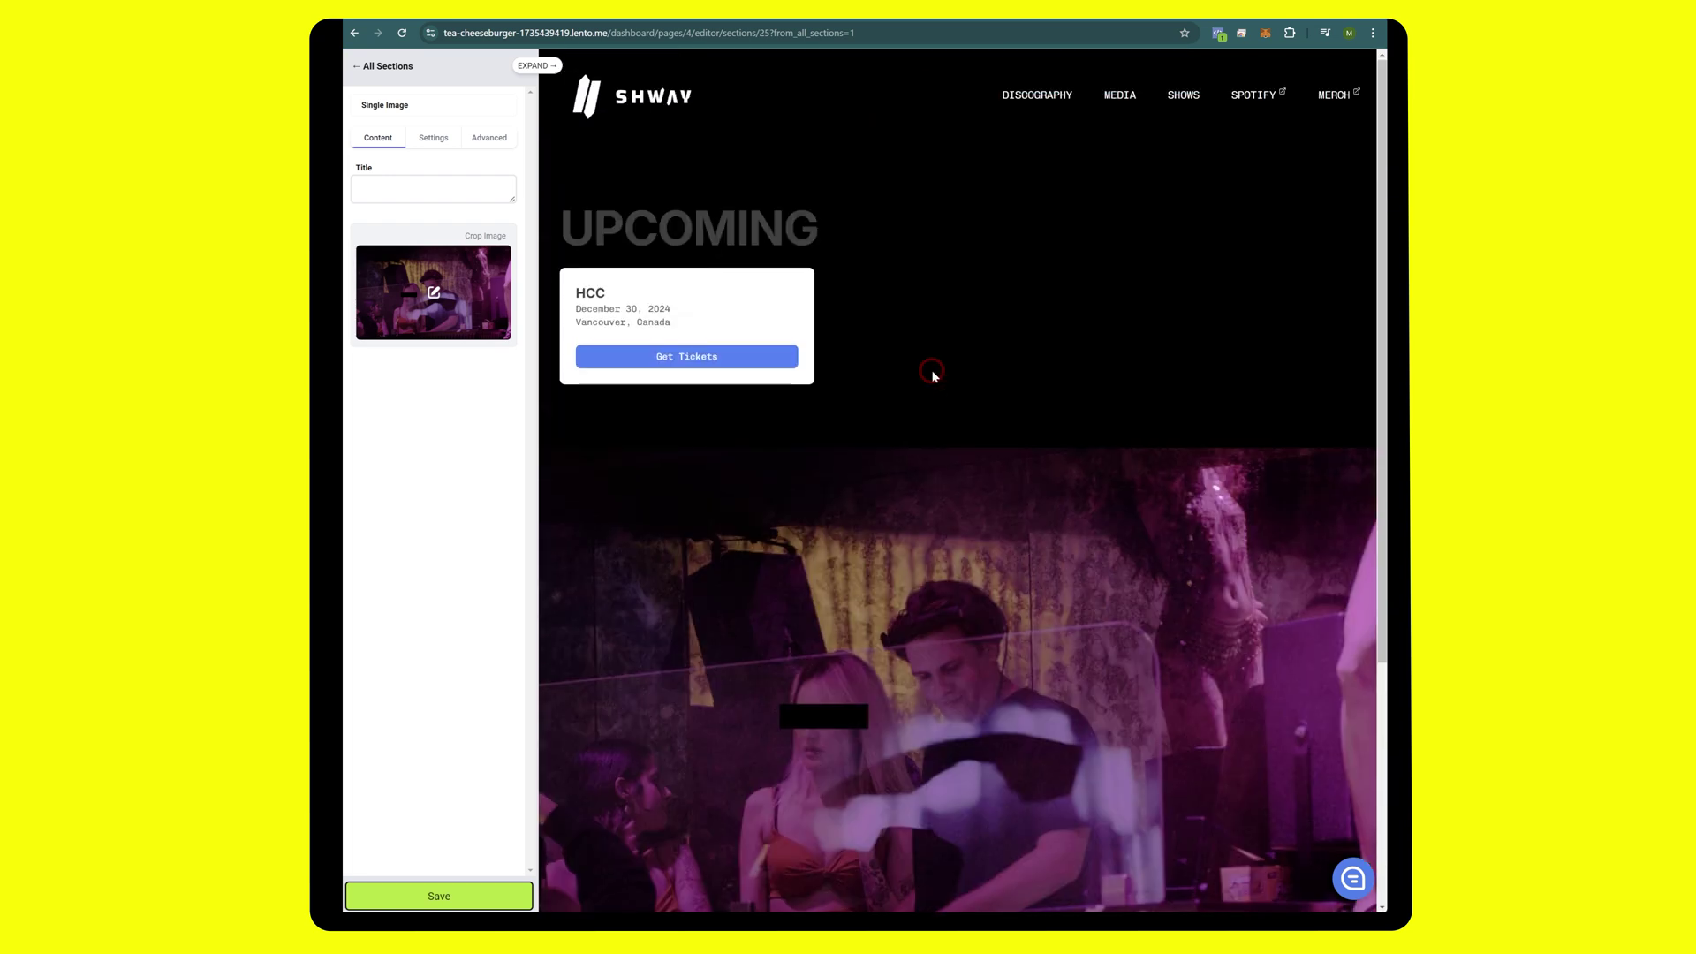
scroll(934, 340, "down", 3)
scroll(935, 340, "up", 3)
left_click(389, 67)
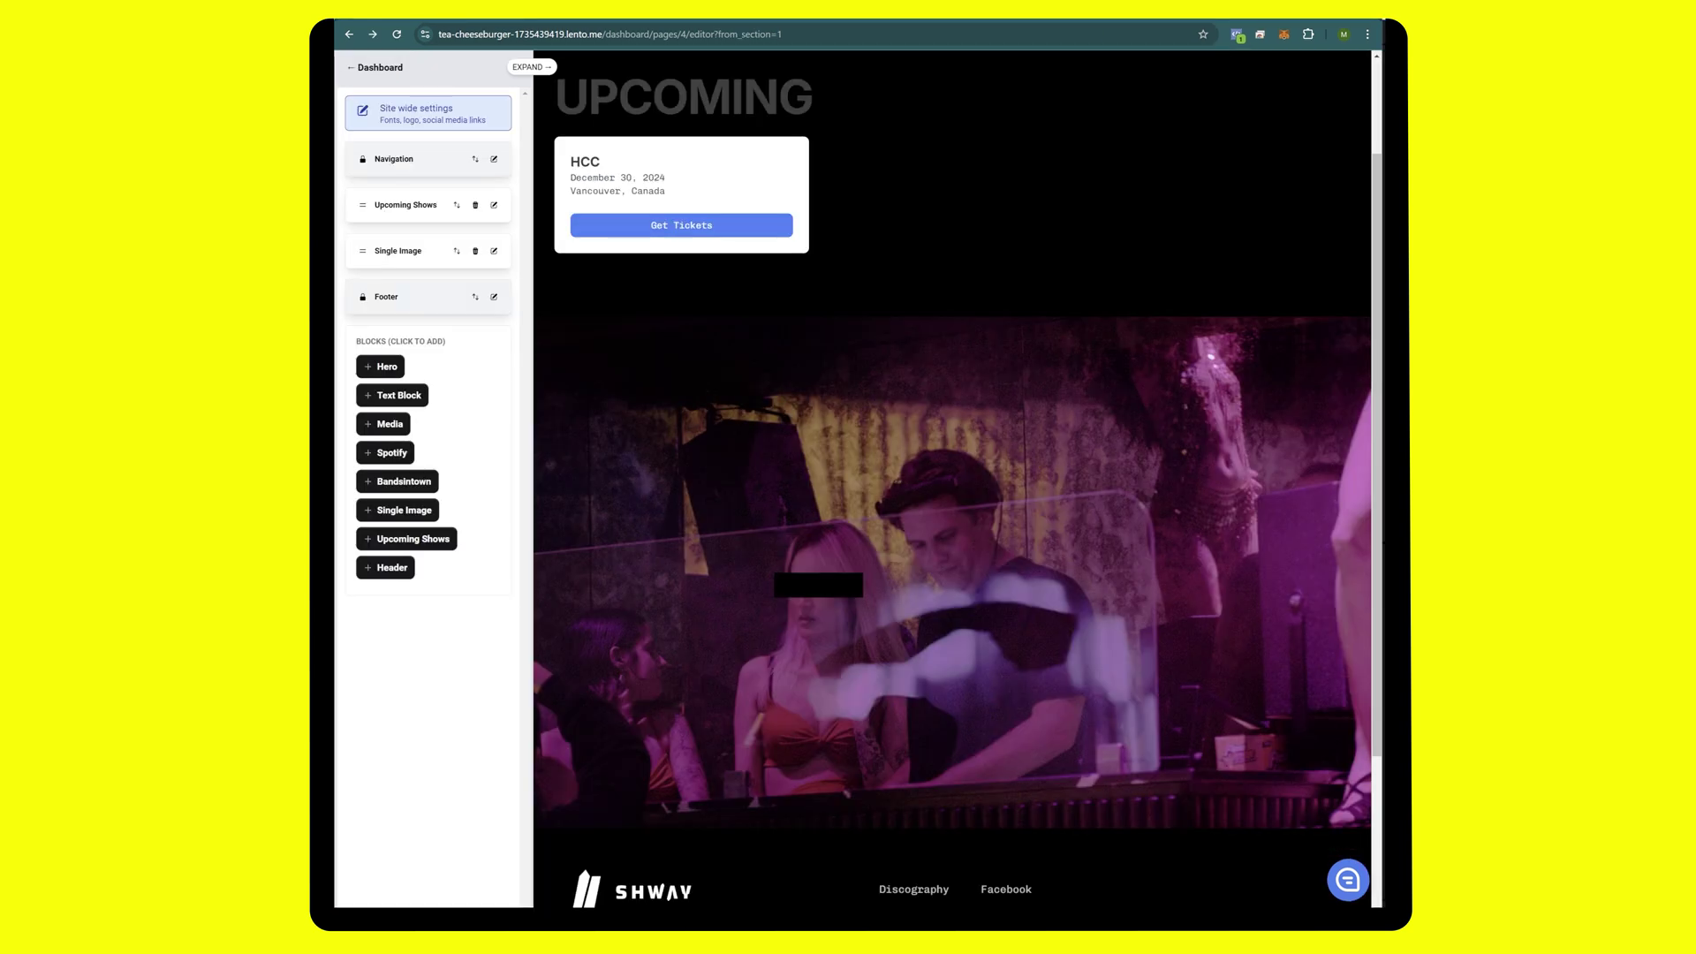